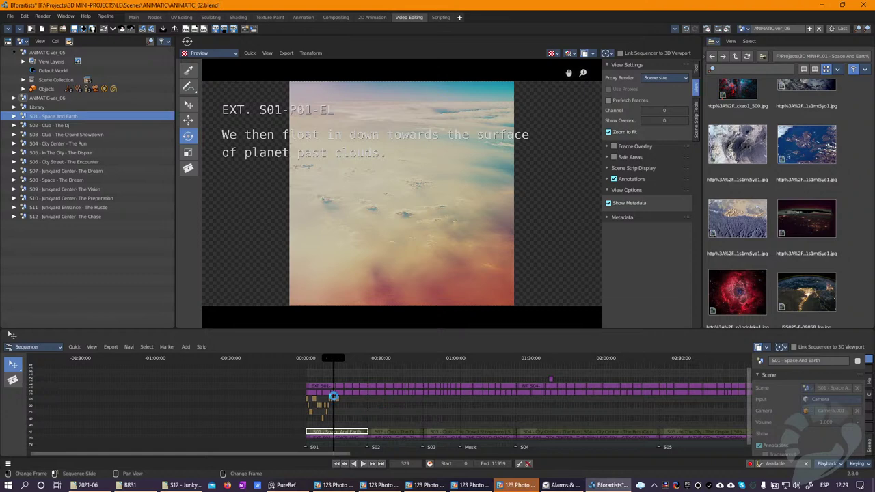
Step: Start a new general file, discarding the unsaved changes to ANIMATIC_02.blend
scroll(334, 395, up, 5)
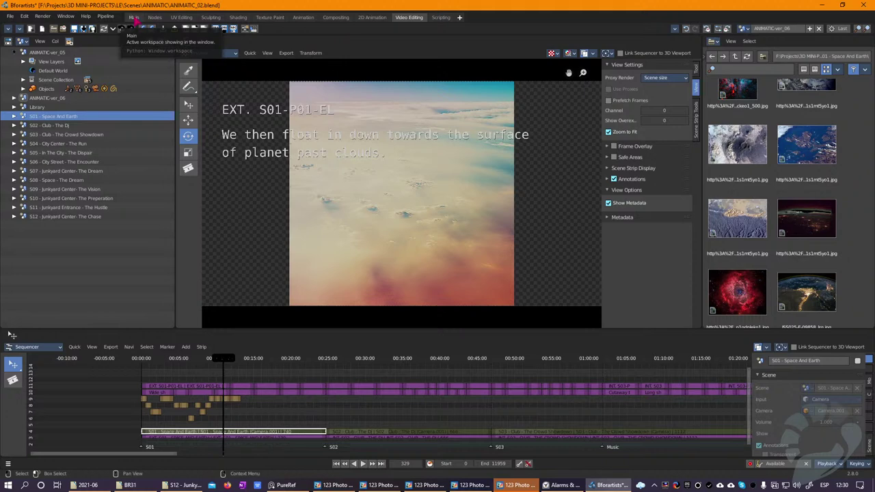
click(40, 28)
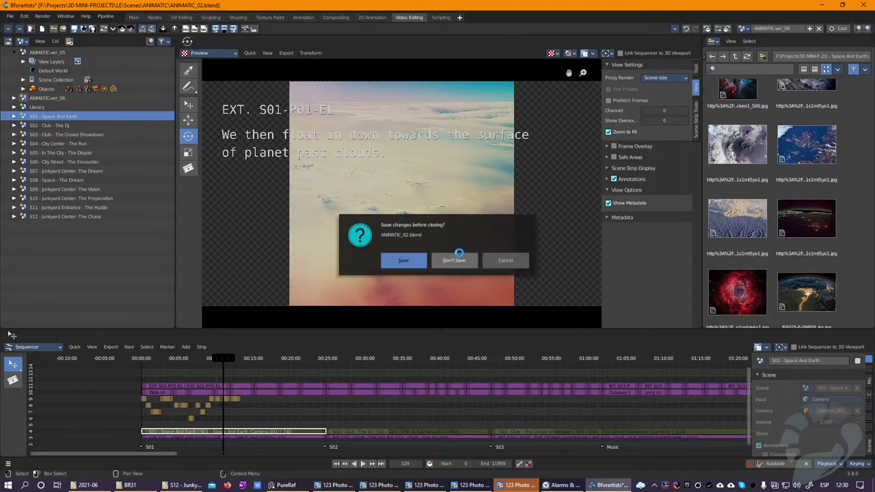
click(454, 261)
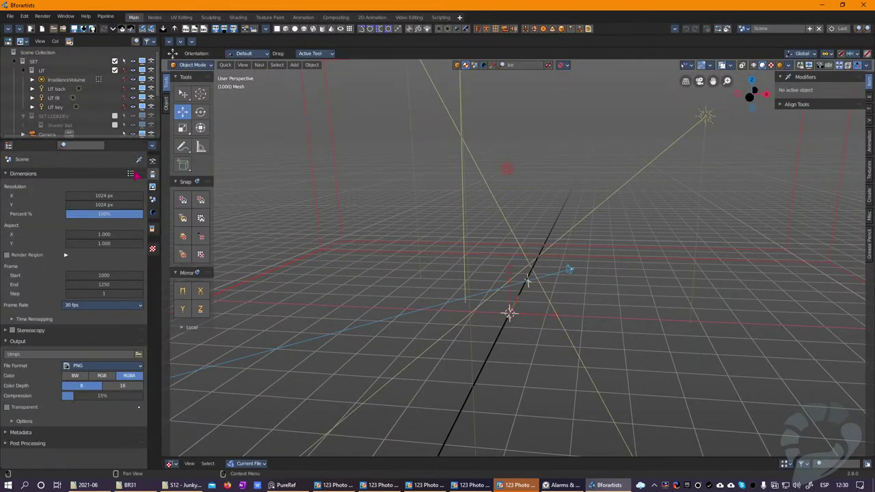
Step: Apply the HDTV 1080p 1920 x 1080 dimensions preset and check the framing through the camera
click(130, 173)
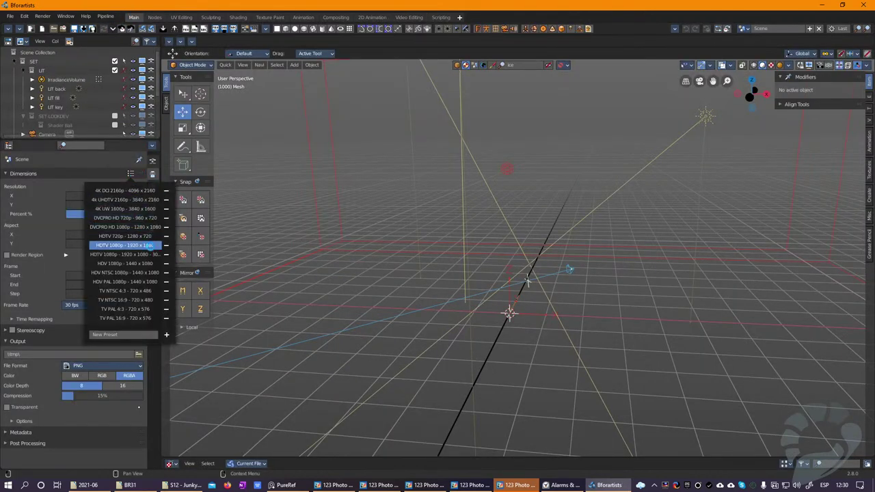
click(125, 245)
middle_drag(477, 284, 545, 261)
key(KP_0)
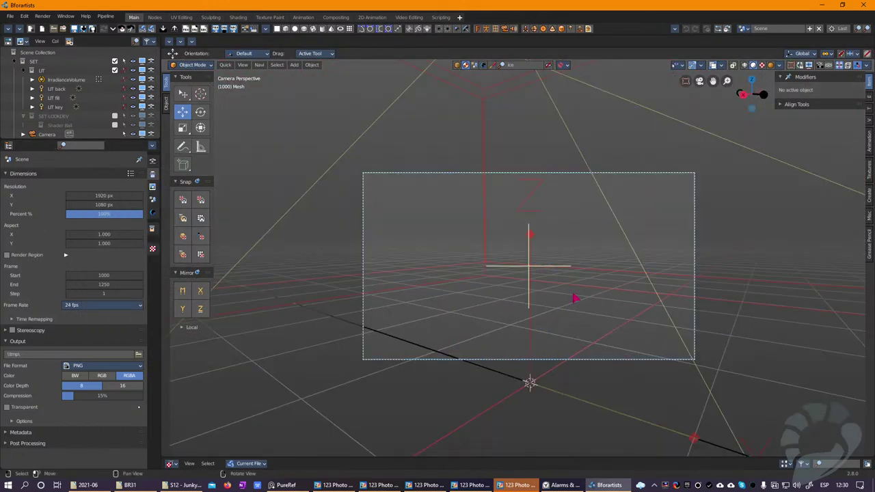
key(KP_0)
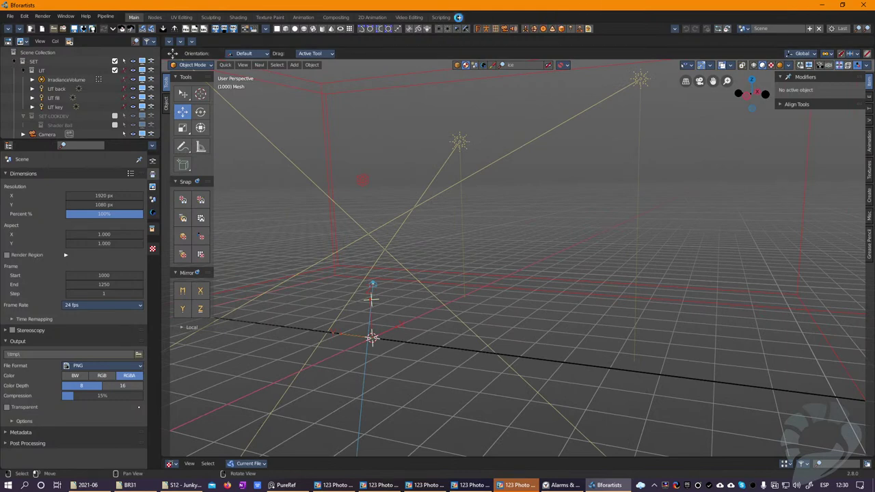
Step: Create a new 2D Animation file, look through its 2D Full Canvas, Main and Rendering workspaces, and return to 2D Animation
click(42, 28)
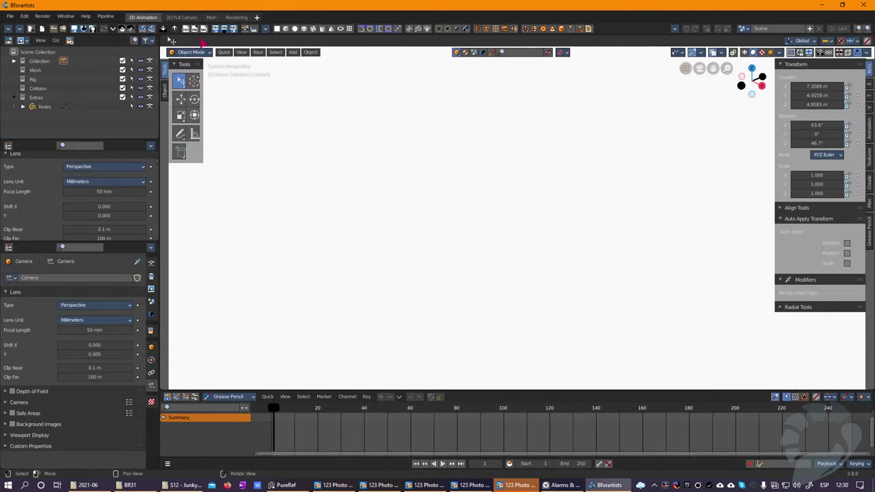
click(176, 19)
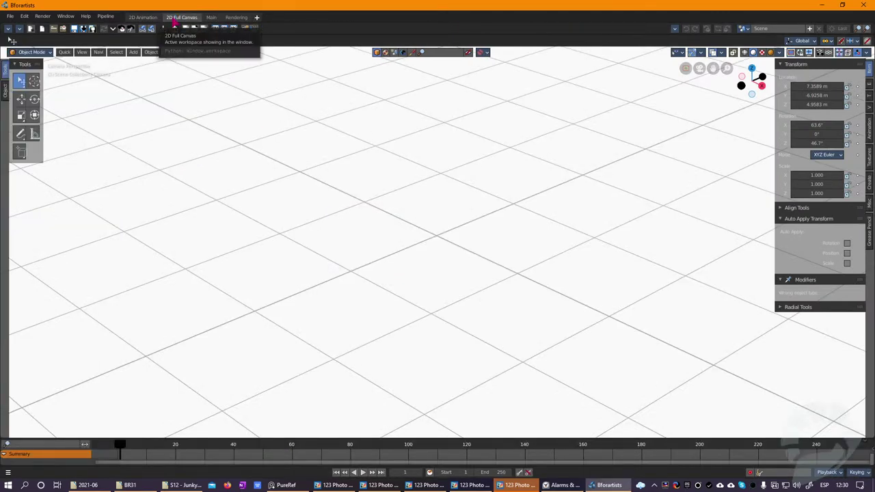
click(149, 19)
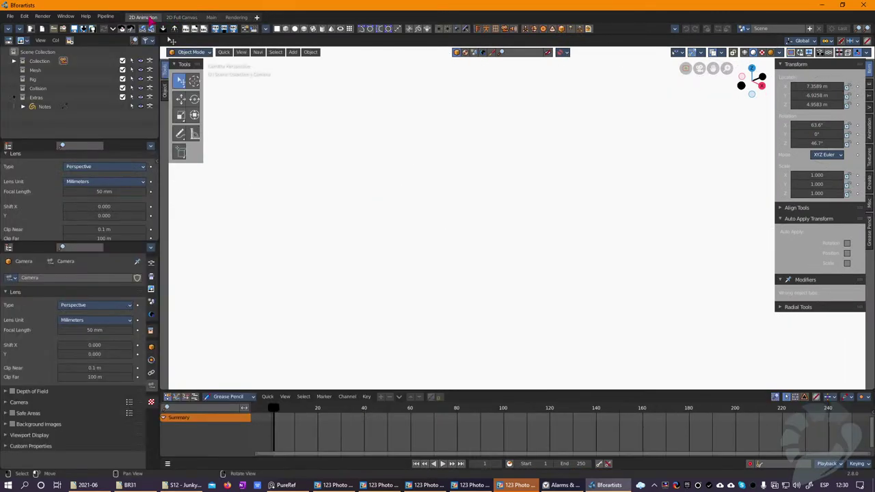
click(212, 18)
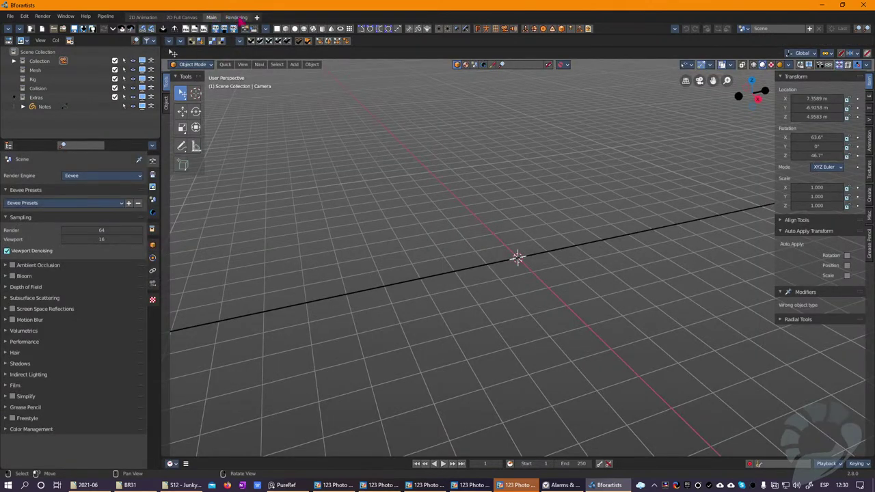
click(236, 18)
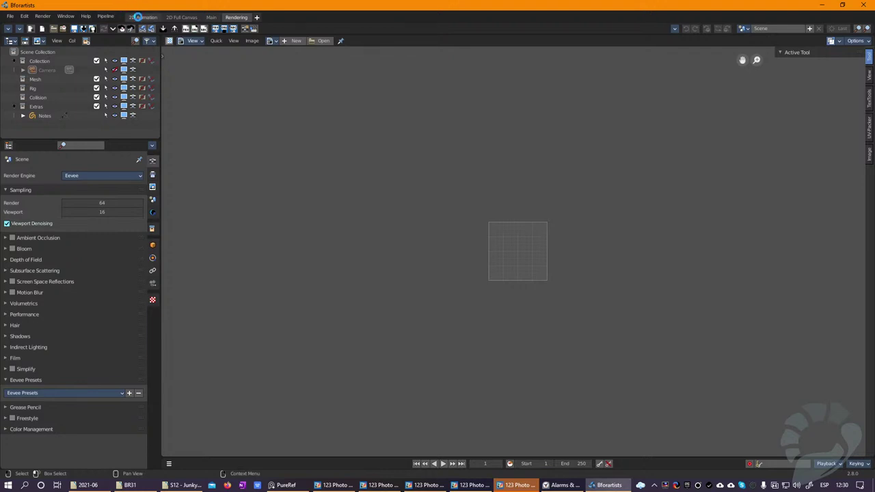
click(142, 18)
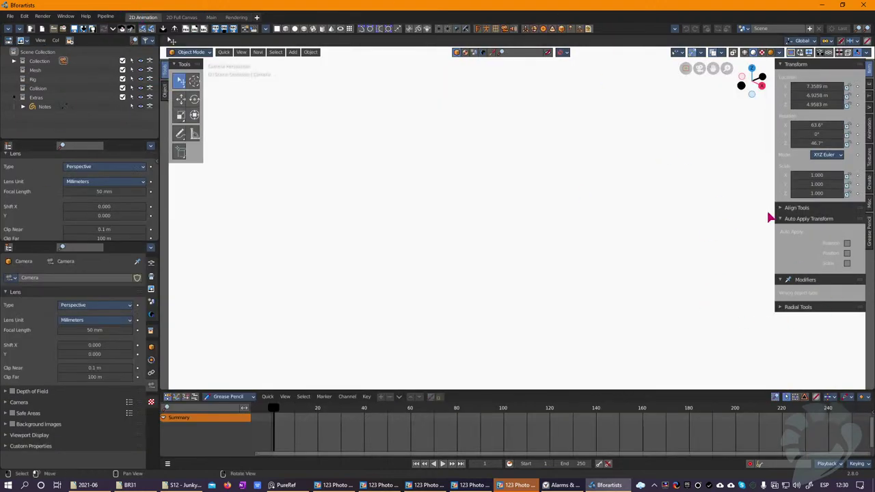
drag(203, 111, 212, 111)
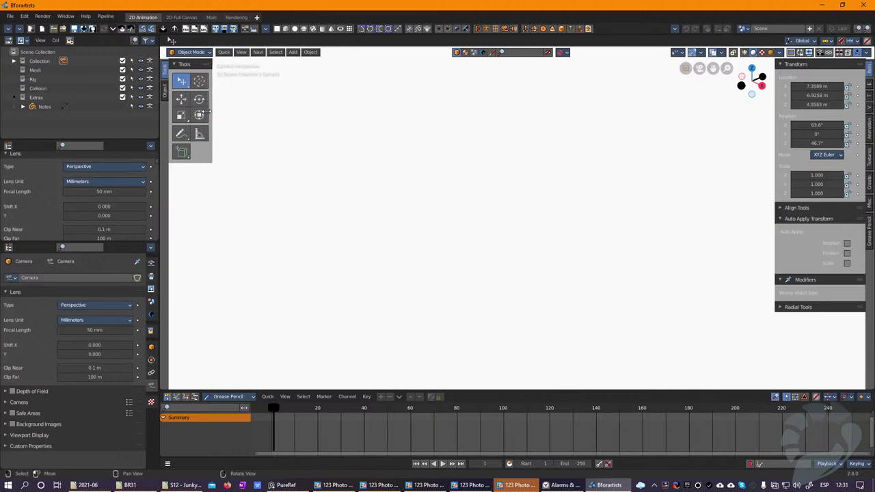
click(164, 91)
click(164, 71)
click(293, 52)
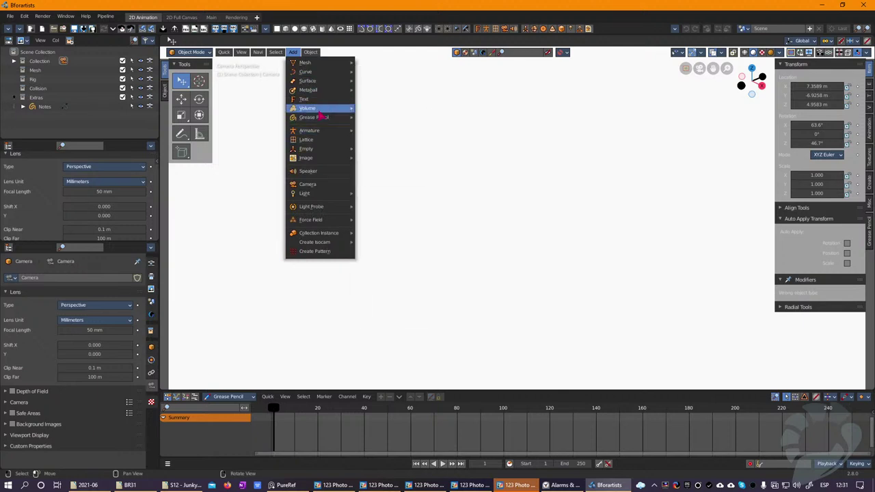
Step: Select the Notes Grease Pencil object, switch it to Draw Mode and try a stroke on the canvas
click(44, 107)
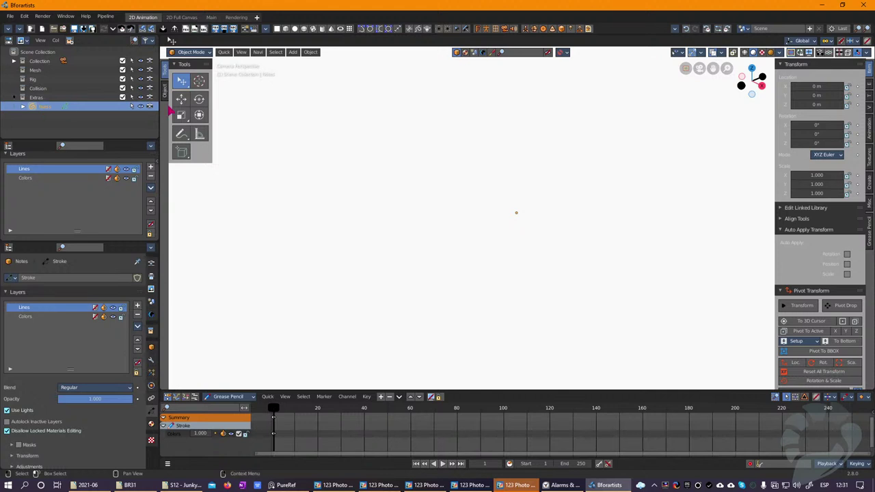
middle_drag(524, 216, 625, 205)
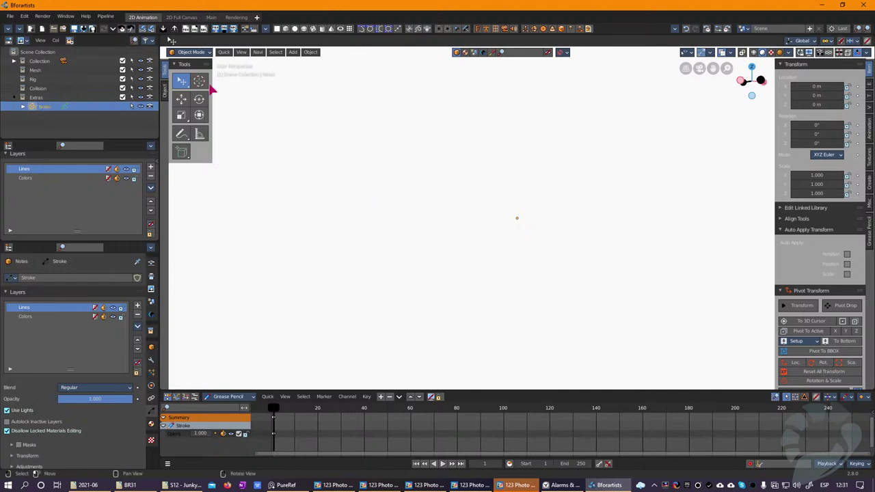
click(191, 52)
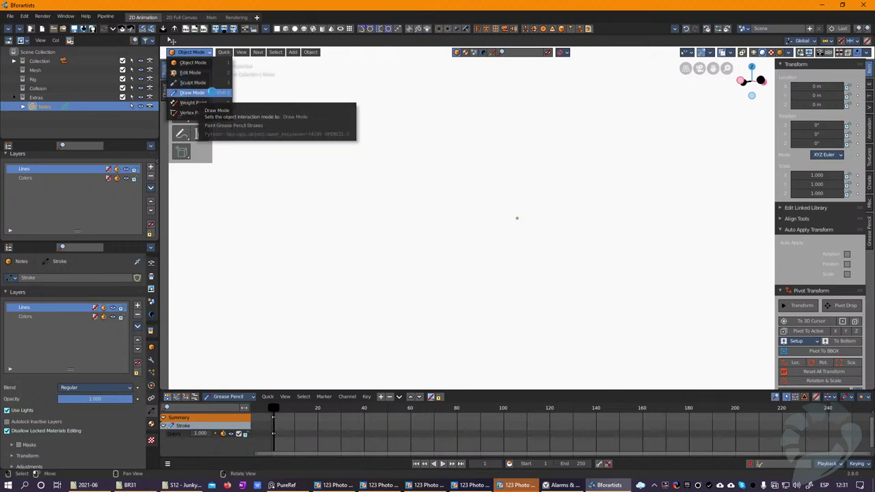
click(213, 94)
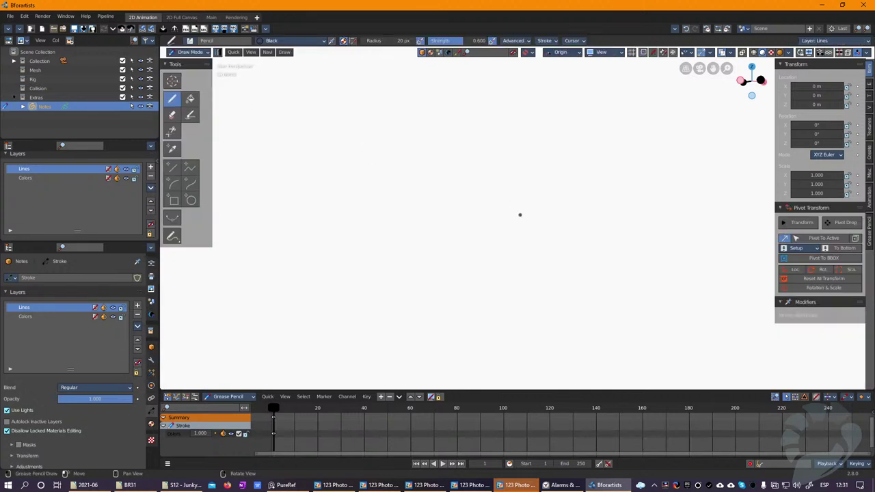
mouse_move(212, 150)
mouse_down()
mouse_move(232, 149)
mouse_move(200, 145)
mouse_up()
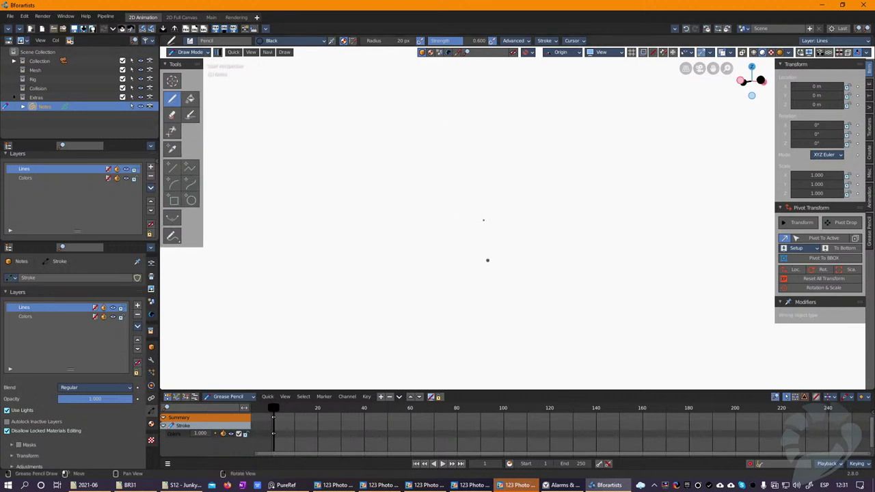
click(502, 258)
Step: Set the stroke placement to 3D Cursor and enable the Grease Pencil Use Grid overlay
click(566, 52)
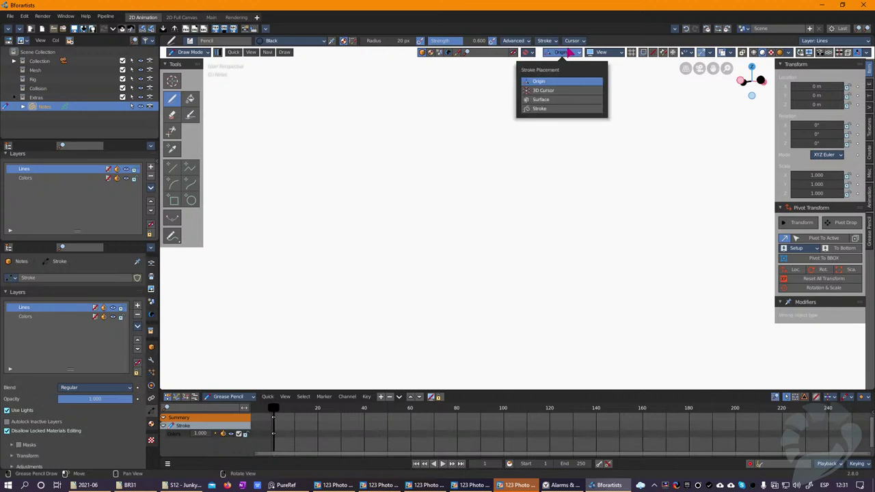
click(561, 100)
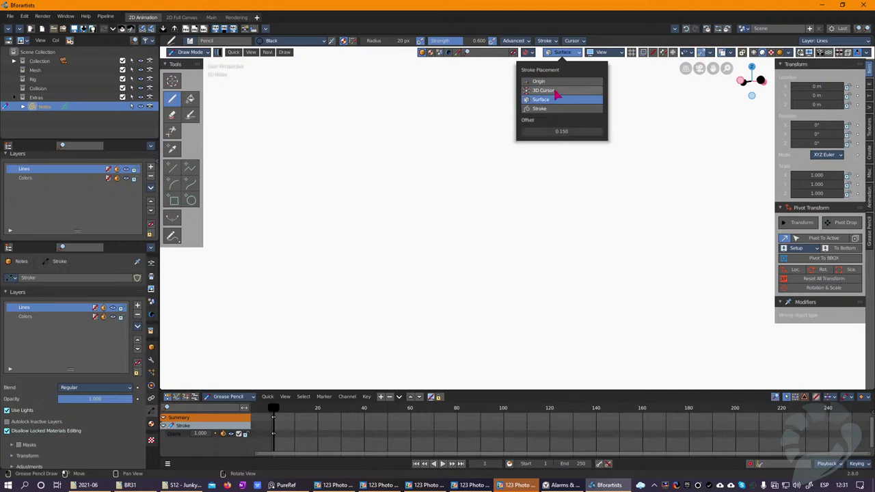
click(554, 91)
click(600, 52)
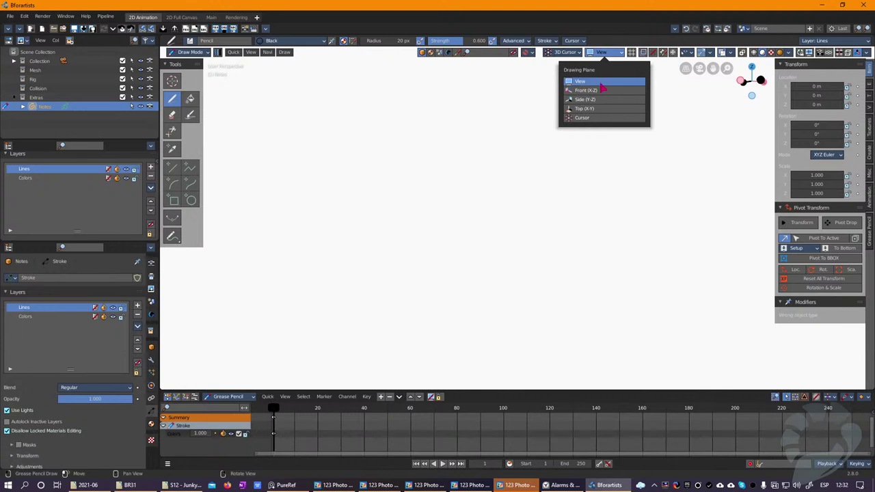
click(731, 52)
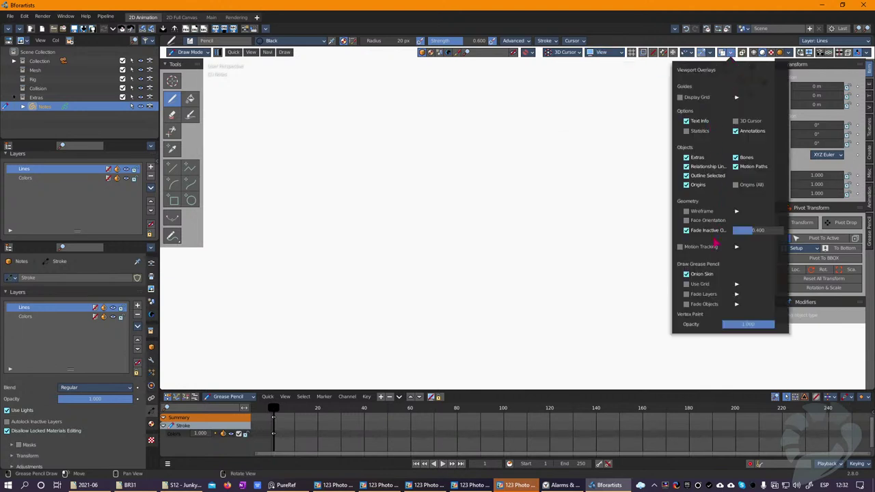
click(687, 284)
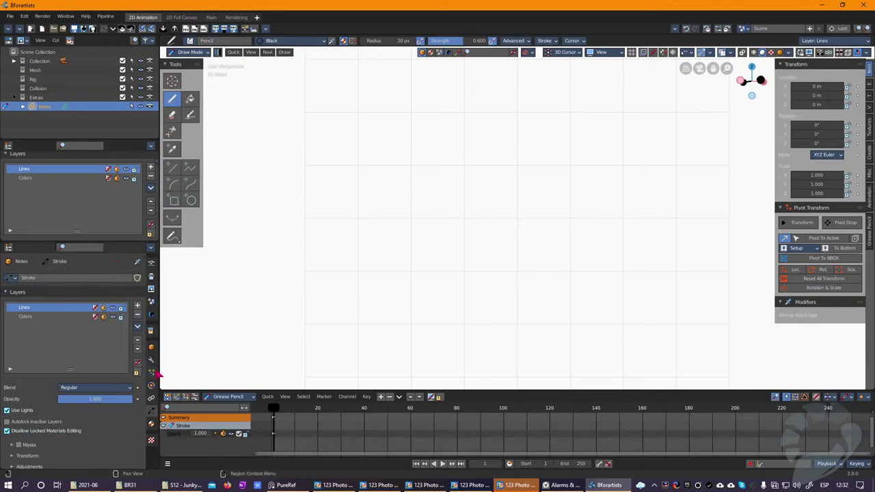
Step: Display the Notes object's materials and raise the Pencil brush strength to 1.000
click(151, 424)
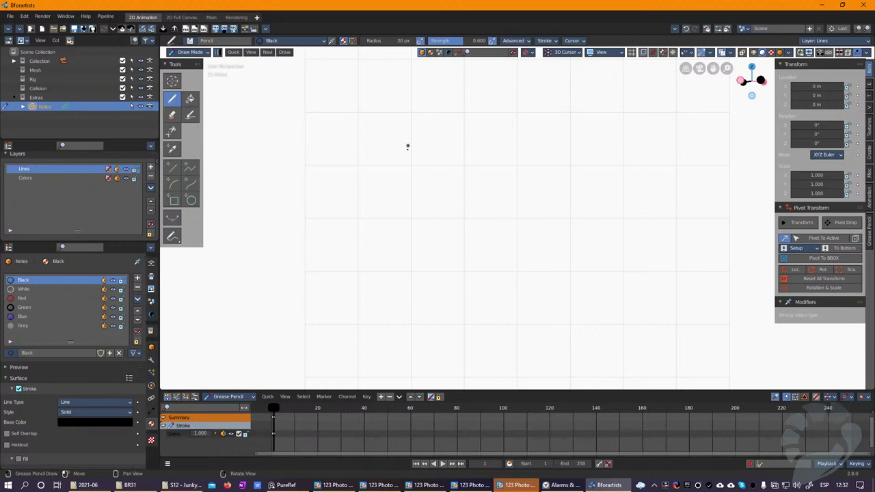
drag(452, 42, 498, 43)
click(421, 153)
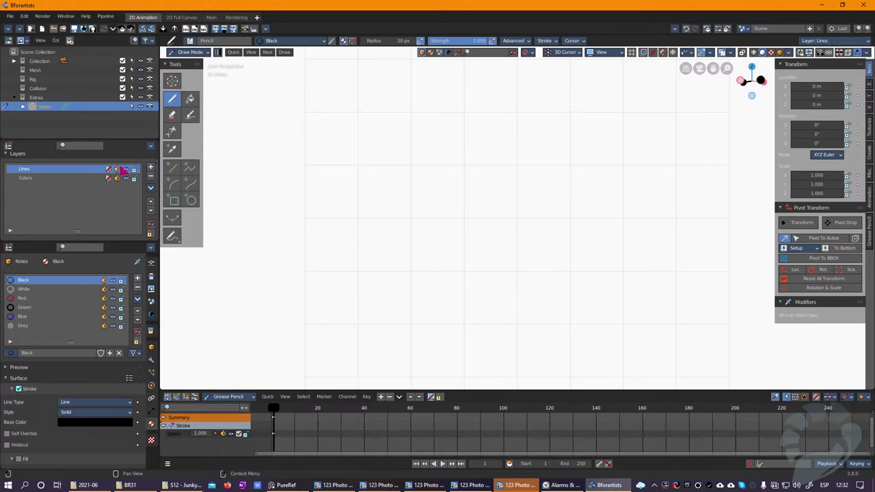
Step: Place the 3D cursor slightly off the world origin to shift the drawing grid, and show the floor grid
scroll(431, 213, down, 4)
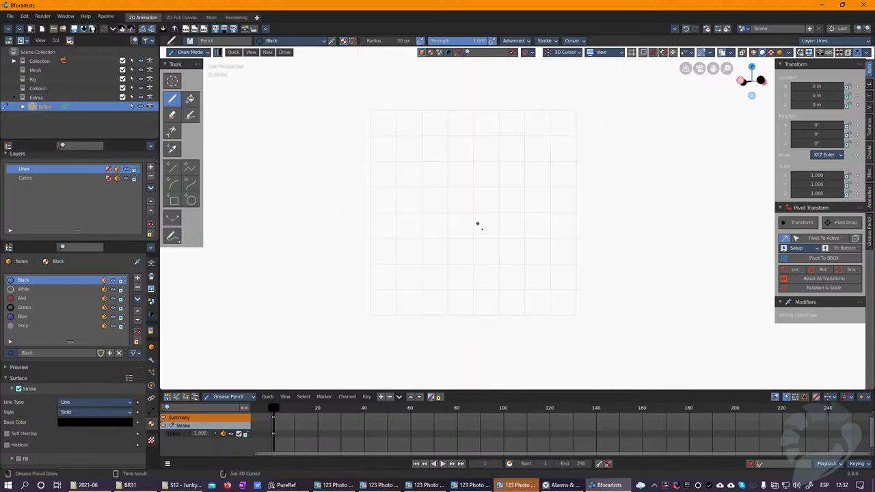
right_drag(455, 213, 486, 215)
middle_drag(488, 197, 509, 208)
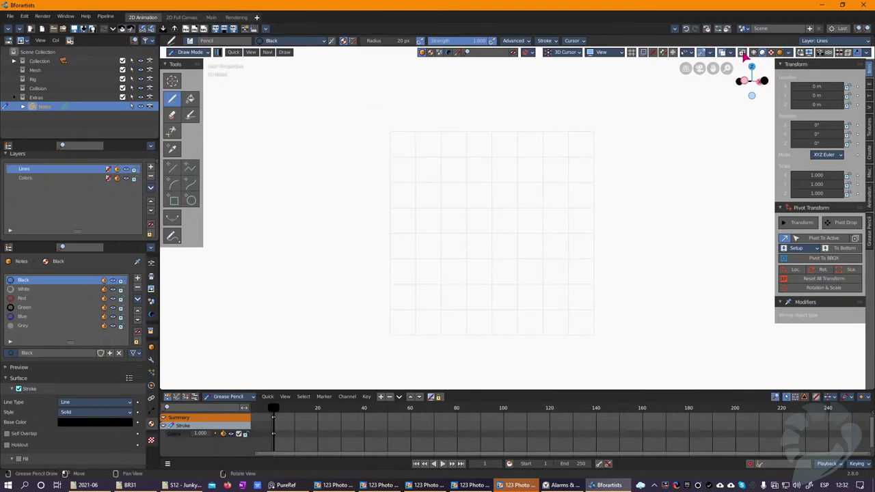
mouse_move(523, 238)
middle_down()
mouse_move(564, 223)
mouse_move(564, 232)
mouse_move(569, 222)
middle_up()
middle_drag(623, 147, 609, 141)
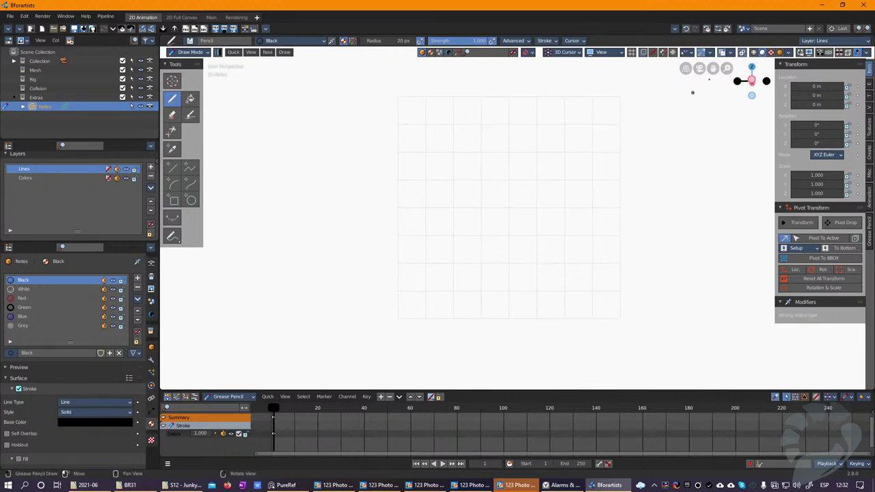
click(840, 53)
Step: Try to draw a stroke with the Pencil on the Lines layer, viewing the drawing grid at an angle
middle_drag(559, 177, 448, 258)
middle_drag(464, 256, 487, 194)
click(487, 195)
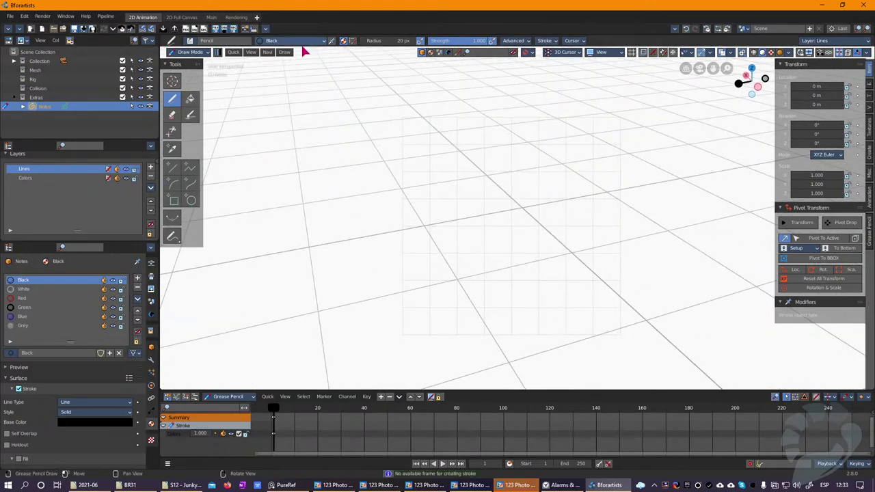
Step: Return to Object Mode and add a Stroke Grease Pencil object at the 3D cursor
key(Tab)
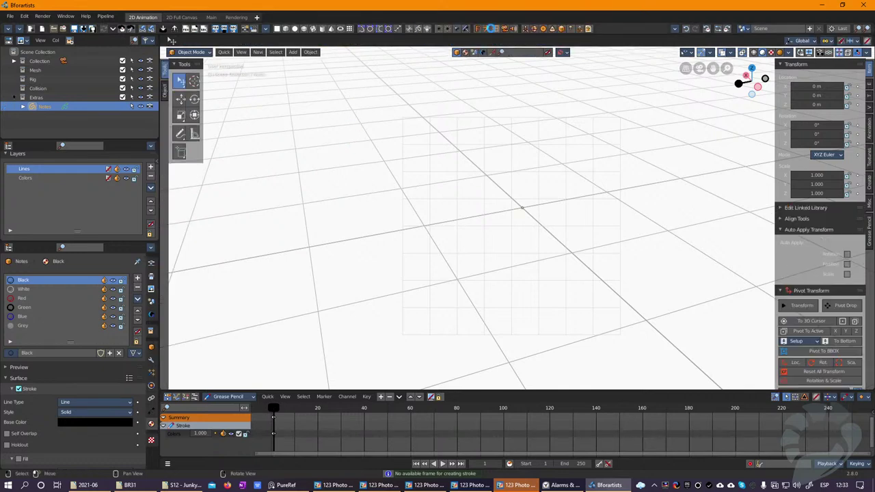
click(421, 28)
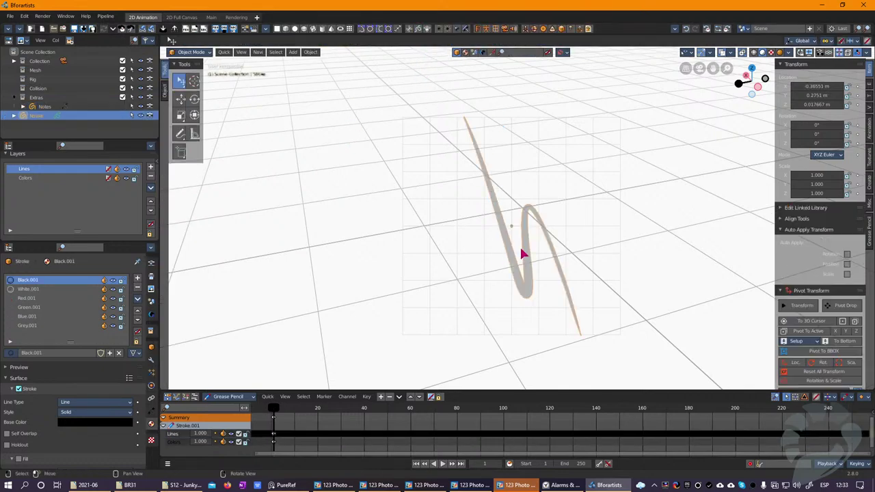
right_drag(533, 243, 535, 182)
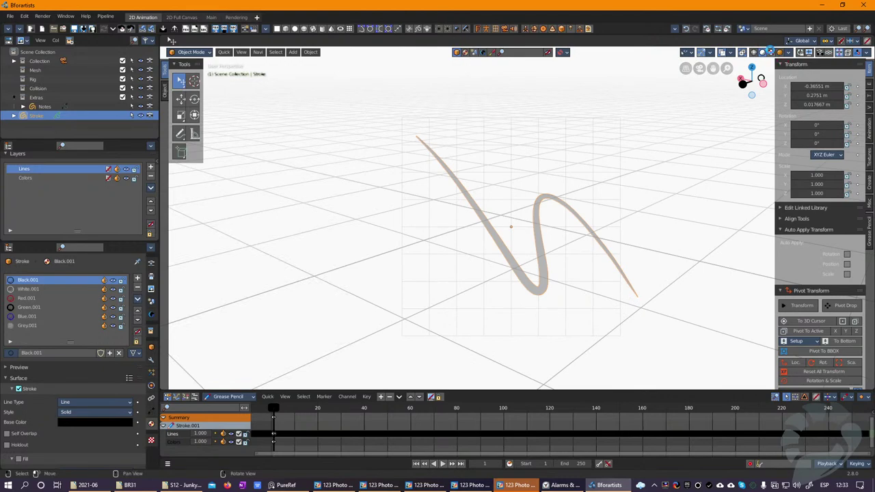
Step: Preview the new stroke in Material Preview shading, and restore the white-background viewport shading
click(770, 52)
mouse_move(582, 244)
right_down()
mouse_move(590, 261)
mouse_move(594, 248)
right_up()
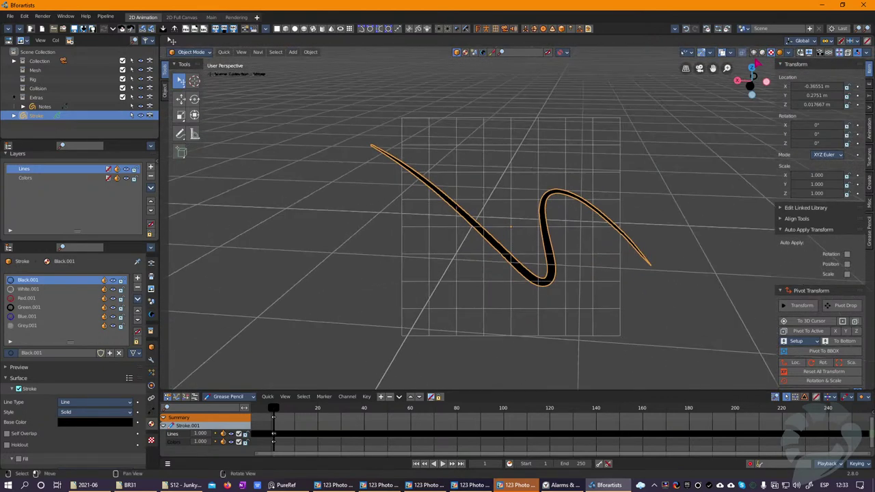
click(768, 53)
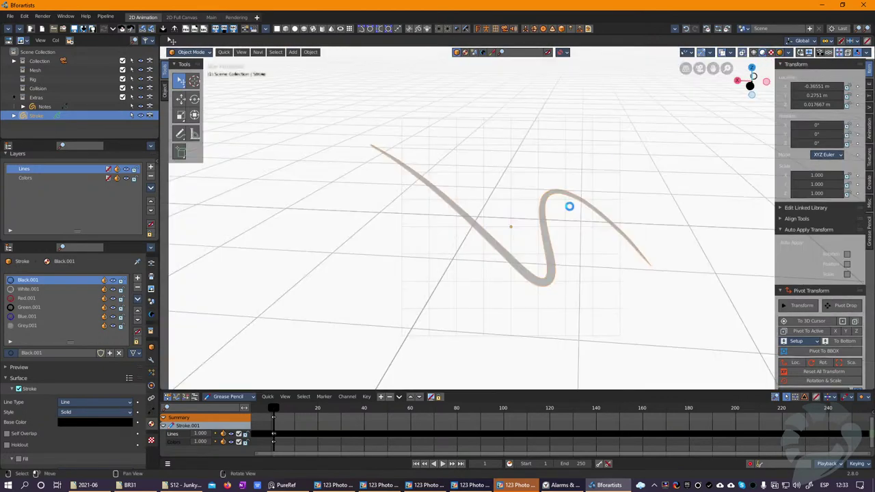
Step: Compare the Vertex and Texture color modes in the viewport shading options, and restore the Material color mode
middle_drag(599, 195, 586, 209)
click(789, 52)
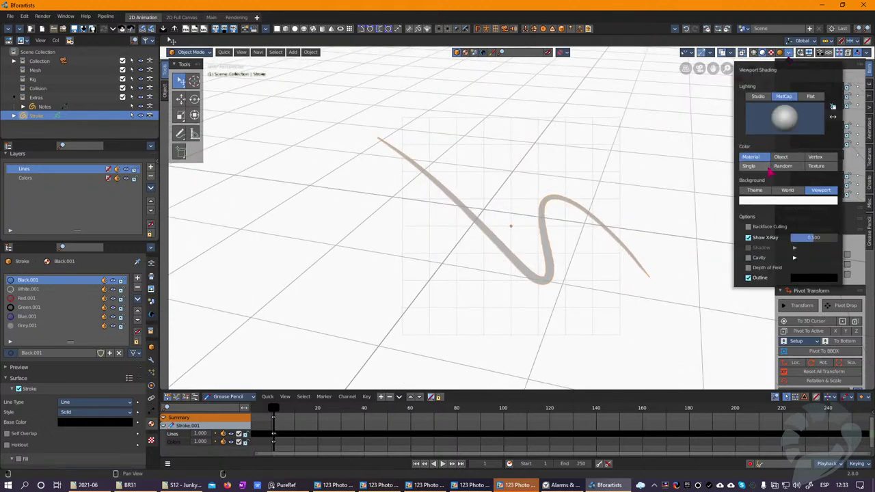
click(822, 158)
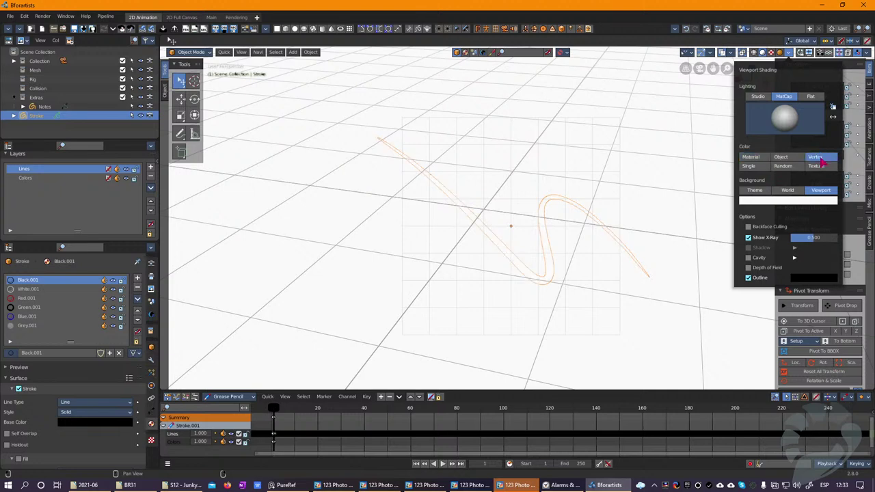
click(750, 156)
click(823, 168)
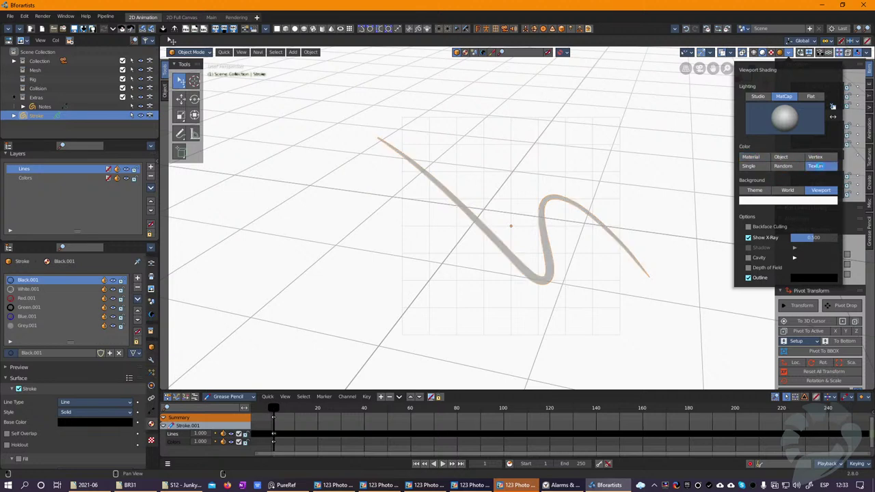
click(752, 157)
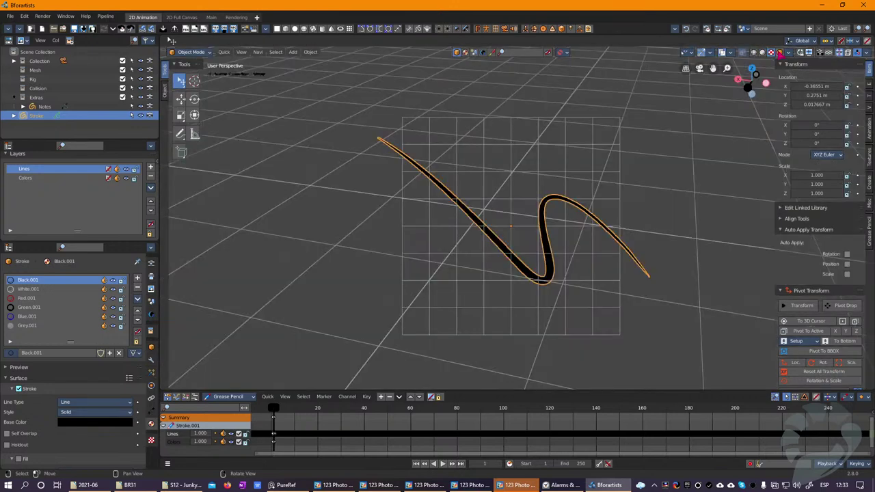
Step: Switch the viewport to Material Preview shading and review its shading and overlay options
click(790, 54)
click(789, 54)
click(729, 52)
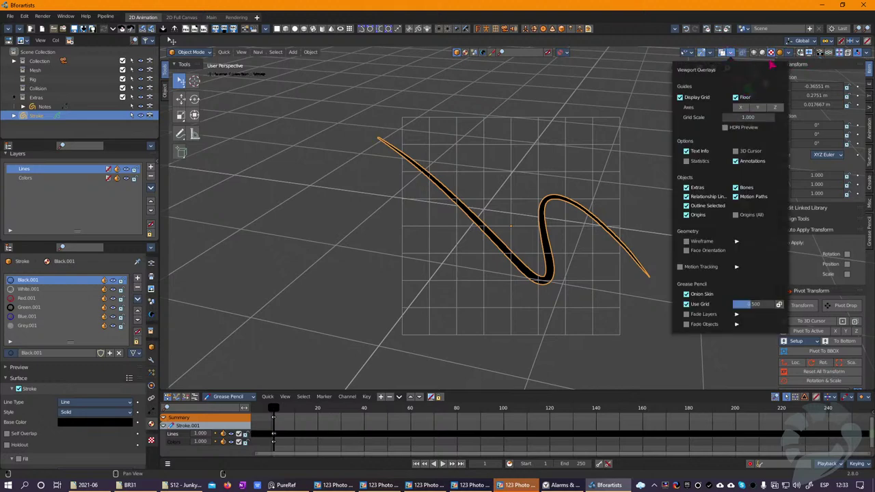
click(789, 53)
mouse_move(581, 218)
middle_down()
mouse_move(592, 199)
mouse_move(560, 217)
mouse_move(461, 239)
mouse_move(455, 201)
mouse_move(554, 189)
middle_up()
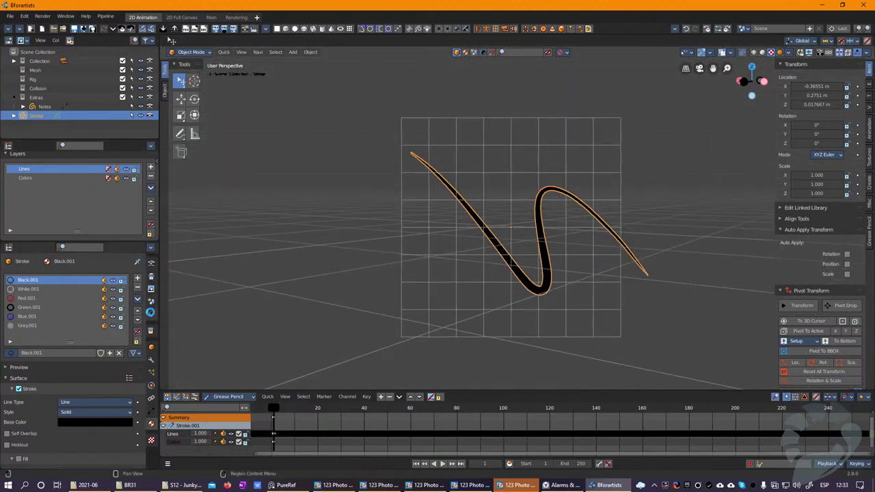
Step: Set the World background color to a medium grey and check it behind the stroke
click(151, 316)
click(88, 337)
drag(117, 242, 144, 211)
drag(104, 251, 146, 249)
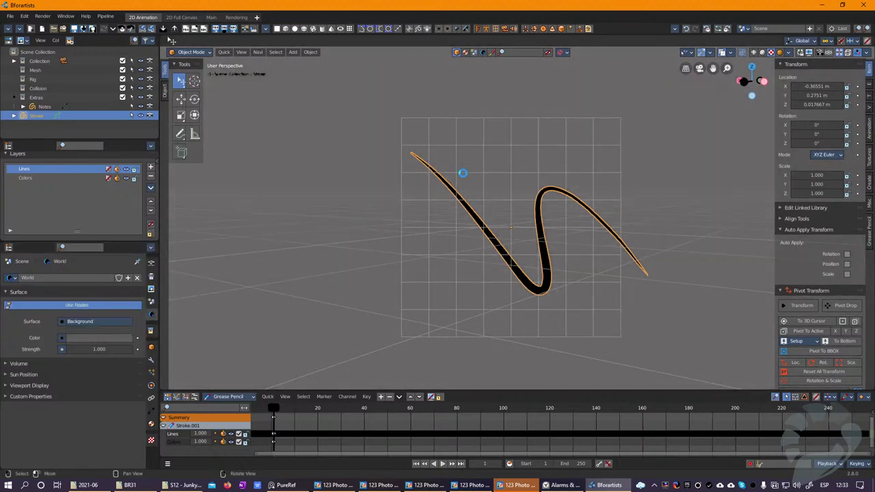
mouse_move(526, 220)
middle_down()
mouse_move(548, 226)
mouse_move(416, 246)
mouse_move(430, 220)
mouse_move(484, 208)
mouse_move(532, 210)
middle_up()
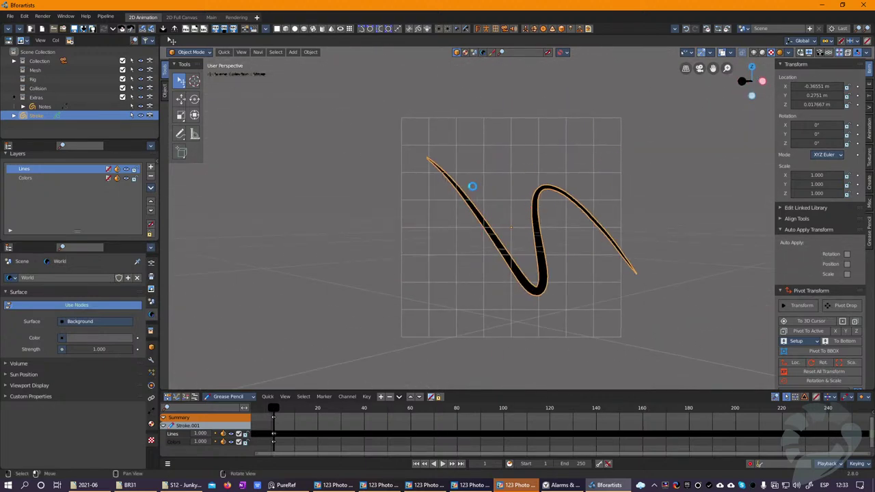
Step: Switch the Stroke object to Draw Mode and draw black zigzag Pencil strokes over the existing line from two view angles
click(198, 53)
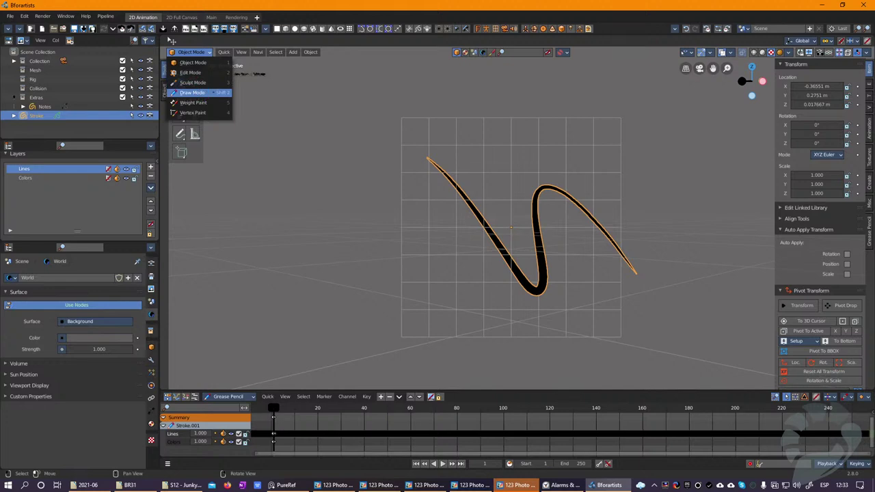
click(205, 95)
mouse_move(482, 124)
mouse_down()
mouse_move(478, 229)
mouse_move(620, 309)
mouse_up()
middle_drag(602, 217, 498, 241)
mouse_move(533, 139)
mouse_down()
mouse_move(616, 238)
mouse_move(617, 265)
mouse_up()
mouse_move(557, 217)
middle_down()
mouse_move(607, 265)
mouse_move(611, 328)
mouse_move(693, 225)
mouse_move(765, 199)
mouse_move(615, 242)
mouse_move(517, 198)
middle_up()
Step: Reposition the 3D cursor beside the scribbles to shift the drawing grid, and make the 3D cursor visible in the viewport
shift+right_click(616, 205)
shift+right_click(622, 279)
shift+right_click(527, 266)
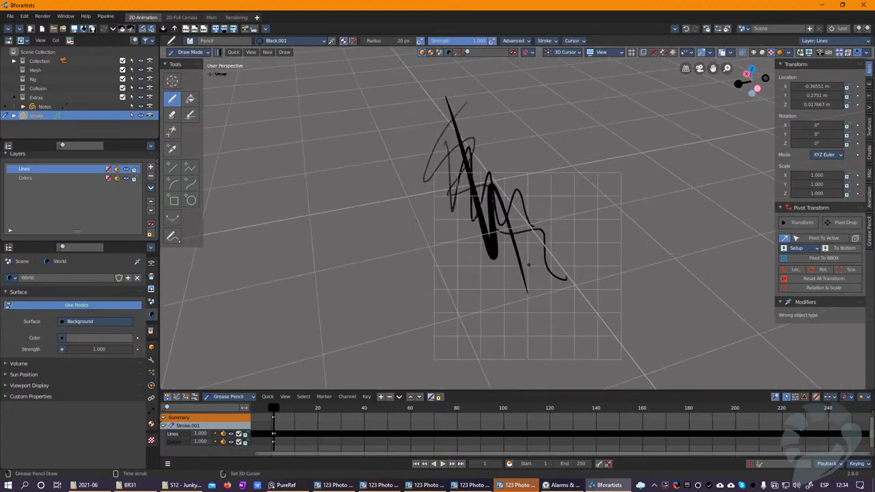
click(731, 53)
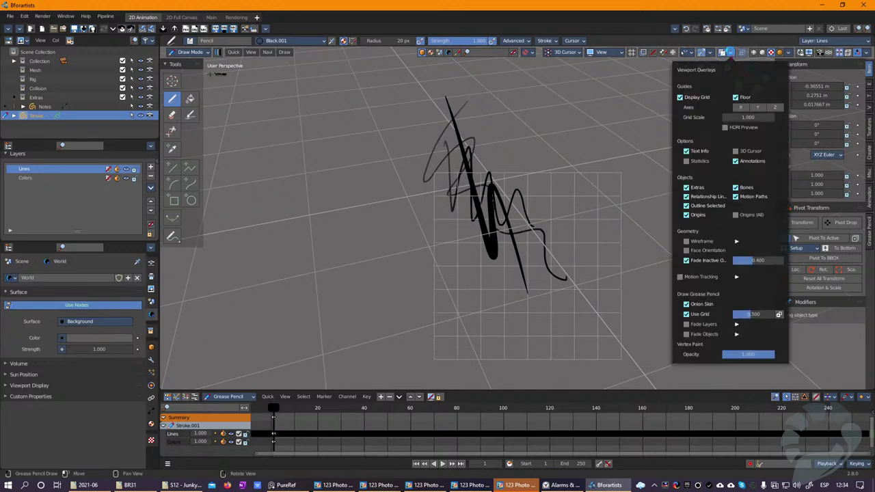
click(710, 53)
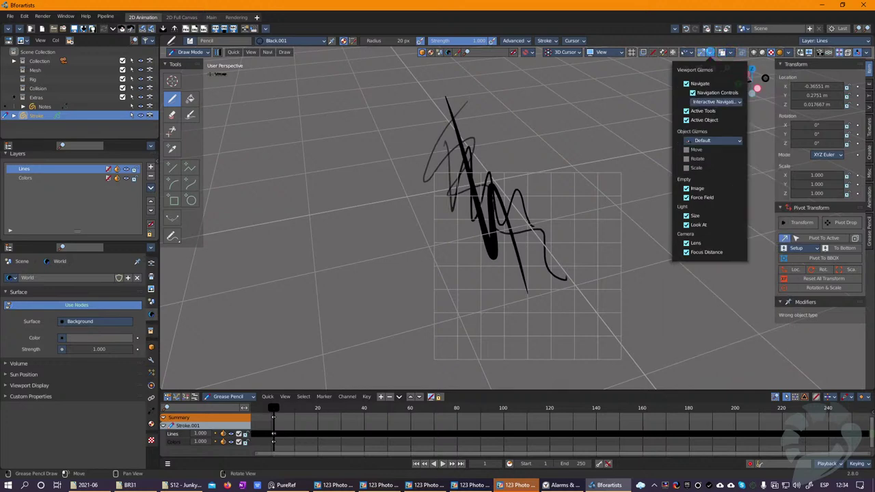
click(731, 52)
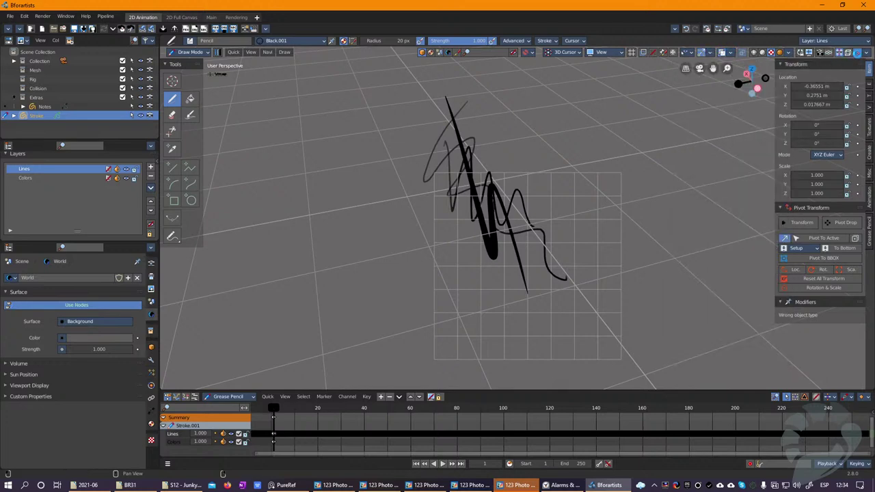
click(867, 53)
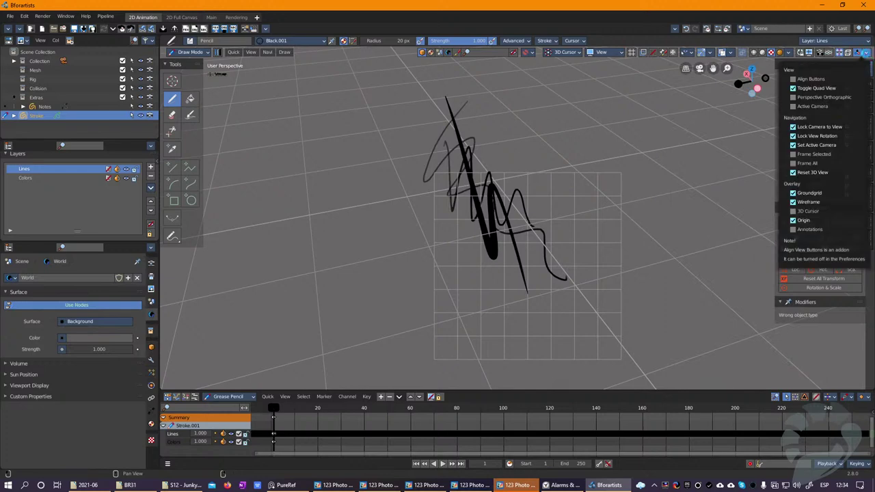
click(793, 211)
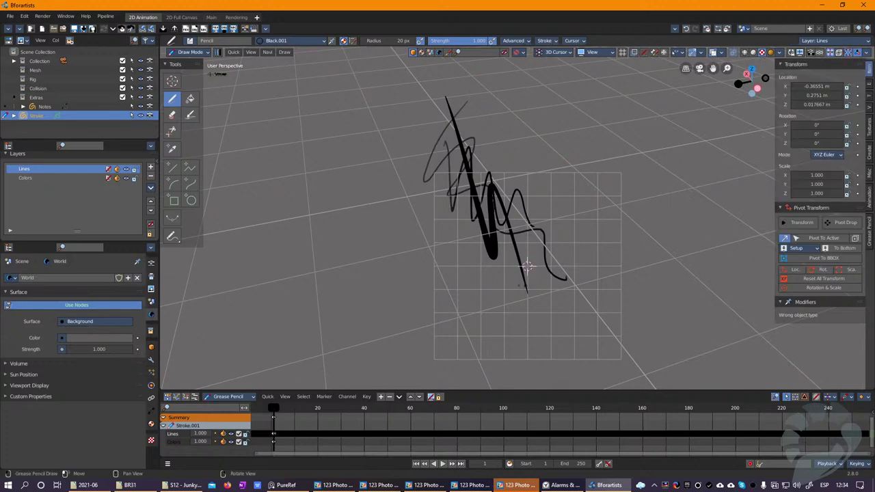
Step: Move the 3D cursor to several spots around the scribbles so that the drawing grid follows it
shift+right_click(428, 222)
shift+right_click(331, 229)
shift+right_click(351, 287)
shift+right_click(454, 166)
mouse_move(453, 164)
shift+right_down()
mouse_move(580, 117)
mouse_move(500, 274)
mouse_move(404, 199)
shift+right_up()
mouse_move(404, 199)
middle_down()
mouse_move(355, 230)
mouse_move(472, 254)
middle_up()
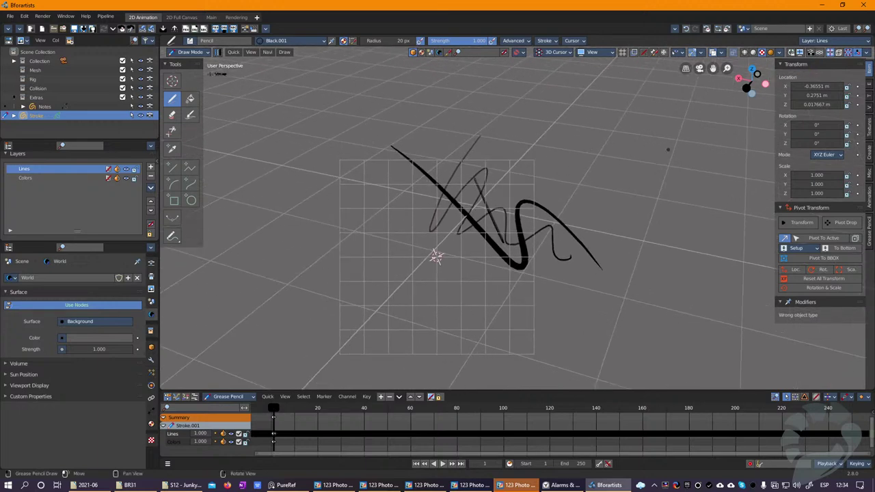
mouse_move(436, 256)
shift+right_down()
mouse_move(531, 169)
mouse_move(488, 230)
mouse_move(436, 277)
shift+right_up()
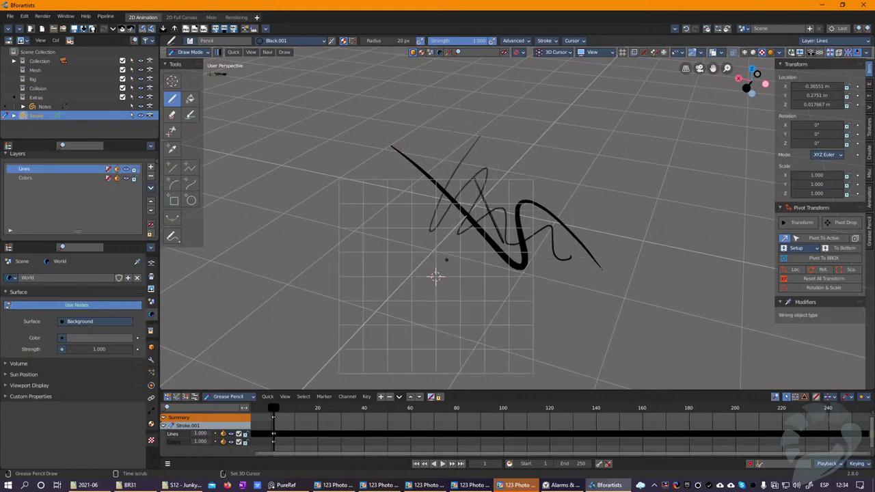
Step: Place the 3D cursor well away from the scribbles and draw a Pencil circle on the drawing grid around it
mouse_move(464, 283)
middle_down()
mouse_move(414, 256)
mouse_move(434, 259)
middle_up()
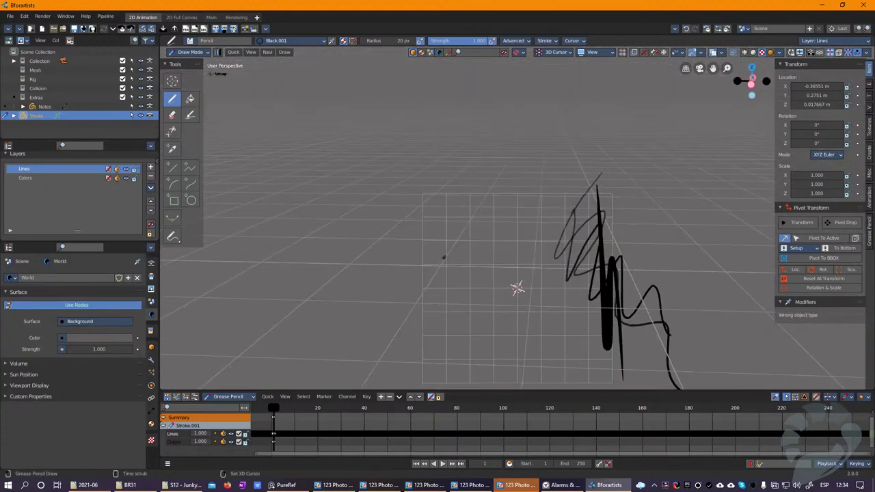
shift+right_click(387, 260)
shift+right_click(367, 260)
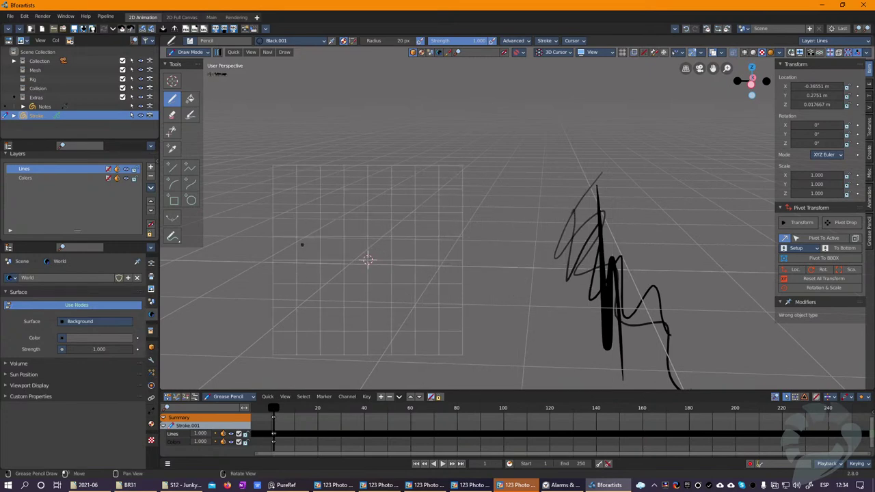
mouse_move(358, 205)
mouse_down()
mouse_move(320, 280)
mouse_move(389, 216)
mouse_up()
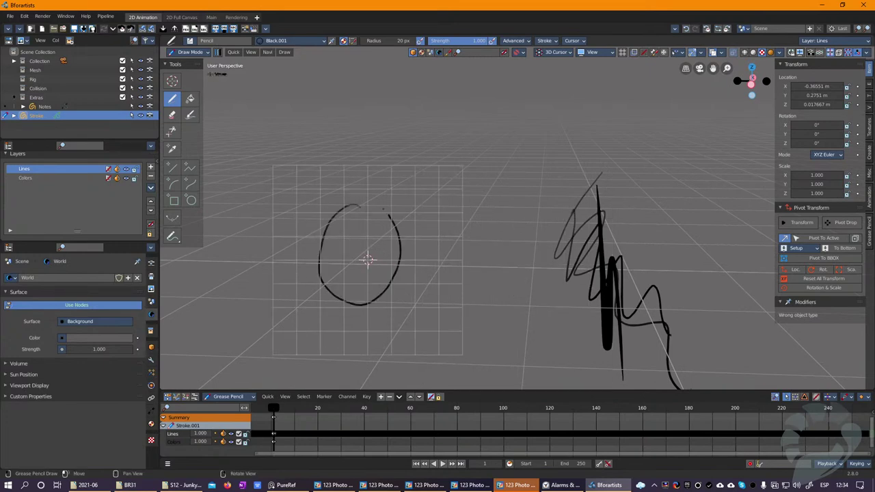
Step: Draw a second, smaller circle with the 3D cursor placed elsewhere, and move the cursor back to the scribbles
mouse_move(450, 234)
middle_down()
mouse_move(439, 246)
mouse_move(474, 244)
mouse_move(436, 261)
mouse_move(508, 156)
mouse_move(471, 219)
mouse_move(479, 216)
mouse_move(452, 216)
mouse_move(410, 197)
mouse_move(400, 205)
mouse_move(410, 212)
middle_up()
shift+right_click(512, 153)
shift+right_click(587, 220)
ctrl+middle_drag(601, 205, 591, 241)
middle_drag(592, 241, 565, 281)
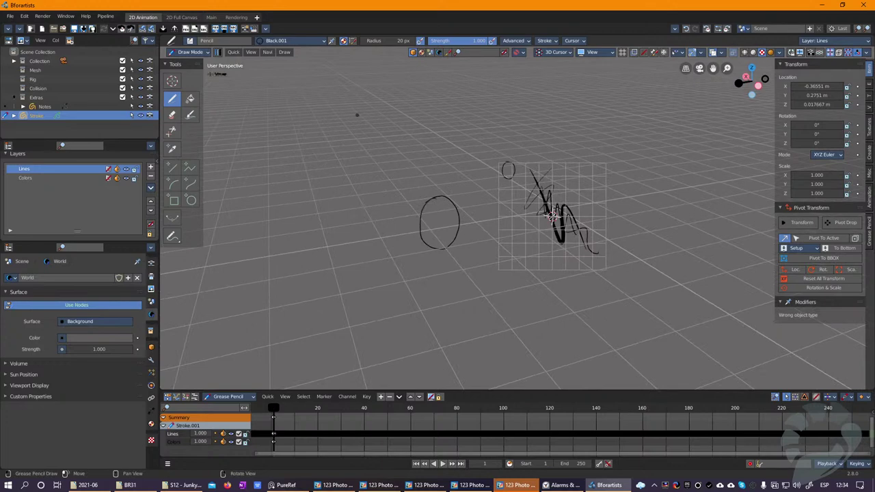
Step: Return to Object Mode, add a plane scaled to about 3.54, and move it below the drawings as a floor
key(Tab)
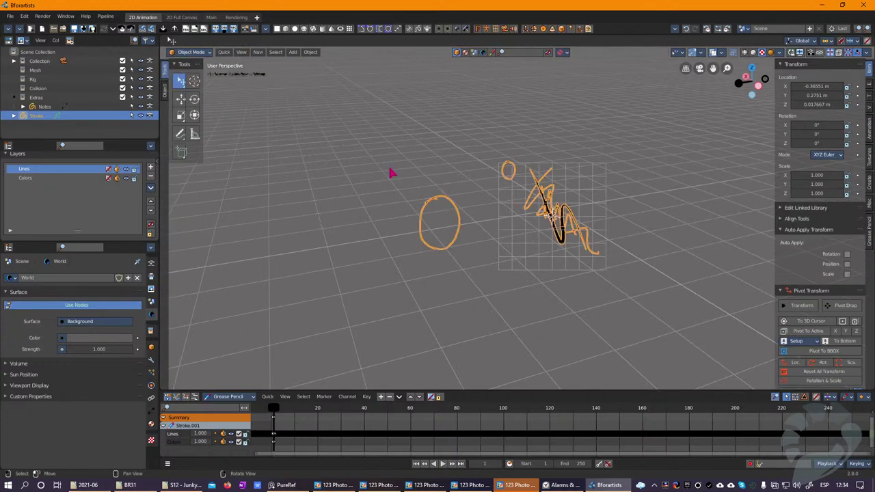
click(278, 29)
drag(596, 188, 795, 67)
key(w)
drag(559, 213, 558, 249)
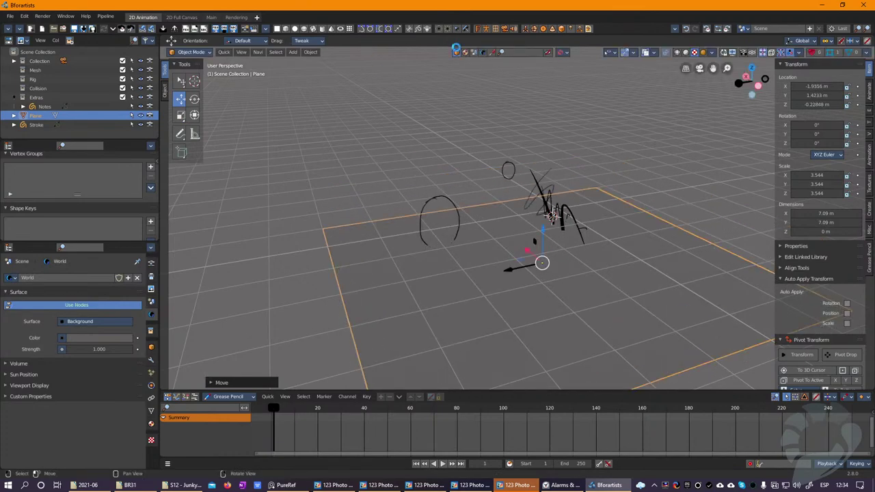
Step: Add a Sun light rotated to illuminate the plane, and move the plane further down below the drawings
click(447, 29)
key(e)
drag(588, 198, 602, 254)
key(w)
drag(626, 208, 609, 228)
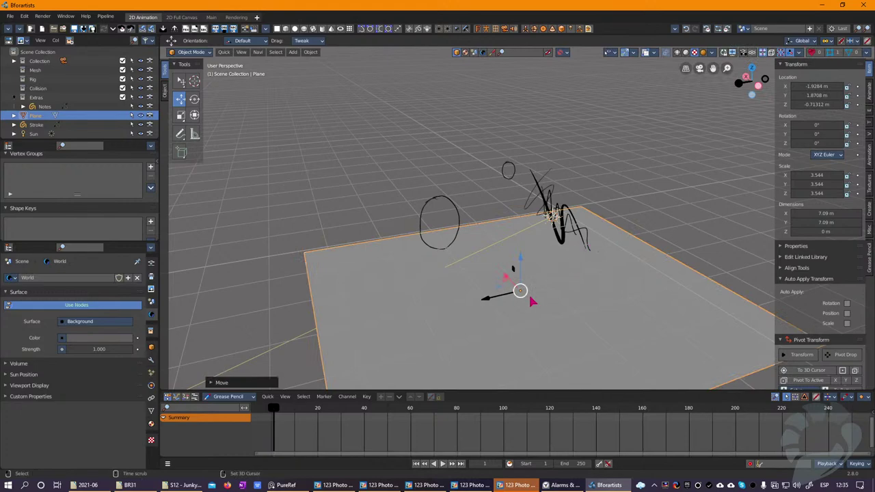
Step: Place the 3D cursor on the plane, select the Stroke object and switch it to Draw Mode
middle_drag(534, 300, 617, 274)
shift+right_click(427, 313)
mouse_move(711, 178)
middle_down()
mouse_move(654, 226)
mouse_move(638, 203)
mouse_move(647, 194)
mouse_move(567, 253)
mouse_move(576, 224)
middle_up()
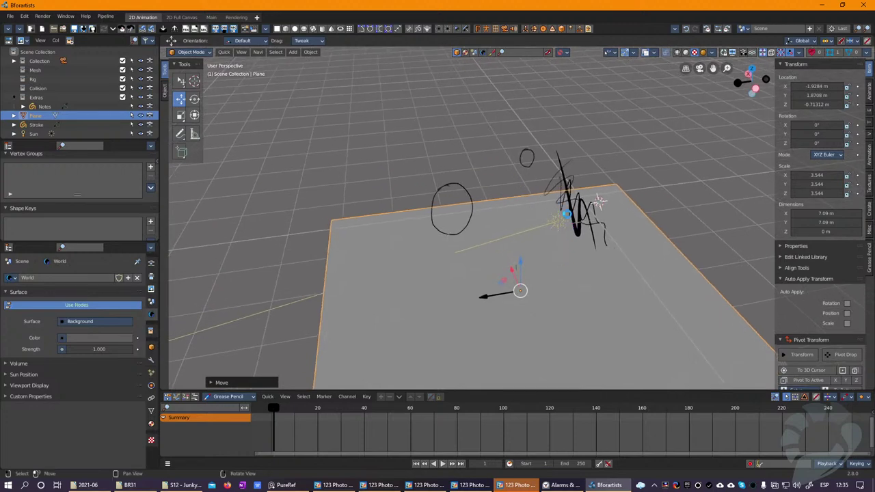
click(566, 214)
click(573, 217)
key(ctrl+Tab)
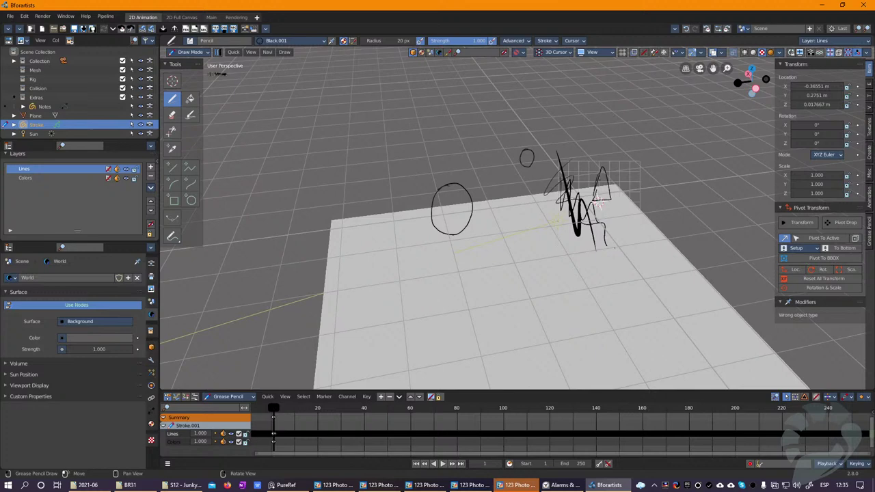
Step: Draw Pencil triangles standing on different parts of the plane, placing the 3D cursor at each spot
shift+right_click(428, 268)
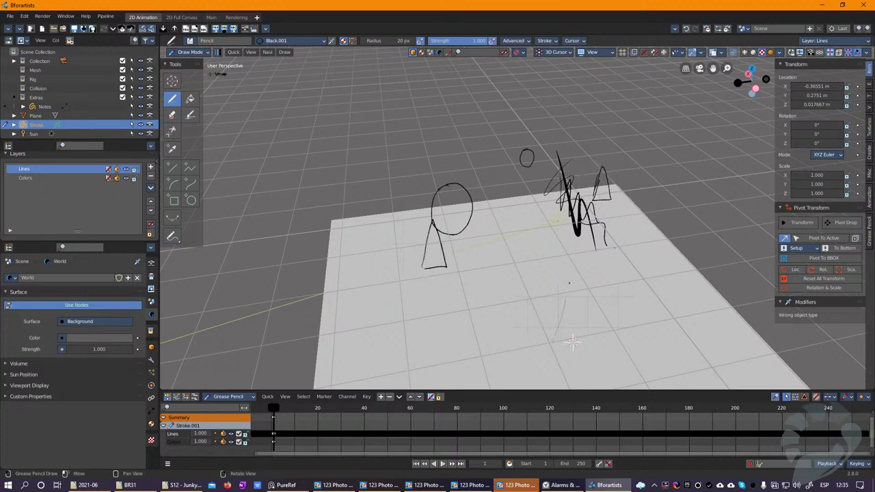
drag(573, 341, 572, 342)
mouse_move(573, 341)
middle_down()
mouse_move(544, 312)
mouse_move(640, 260)
mouse_move(631, 275)
mouse_move(681, 269)
mouse_move(678, 326)
mouse_move(552, 284)
mouse_move(452, 300)
middle_up()
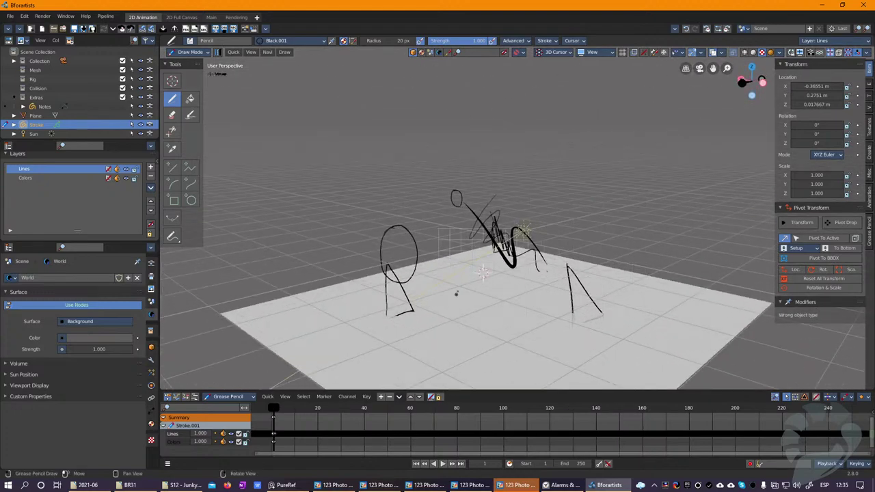
shift+right_click(458, 252)
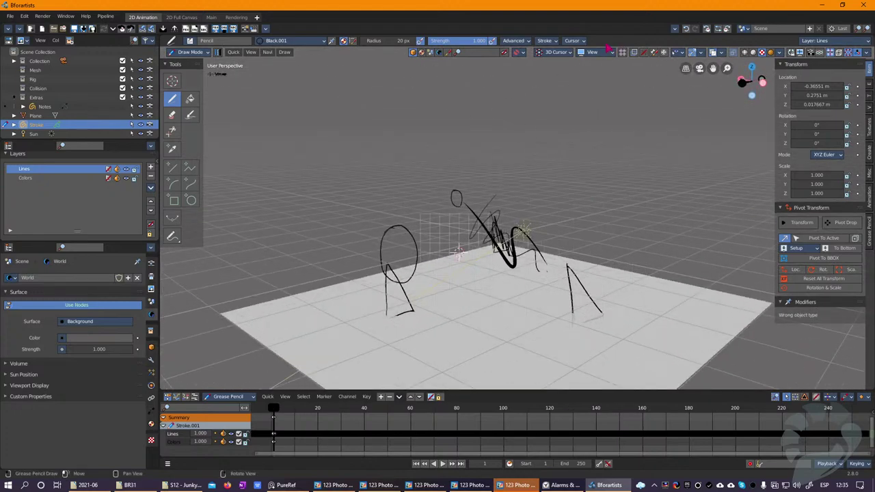
Step: Review the drawing plane and stroke placement options, keeping placement at the 3D Cursor, and inspect the drawings from another angle
click(593, 52)
click(553, 52)
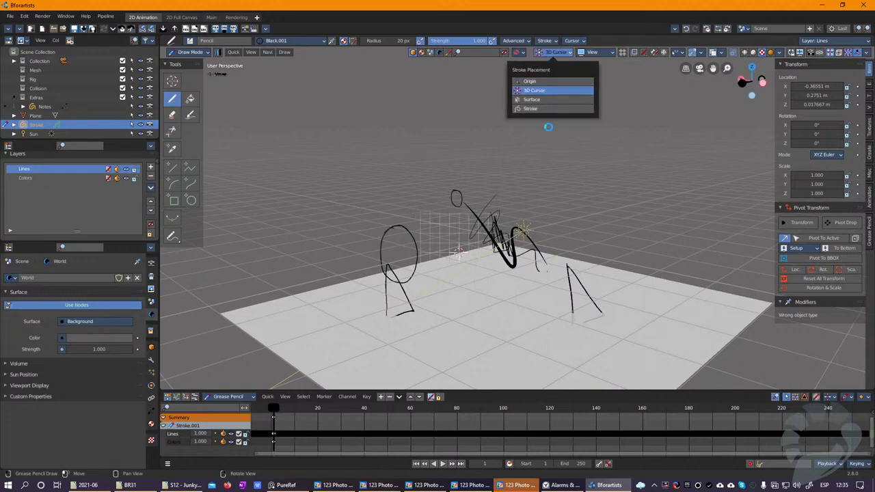
right_drag(531, 269, 492, 233)
middle_drag(591, 253, 521, 243)
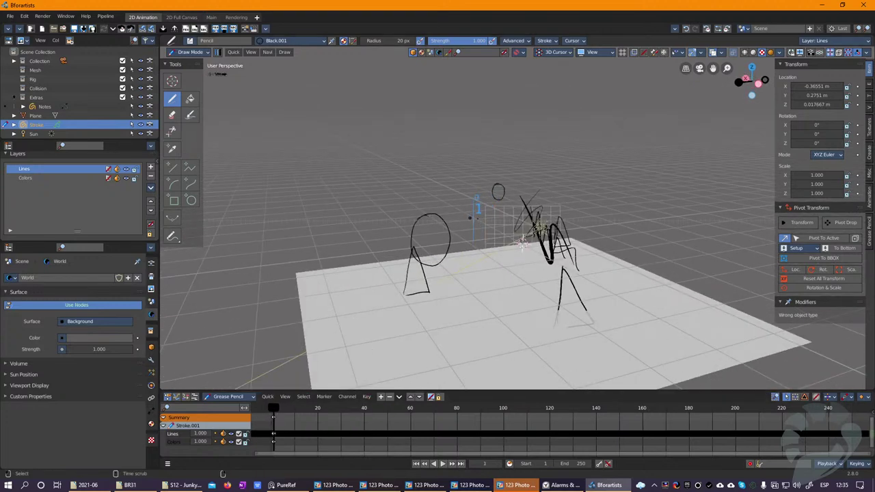
Step: Advance to frame 2, try a Pencil stroke beside the plane, and undo it
key(Right)
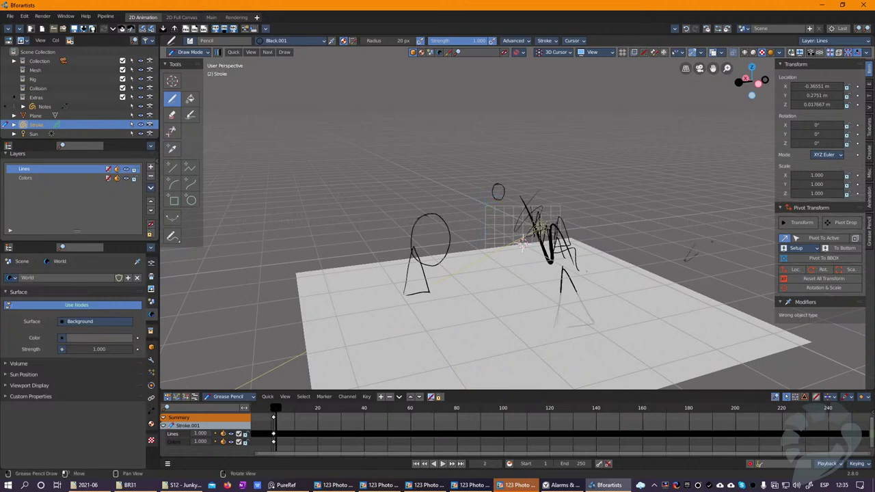
key(ctrl+z)
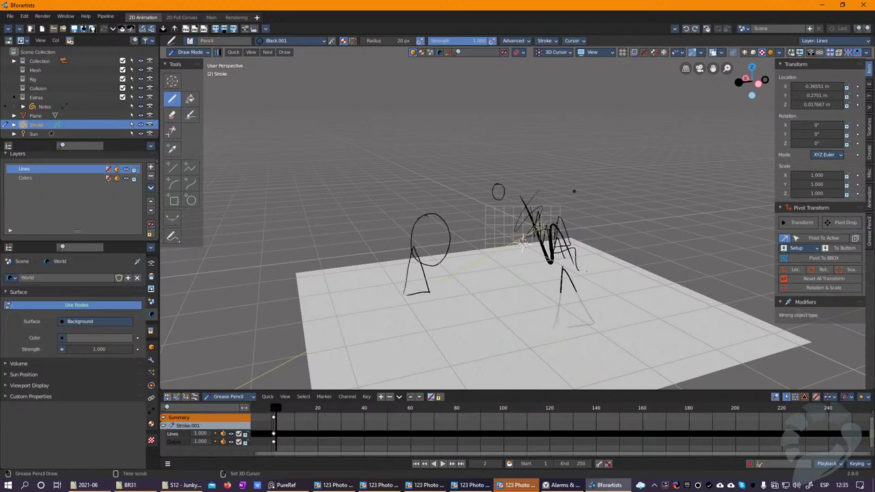
Step: Step back and forth between frames 1 and 2 to check the drawings, and return to frame 1
key(Left)
key(Left)
key(Right)
key(Right)
alt+middle_drag(574, 197, 572, 193)
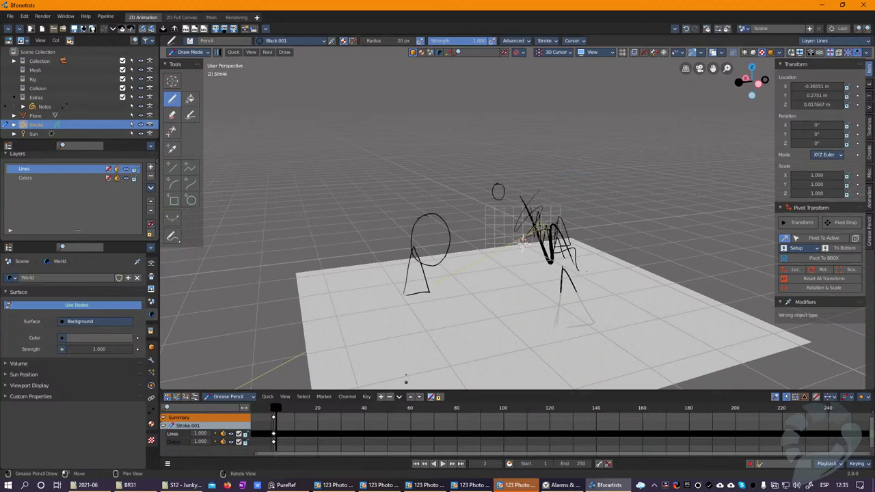
drag(276, 408, 272, 413)
click(273, 414)
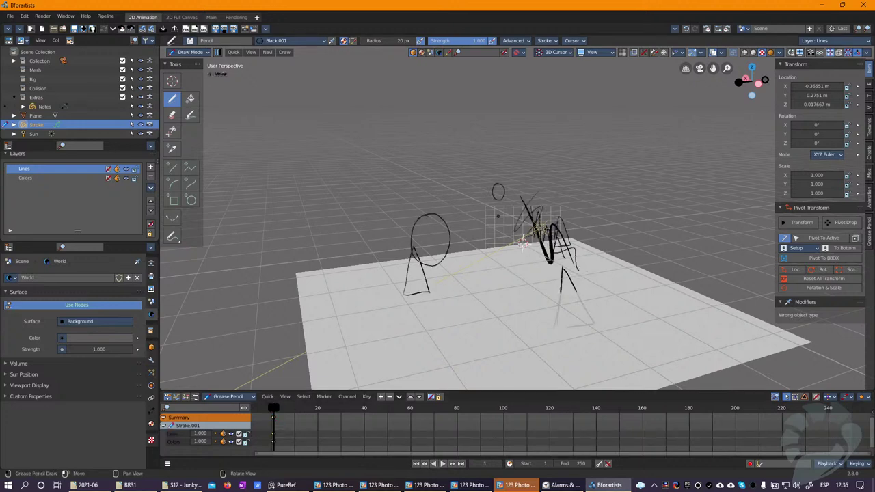
Step: Delete the Pencil drawings from the current frame and, in Object Mode, delete the plane
key(Delete)
mouse_move(550, 173)
middle_down()
mouse_move(412, 211)
mouse_move(470, 196)
mouse_move(462, 201)
middle_up()
mouse_move(447, 261)
middle_down()
mouse_move(540, 222)
mouse_move(527, 231)
middle_up()
key(ctrl+Tab)
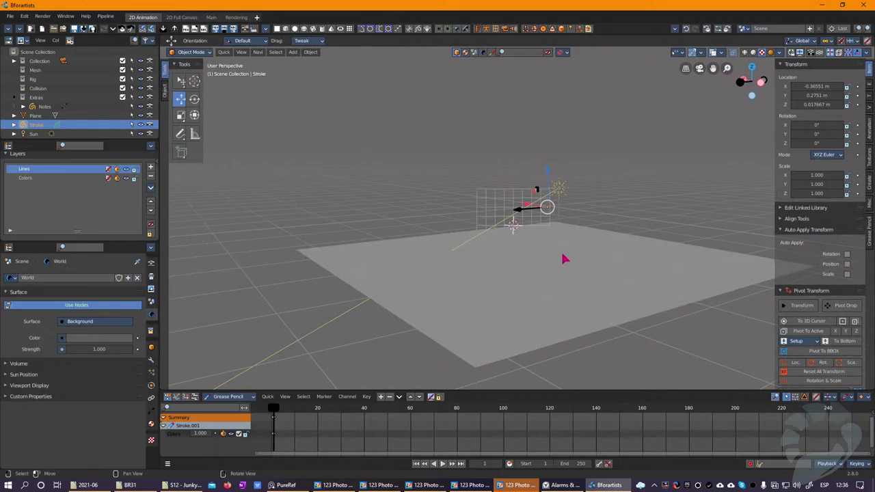
click(565, 259)
key(Delete)
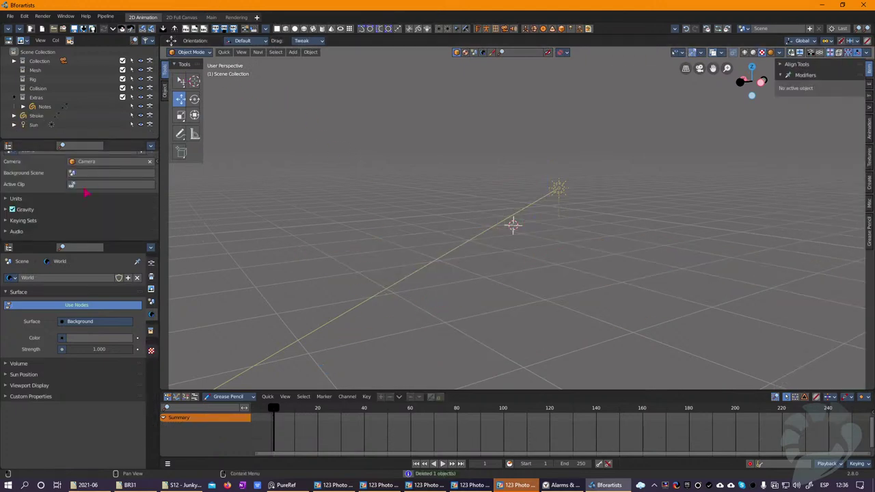
Step: Try to draw on the emptied Stroke object in Draw Mode, and return to Object Mode
click(35, 116)
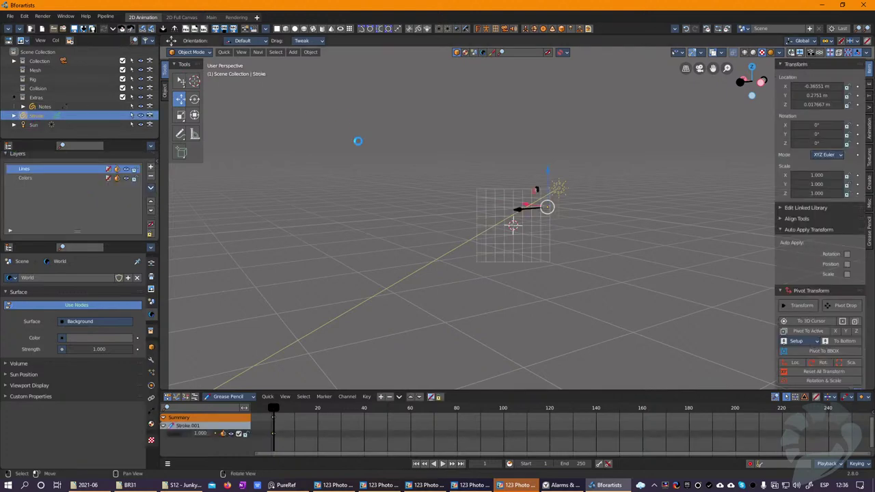
right_drag(447, 238, 441, 234)
key(ctrl+Tab)
click(481, 276)
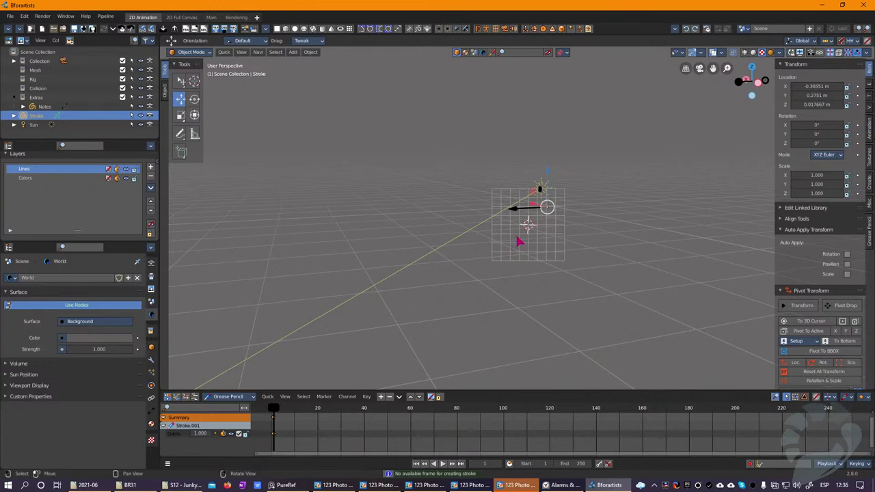
key(ctrl+shift+z)
key(ctrl+Tab)
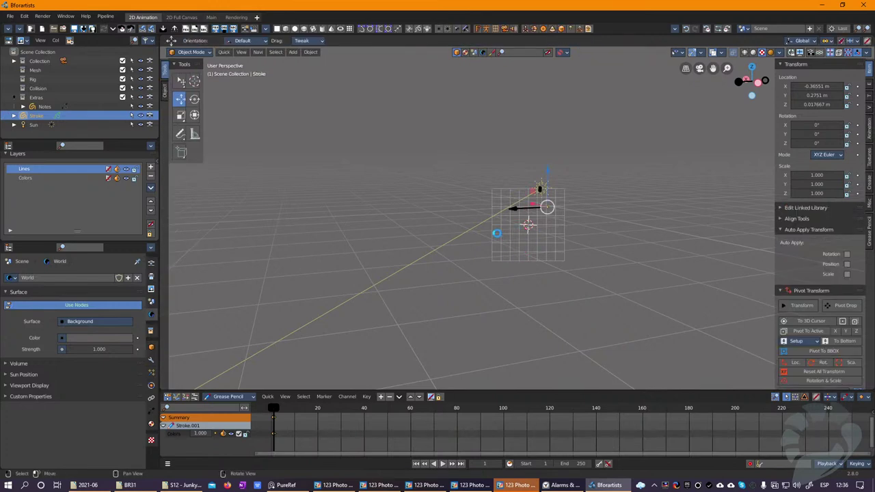
Step: Replace the emptied Stroke object with a new Grease Pencil Stroke at the 3D cursor
key(Delete)
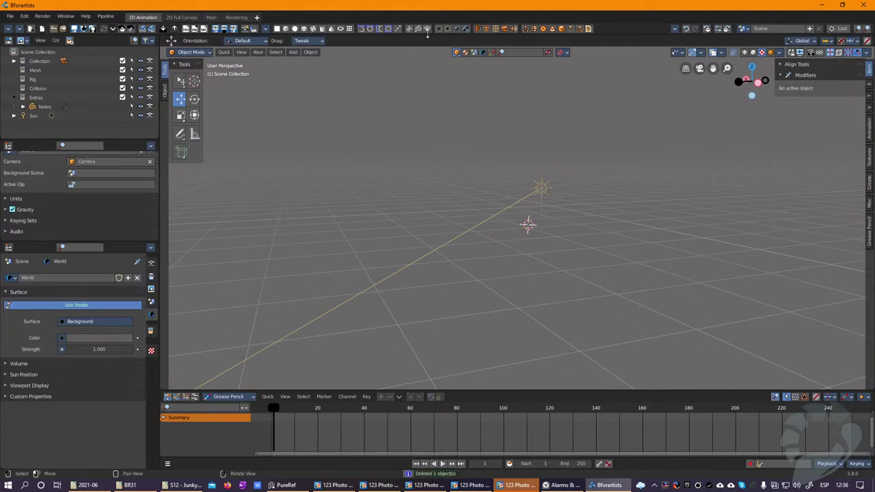
click(416, 30)
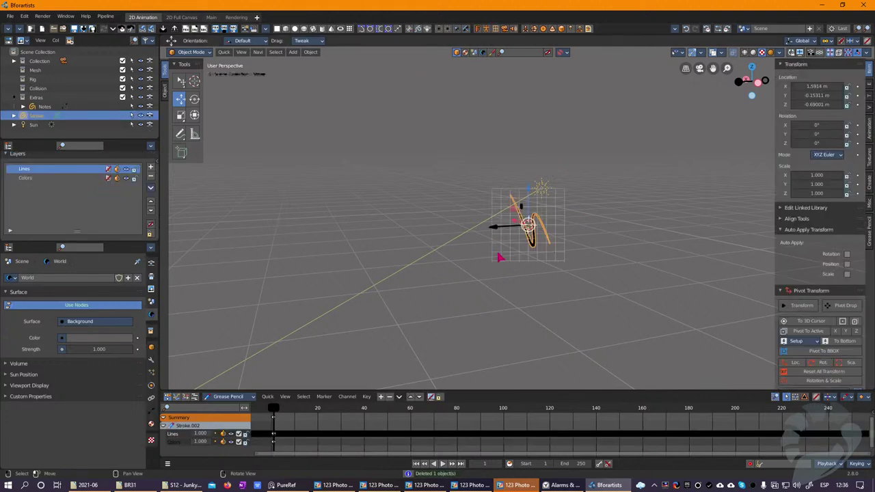
mouse_move(486, 250)
middle_down()
mouse_move(516, 204)
mouse_move(562, 216)
mouse_move(556, 210)
mouse_move(522, 218)
middle_up()
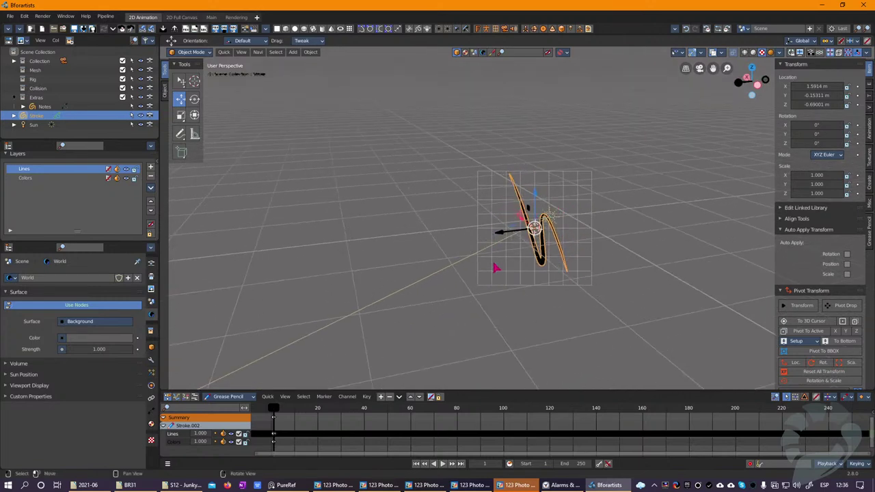
middle_drag(558, 178, 531, 213)
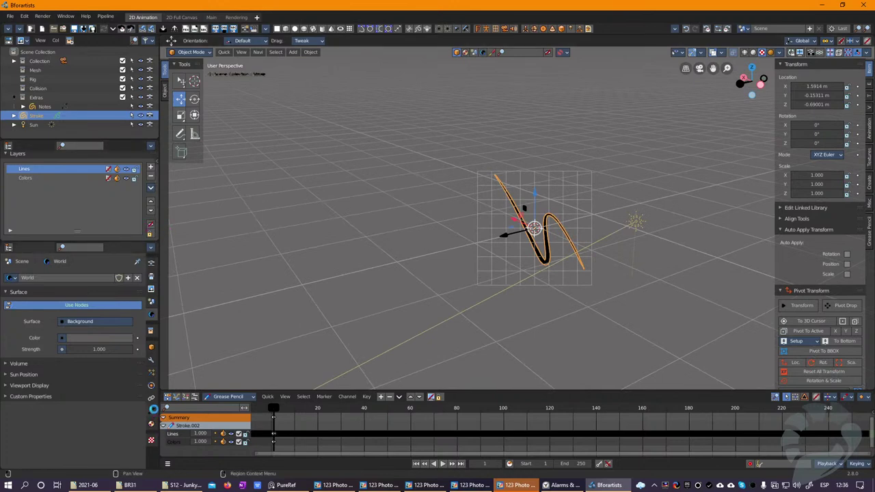
Step: Examine the new stroke's layer settings and its list of color materials
click(152, 409)
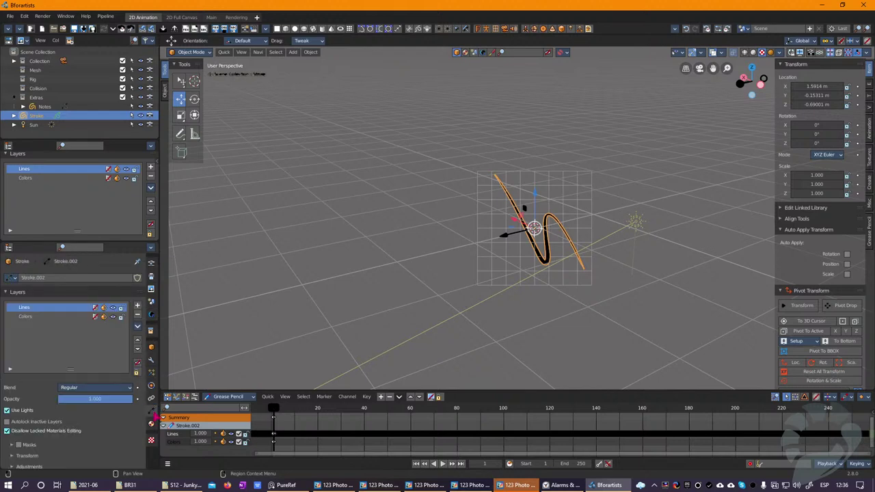
click(151, 424)
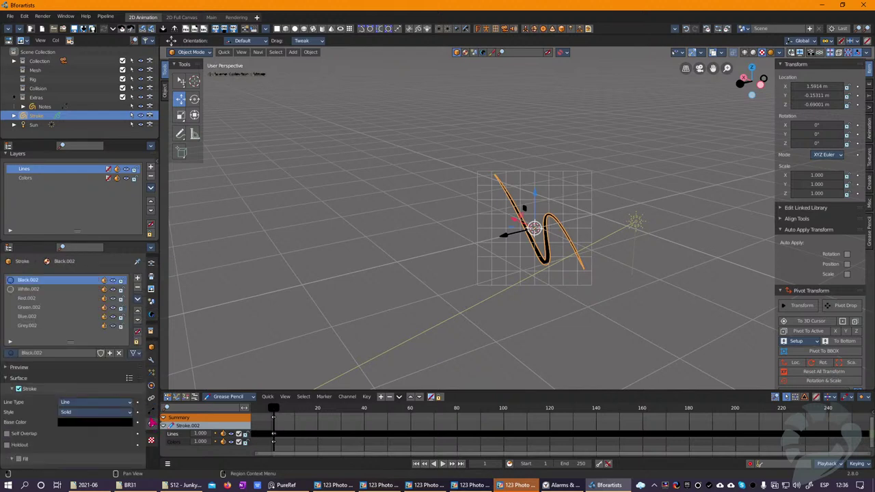
key(Print)
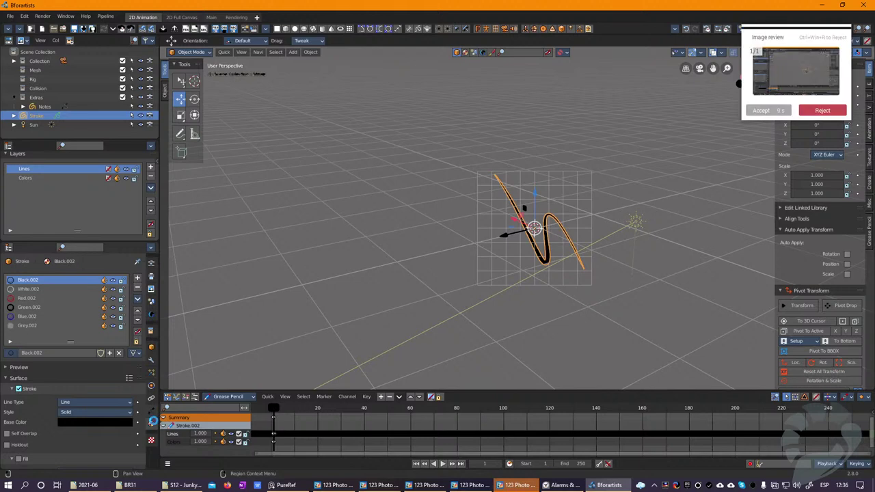
click(154, 411)
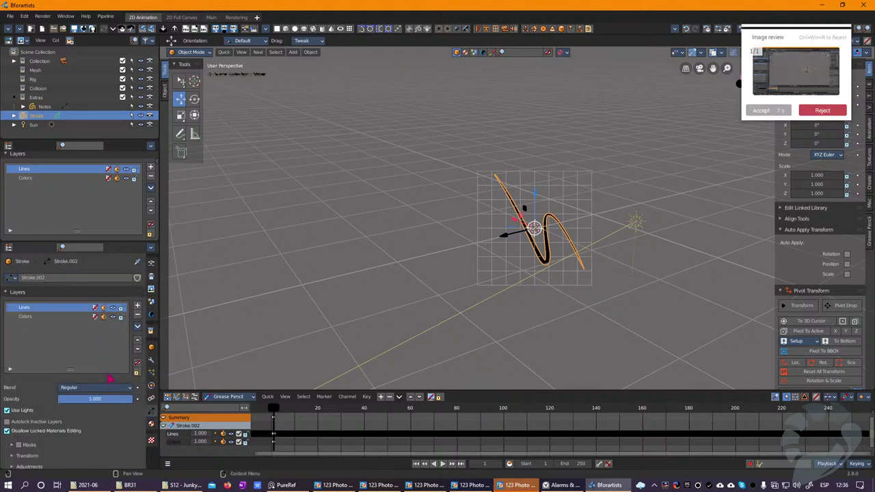
click(151, 440)
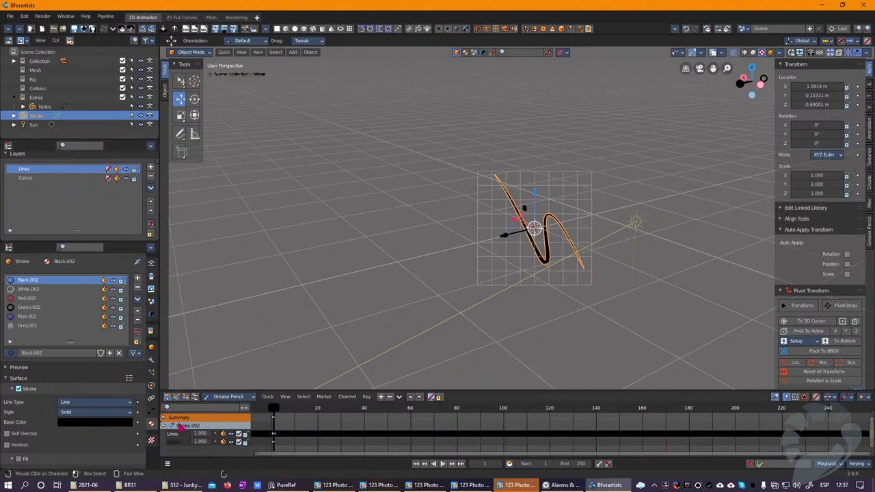
Step: Expand the Strokes settings in the object data and examine the Stroke Depth Order options
click(152, 411)
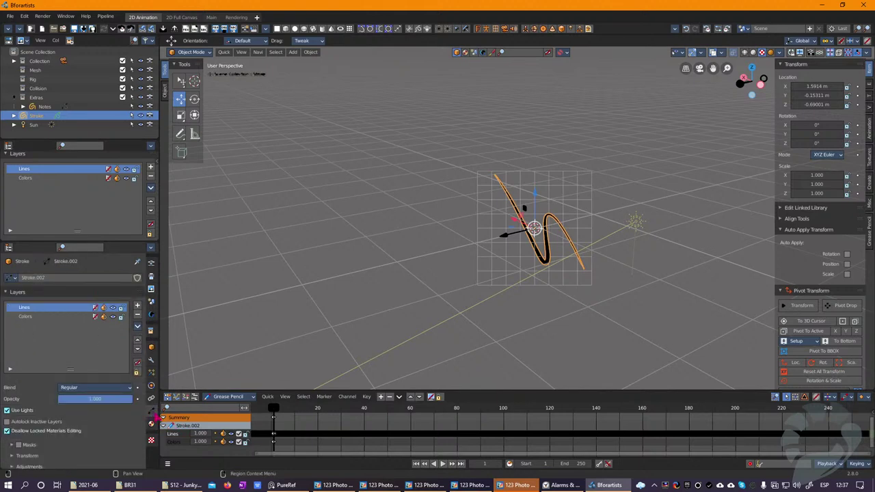
scroll(61, 413, down, 5)
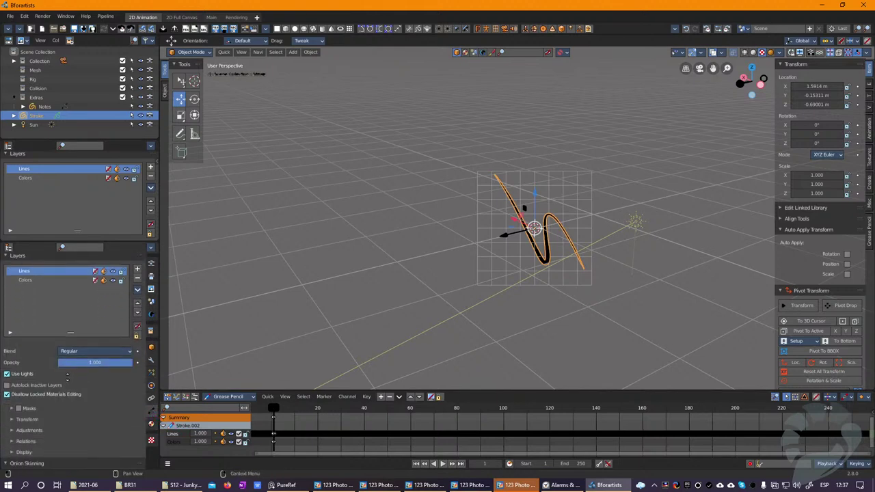
scroll(43, 418, down, 4)
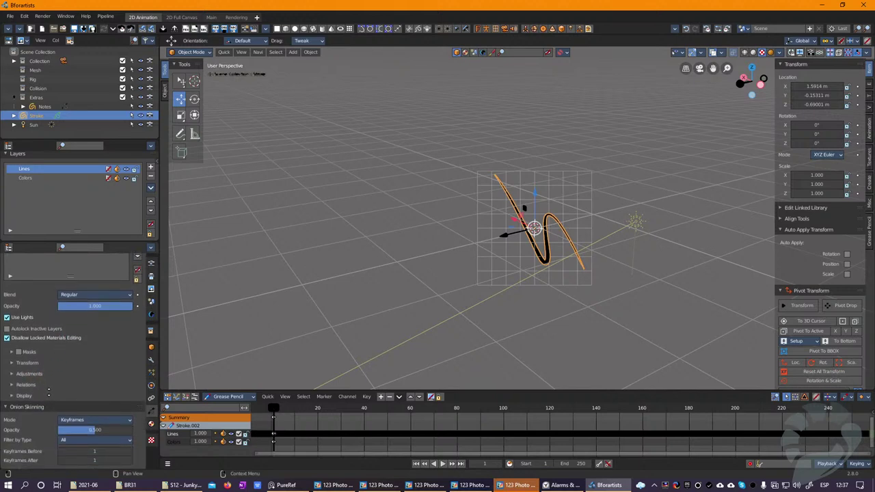
click(27, 381)
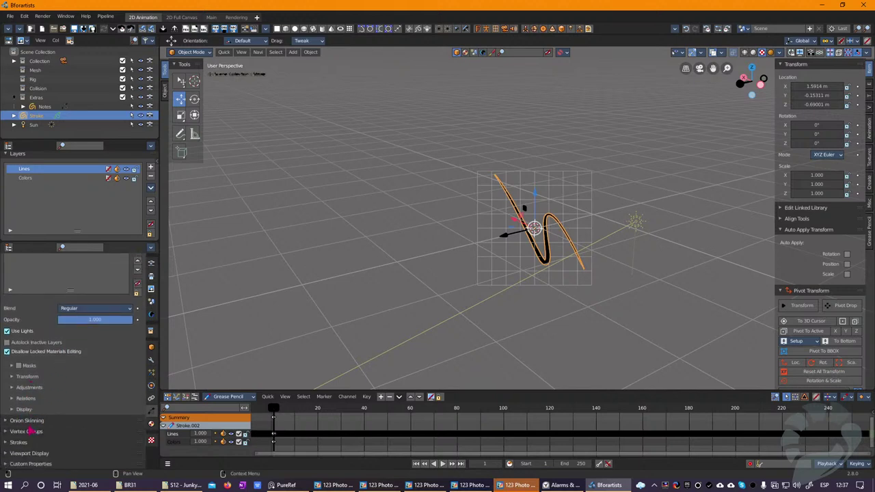
click(43, 443)
scroll(41, 437, down, 3)
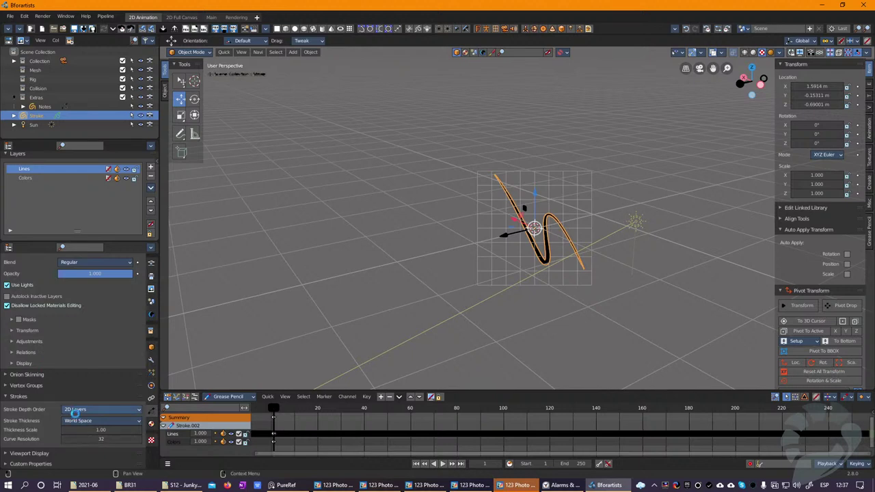
click(67, 408)
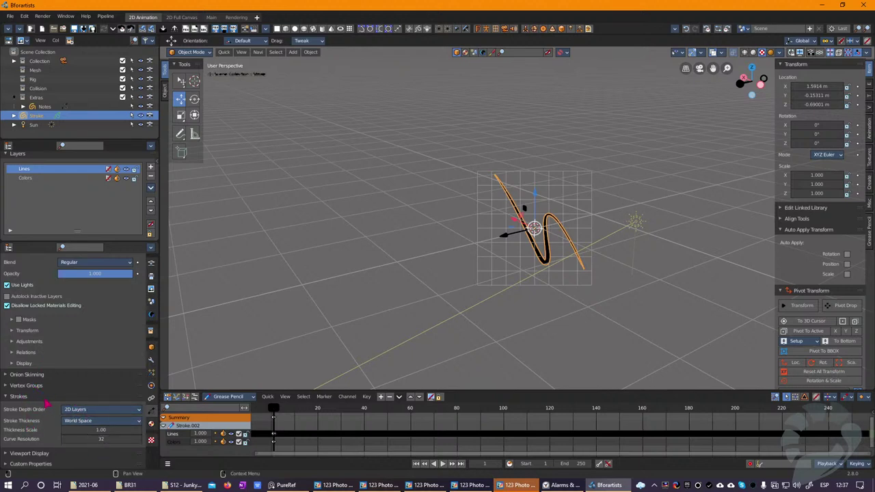
Step: Examine the Lines layer's collapsed settings, including Relations and Adjustments, and the extra layer commands, without changing anything
scroll(60, 307, up, 3)
click(35, 370)
click(35, 370)
click(33, 360)
click(34, 360)
click(37, 393)
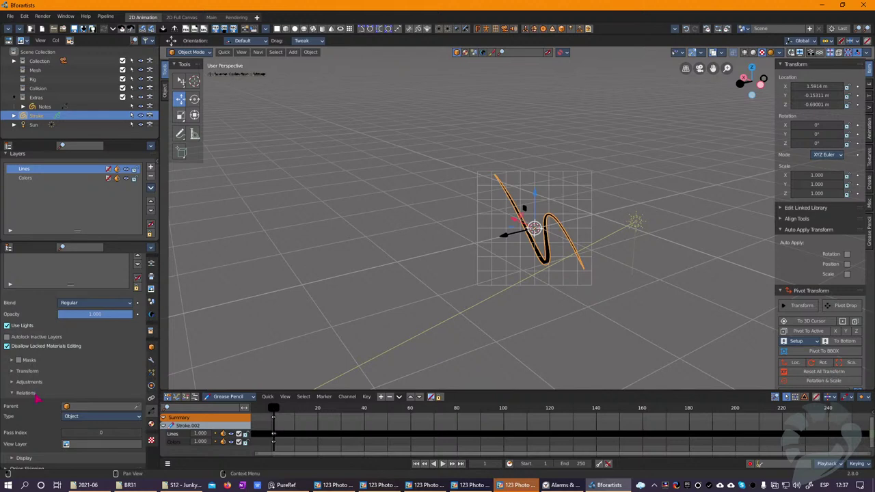
click(36, 394)
click(36, 383)
click(34, 382)
click(34, 382)
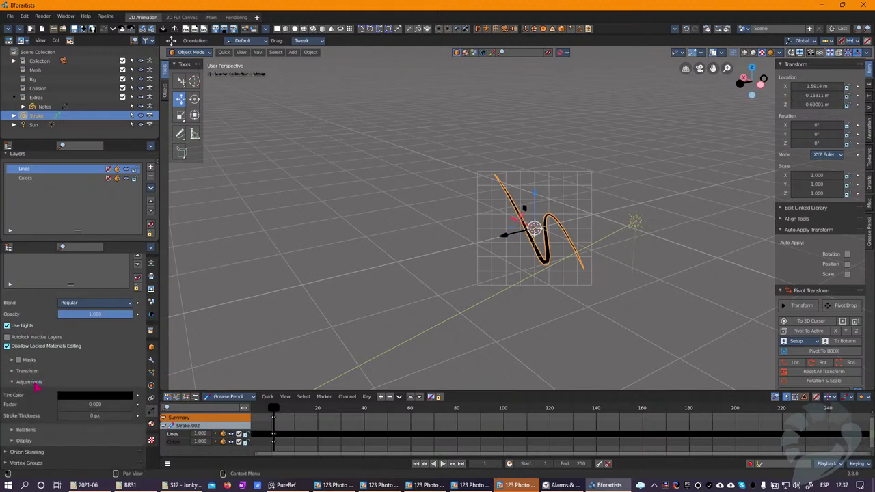
click(34, 382)
click(29, 402)
scroll(49, 330, up, 4)
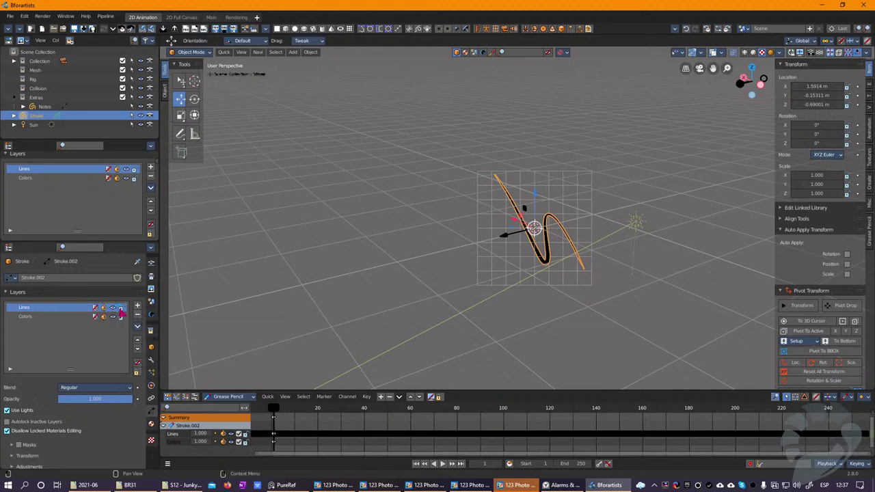
click(137, 326)
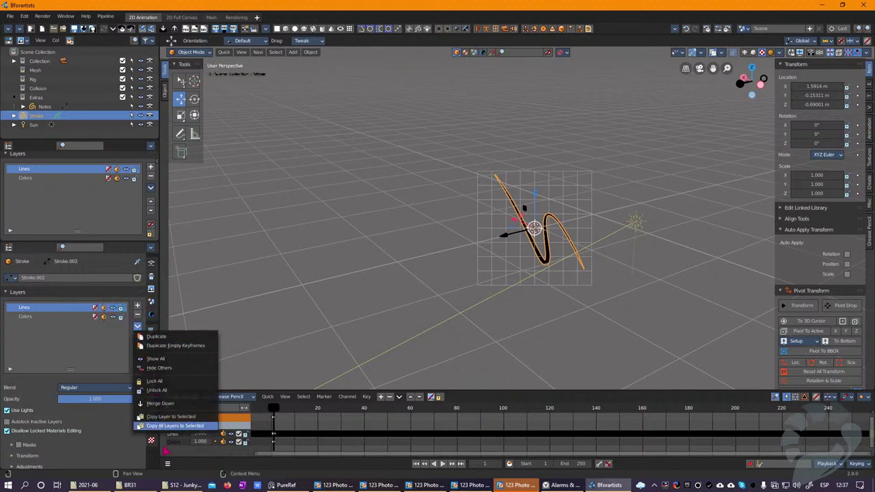
click(114, 338)
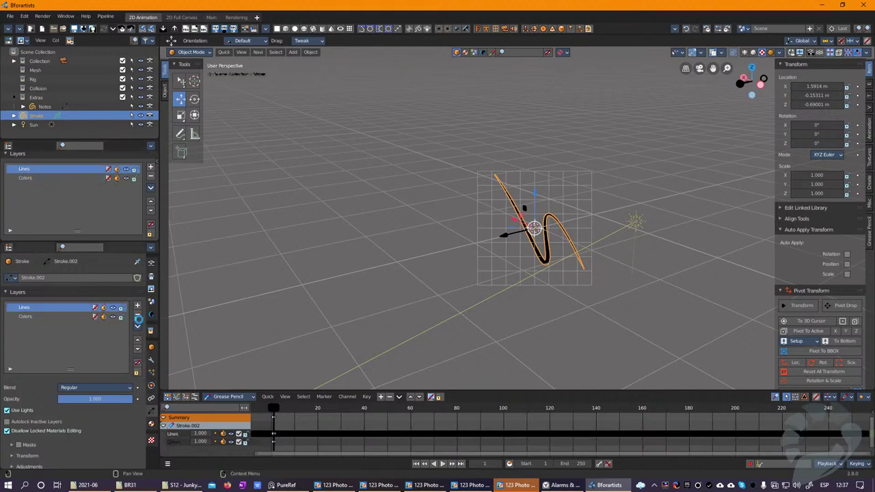
Step: Display the stroke's materials and switch the object to Draw Mode, reviewing the available modes
click(151, 424)
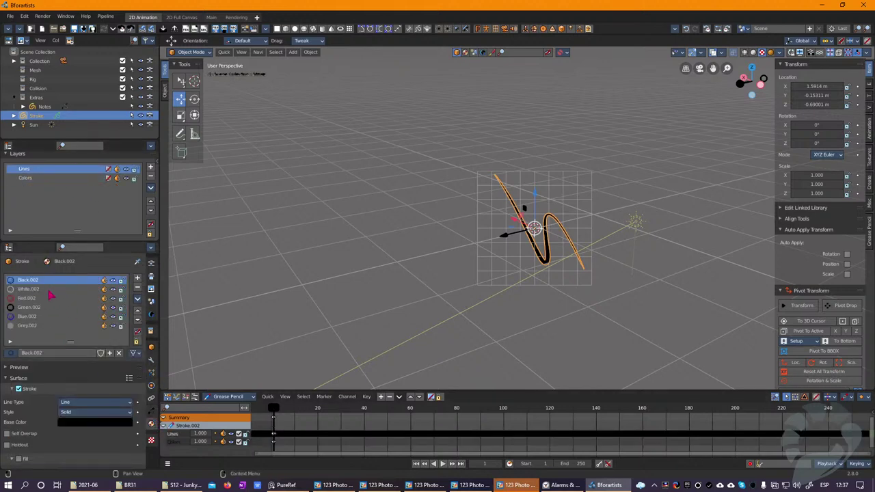
mouse_move(461, 201)
middle_down()
mouse_move(441, 211)
mouse_move(420, 184)
middle_up()
key(ctrl+Tab)
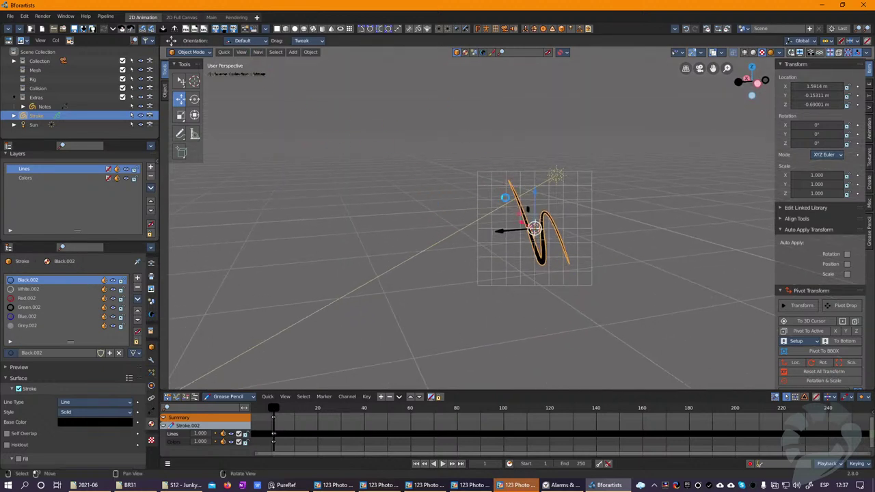
click(190, 52)
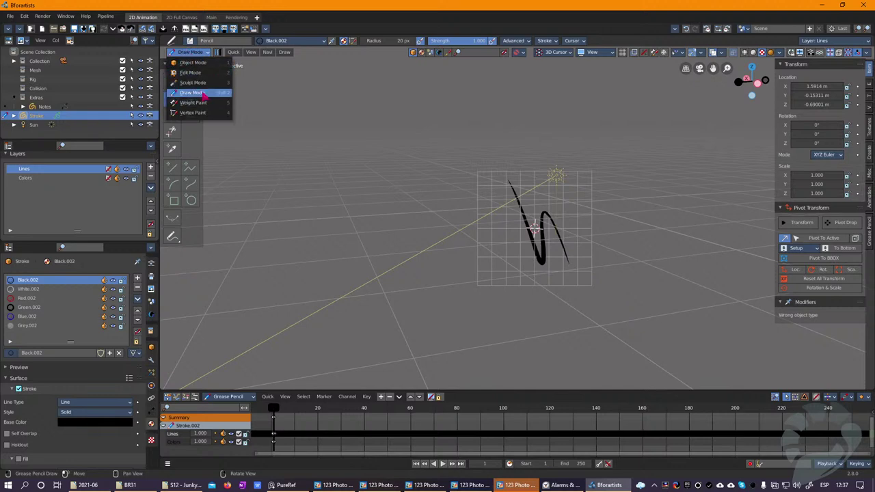
mouse_move(535, 226)
middle_down()
mouse_move(524, 238)
mouse_move(463, 219)
mouse_move(503, 230)
mouse_move(481, 271)
middle_up()
key(ctrl+Tab)
key(ctrl+Tab)
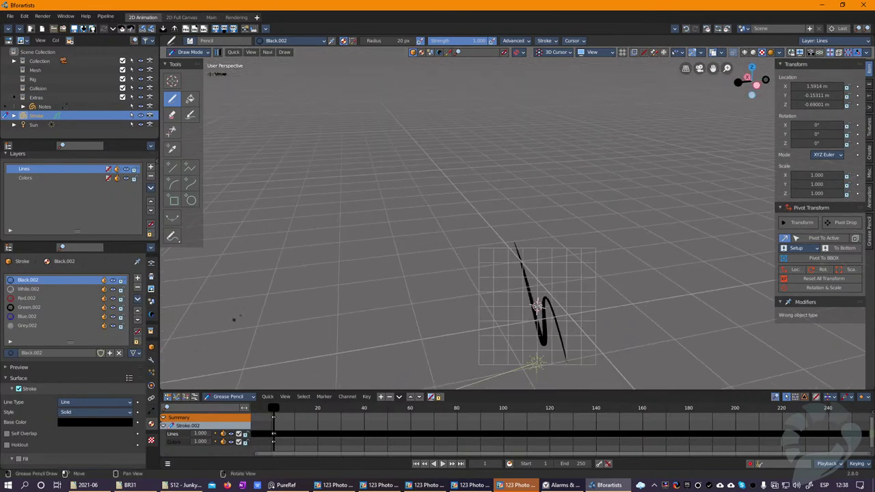
key(ctrl+Tab)
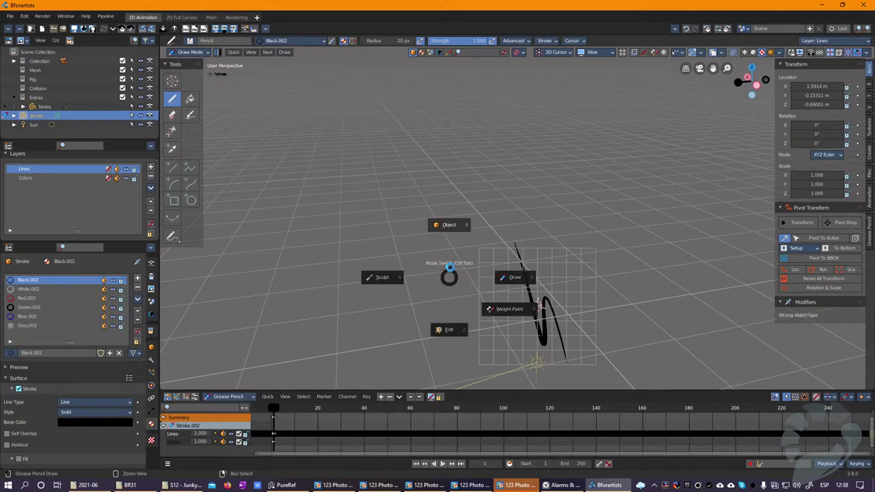
click(526, 278)
middle_drag(504, 296, 373, 312)
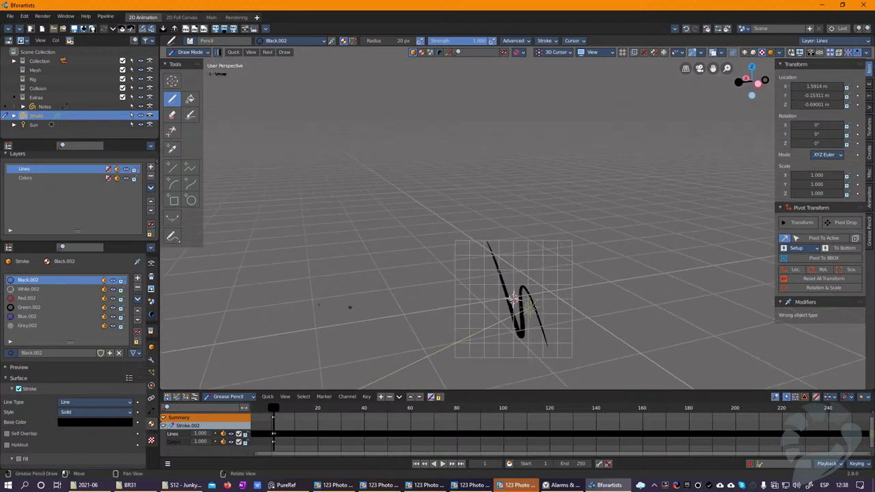
Step: Make Red.002 the active material, try a red Pencil squiggle beside the black stroke, and undo it
click(31, 298)
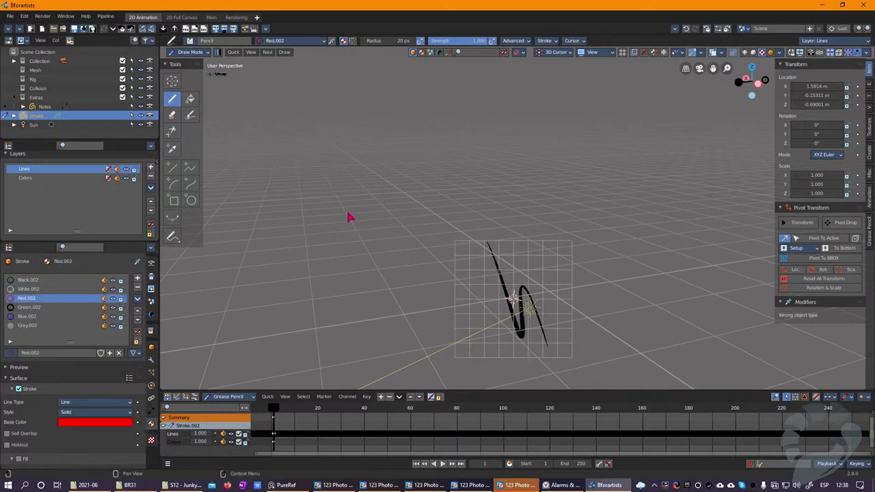
mouse_move(352, 171)
mouse_down()
mouse_move(381, 252)
mouse_move(467, 266)
mouse_up()
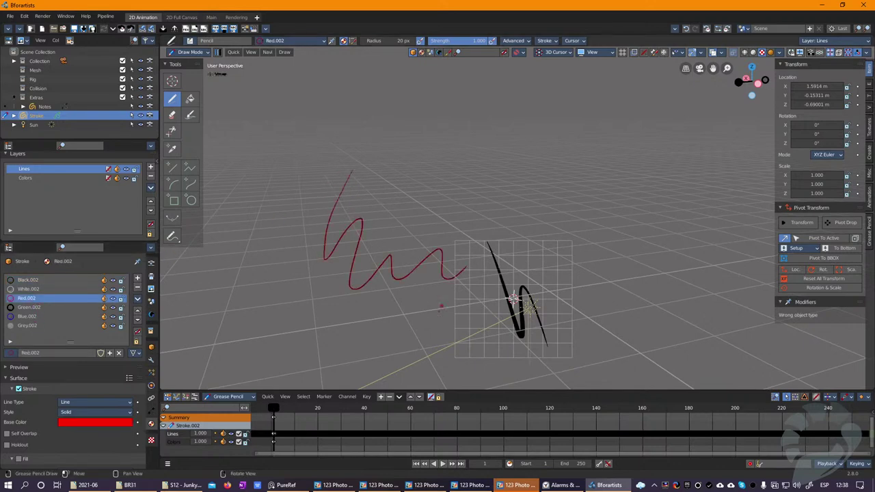
key(ctrl+z)
Step: Place the 3D cursor beside the black stroke, draw a red Pencil zigzag there, and inspect it from several angles
shift+right_click(509, 313)
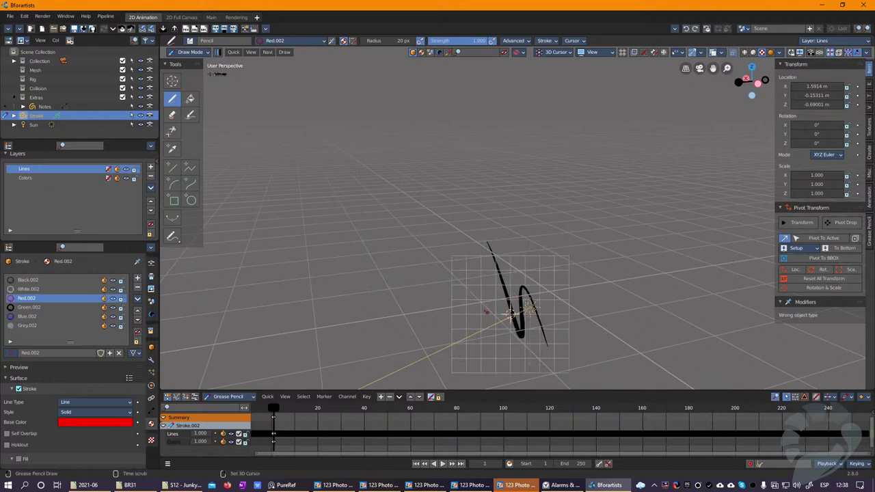
shift+right_click(446, 289)
mouse_move(407, 284)
mouse_down()
mouse_move(431, 238)
mouse_move(513, 312)
mouse_up()
mouse_move(466, 321)
middle_down()
mouse_move(472, 267)
mouse_move(495, 265)
mouse_move(477, 294)
mouse_move(473, 267)
middle_up()
scroll(472, 265, up, 4)
middle_drag(421, 243, 442, 242)
mouse_move(452, 272)
middle_down()
mouse_move(469, 236)
mouse_move(437, 233)
middle_up()
middle_drag(506, 268, 560, 262)
mouse_move(485, 222)
middle_down()
mouse_move(410, 238)
mouse_move(462, 228)
mouse_move(376, 295)
mouse_move(533, 137)
mouse_move(656, 140)
mouse_move(601, 137)
mouse_move(621, 133)
middle_up()
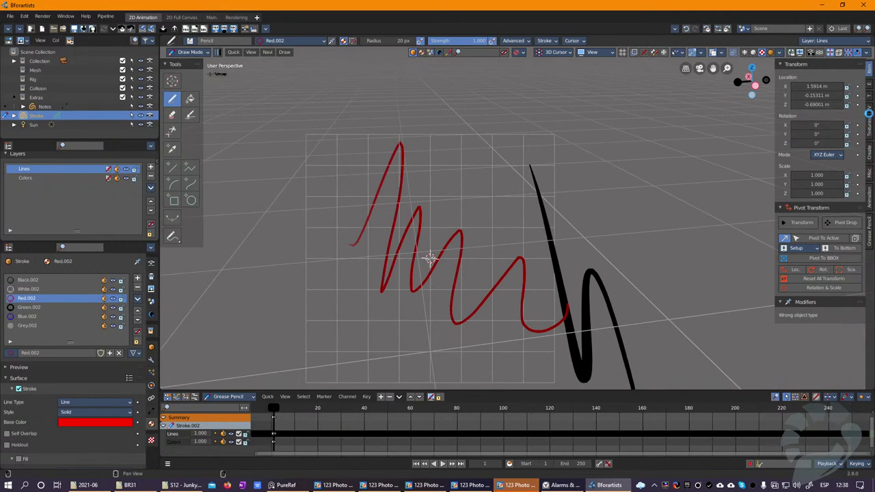
Step: Lock the view to the 3D cursor and orbit around the drawing to check the lock
click(870, 109)
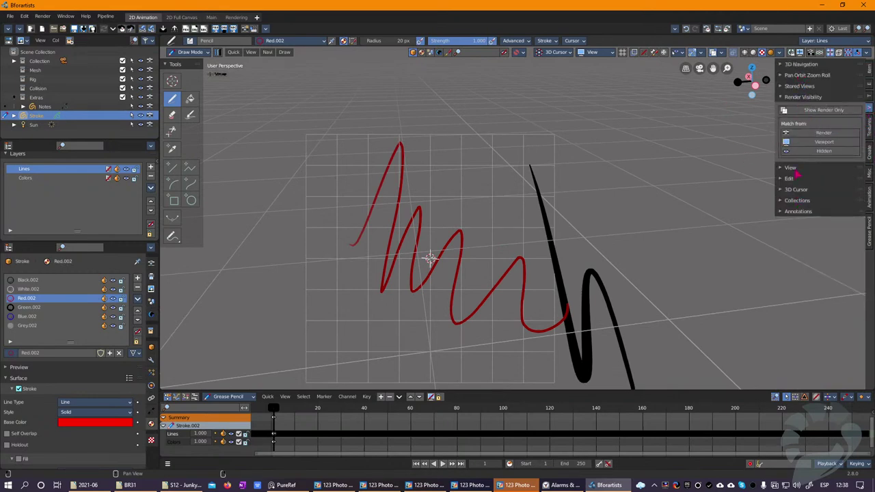
click(789, 167)
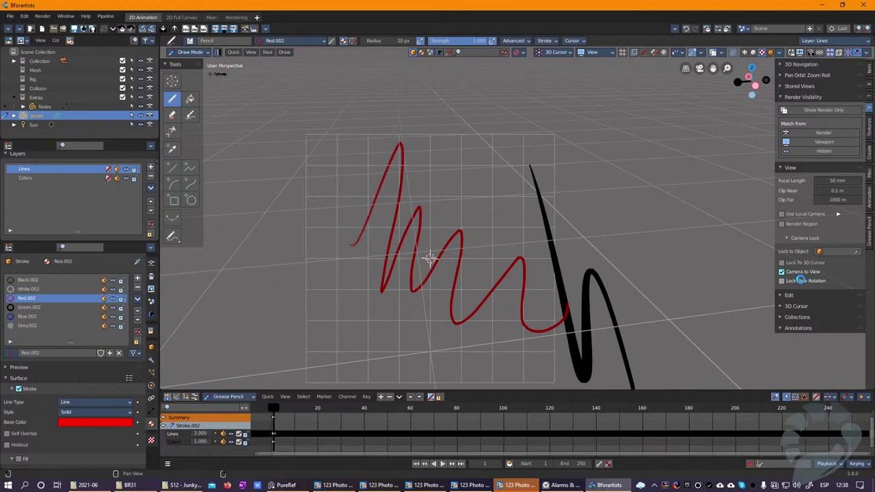
click(803, 264)
mouse_move(464, 225)
middle_down()
mouse_move(529, 227)
mouse_move(515, 214)
mouse_move(492, 275)
mouse_move(504, 273)
mouse_move(492, 275)
middle_up()
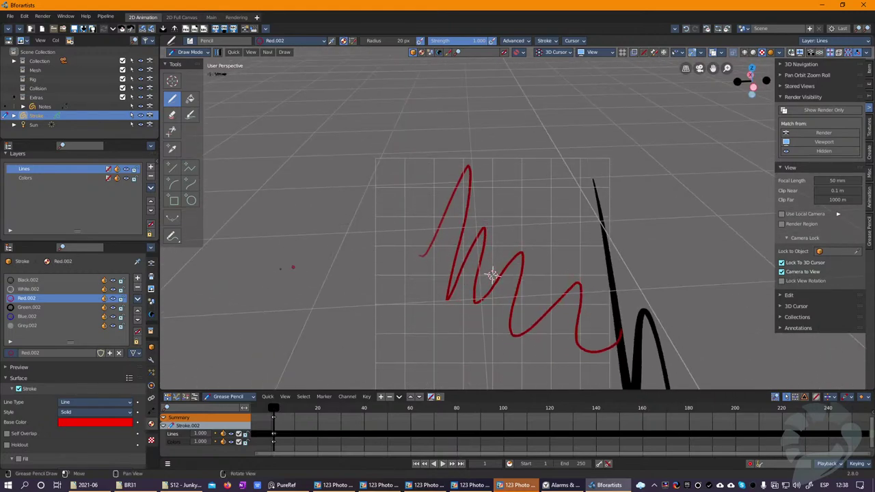
Step: Draw a Pencil zigzag with Green.002 above the red stroke and another with Blue.002 across it
click(57, 308)
mouse_move(395, 214)
mouse_down()
mouse_move(469, 168)
mouse_move(569, 220)
mouse_up()
click(34, 316)
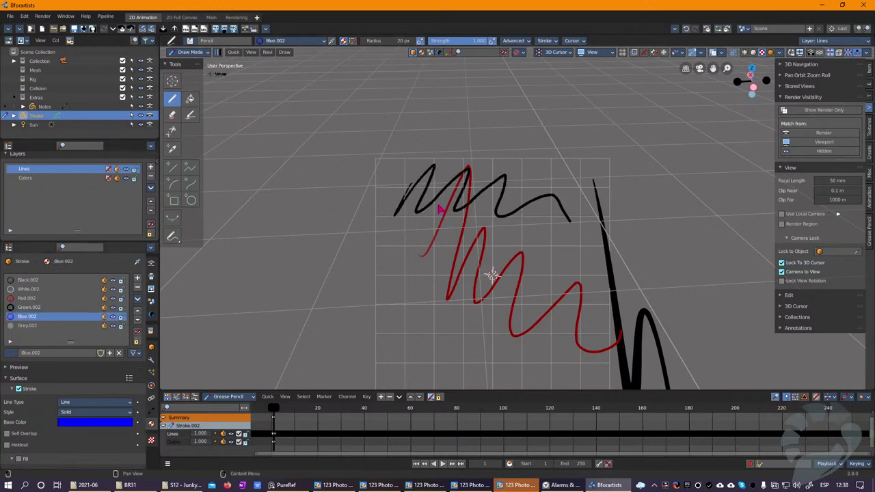
mouse_move(509, 265)
mouse_down()
mouse_move(587, 263)
mouse_move(596, 318)
mouse_up()
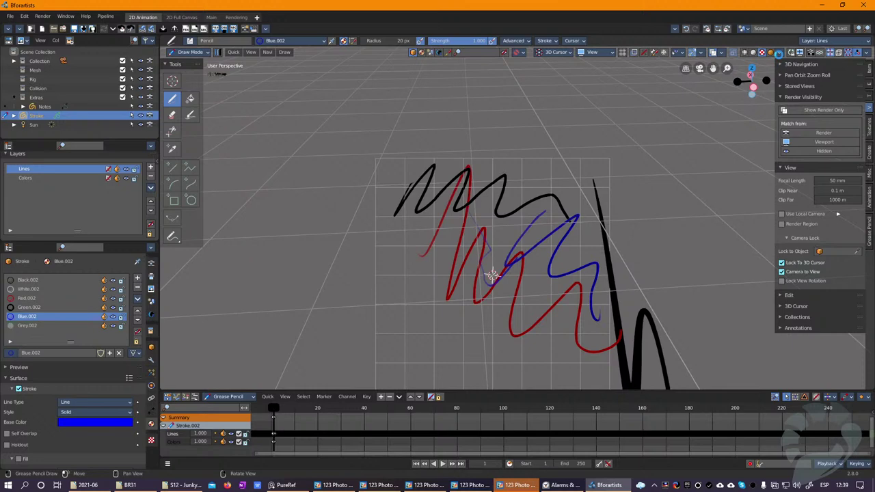
Step: Choose the Airbrush brush and draw a soft, looping black stroke over the upper part of the black stroke
click(869, 85)
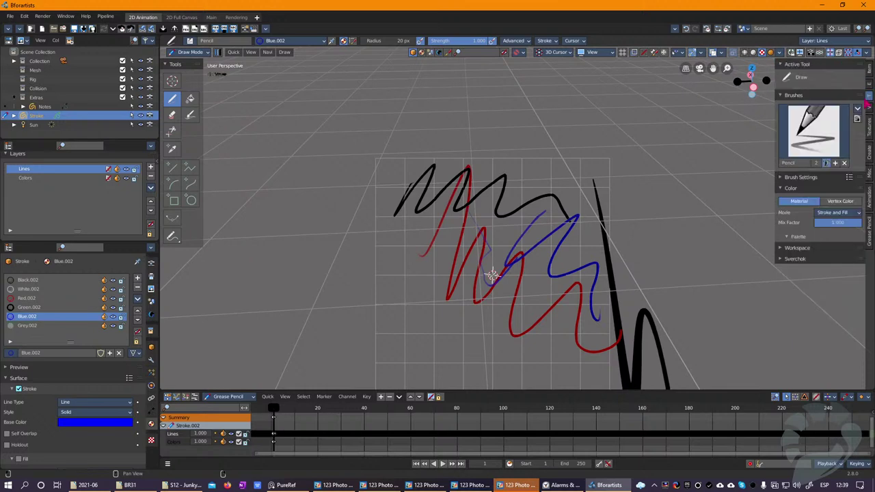
click(813, 133)
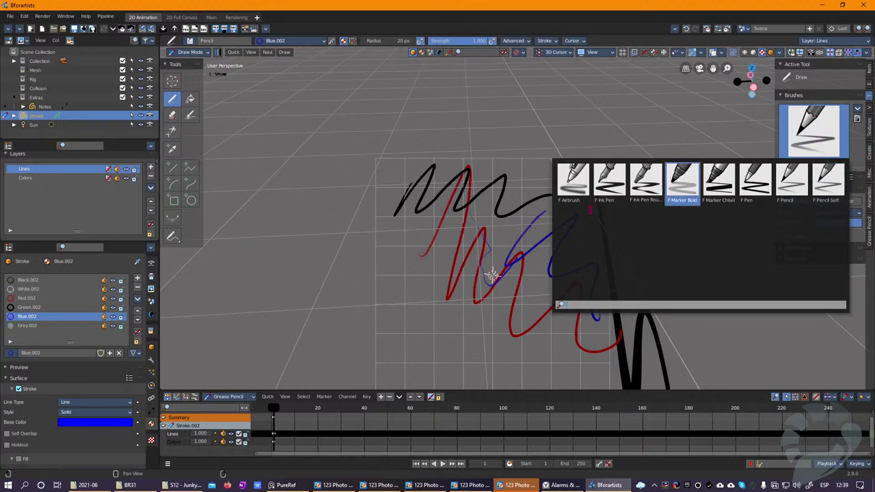
click(569, 183)
mouse_move(494, 154)
mouse_down()
mouse_move(611, 190)
mouse_move(603, 195)
mouse_move(683, 229)
mouse_move(701, 291)
mouse_up()
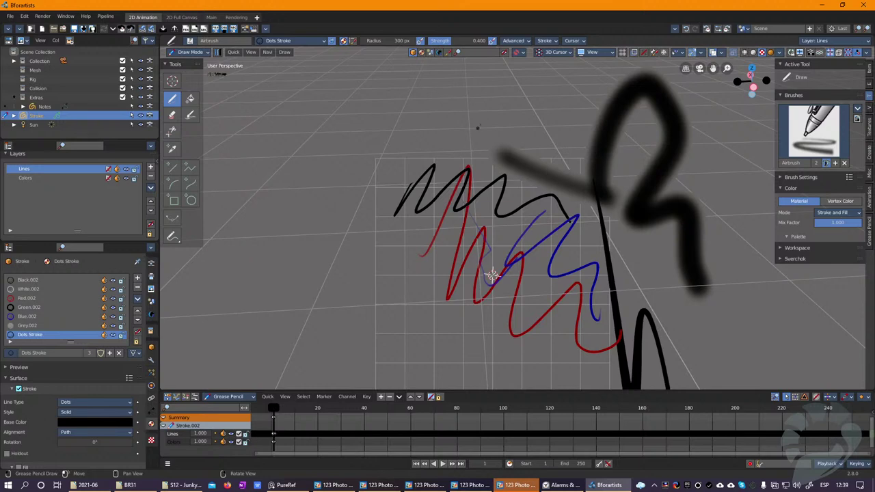
Step: Make Green.002 the active material, look through the available brushes, and choose the Pen brush
click(25, 307)
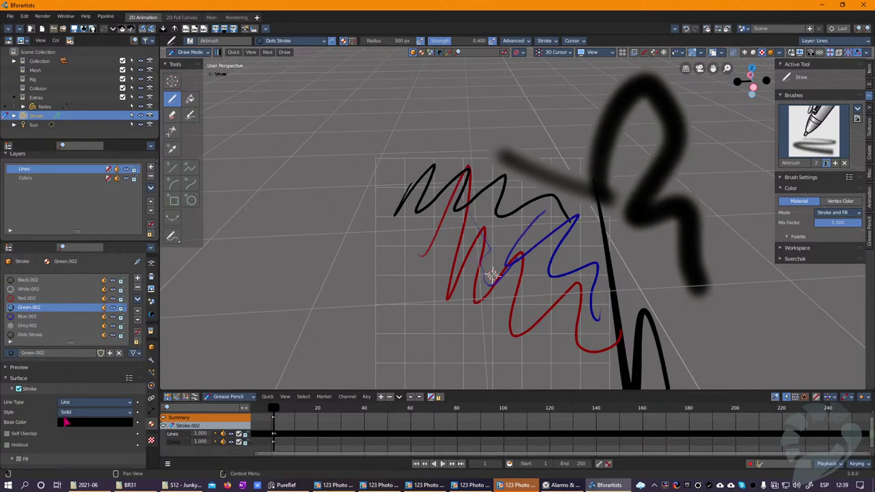
scroll(69, 369, down, 3)
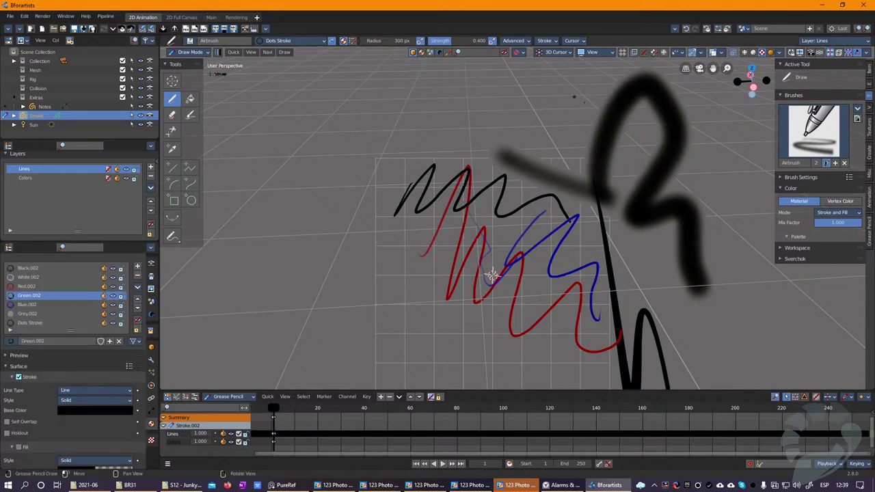
click(813, 131)
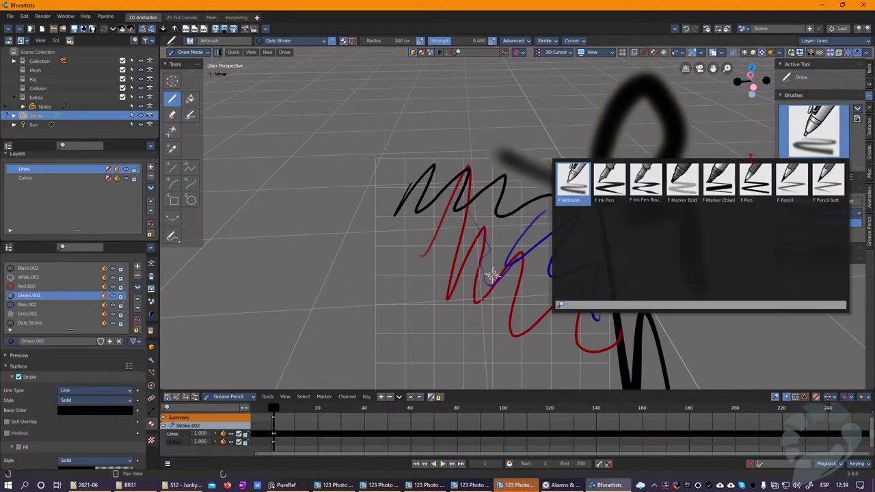
click(718, 200)
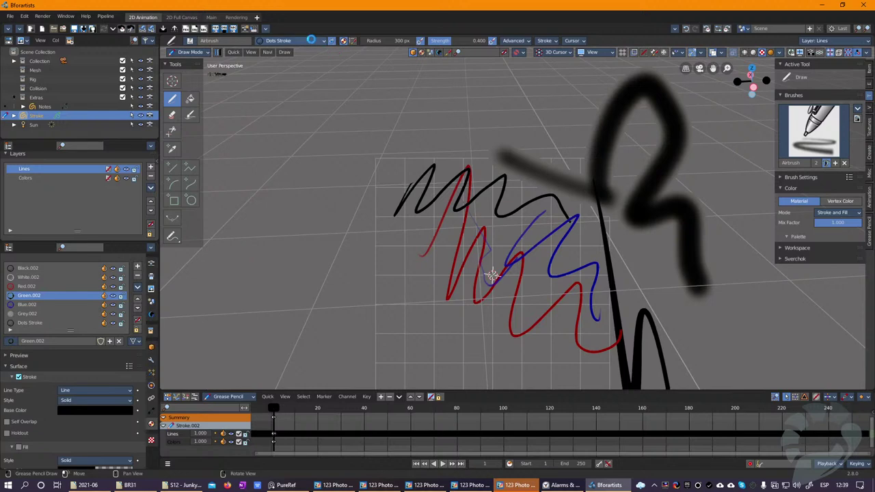
click(312, 42)
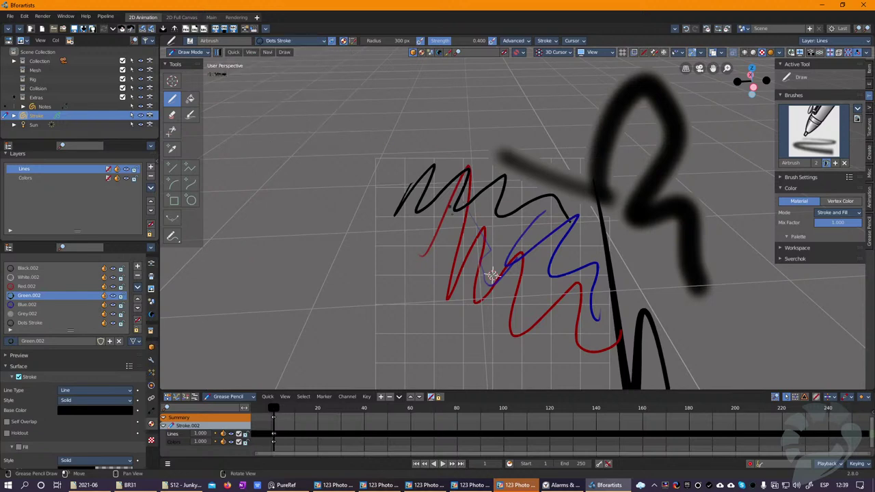
click(815, 129)
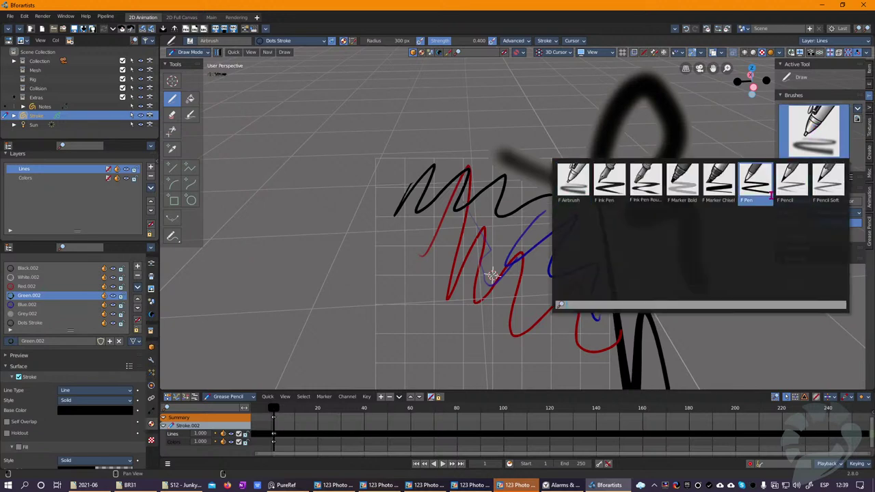
click(749, 183)
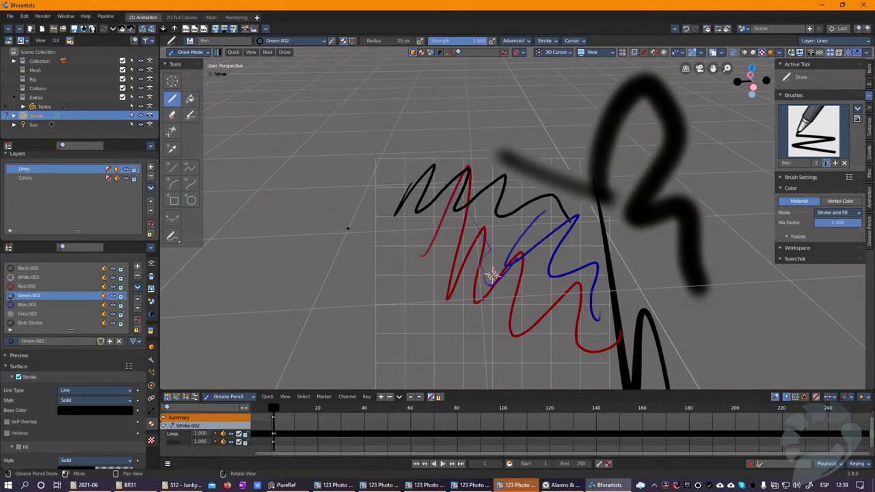
Step: Make Blue.002 the active material, draw a Pen zigzag to the left of the red stroke, and inspect it from several angles
click(28, 304)
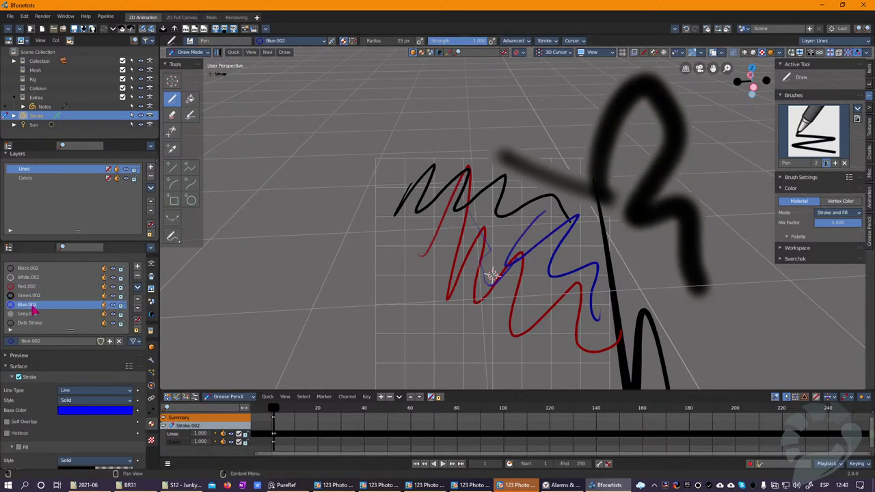
mouse_move(296, 179)
mouse_down()
mouse_move(346, 313)
mouse_move(404, 295)
mouse_move(473, 315)
mouse_up()
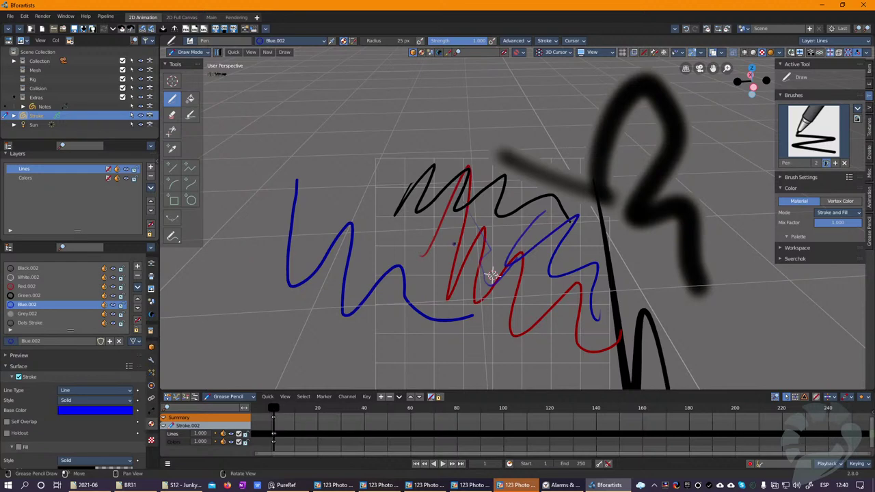
scroll(489, 274, down, 3)
scroll(495, 280, up, 1)
right_drag(506, 293, 512, 295)
middle_drag(458, 271, 471, 273)
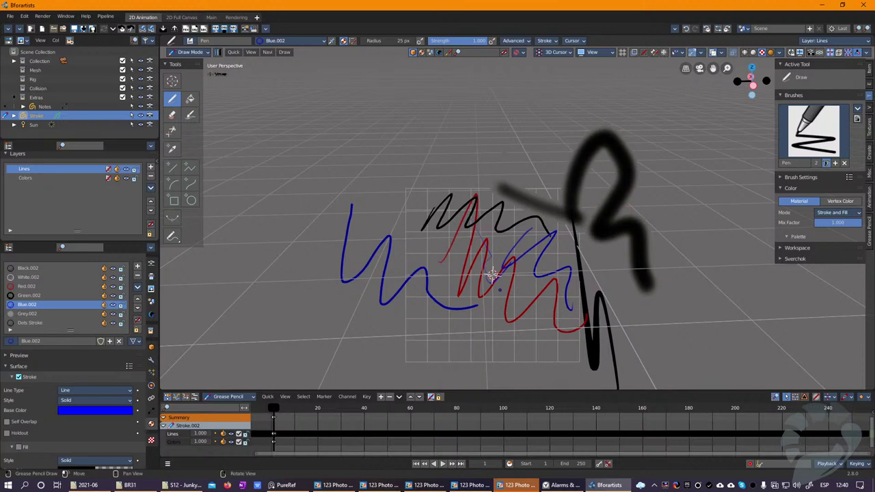
middle_drag(523, 263, 490, 267)
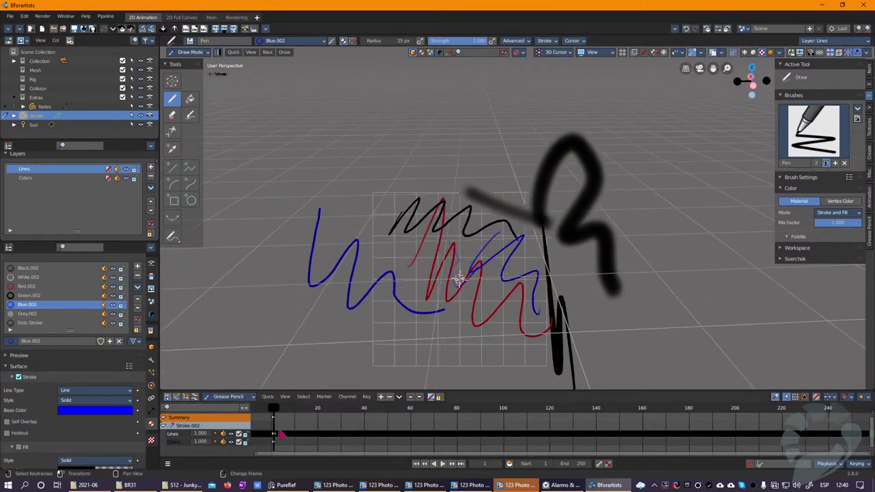
Step: Delete all the drawing's keyframes at frame 1, add a new Grease Pencil layer, and draw a blue Pen zigzag around the 3D cursor
click(273, 416)
key(Delete)
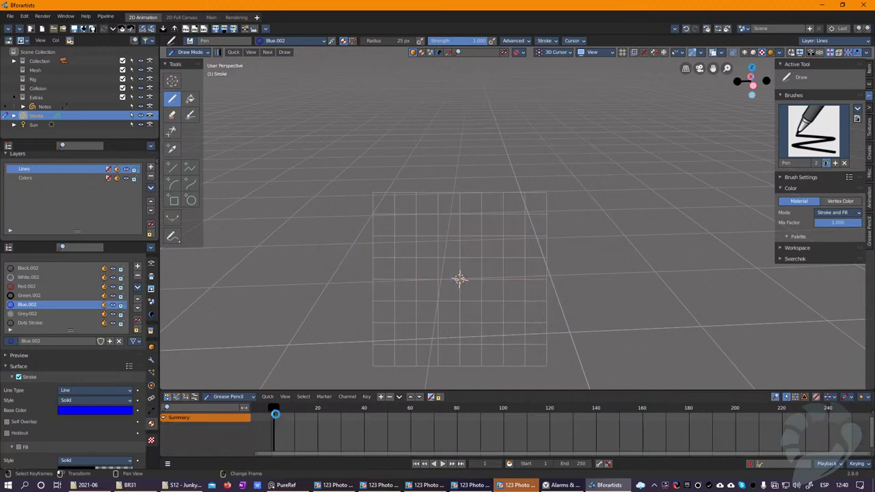
click(471, 257)
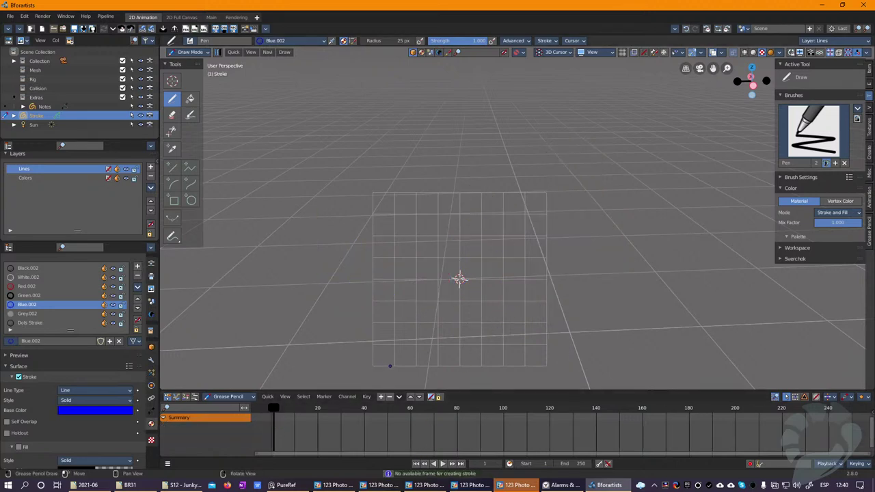
click(381, 397)
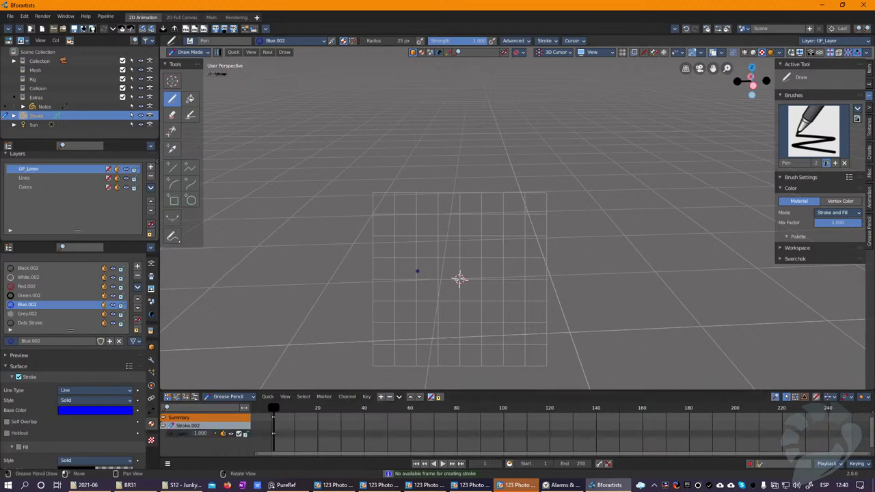
mouse_move(409, 208)
mouse_down()
mouse_move(408, 267)
mouse_move(598, 286)
mouse_up()
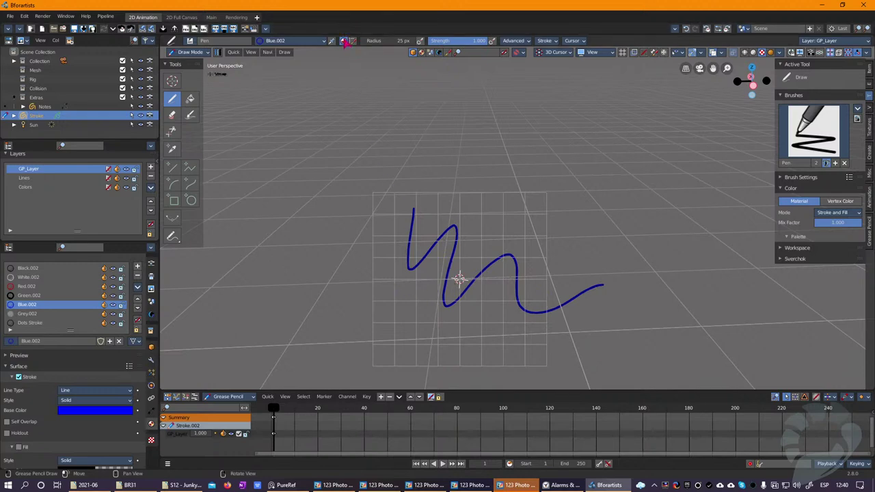
Step: Keep Blue.002 as the material, switch the brush to Vertex Color, and draw a black zigzag above the blue stroke
click(318, 41)
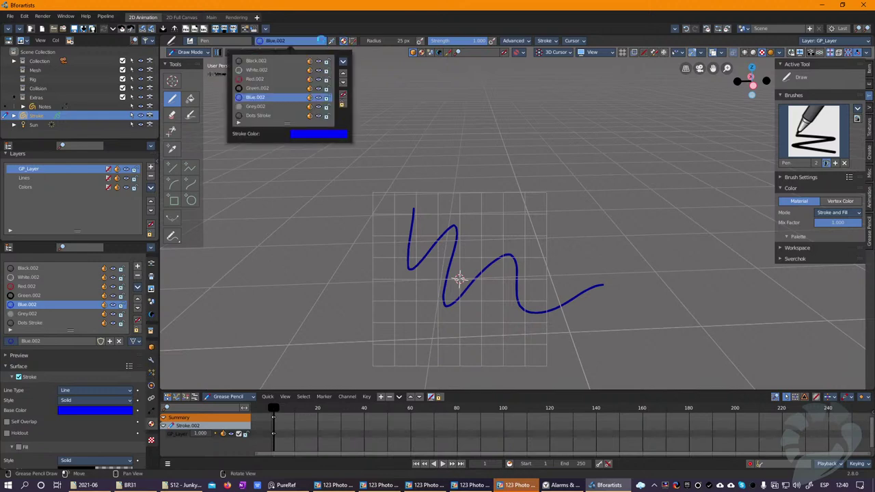
click(267, 97)
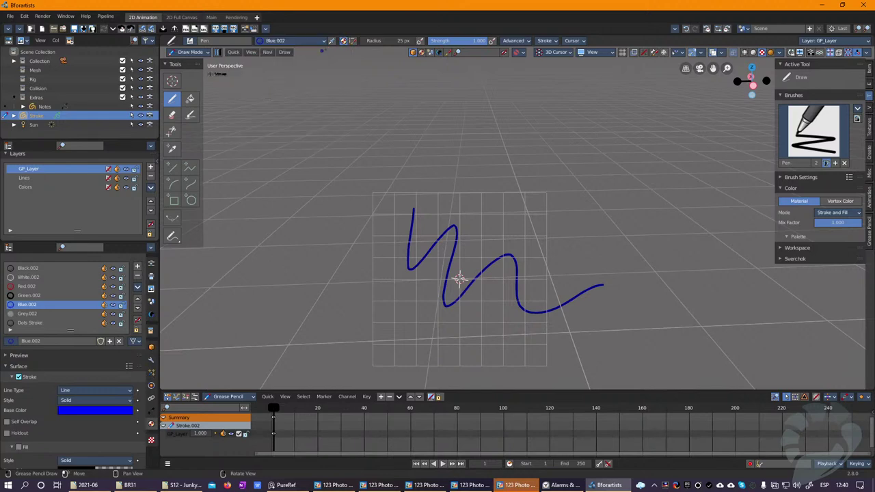
click(353, 41)
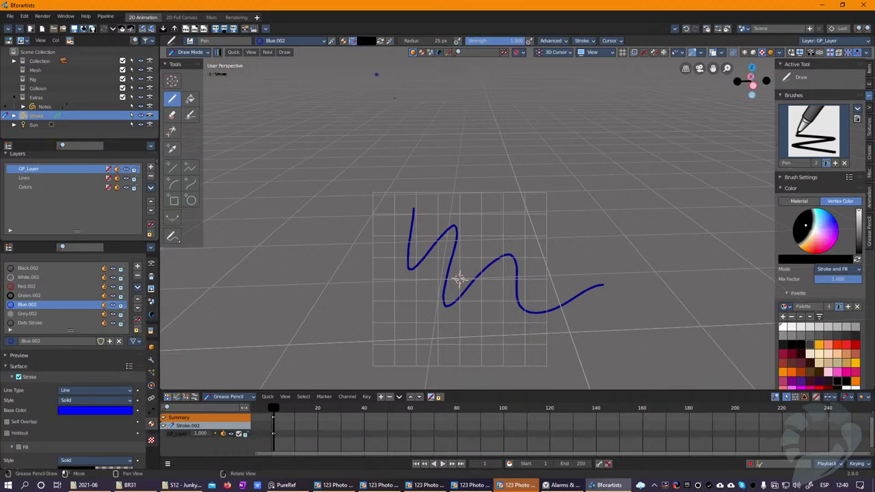
drag(424, 202, 607, 244)
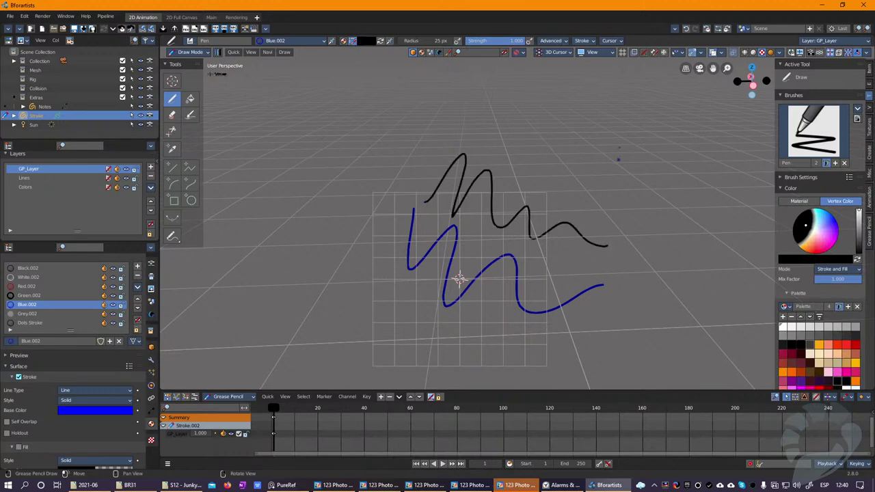
Step: Pick different vertex colors and draw overlapping red, purple, crimson and black Pen zigzags above the blue stroke
click(815, 250)
mouse_move(433, 164)
mouse_down()
mouse_move(457, 217)
mouse_move(611, 246)
mouse_up()
click(829, 227)
drag(454, 122, 648, 277)
click(817, 250)
drag(493, 164, 690, 245)
click(797, 219)
mouse_move(529, 209)
mouse_down()
mouse_move(521, 224)
mouse_move(651, 312)
mouse_move(699, 278)
mouse_up()
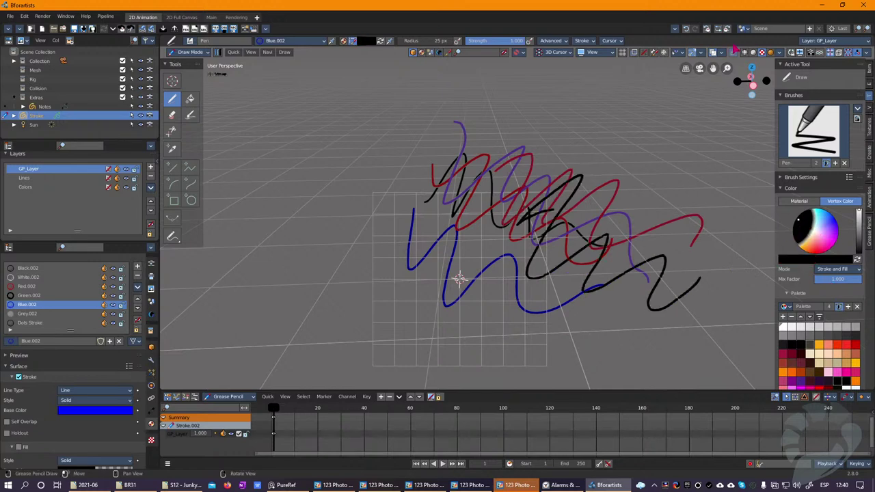
Step: Turn off Scene Lights and Scene World in the viewport shading settings
click(779, 52)
click(740, 97)
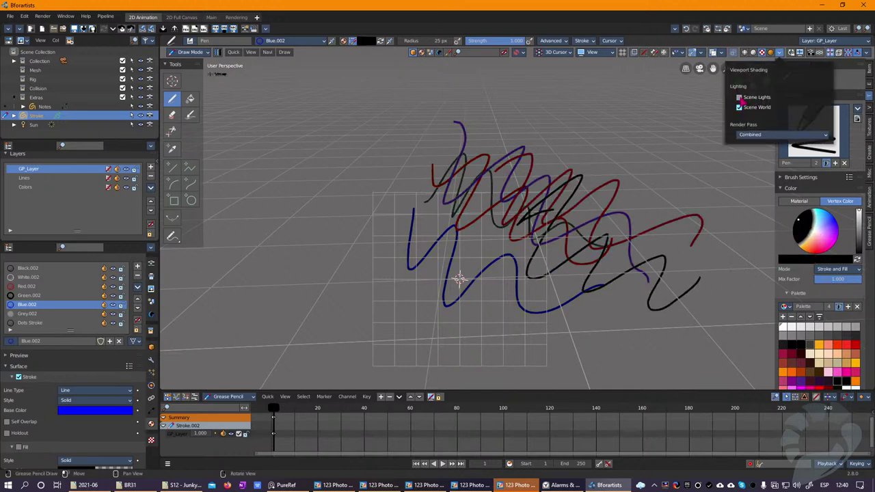
click(739, 107)
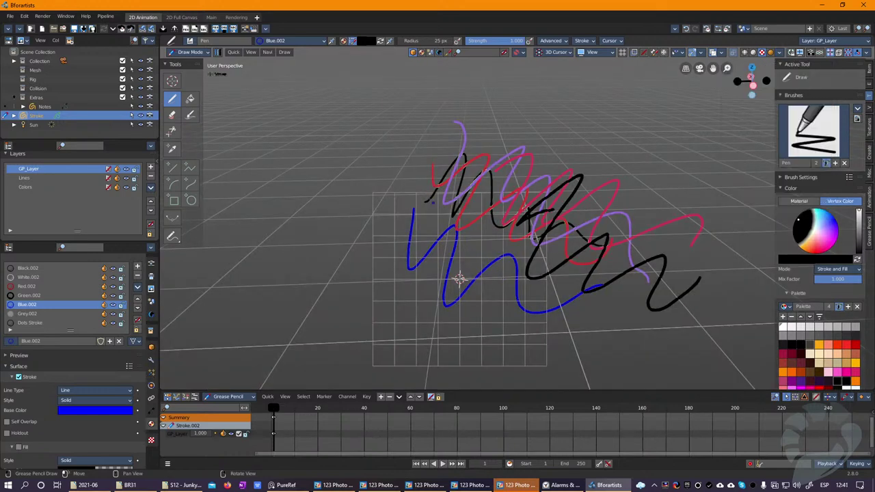
Step: Compare the brush's Material and Vertex Color settings, finishing with Vertex Color active
click(344, 41)
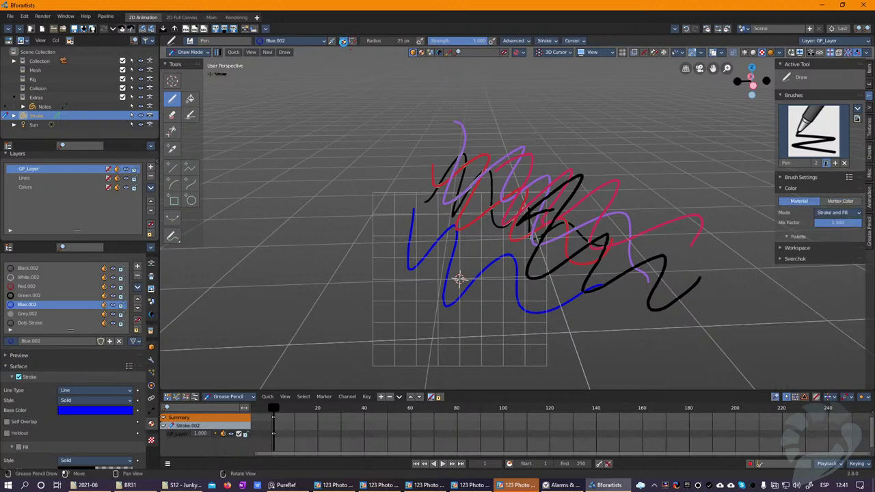
click(351, 41)
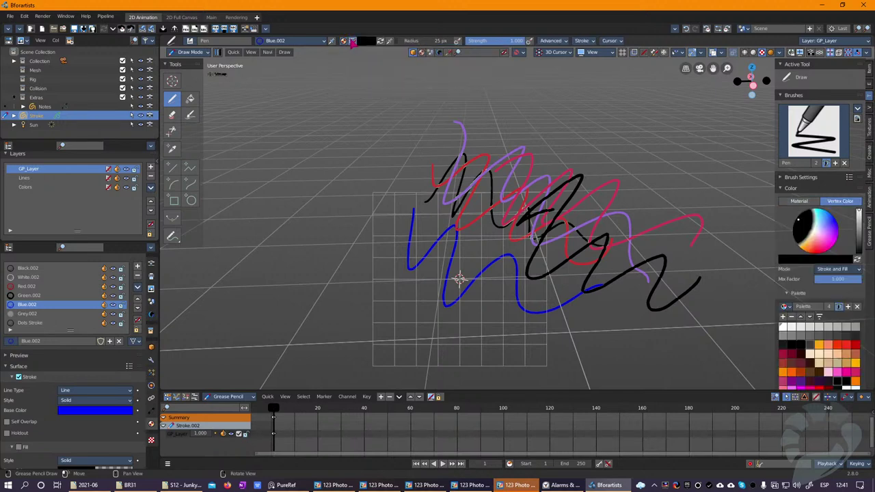
click(791, 187)
click(791, 188)
click(801, 201)
click(825, 201)
Step: Maximize the 3D viewport and alternate the brush color between Material and Vertex Color, leaving Vertex Color active
key(ctrl+space)
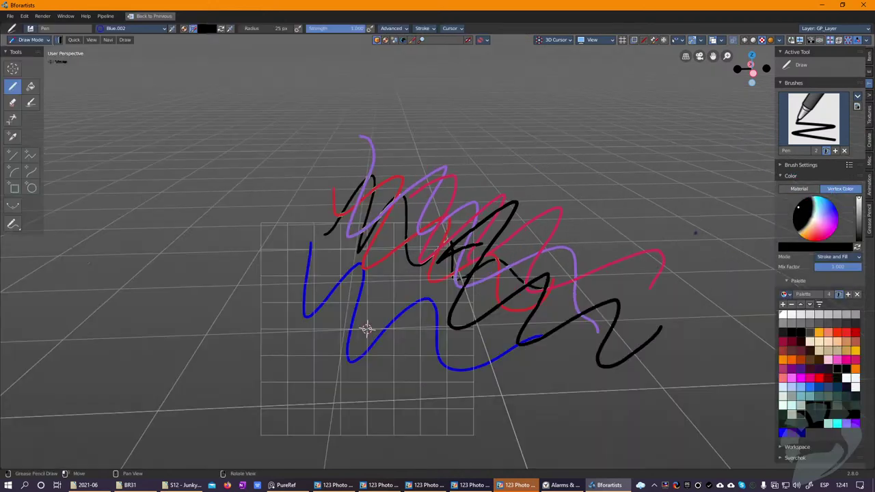
click(800, 189)
click(829, 191)
click(806, 192)
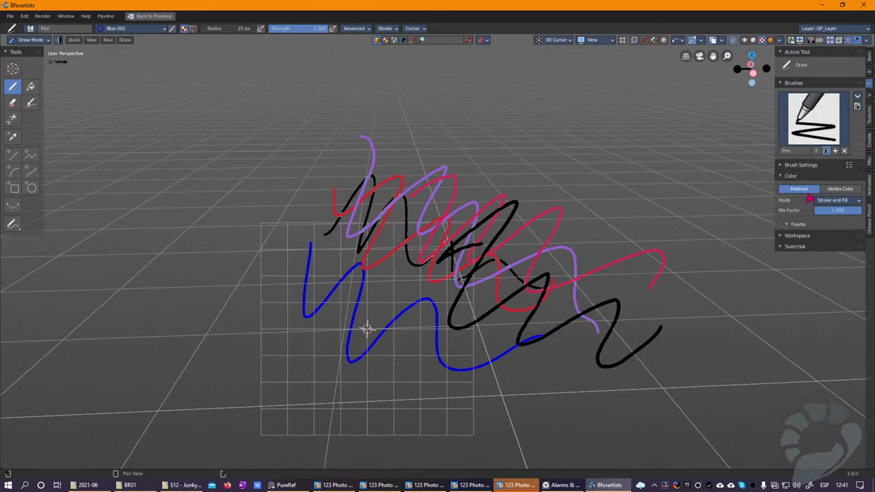
click(832, 191)
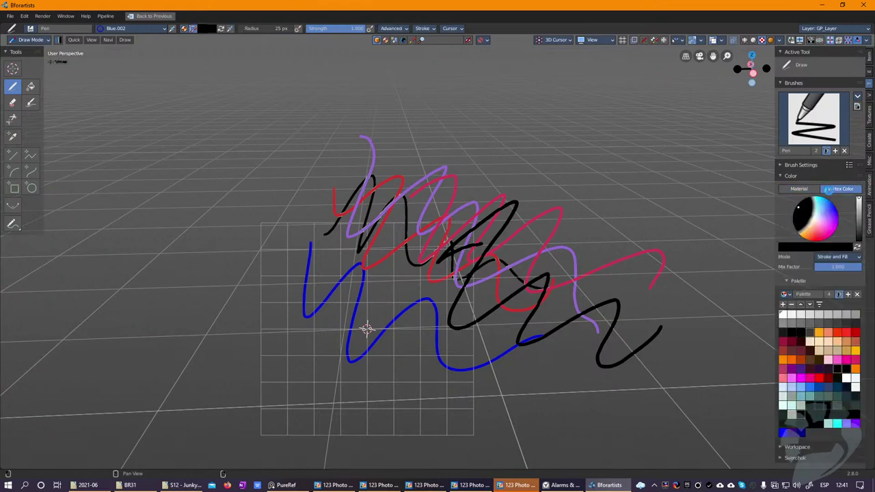
Step: Switch the brush color between Material and Vertex Color, try several palette swatches, and draw a red vertex-color Pen zigzag right of the existing strokes
mouse_move(821, 216)
mouse_down()
mouse_move(832, 208)
mouse_move(830, 219)
mouse_move(805, 216)
mouse_move(809, 208)
mouse_up()
click(797, 190)
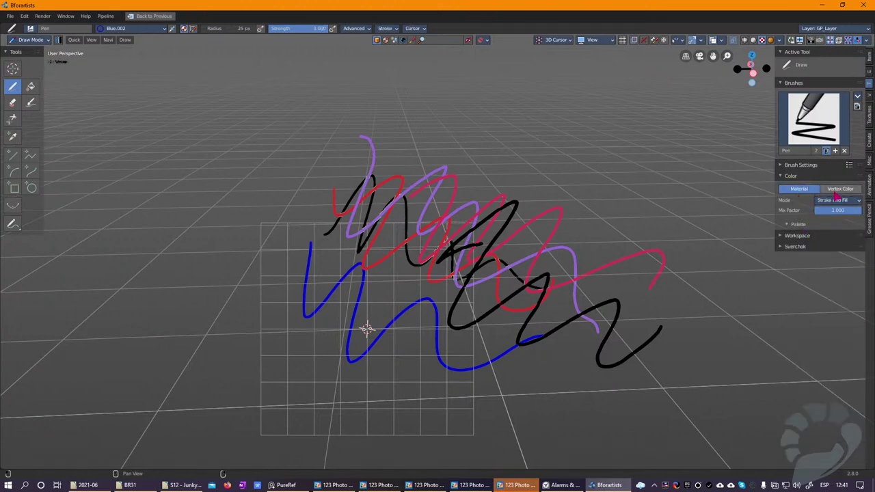
click(839, 188)
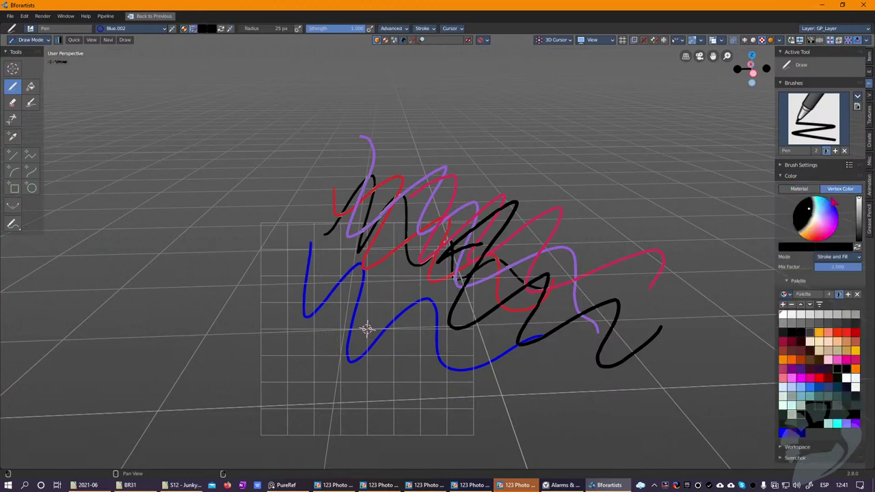
click(817, 349)
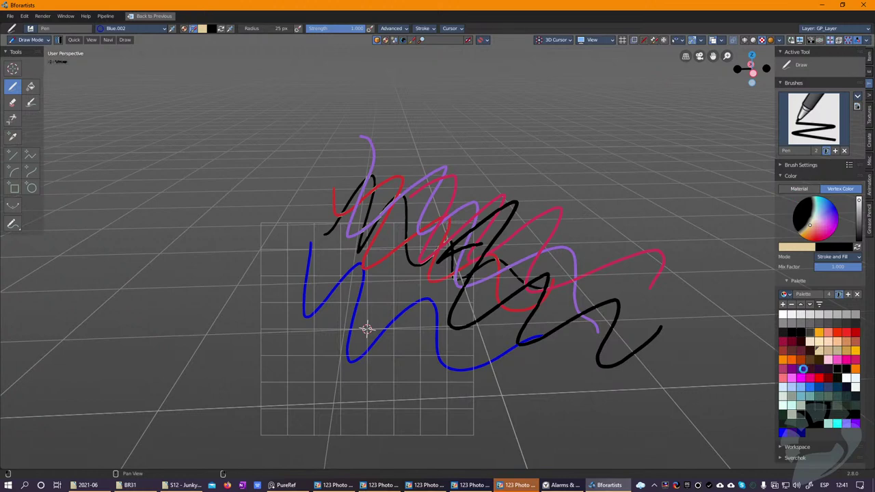
click(827, 334)
click(843, 351)
click(801, 414)
click(825, 415)
click(817, 376)
mouse_move(554, 267)
mouse_down()
mouse_move(605, 235)
mouse_move(738, 370)
mouse_up()
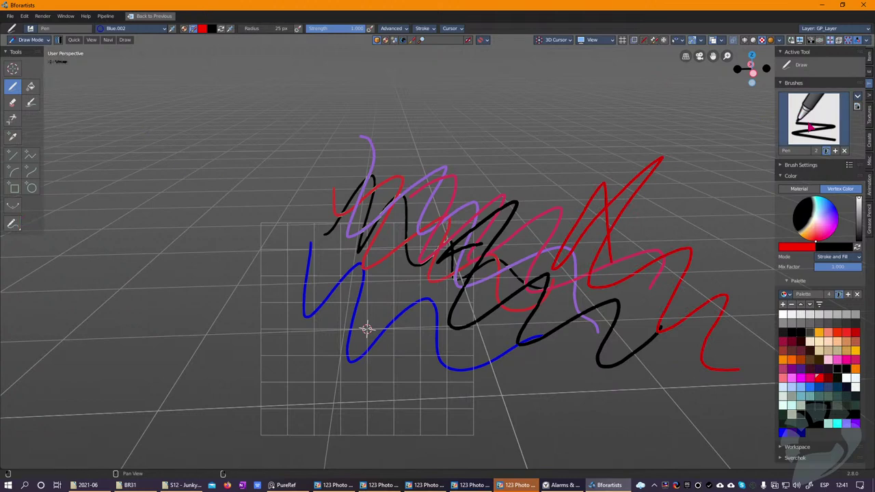
Step: Choose the Airbrush with Material color and paint a large wavy Dots Stroke line over the red zigzag
click(807, 120)
click(572, 176)
click(798, 189)
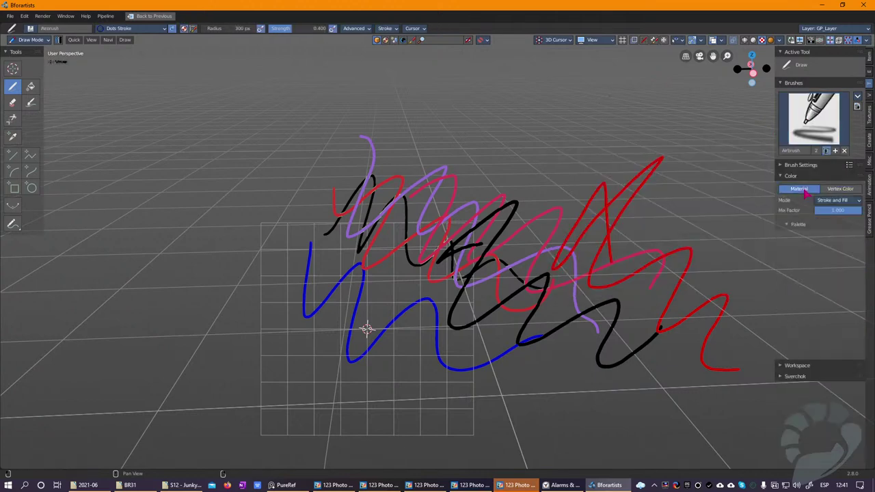
mouse_move(618, 60)
mouse_down()
mouse_move(608, 64)
mouse_move(601, 168)
mouse_move(724, 379)
mouse_move(687, 418)
mouse_up()
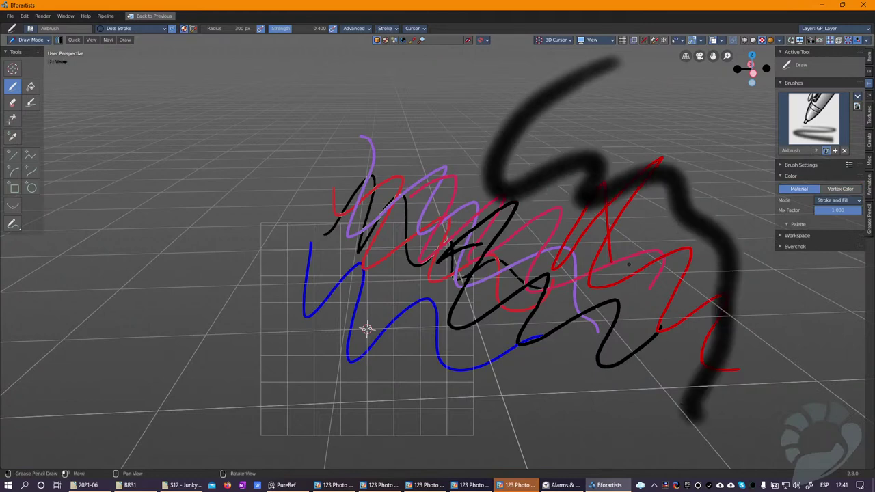
Step: Return to the full layout, select the Ink Pen brush, and frame the canvas grid through the camera view
scroll(366, 329, down, 5)
scroll(366, 328, up, 3)
key(ctrl+space)
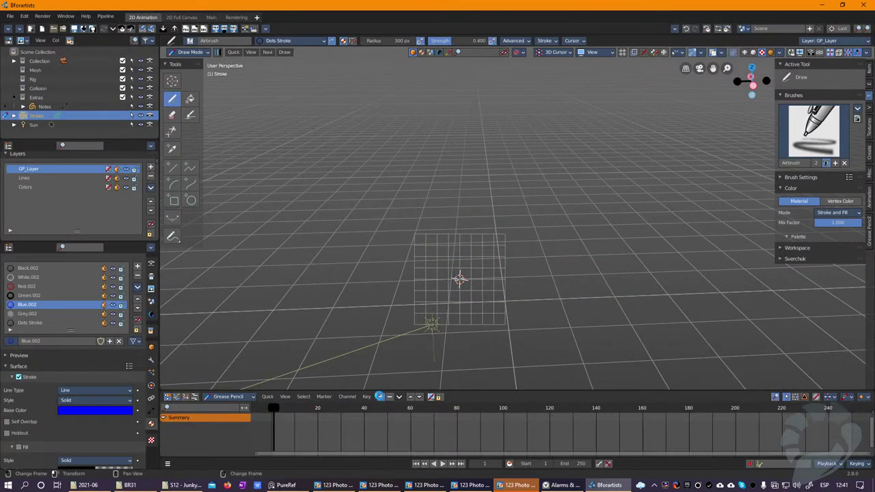
click(813, 130)
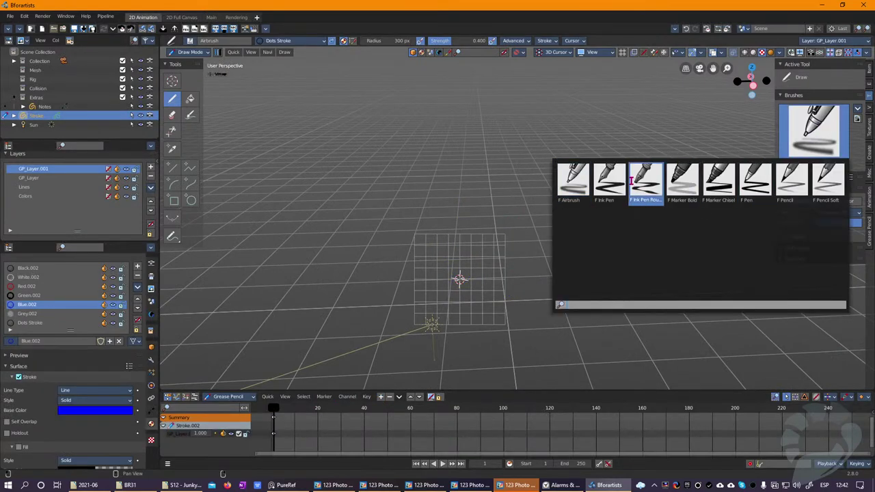
click(604, 183)
key(KP_0)
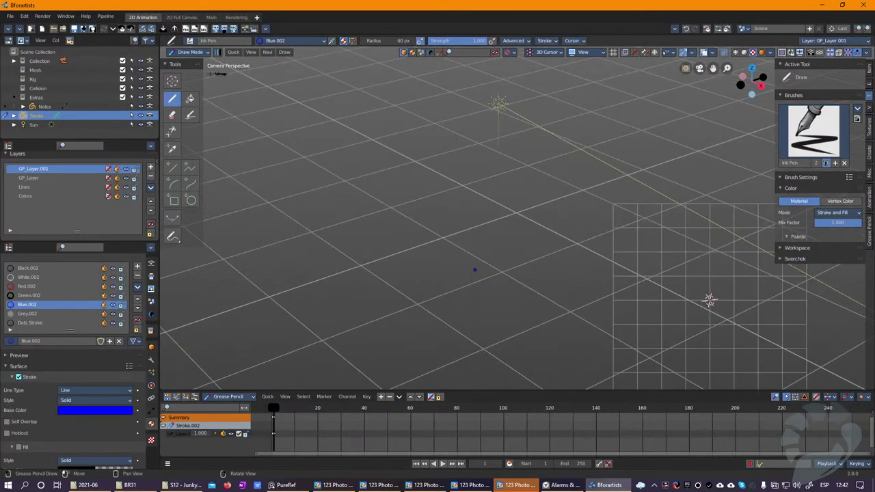
middle_drag(516, 250, 379, 196)
scroll(485, 218, down, 2)
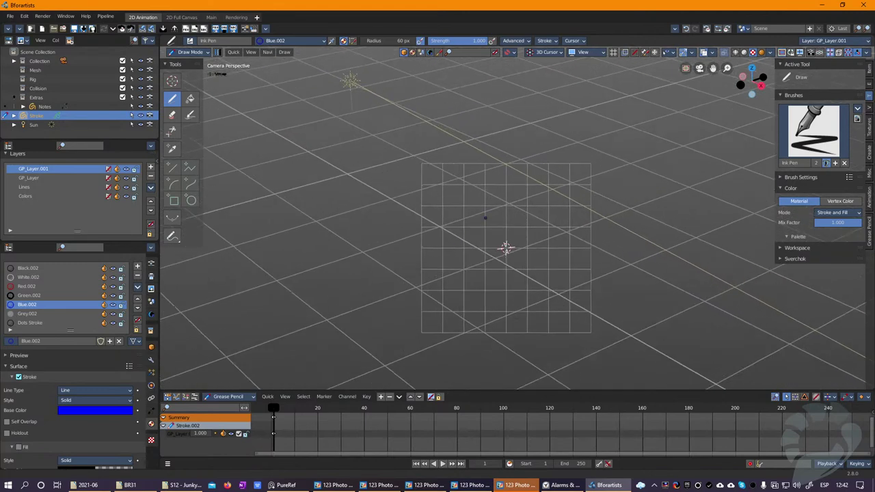
middle_drag(485, 218, 486, 213)
Step: Draw a vertical blue divider through the middle of the canvas and handwrite "vertex" to its left
drag(496, 69, 509, 388)
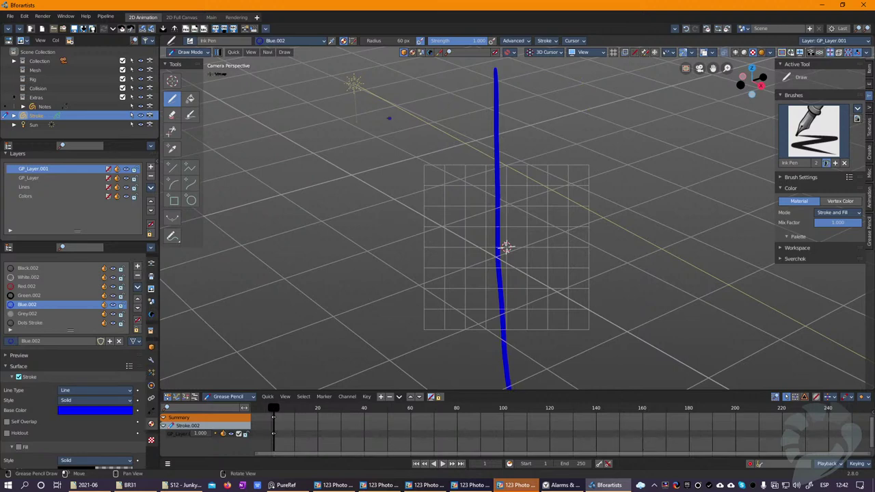
drag(269, 87, 298, 86)
mouse_move(293, 100)
mouse_down()
mouse_move(305, 99)
mouse_move(309, 118)
mouse_up()
mouse_move(318, 103)
mouse_down()
mouse_move(320, 113)
mouse_move(331, 96)
mouse_up()
mouse_move(337, 71)
mouse_down()
mouse_move(339, 121)
mouse_move(360, 95)
mouse_up()
drag(347, 110, 403, 127)
drag(406, 90, 377, 126)
Step: Handwrite "material" in blue right of the divider and underline the word "vertex"
mouse_move(556, 93)
mouse_down()
mouse_move(561, 106)
mouse_move(633, 115)
mouse_up()
drag(639, 75, 642, 125)
drag(625, 97, 660, 94)
mouse_move(656, 111)
mouse_down()
mouse_move(677, 121)
mouse_move(687, 103)
mouse_up()
mouse_move(692, 111)
mouse_down()
mouse_move(693, 130)
mouse_move(717, 131)
mouse_up()
click(691, 90)
drag(728, 83, 726, 130)
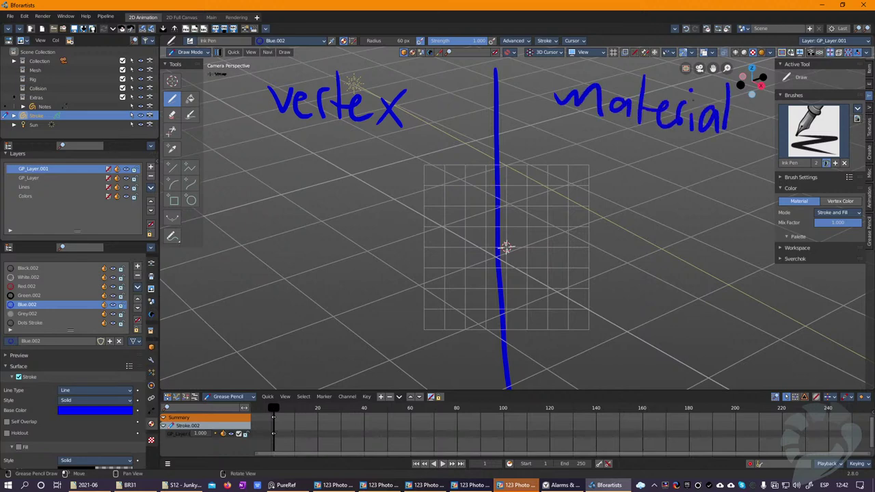
drag(246, 145, 464, 140)
Step: With the viewport maximized and overlays hidden, draw a blue circle with crossing lines and a filled dot under "vertex"
key(ctrl+space)
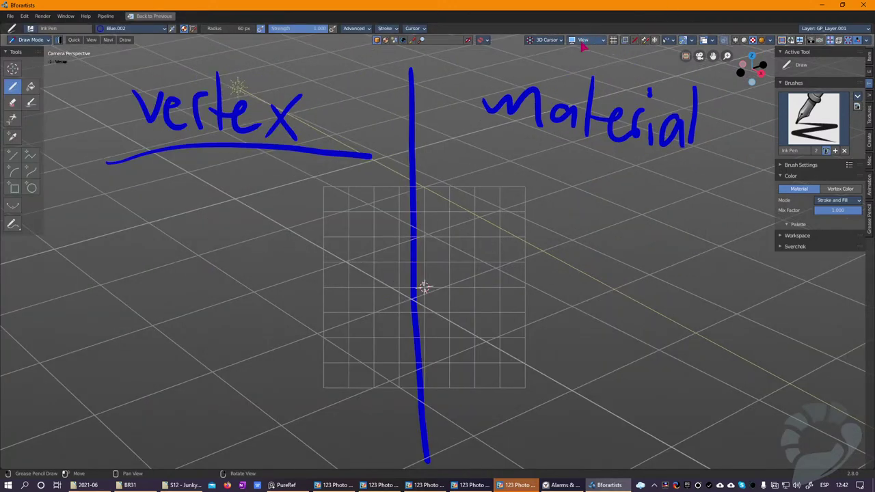
click(704, 41)
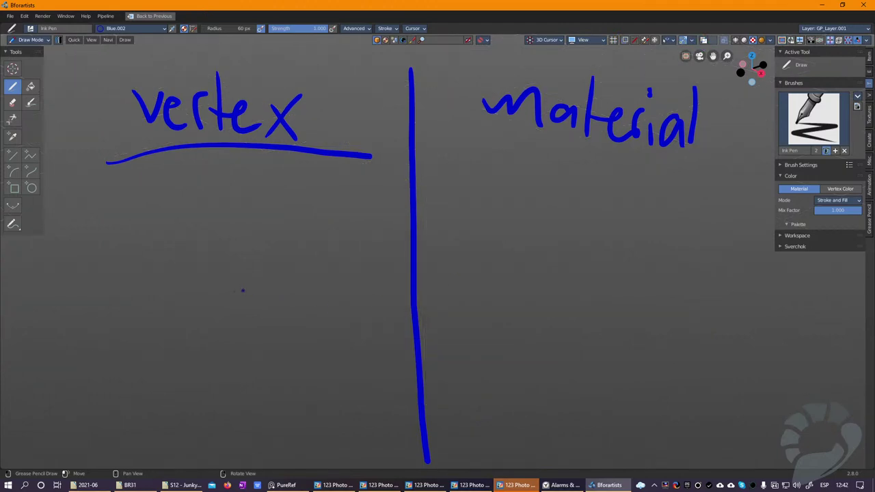
mouse_move(216, 226)
mouse_down()
mouse_move(146, 335)
mouse_move(292, 258)
mouse_move(211, 209)
mouse_up()
mouse_move(154, 284)
mouse_down()
mouse_move(217, 309)
mouse_move(268, 243)
mouse_up()
drag(209, 302, 285, 327)
drag(190, 378, 226, 298)
mouse_move(156, 341)
mouse_down()
mouse_move(224, 325)
mouse_move(176, 322)
mouse_up()
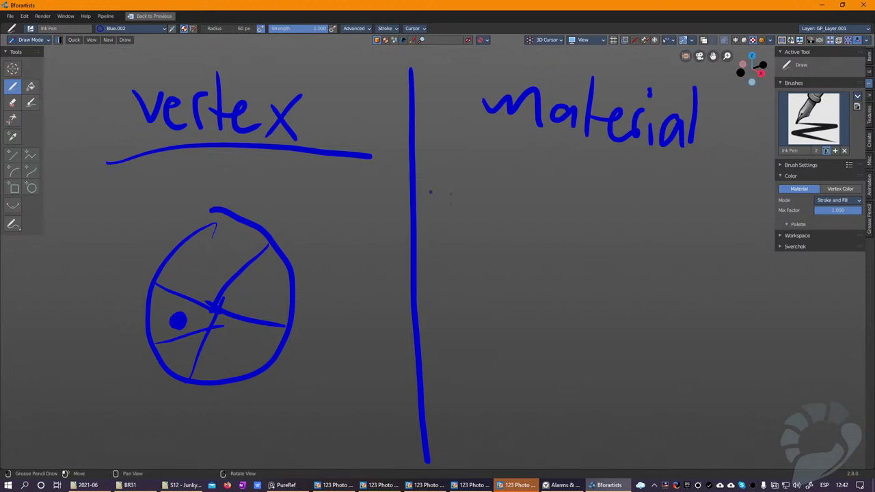
Step: Keep the Ink Pen brush, select the Green.002 material, and draw an egg-shaped outline under "material"
click(804, 125)
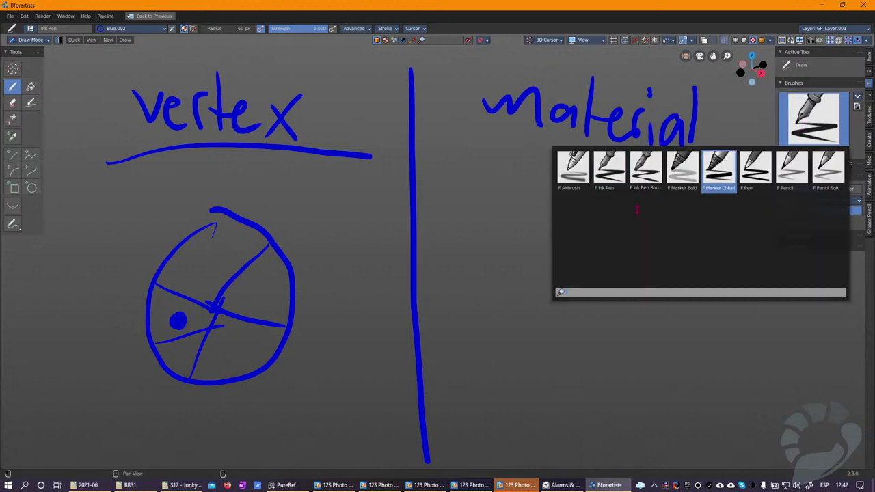
click(610, 177)
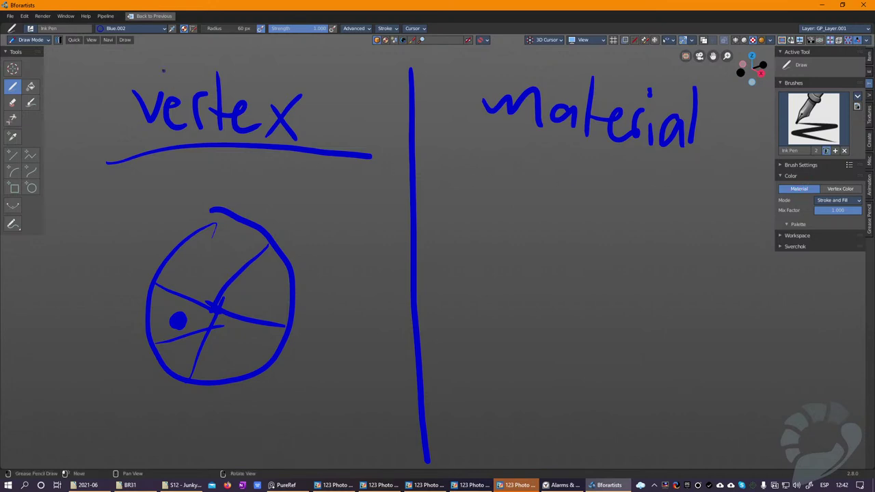
click(135, 28)
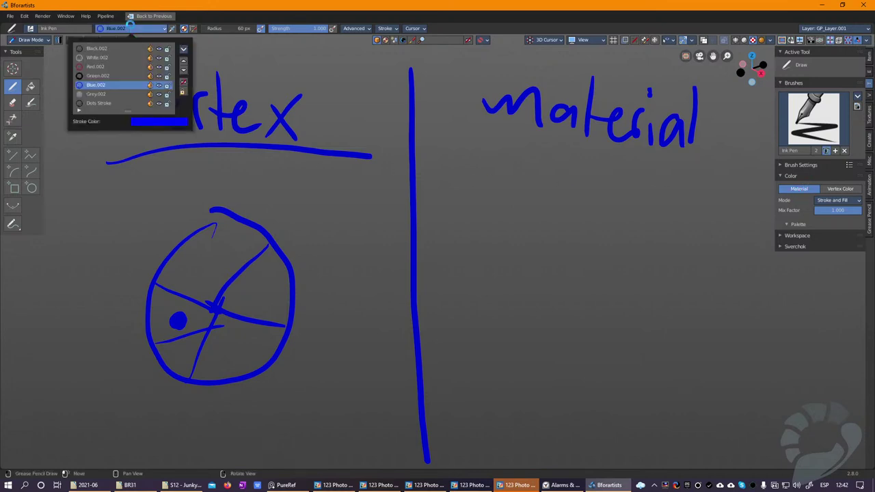
click(103, 76)
mouse_move(506, 165)
mouse_down()
mouse_move(494, 167)
mouse_move(507, 298)
mouse_move(511, 166)
mouse_up()
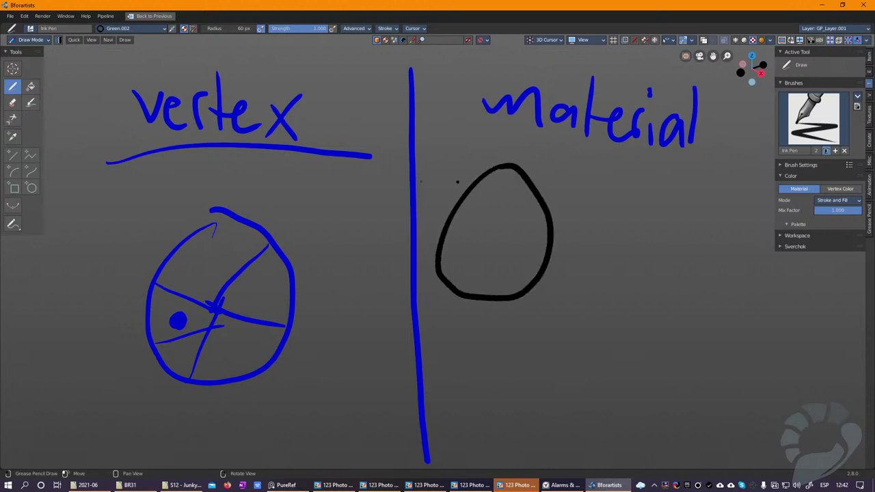
Step: Draw a rounded shape with the Grey.002 material beside the egg outline and a circle with Red.002 below it
click(113, 28)
click(102, 99)
mouse_move(649, 205)
mouse_down()
mouse_move(684, 335)
mouse_move(666, 198)
mouse_move(646, 229)
mouse_up()
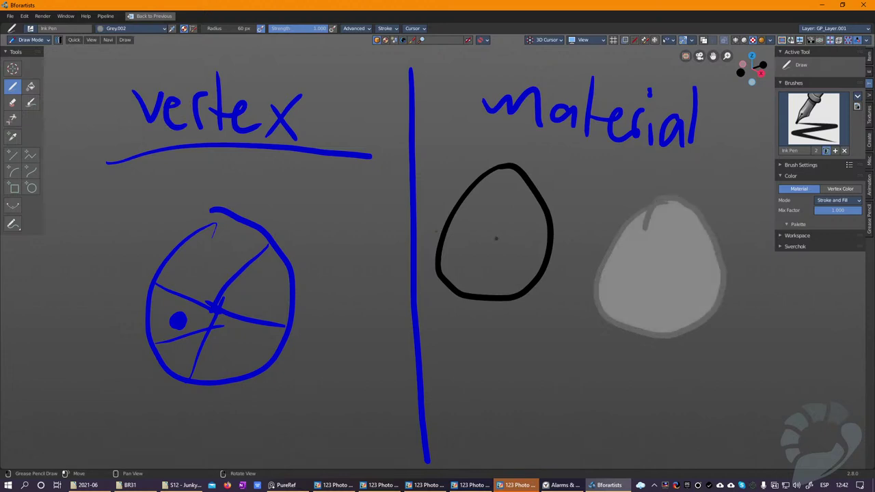
click(120, 29)
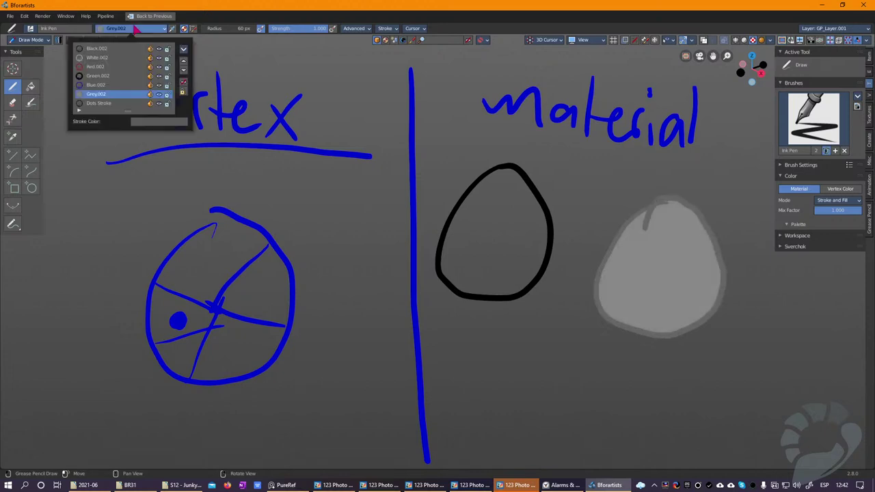
click(102, 69)
mouse_move(477, 350)
mouse_down()
mouse_move(578, 401)
mouse_move(532, 311)
mouse_up()
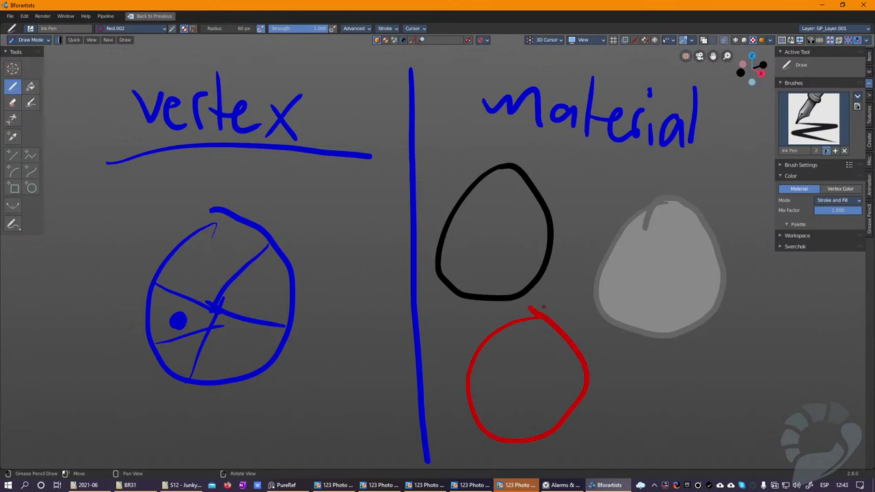
Step: Restore the full layout and change the Red.002 material's stroke base color to light salmon pink
key(ctrl+space)
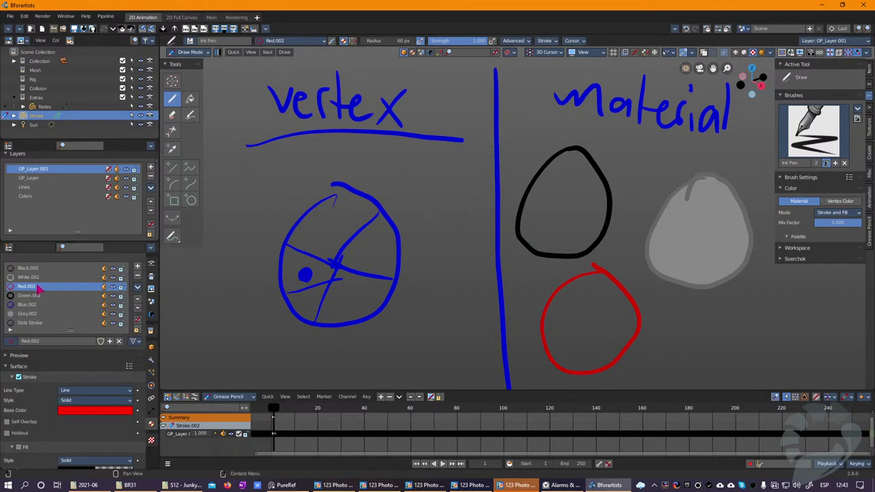
click(90, 410)
click(102, 290)
mouse_move(115, 305)
mouse_down()
mouse_move(106, 329)
mouse_move(73, 335)
mouse_move(88, 315)
mouse_move(103, 321)
mouse_move(97, 315)
mouse_move(98, 336)
mouse_up()
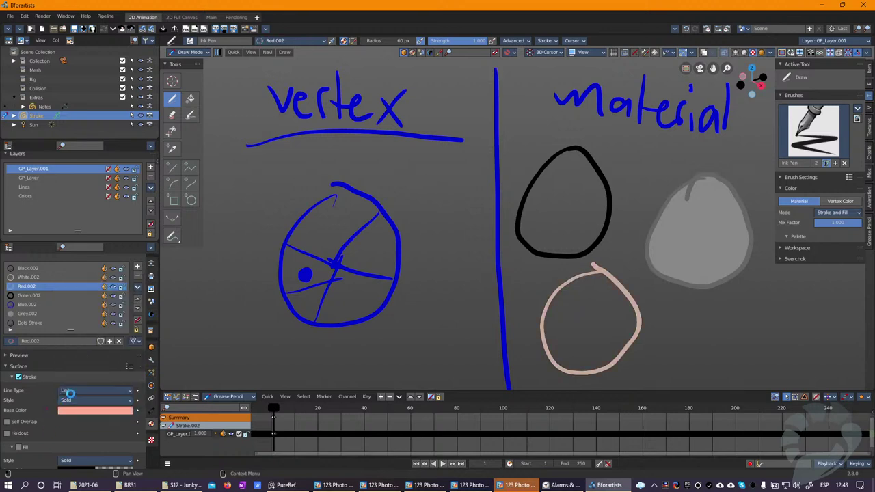
Step: Try the Fill and Self Overlap options of Red.002 and set its stroke line type to Dots
scroll(58, 375, down, 5)
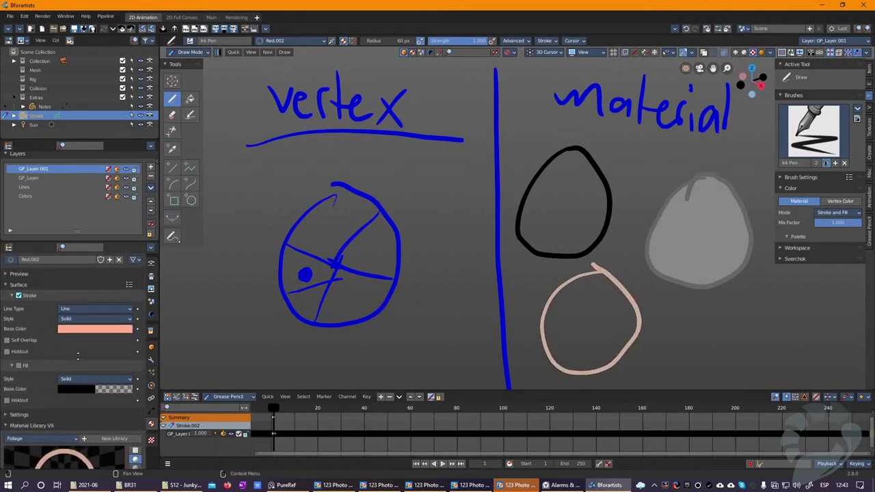
scroll(49, 360, up, 2)
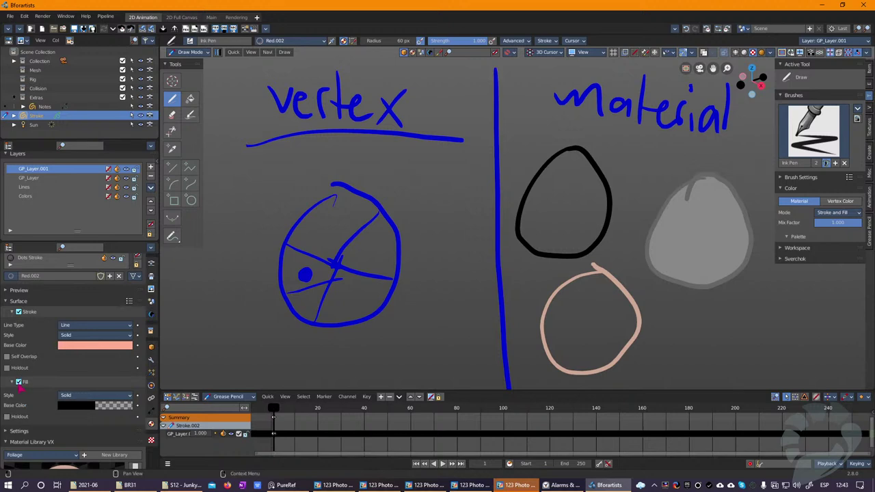
click(7, 356)
click(74, 325)
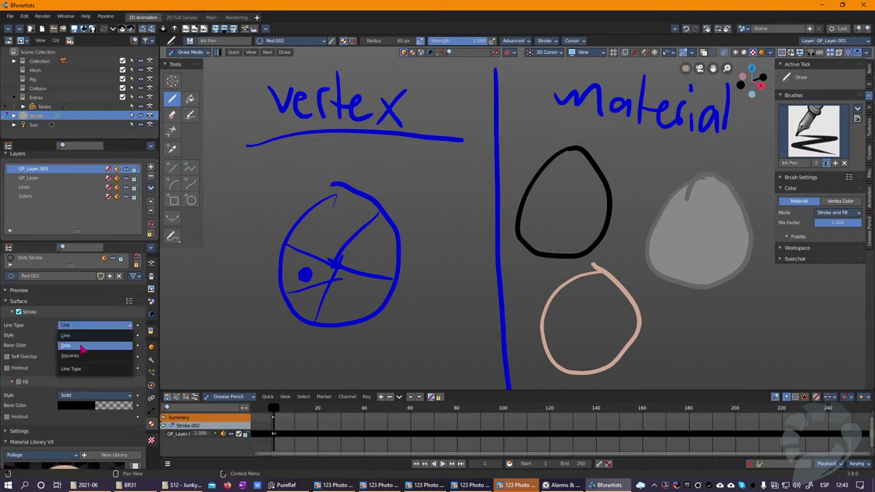
click(81, 350)
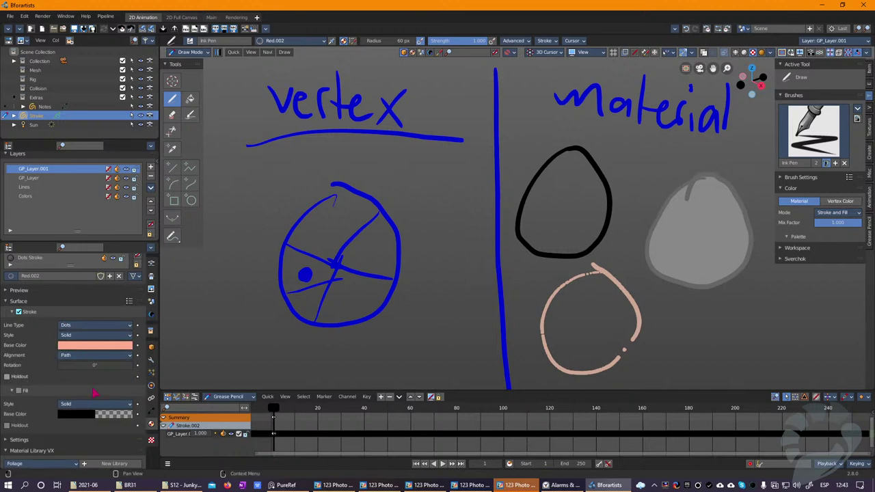
Step: Change the Red.002 material's stroke base color to violet
scroll(52, 360, up, 1)
scroll(52, 360, down, 2)
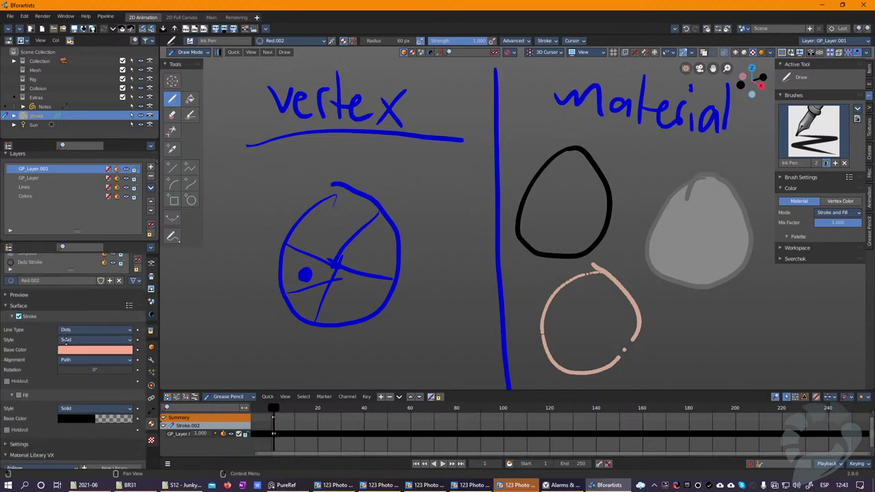
scroll(69, 349, up, 3)
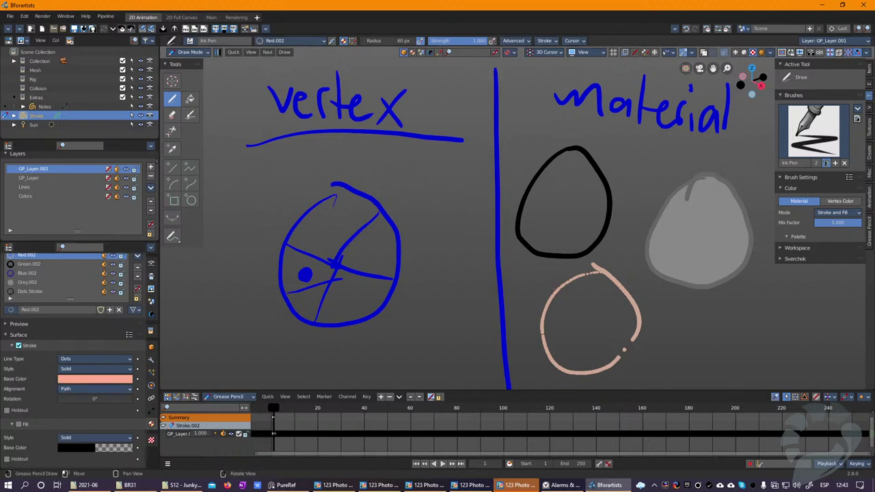
click(68, 381)
drag(101, 292, 139, 272)
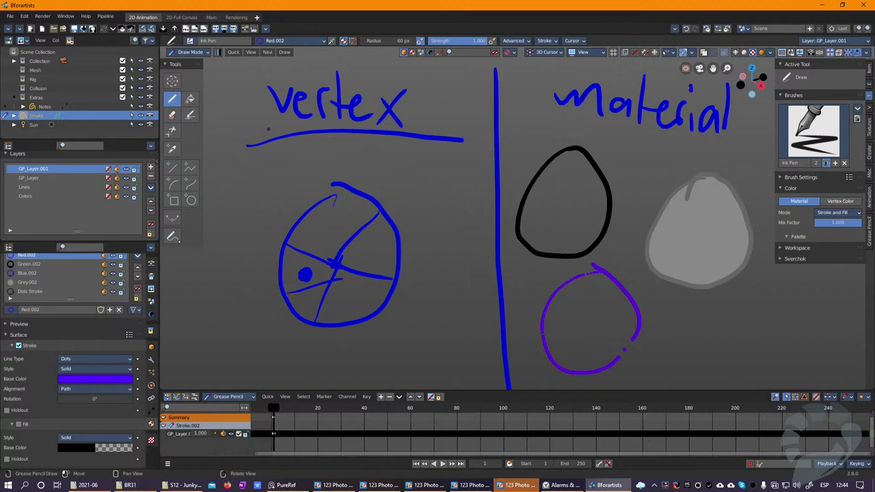
Step: Using the Tint tool at a 154 px radius, tint the left circle, the underlined "vertex" heading and part of the divider with black
click(190, 115)
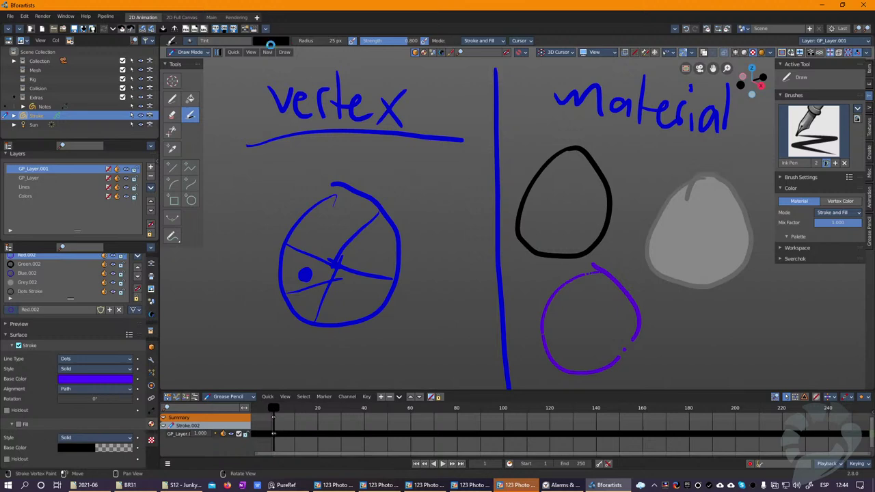
mouse_move(319, 129)
mouse_down()
mouse_move(312, 139)
mouse_move(438, 138)
mouse_up()
key(f)
click(315, 208)
mouse_move(315, 208)
mouse_down()
mouse_move(335, 270)
mouse_move(355, 260)
mouse_move(410, 301)
mouse_up()
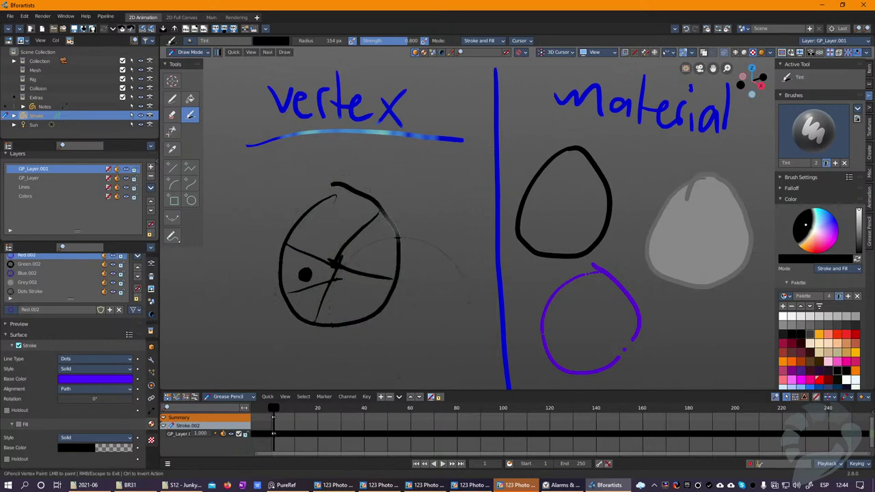
mouse_move(404, 91)
mouse_down()
mouse_move(263, 128)
mouse_move(254, 146)
mouse_move(419, 129)
mouse_up()
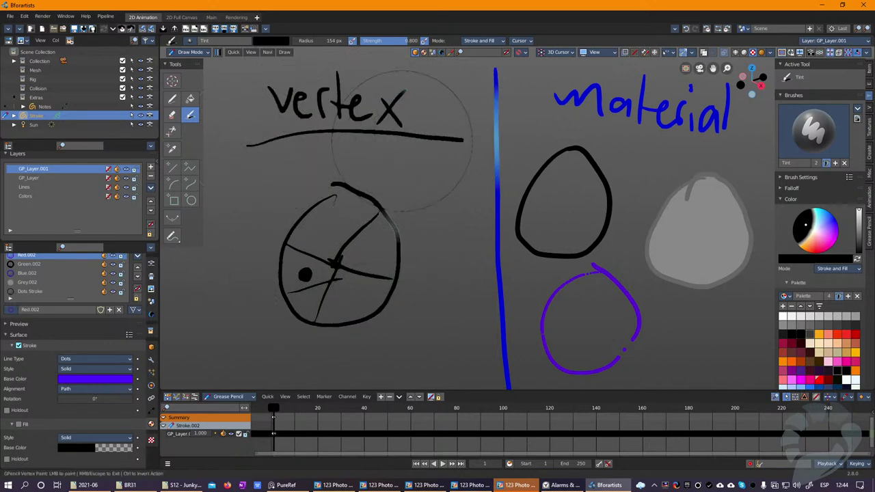
mouse_move(469, 157)
mouse_down()
mouse_move(446, 228)
mouse_move(454, 321)
mouse_up()
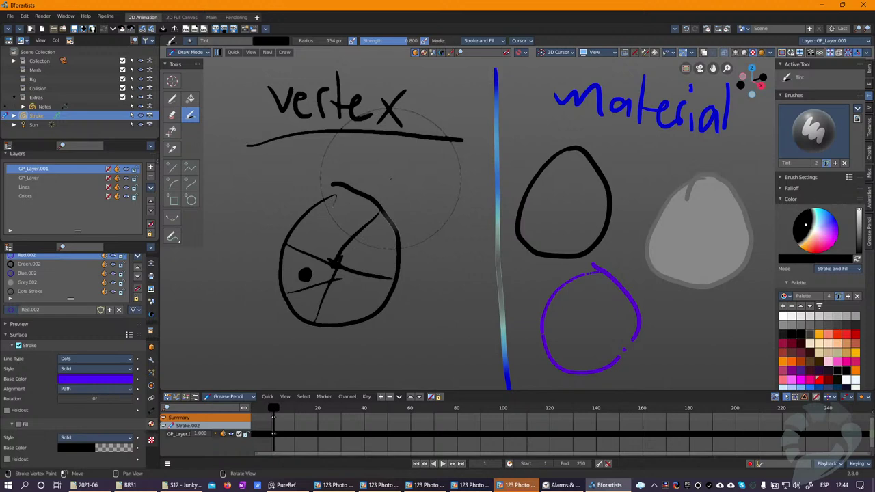
Step: Set the tint color to magenta and tint the underlined "vertex" heading and the left circle
mouse_move(387, 178)
middle_down()
mouse_move(350, 198)
mouse_move(350, 188)
mouse_move(352, 199)
middle_up()
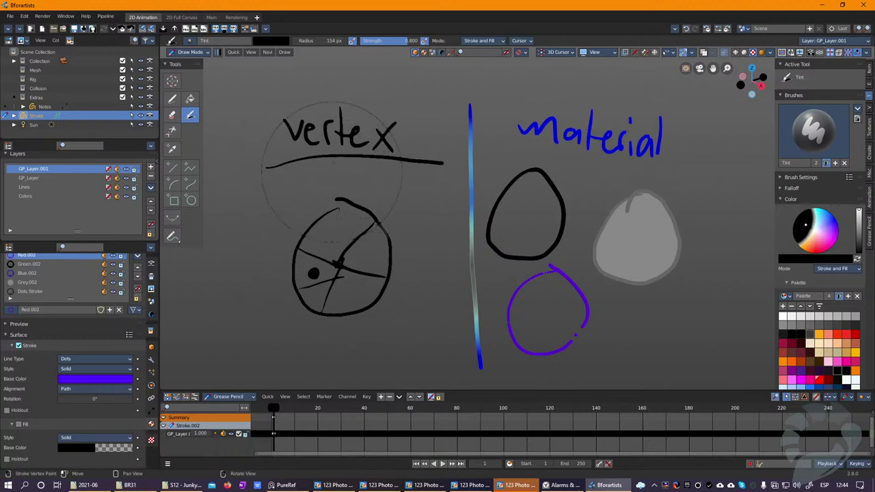
click(280, 41)
drag(276, 78, 278, 90)
drag(369, 143, 296, 116)
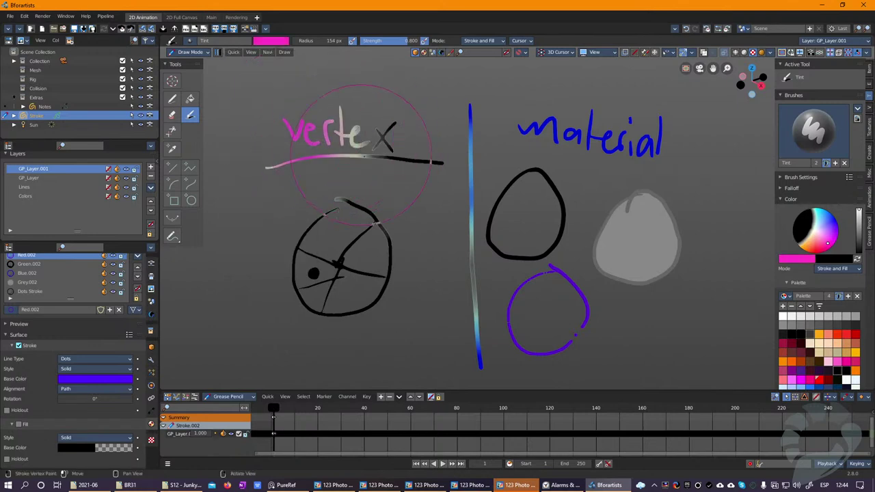
mouse_move(341, 294)
mouse_down()
mouse_move(356, 299)
mouse_move(358, 287)
mouse_up()
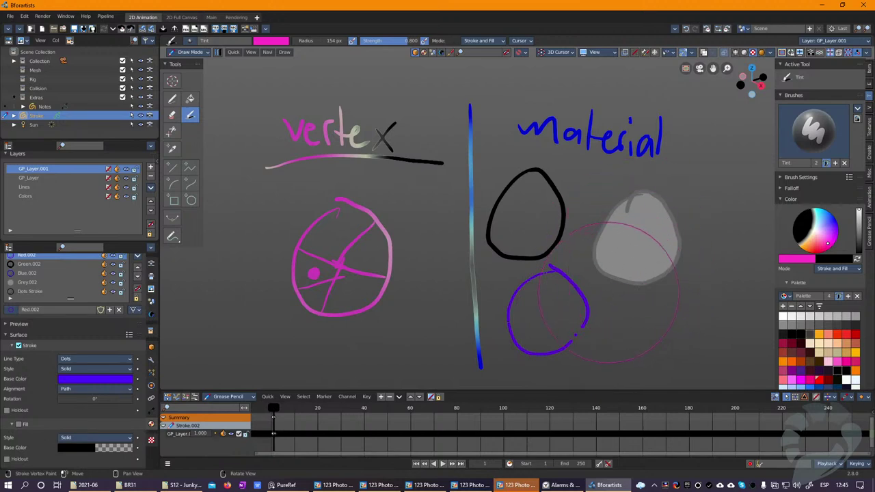
Step: Try a magenta tint on the grey filled shape, undo it, and tint the black and violet circles under "material" instead
mouse_move(635, 271)
mouse_down()
mouse_move(639, 236)
mouse_move(618, 287)
mouse_up()
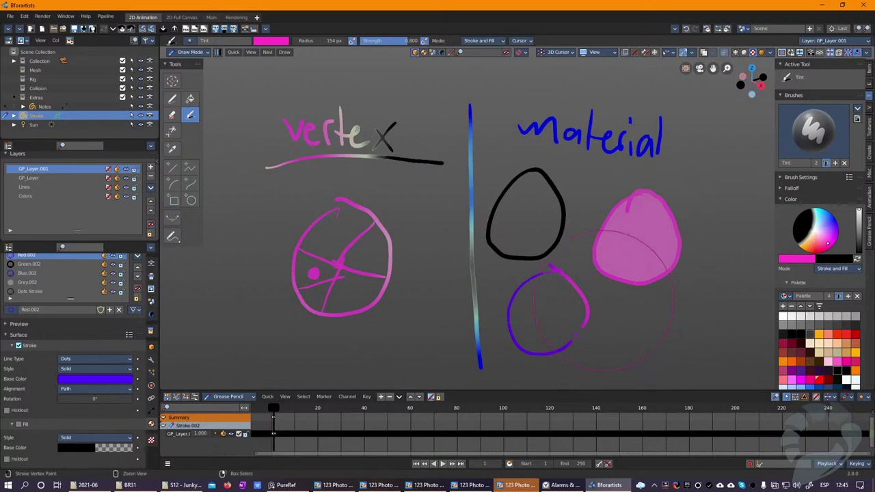
key(ctrl+z)
scroll(517, 217, up, 2)
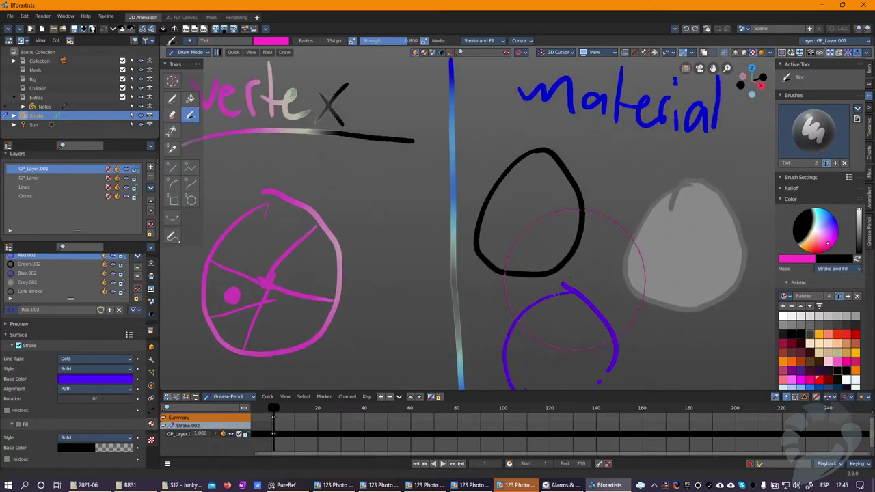
mouse_move(533, 170)
mouse_down()
mouse_move(564, 159)
mouse_move(578, 218)
mouse_move(574, 258)
mouse_move(537, 318)
mouse_up()
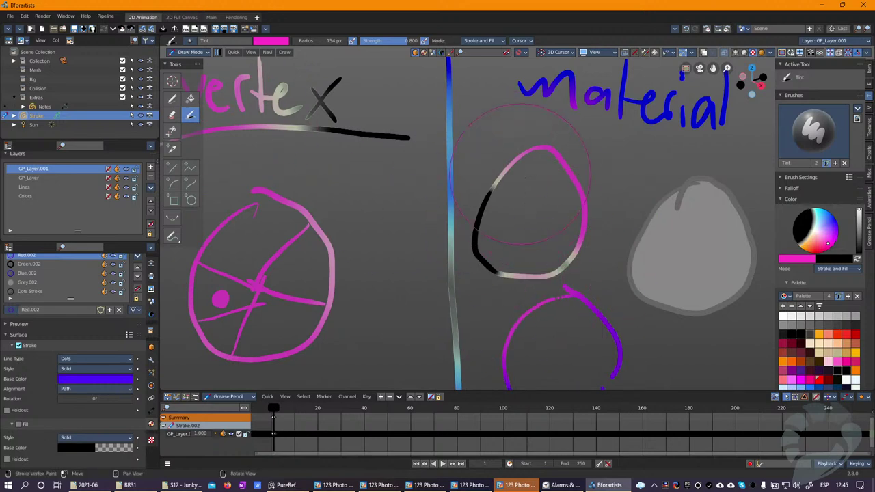
scroll(564, 219, down, 2)
ctrl+middle_drag(561, 222, 562, 215)
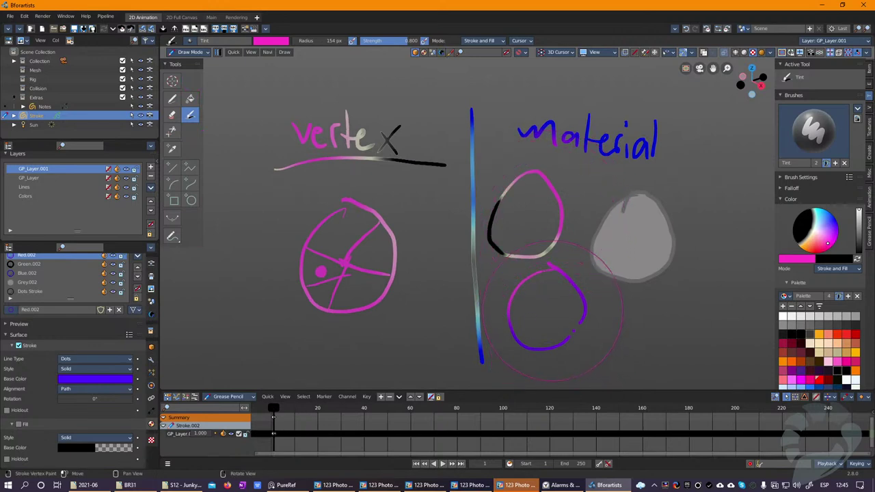
Step: In Sculpt Mode, push the divider, "material" heading, right-hand shapes and left circle out of shape with the Push brush at 146 px radius
click(274, 418)
key(f)
click(490, 212)
mouse_move(492, 233)
mouse_down()
mouse_move(432, 250)
mouse_move(487, 253)
mouse_up()
mouse_move(533, 220)
mouse_down()
mouse_move(556, 186)
mouse_move(555, 168)
mouse_move(540, 175)
mouse_move(574, 194)
mouse_up()
mouse_move(609, 258)
mouse_down()
mouse_move(576, 259)
mouse_move(579, 249)
mouse_up()
drag(534, 319, 557, 301)
mouse_move(381, 277)
mouse_down()
mouse_move(363, 291)
mouse_move(384, 320)
mouse_move(358, 323)
mouse_up()
drag(299, 269, 338, 276)
Step: Pull the left circle's upper left edge outward with the 25 px Grab brush and rotate the left strokes with a 180 px Twist brush
click(172, 113)
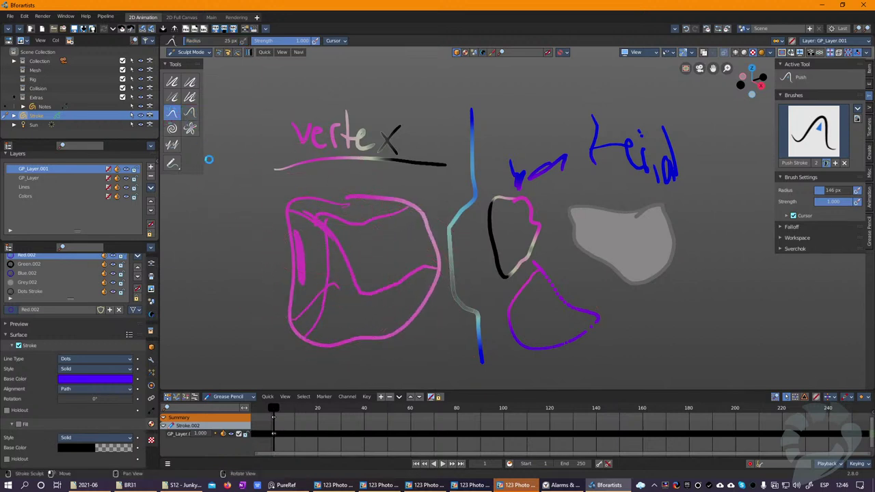
drag(285, 244, 270, 203)
click(172, 128)
key(f)
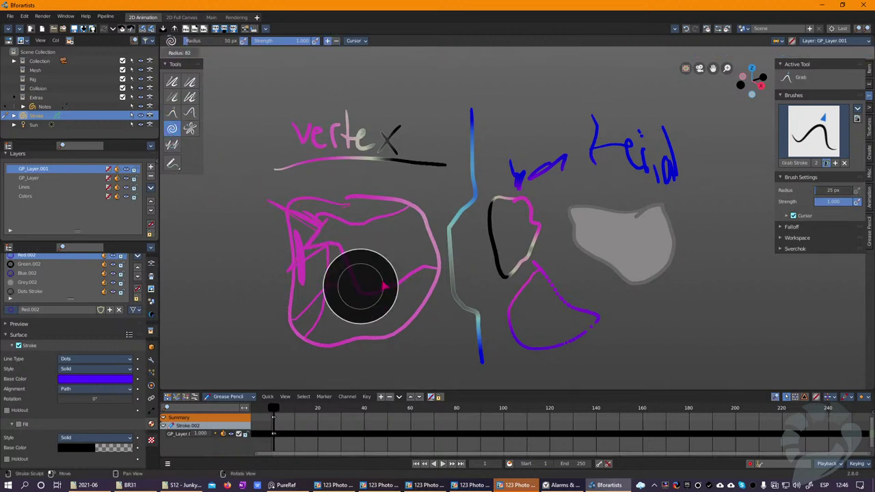
click(442, 286)
mouse_move(391, 253)
mouse_down()
mouse_move(401, 267)
mouse_move(324, 274)
mouse_move(318, 179)
mouse_move(401, 134)
mouse_move(366, 155)
mouse_move(345, 152)
mouse_up()
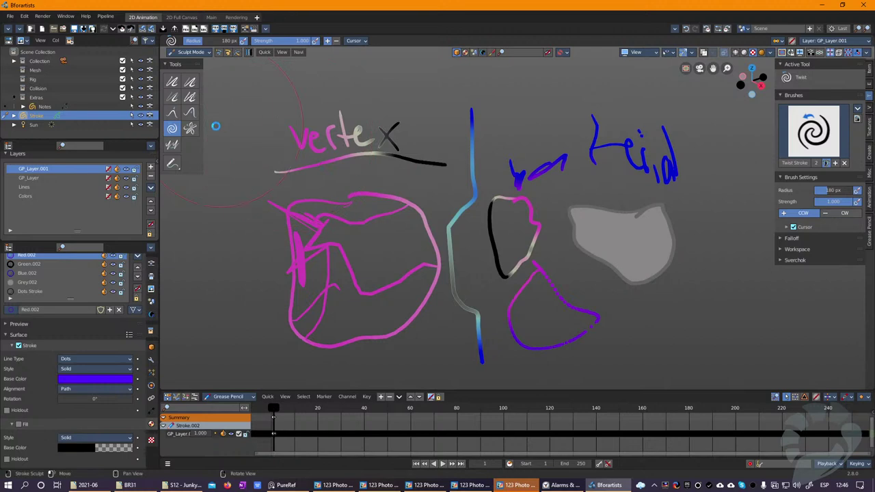
Step: Try the Strength brush at 127 px on the "vertex" underline and the Smooth brush from the heading down the left circle
click(172, 97)
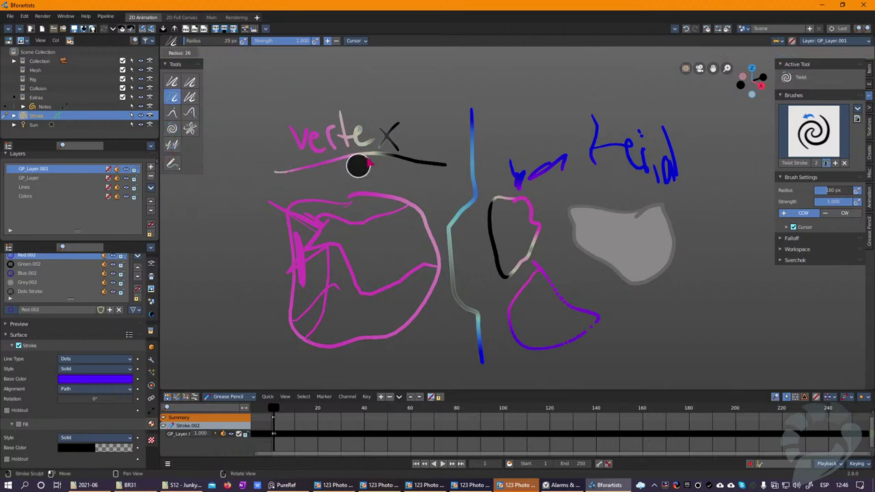
drag(340, 168, 339, 157)
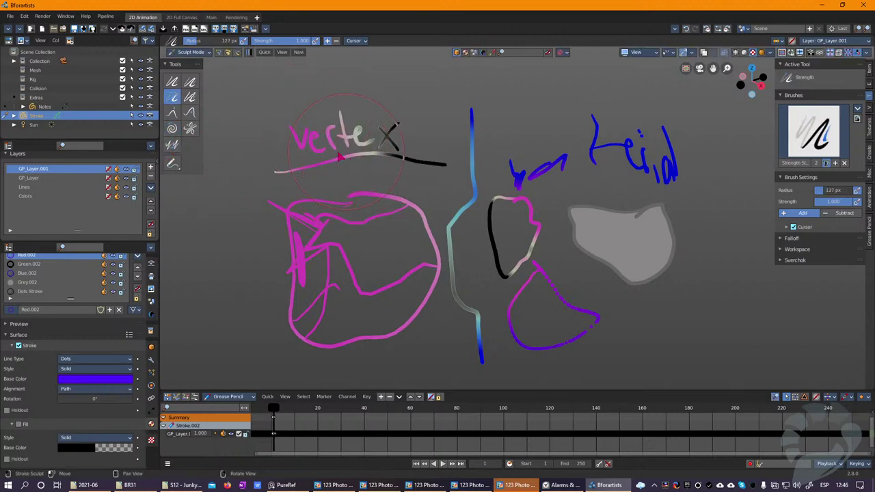
click(172, 82)
key(f)
click(294, 155)
mouse_move(295, 156)
mouse_down()
mouse_move(357, 130)
mouse_move(342, 186)
mouse_move(341, 128)
mouse_move(464, 175)
mouse_move(244, 192)
mouse_move(280, 251)
mouse_up()
Step: Jitter the "vertex" heading, the left circle's upper edge and the divider with the Randomize brush at 115 px radius
click(189, 97)
key(f)
click(381, 146)
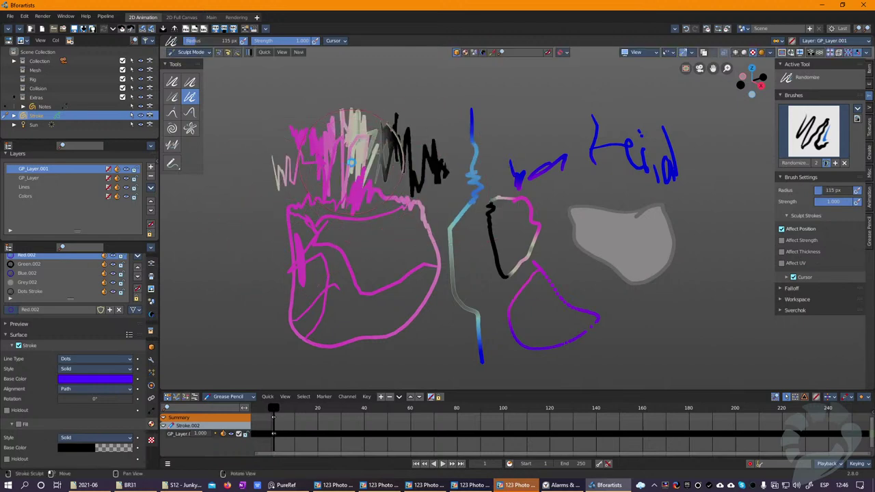
drag(461, 196, 450, 235)
drag(404, 217, 444, 265)
mouse_move(472, 182)
mouse_down()
mouse_move(462, 196)
mouse_move(473, 234)
mouse_move(460, 186)
mouse_move(478, 199)
mouse_move(477, 222)
mouse_up()
Step: Undo one Randomize stroke, then continue jittering the lower divider, the right-hand outlines and the violet dotted shape with the same brush
mouse_move(613, 234)
mouse_down()
mouse_move(615, 248)
mouse_move(588, 234)
mouse_move(611, 254)
mouse_move(600, 261)
mouse_move(579, 217)
mouse_move(580, 232)
mouse_up()
key(ctrl+z)
drag(559, 295, 559, 287)
mouse_move(470, 234)
mouse_down()
mouse_move(478, 218)
mouse_move(465, 215)
mouse_move(451, 248)
mouse_up()
mouse_move(486, 324)
mouse_down()
mouse_move(486, 250)
mouse_move(540, 276)
mouse_up()
mouse_move(601, 290)
mouse_down()
mouse_move(570, 312)
mouse_move(585, 255)
mouse_move(598, 318)
mouse_move(479, 225)
mouse_move(557, 348)
mouse_up()
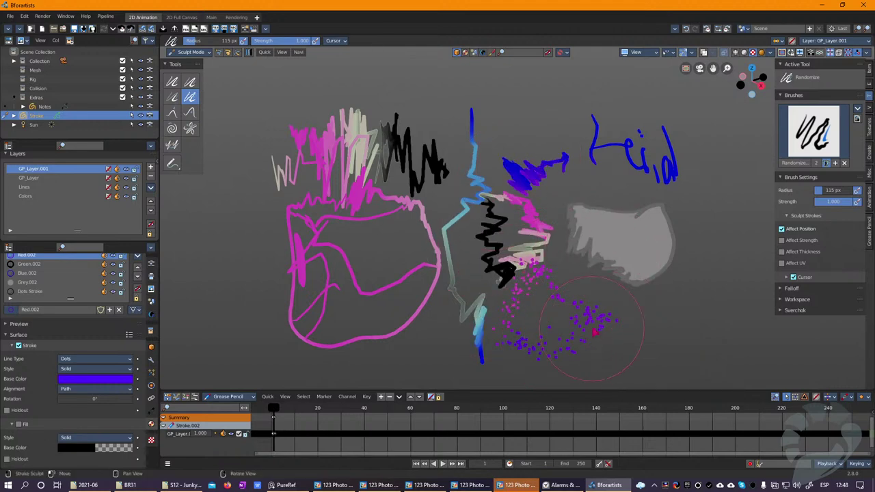
Step: Maximize the viewport and scatter the lower dots of the violet dotted shape with the Randomize brush
scroll(593, 333, up, 6)
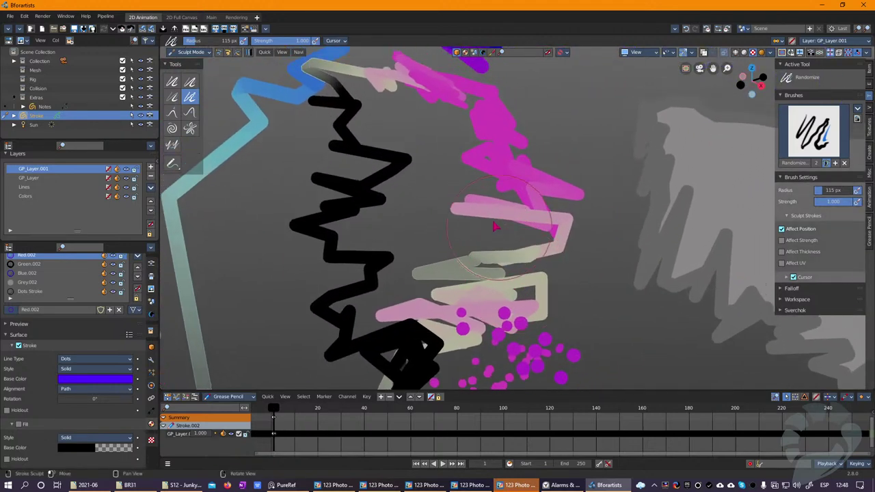
key(ctrl+space)
scroll(462, 306, up, 3)
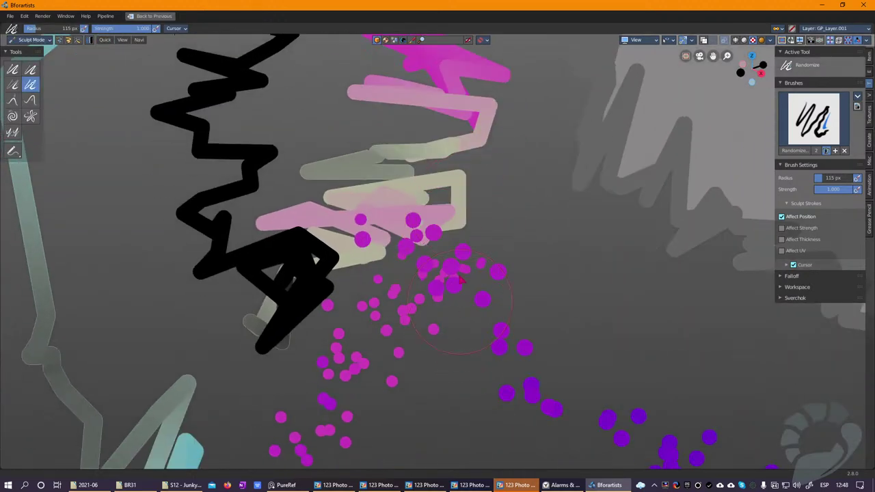
shift+middle_drag(462, 306, 470, 205)
mouse_move(649, 345)
mouse_down()
mouse_move(660, 366)
mouse_move(537, 266)
mouse_move(369, 205)
mouse_move(432, 267)
mouse_up()
Step: Examine the whole sculpted drawing from different angles and restore the normal layout
mouse_move(402, 256)
middle_down()
mouse_move(521, 214)
mouse_move(699, 224)
mouse_move(423, 238)
mouse_move(400, 294)
mouse_move(410, 277)
mouse_move(472, 287)
mouse_move(469, 404)
middle_up()
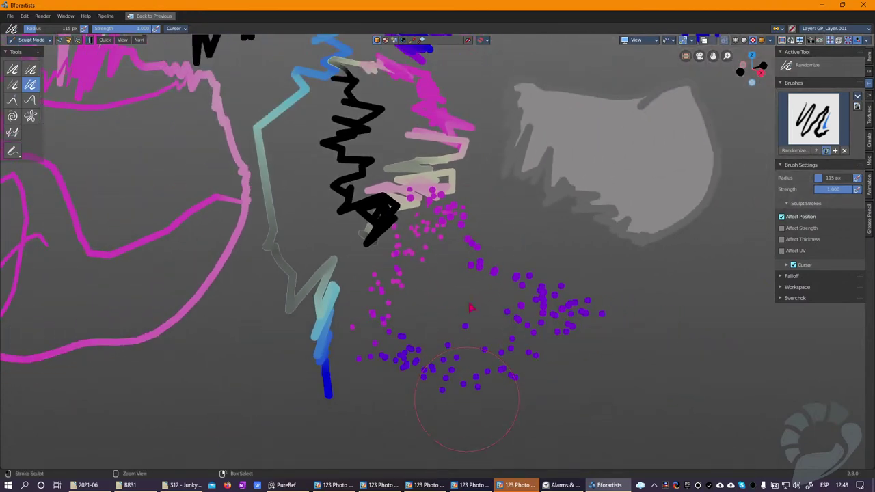
mouse_move(454, 241)
middle_down()
mouse_move(478, 267)
mouse_move(520, 287)
mouse_move(540, 328)
mouse_move(540, 352)
mouse_move(420, 319)
mouse_move(484, 290)
mouse_move(570, 361)
mouse_move(466, 319)
middle_up()
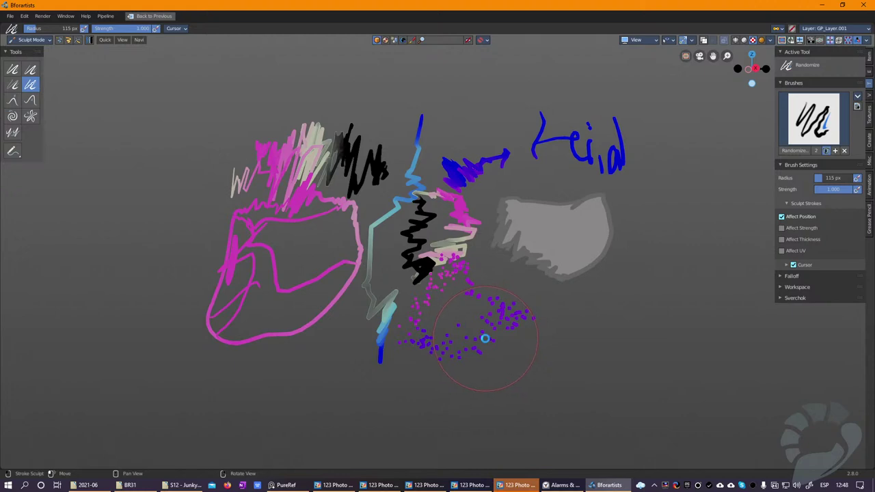
mouse_move(501, 308)
middle_down()
mouse_move(434, 312)
mouse_move(412, 291)
mouse_move(578, 365)
mouse_move(507, 353)
mouse_move(495, 283)
middle_up()
key(Tab)
mouse_move(470, 224)
shift+middle_down()
mouse_move(482, 270)
mouse_move(472, 236)
shift+middle_up()
key(ctrl+alt+space)
Step: Bring up the file browser for opening another .blend file
click(63, 29)
click(53, 29)
click(53, 29)
click(456, 260)
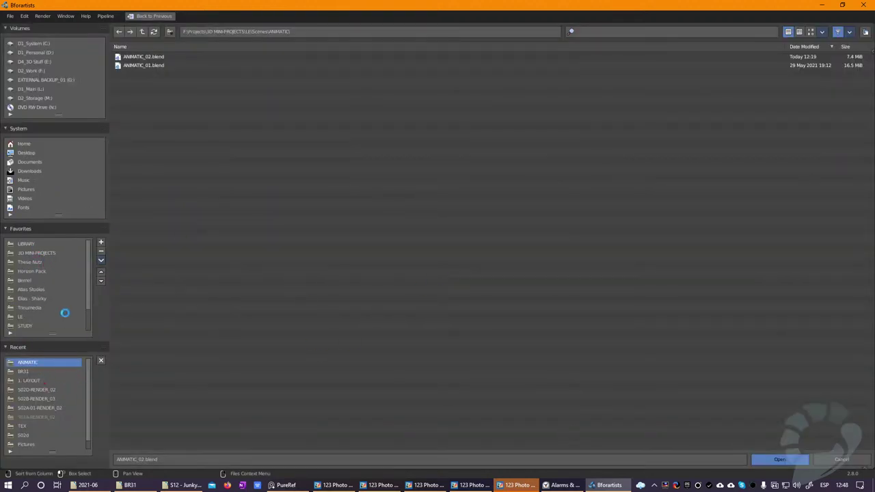
drag(88, 299, 88, 331)
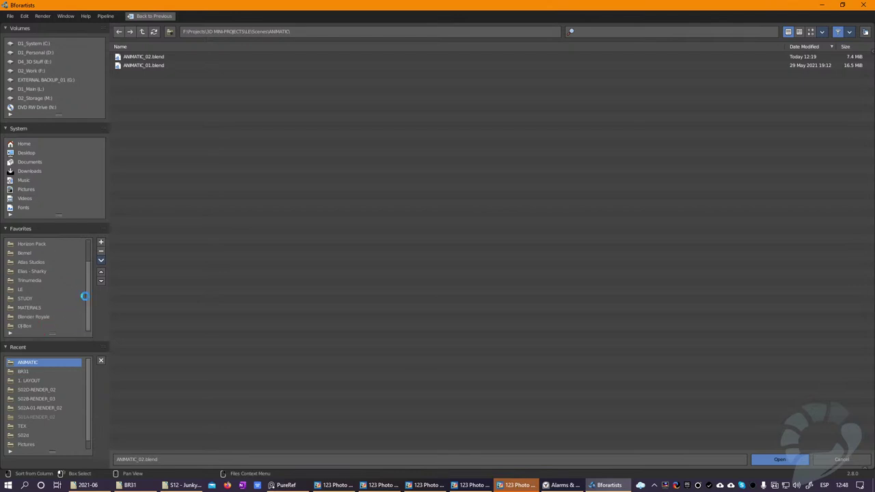
click(36, 263)
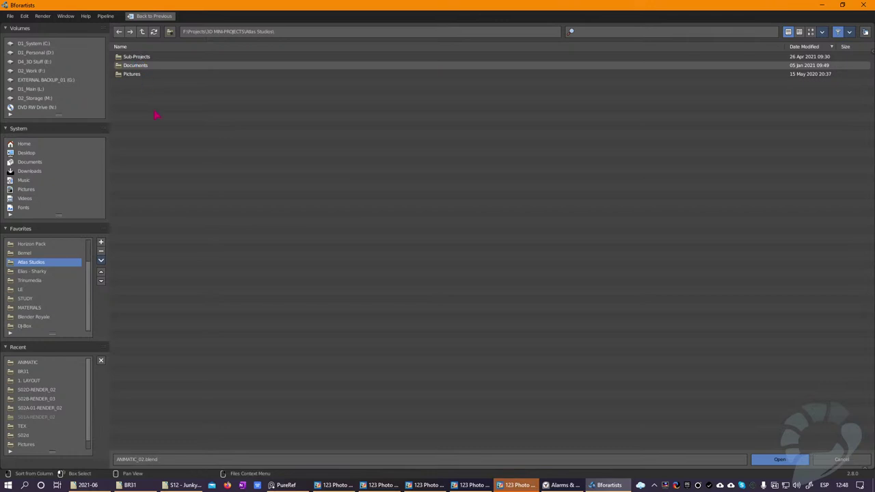
double_click(138, 57)
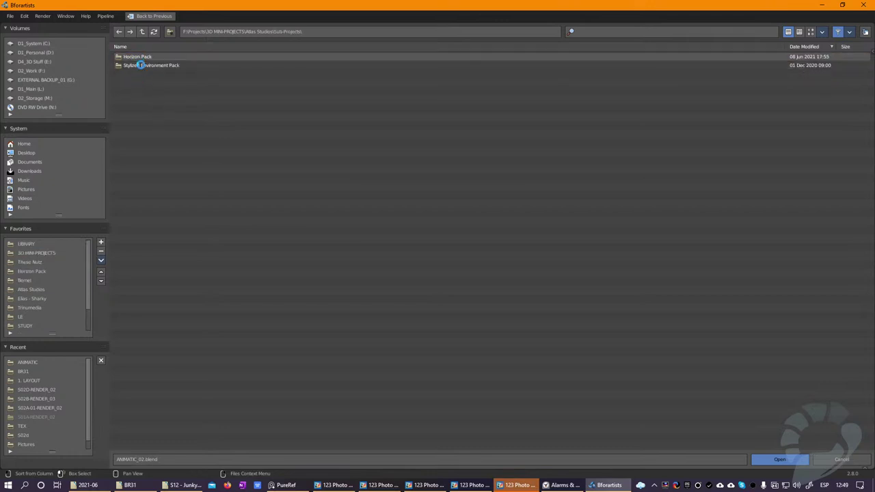
click(40, 262)
Step: Sort 3D MINI-PROJECTS by name and open Blocking_NAVE_AIKO_02.blend from Aero Firma\Scenes\5. Blocking\03-Nave Aiko
click(61, 253)
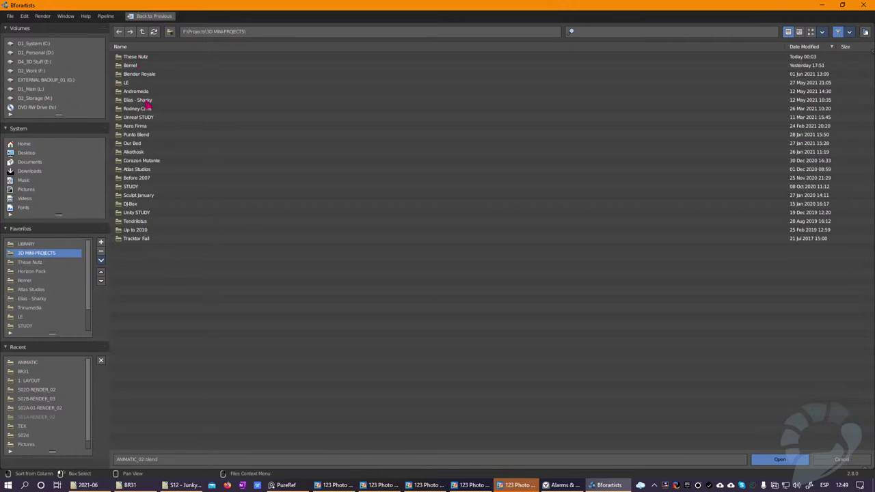
click(150, 46)
double_click(134, 57)
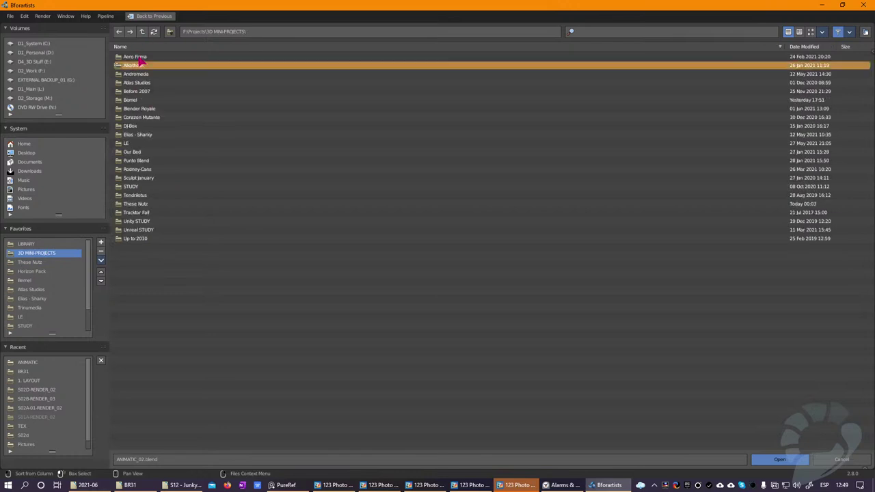
double_click(136, 82)
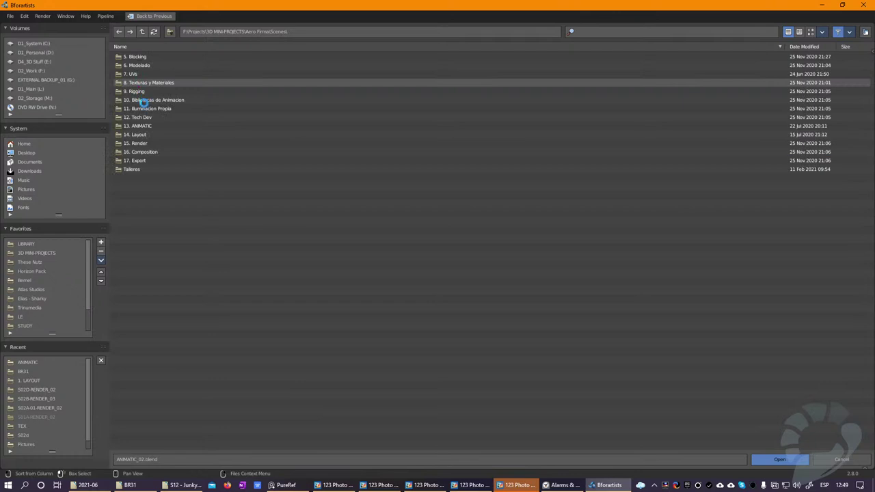
double_click(143, 60)
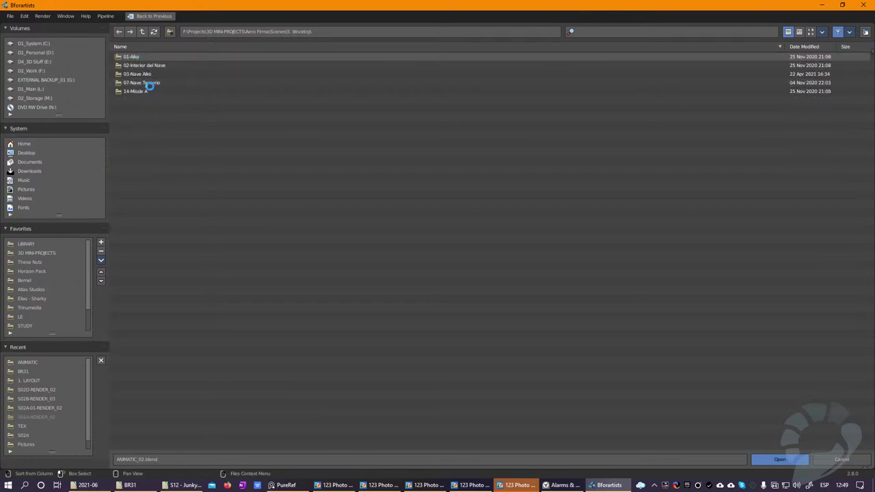
double_click(145, 75)
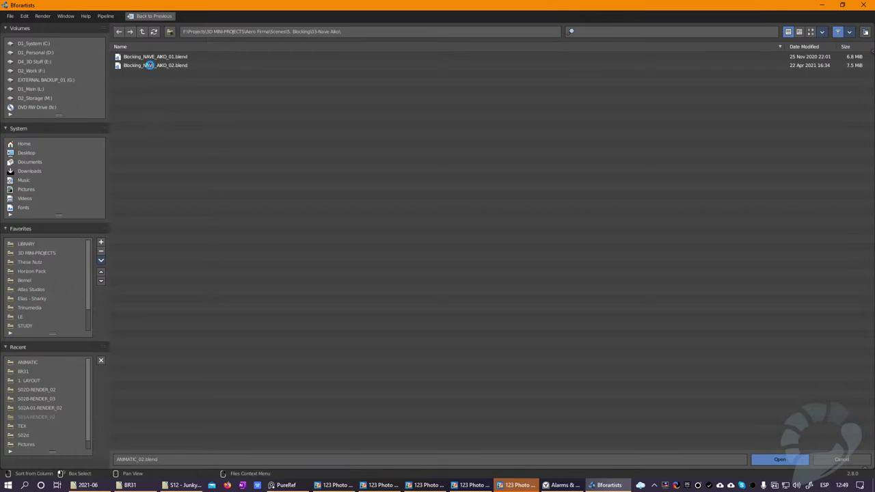
double_click(149, 64)
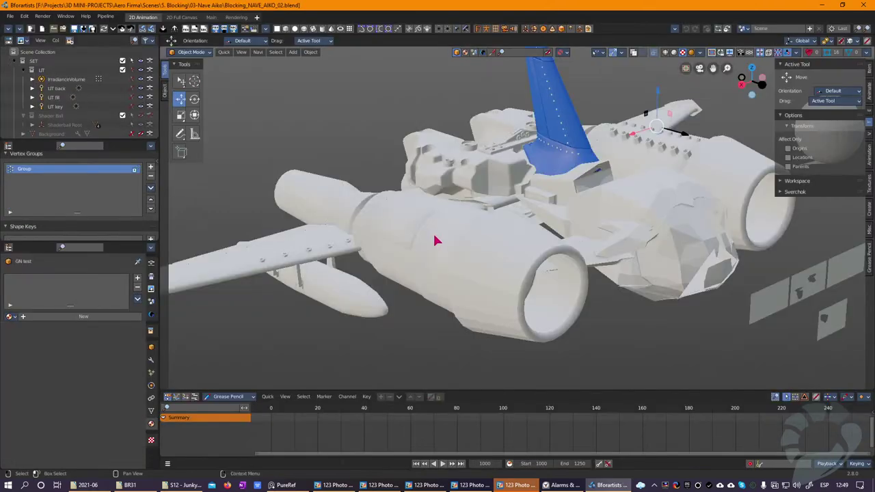
Step: Select the spaceship's engine tube and examine the ship and its neighbouring ships from several angles
click(530, 318)
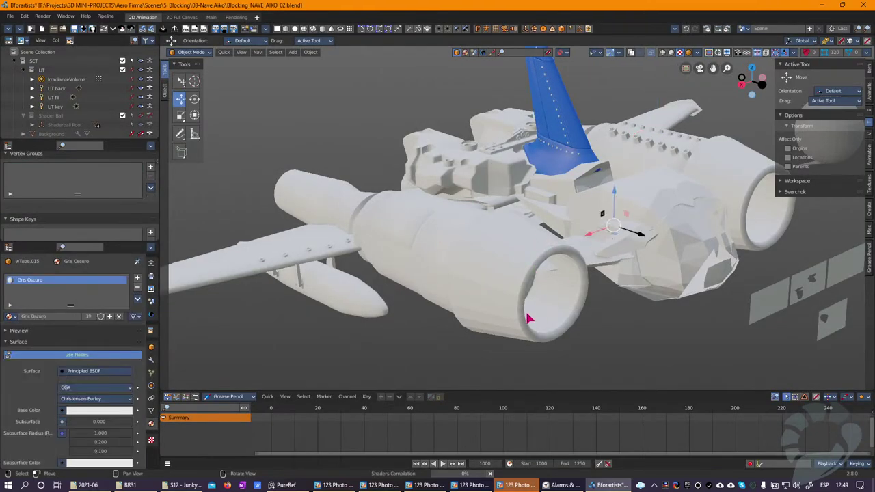
middle_drag(561, 246, 556, 209)
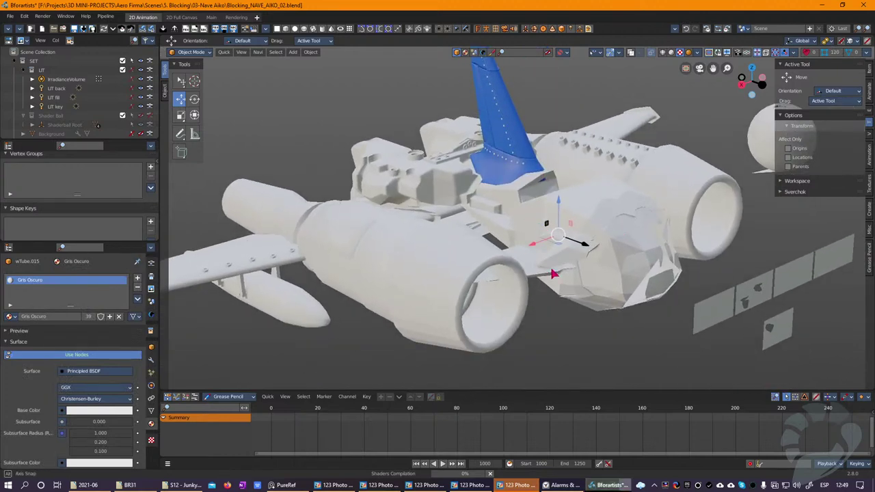
middle_drag(551, 263, 576, 279)
middle_drag(632, 247, 480, 350)
middle_drag(557, 280, 574, 234)
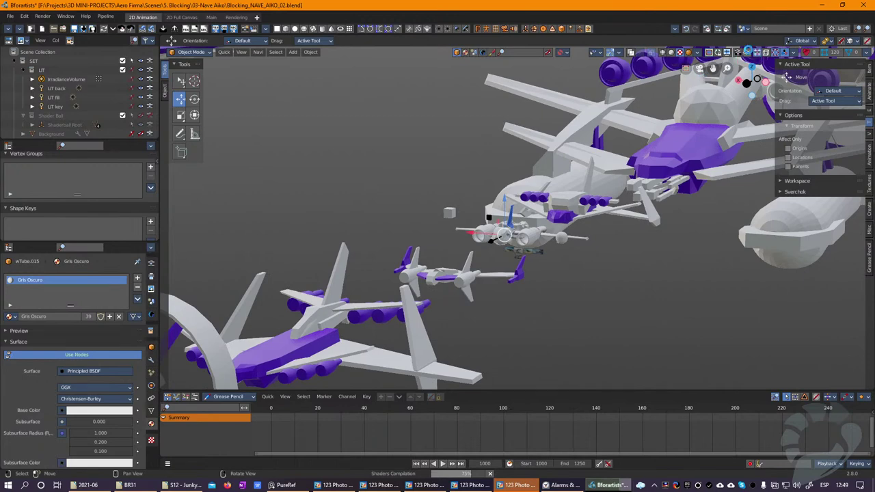
shift+middle_drag(708, 99, 661, 172)
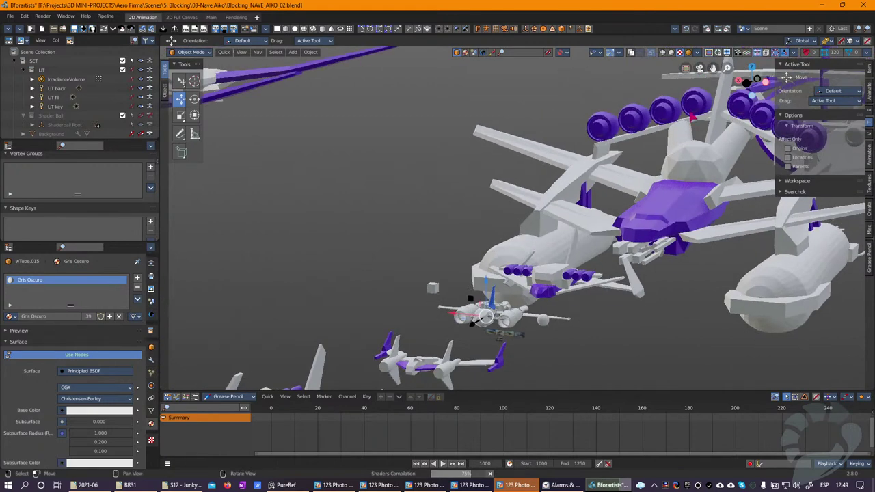
right_drag(702, 89, 671, 114)
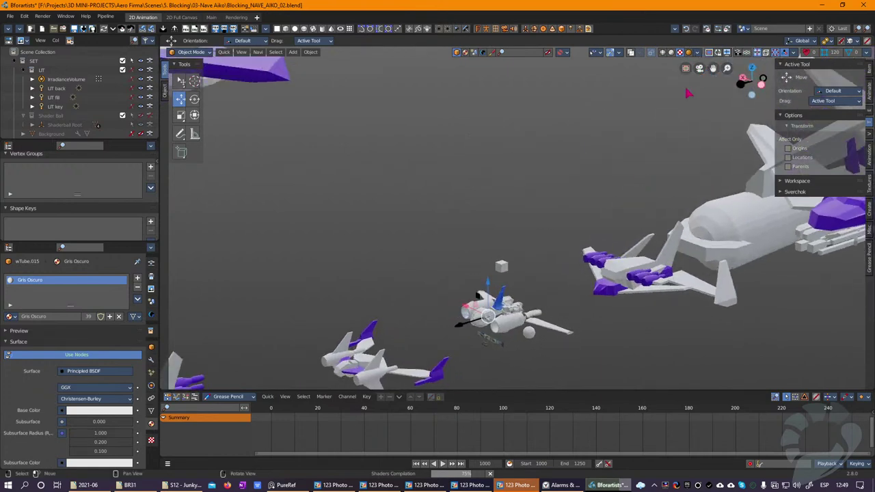
right_drag(702, 70, 649, 88)
Step: Survey the whole fleet of ship models and frame the view on the small wheel-shaped ship
scroll(588, 249, down, 5)
middle_drag(557, 300, 585, 215)
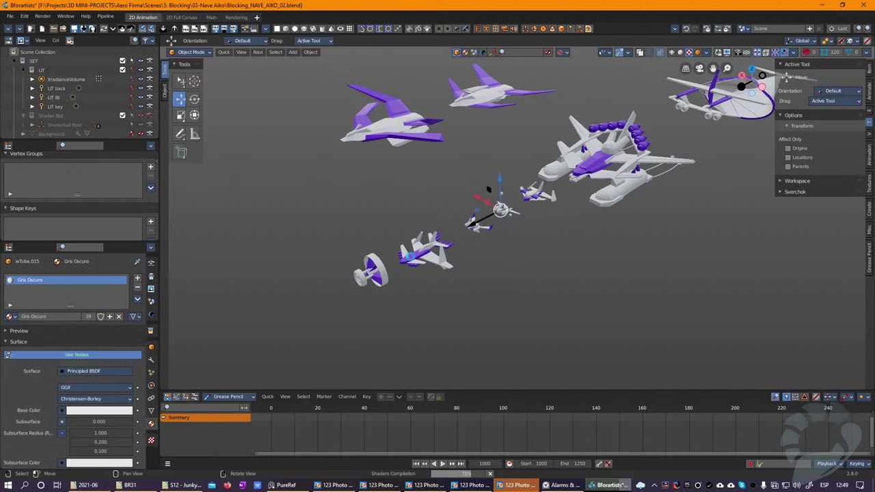
middle_drag(413, 301, 402, 275)
click(382, 271)
key(KP_Decimal)
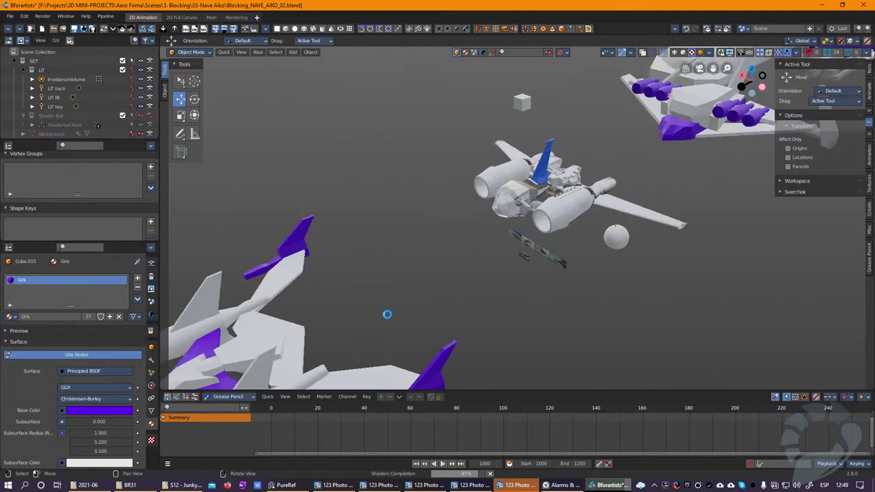
Step: Turn off Lock to 3D Cursor for the view, with the large multi-engine ship framed
middle_drag(470, 222, 463, 276)
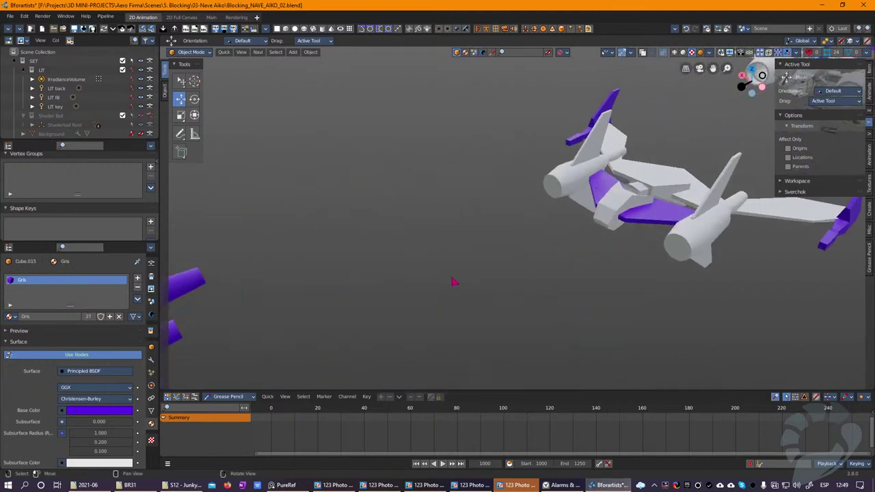
middle_drag(506, 181, 442, 287)
scroll(378, 327, down, 3)
right_drag(379, 327, 438, 245)
scroll(472, 189, up, 5)
middle_drag(362, 349, 513, 270)
click(870, 135)
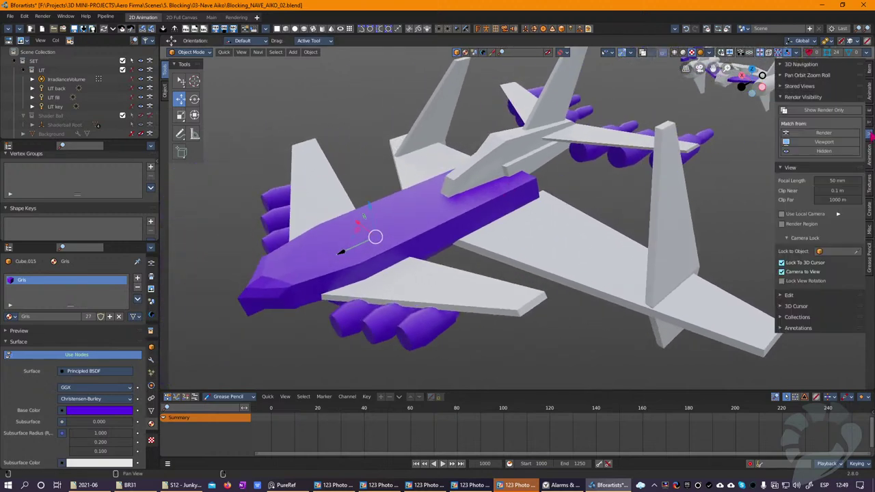
click(783, 262)
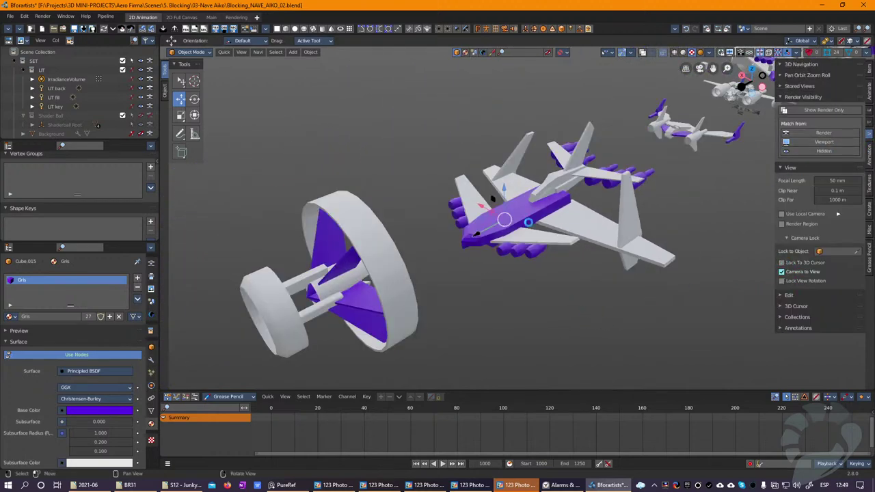
Step: Examine the large multi-engine ship from several angles, briefly switching to see-through X-ray display and back
scroll(527, 231, up, 6)
middle_drag(531, 190, 499, 218)
scroll(499, 219, down, 1)
middle_drag(423, 268, 527, 274)
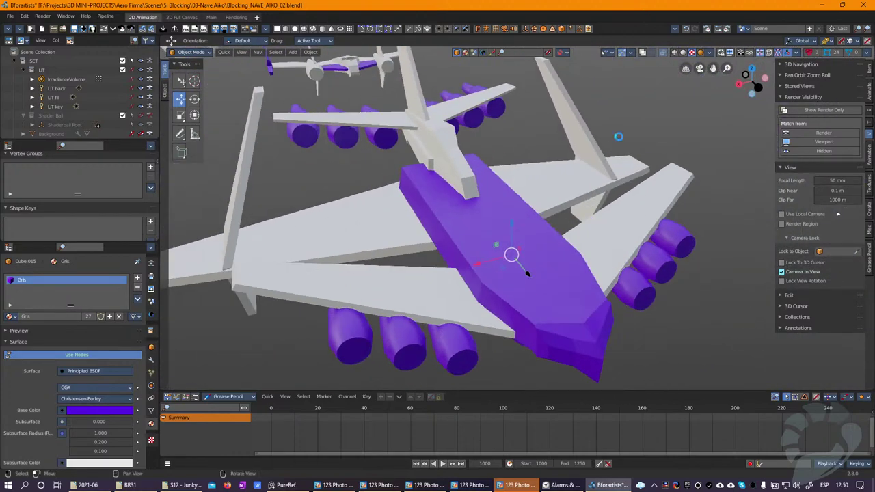
key(alt+z)
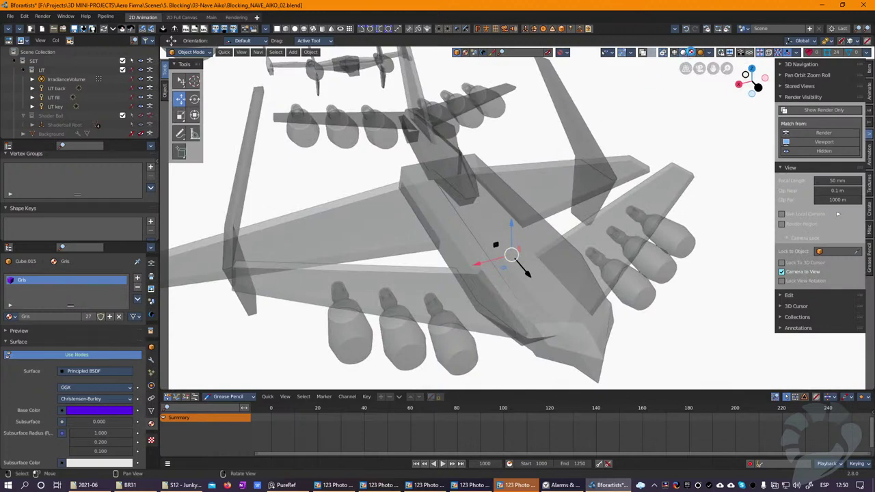
key(alt+z)
middle_drag(479, 239, 567, 224)
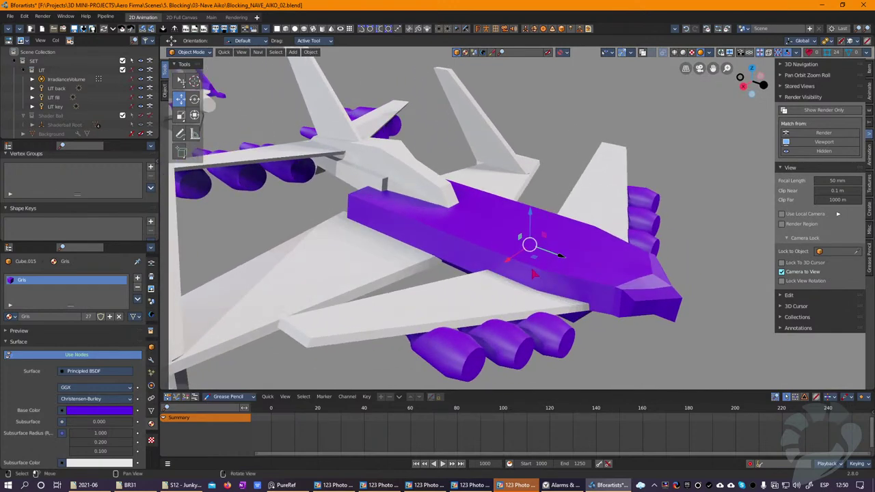
Step: Change the Gris material's base color to a very pale pinkish white
click(96, 411)
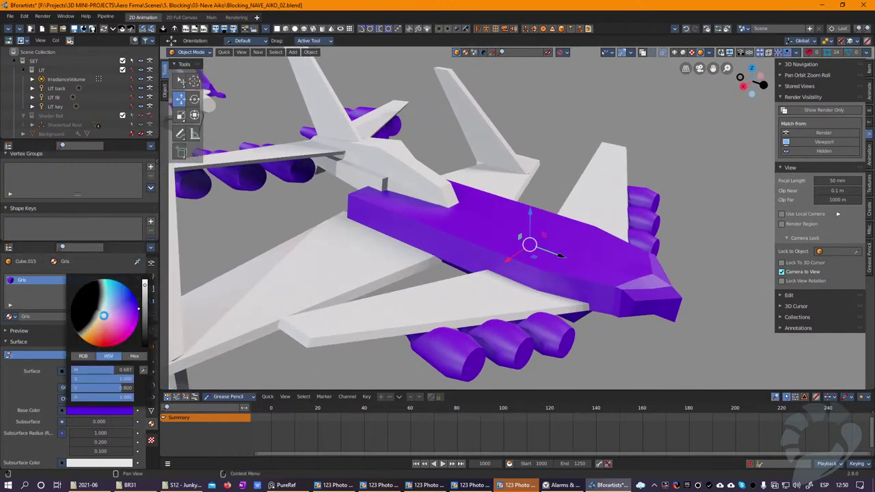
click(104, 315)
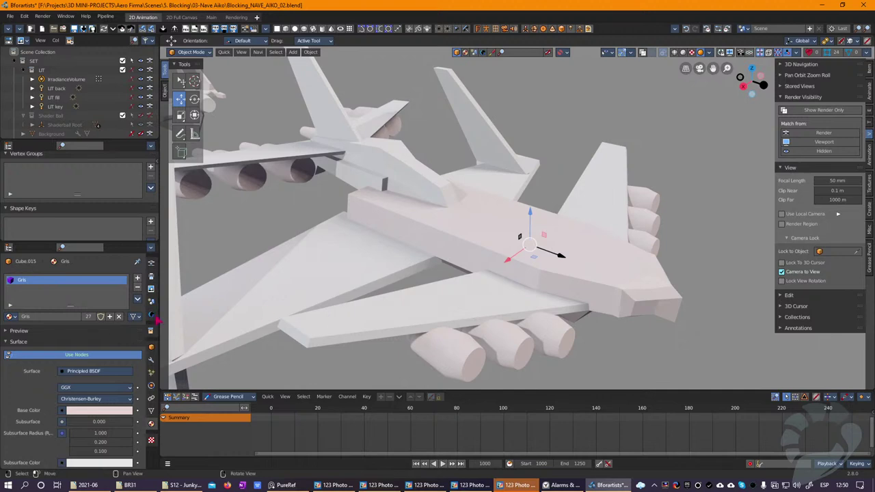
middle_drag(410, 266, 415, 226)
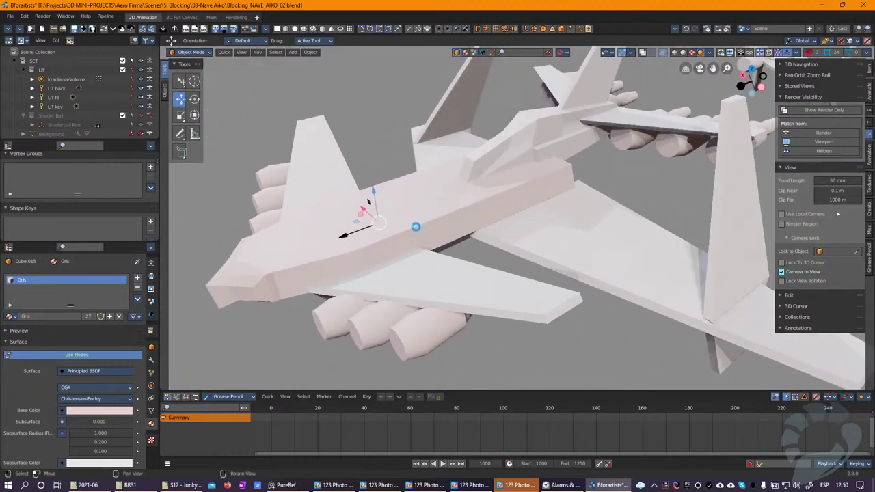
Step: Add a Grease Pencil Stroke object beside the large ship and switch it to Draw Mode
click(419, 29)
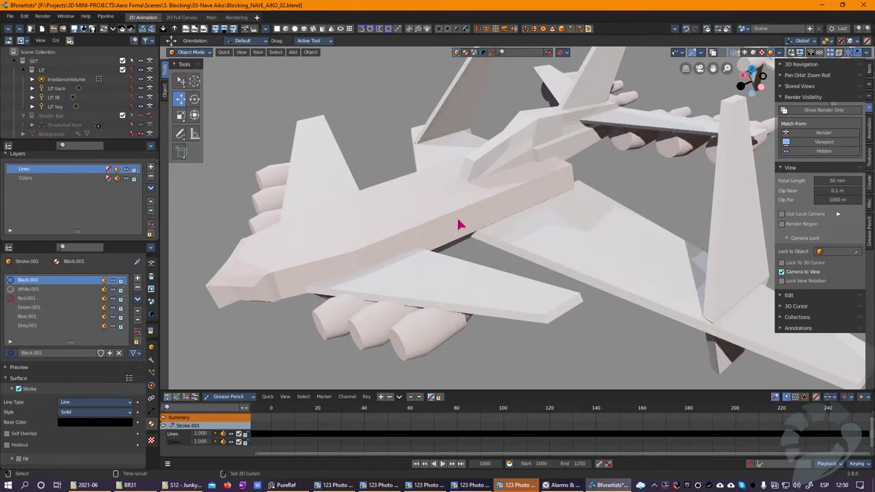
key(shift+s)
shift+middle_drag(483, 221, 496, 191)
mouse_move(481, 194)
mouse_down()
mouse_move(402, 147)
mouse_move(384, 123)
mouse_up()
mouse_move(414, 181)
middle_down()
mouse_move(426, 176)
mouse_move(481, 195)
mouse_move(464, 188)
middle_up()
key(ctrl+Tab)
Step: Review the Surface stroke placement and View drawing plane, and activate the Draw tool with the Pencil brush and Black.001 material
click(565, 53)
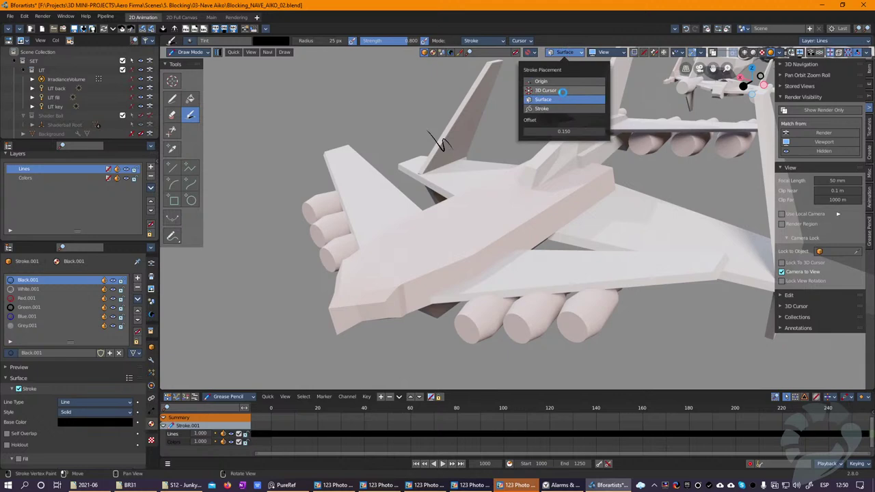
click(604, 52)
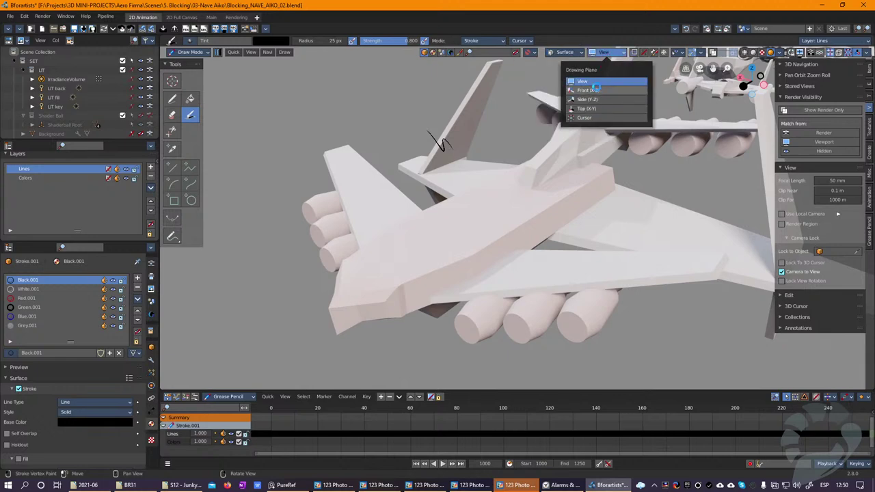
click(593, 53)
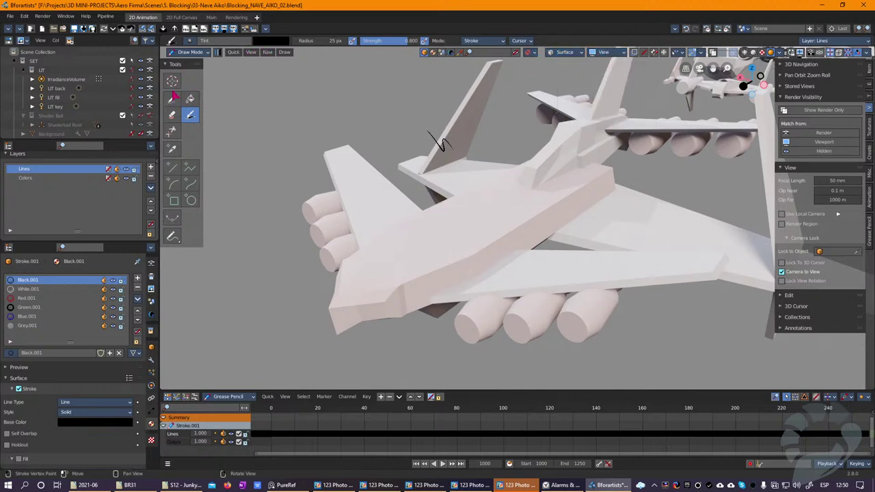
click(173, 98)
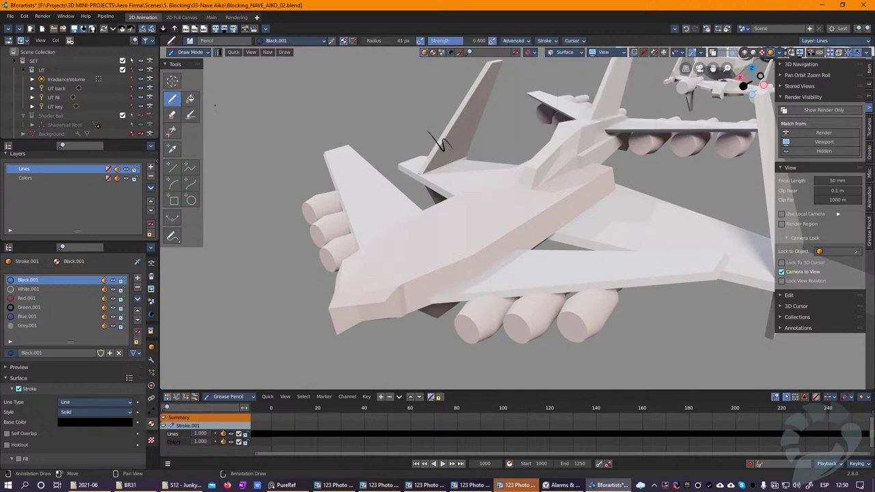
click(275, 40)
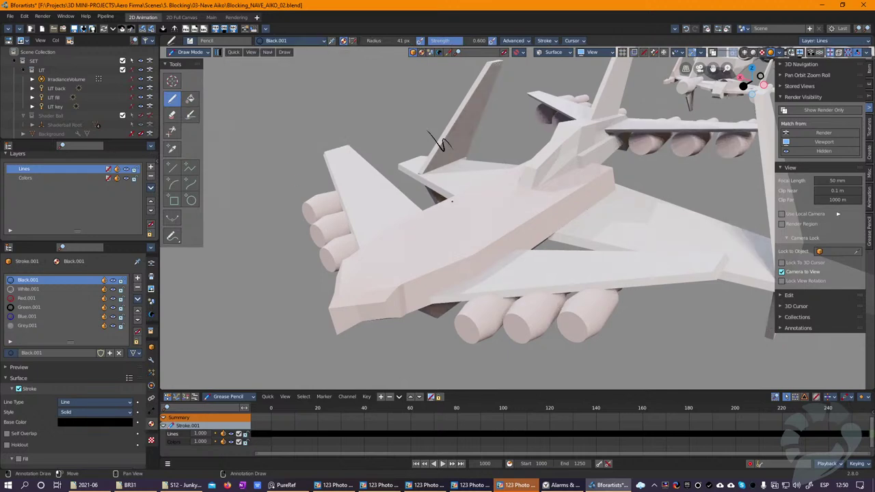
Step: Sketch a four-sided window outline on one half of the sloping cockpit surface and hatch it with short diagonal strokes
scroll(436, 250, up, 4)
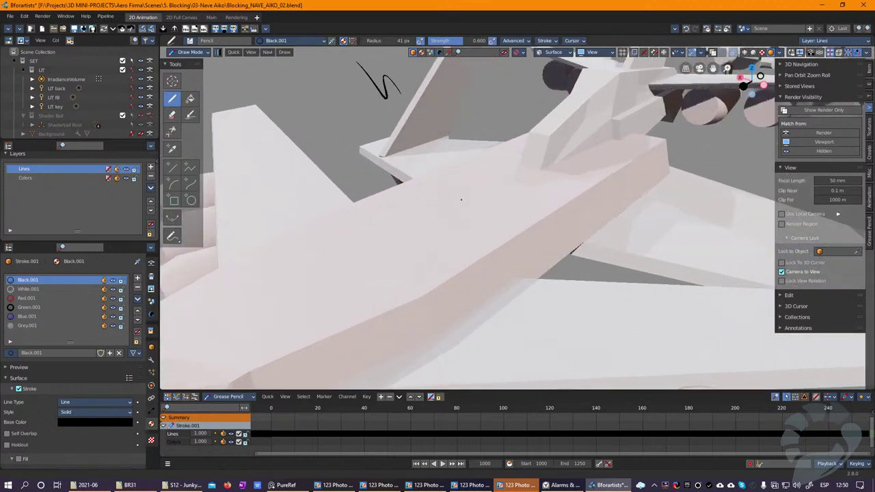
middle_drag(449, 212, 574, 117)
middle_drag(407, 201, 373, 194)
drag(373, 171, 372, 197)
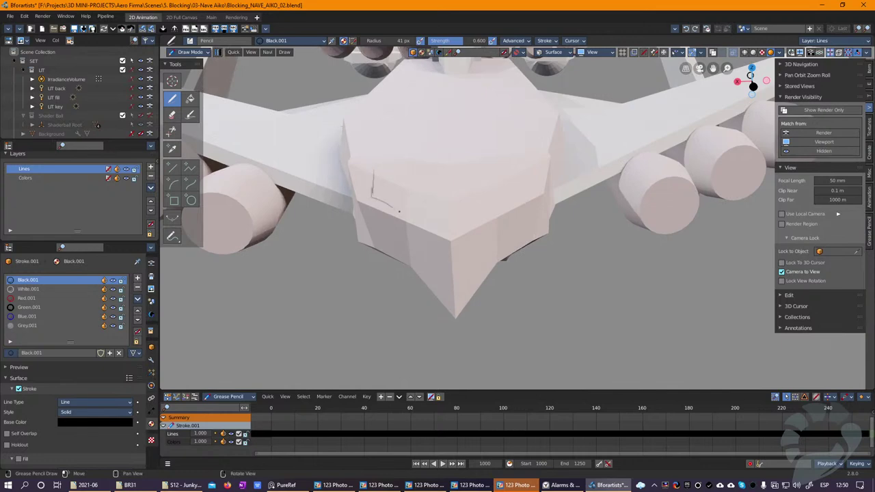
drag(440, 191, 445, 230)
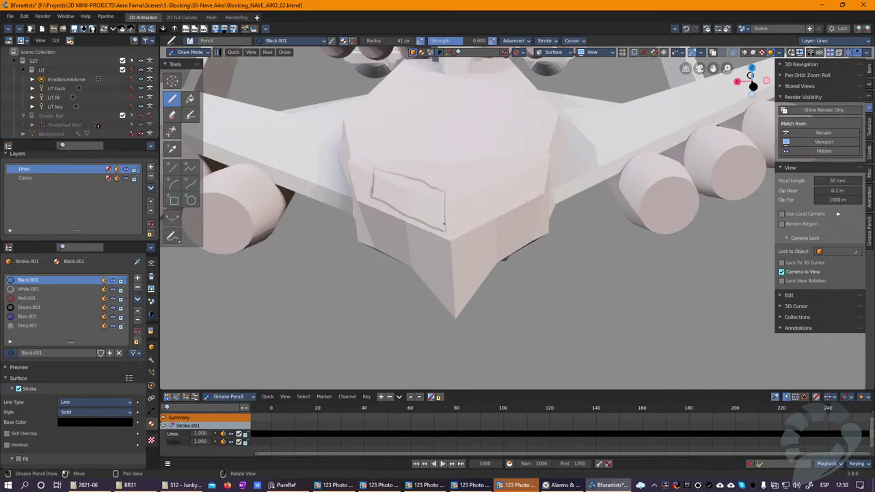
mouse_move(385, 172)
mouse_down()
mouse_move(376, 190)
mouse_move(383, 196)
mouse_up()
mouse_move(401, 179)
mouse_down()
mouse_move(392, 197)
mouse_move(398, 205)
mouse_up()
drag(421, 186, 414, 208)
drag(428, 195, 421, 217)
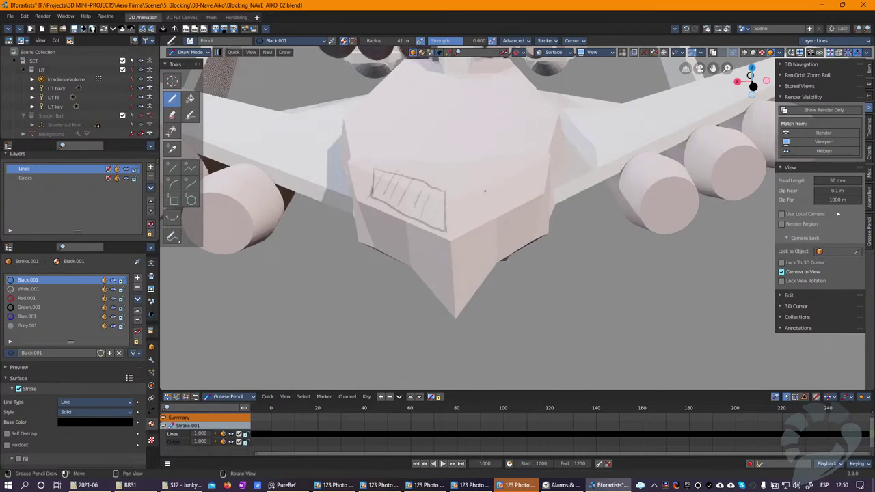
Step: Sketch a matching hatched window on the other half of the sloping cockpit surface
mouse_move(486, 176)
mouse_down()
mouse_move(516, 166)
mouse_move(519, 196)
mouse_move(459, 212)
mouse_up()
drag(489, 179, 474, 210)
mouse_move(499, 177)
mouse_down()
mouse_move(482, 207)
mouse_move(491, 206)
mouse_up()
drag(516, 174, 503, 202)
Step: Draw a curved arch across the ship's front face and a small round detail at the nose tip
right_drag(509, 187, 474, 184)
mouse_move(474, 184)
middle_down()
mouse_move(505, 186)
mouse_move(479, 188)
mouse_move(540, 167)
mouse_move(422, 238)
middle_up()
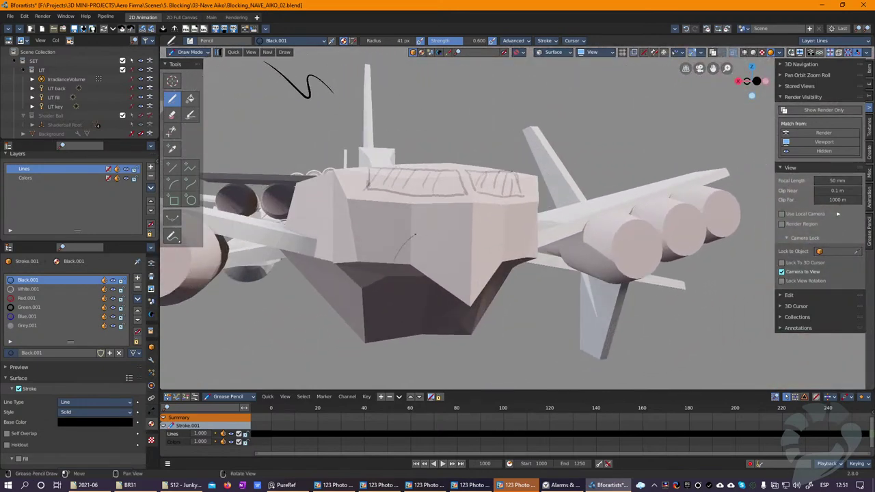
middle_drag(523, 239, 438, 266)
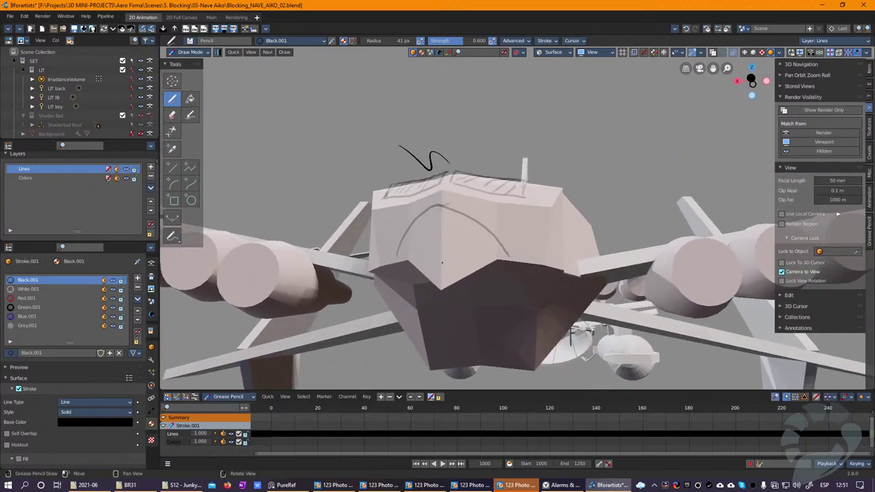
middle_drag(442, 258, 531, 265)
mouse_move(532, 264)
right_down()
mouse_move(444, 271)
mouse_move(444, 239)
right_up()
scroll(424, 205, up, 2)
Step: Outline a rectangular panel above the arch on one side of the ship's front face
right_drag(400, 172, 386, 185)
drag(384, 212, 385, 180)
drag(474, 209, 474, 213)
drag(476, 182, 476, 235)
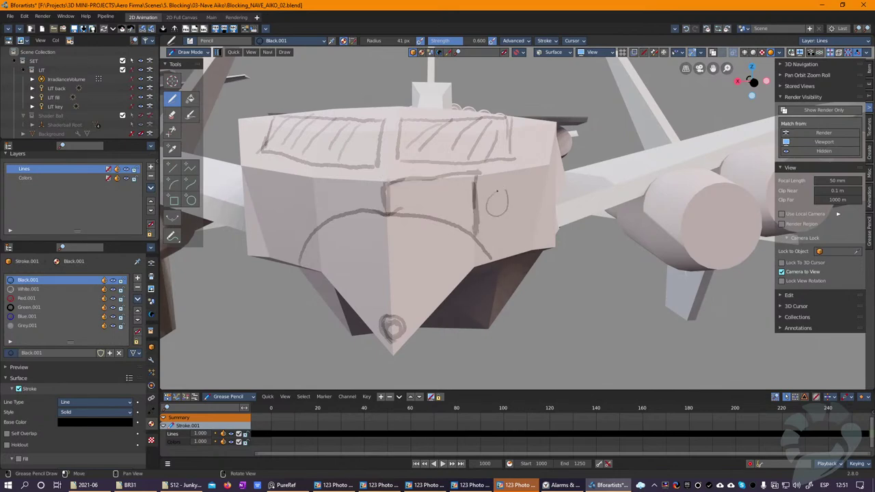
Step: Sketch a hatched circle with a slanted housing outline next to the rectangular front panel
mouse_move(496, 194)
mouse_down()
mouse_move(489, 212)
mouse_move(499, 219)
mouse_move(496, 243)
mouse_move(526, 234)
mouse_up()
mouse_move(536, 212)
right_down()
mouse_move(470, 203)
mouse_move(479, 197)
right_up()
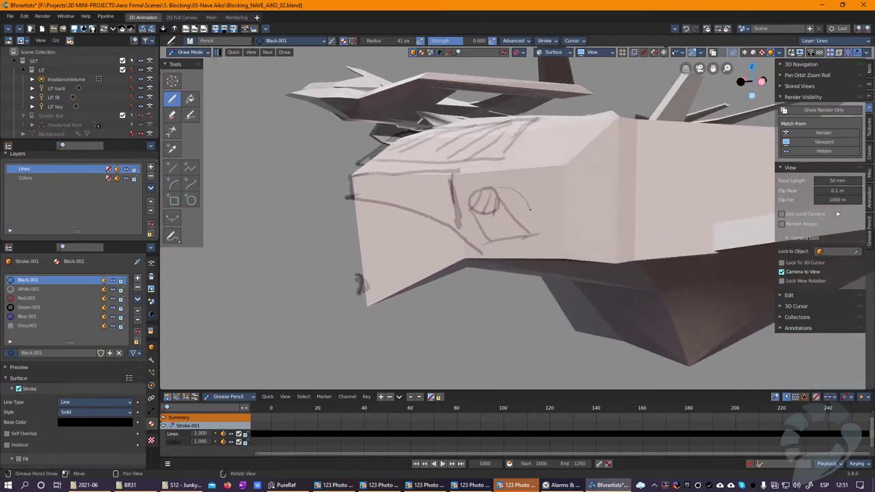
middle_drag(529, 207, 490, 195)
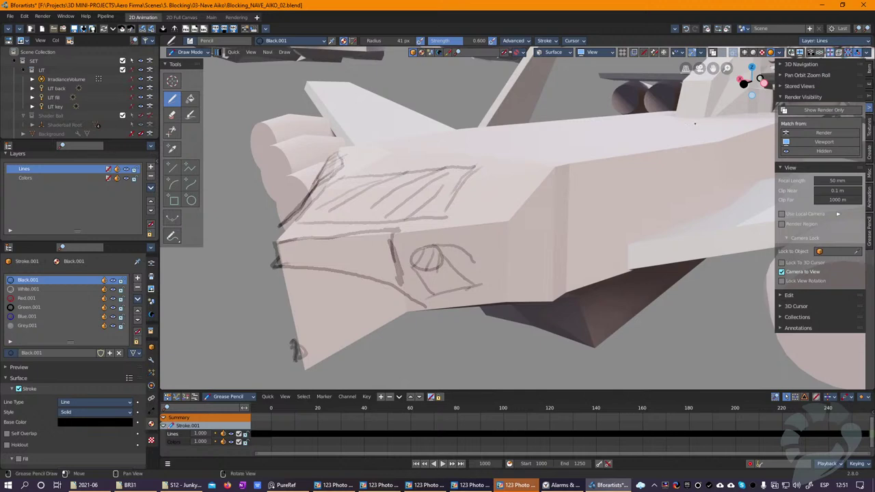
Step: Turn on the viewport overlays and place the 3D cursor on the hull beside the hatched window
click(712, 52)
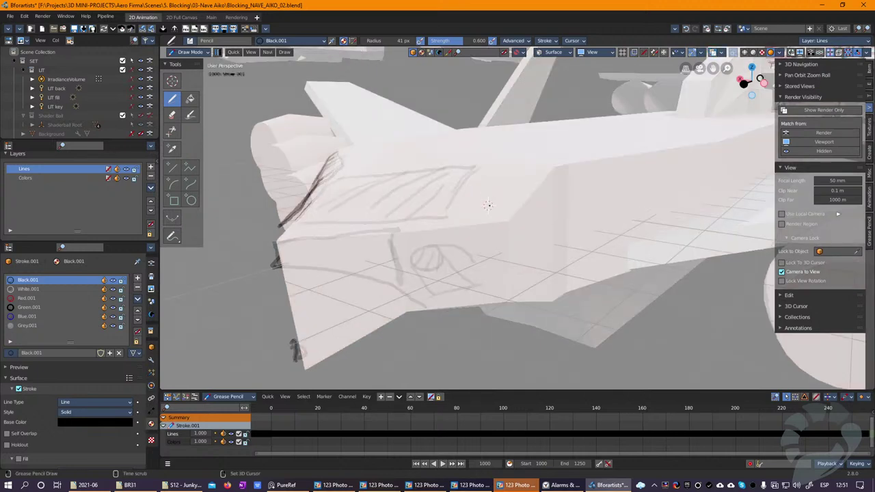
middle_drag(487, 204, 488, 204)
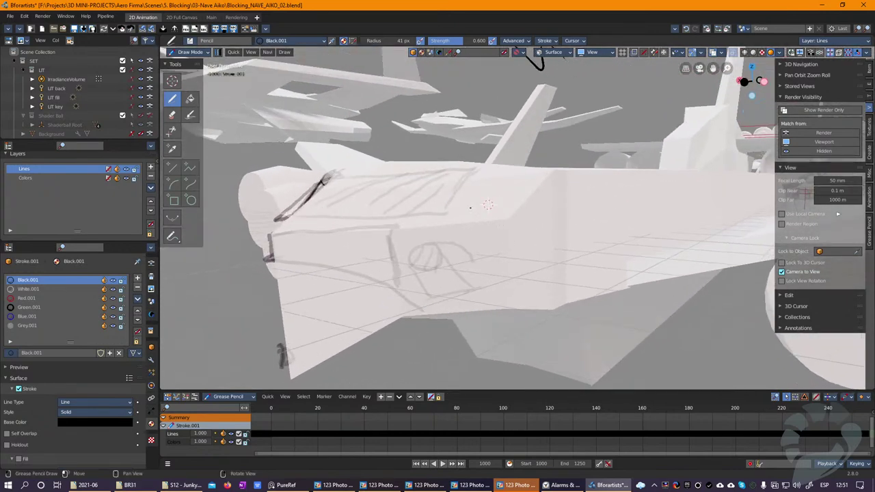
middle_drag(486, 190, 486, 188)
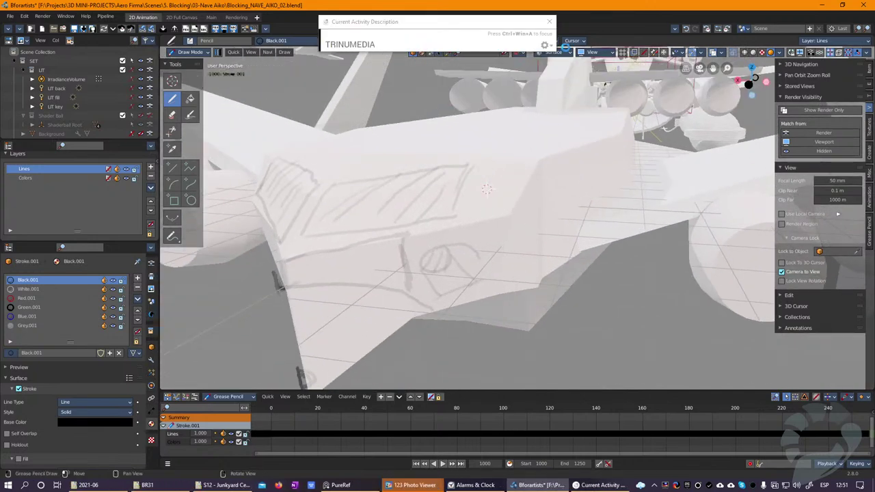
Step: Set the stroke placement to 3D Cursor with the View drawing plane and sketch test strokes near the hatched window
click(556, 52)
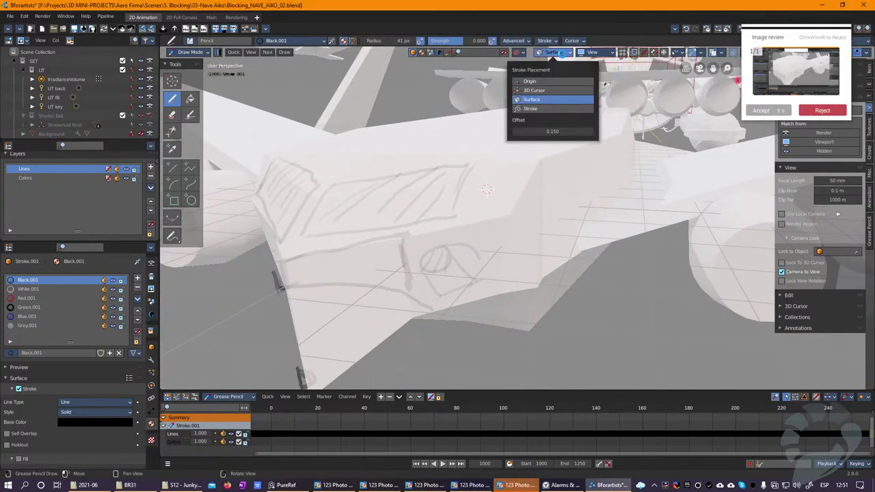
click(546, 90)
click(591, 53)
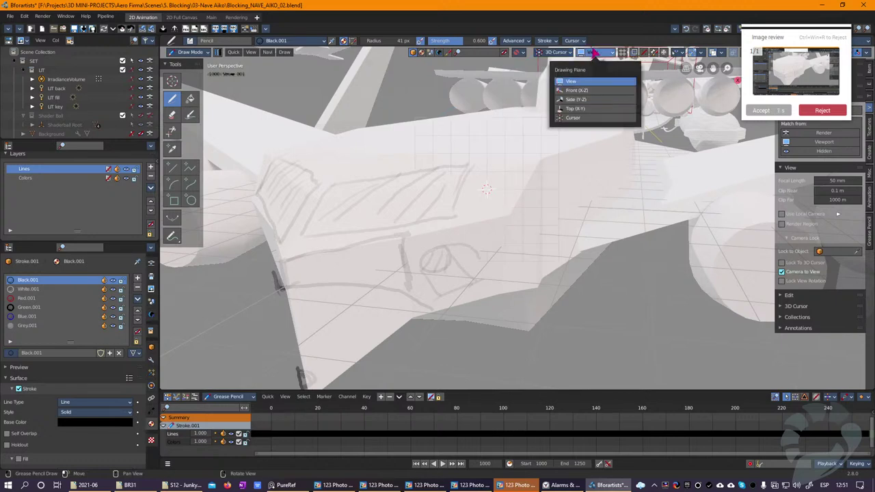
right_drag(500, 203, 417, 179)
middle_drag(471, 181, 472, 181)
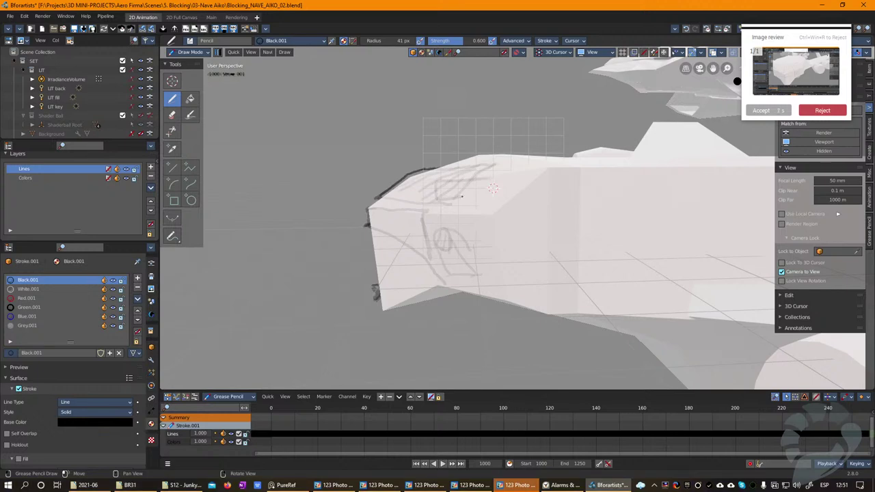
mouse_move(482, 197)
middle_down()
mouse_move(580, 185)
mouse_move(494, 185)
middle_up()
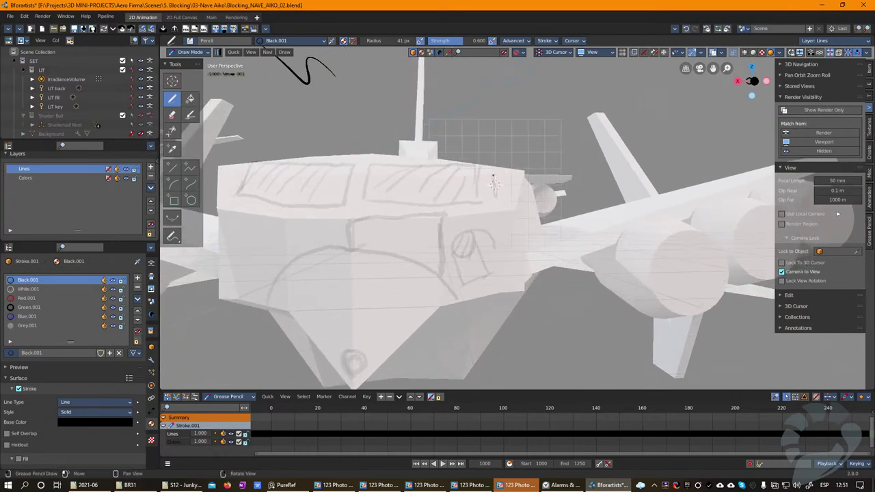
middle_drag(494, 185, 465, 183)
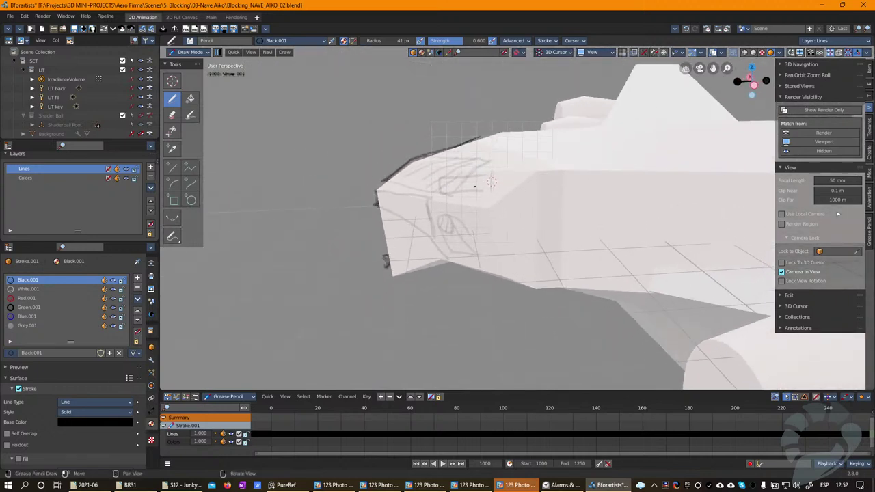
Step: Reposition the 3D cursor onto the hatched window on the upper front of the ship's hull
key(g)
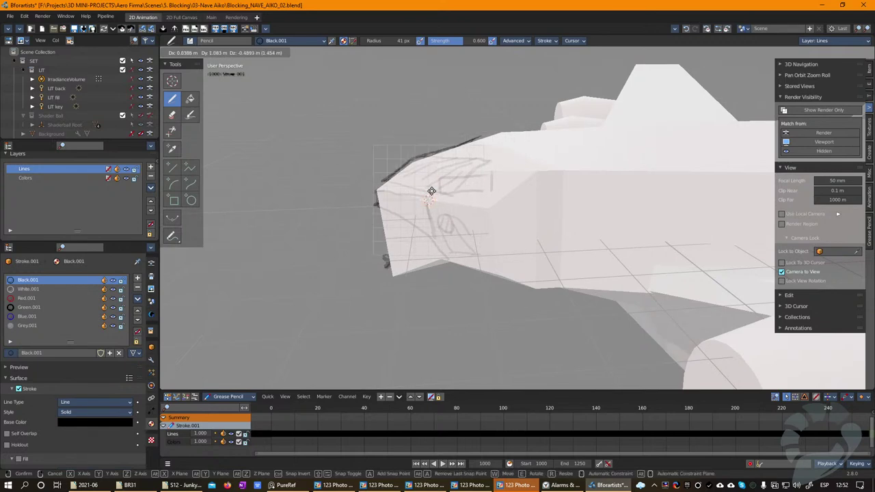
click(437, 193)
middle_drag(438, 194, 485, 182)
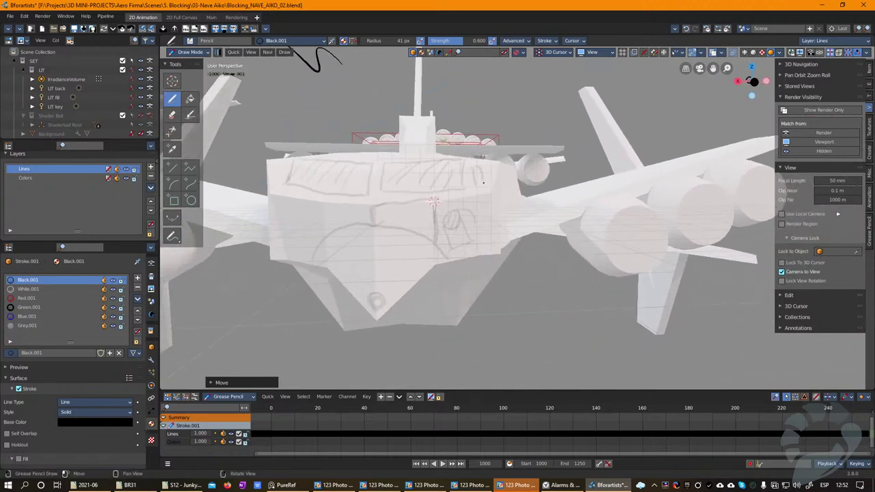
key(g)
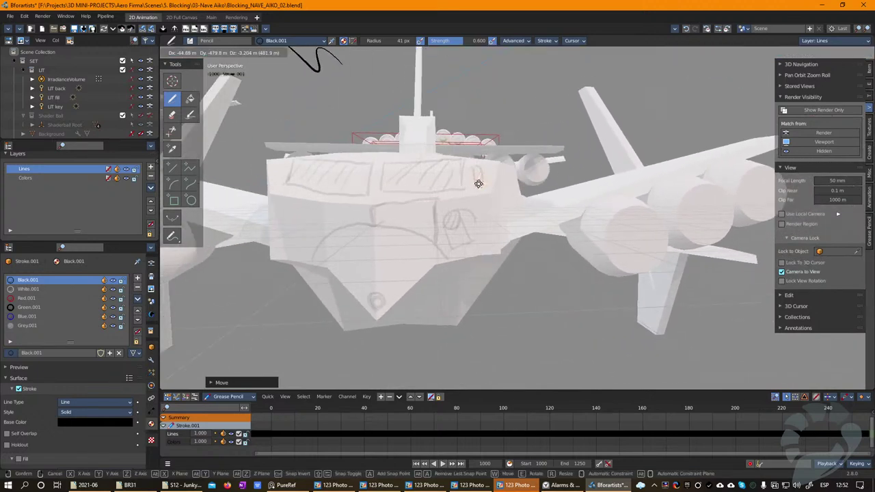
shift+right_drag(477, 183, 473, 184)
mouse_move(473, 184)
middle_down()
mouse_move(434, 185)
mouse_move(461, 187)
middle_up()
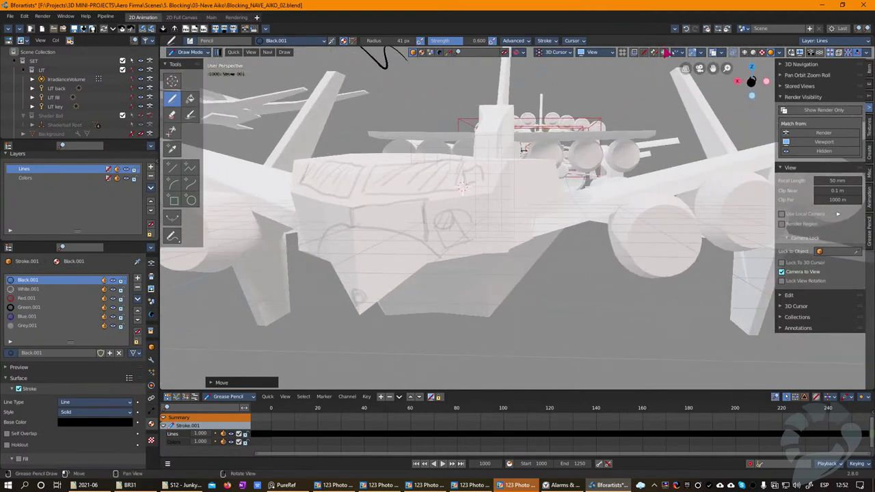
Step: Try the Side (Y-Z) drawing plane and return to Front (X-Z) for the Grease Pencil strokes
click(592, 52)
click(579, 90)
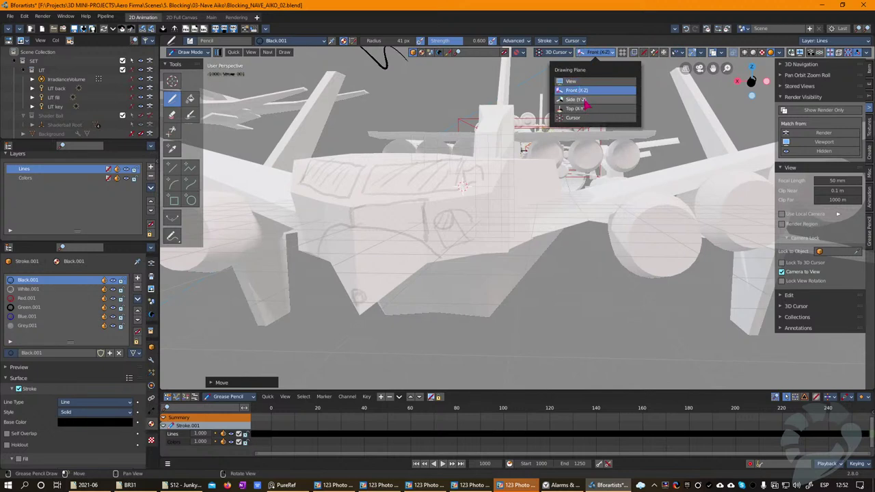
click(586, 99)
click(581, 90)
mouse_move(517, 179)
middle_down()
mouse_move(444, 192)
mouse_move(244, 200)
mouse_move(467, 205)
mouse_move(460, 199)
mouse_move(462, 226)
mouse_move(447, 213)
mouse_move(419, 229)
mouse_move(486, 222)
middle_up()
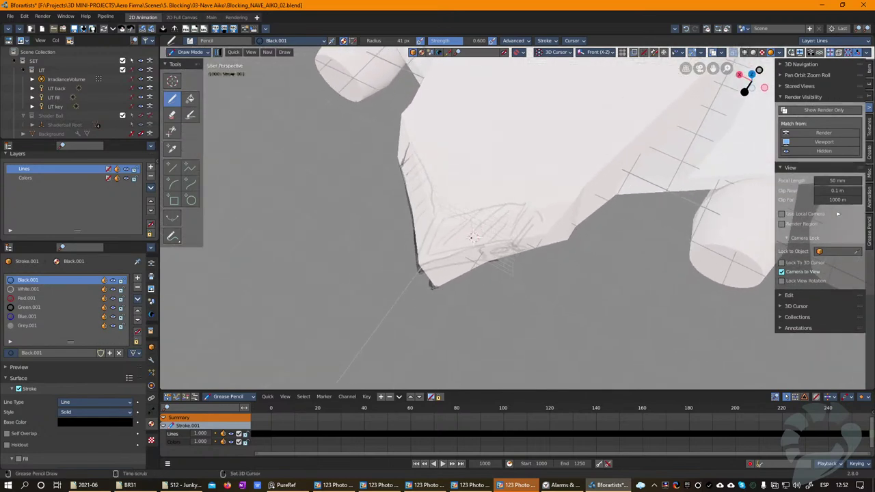
Step: Set the drawing plane to Cursor and sketch zigzag test strokes on and just above the hatched window
click(582, 53)
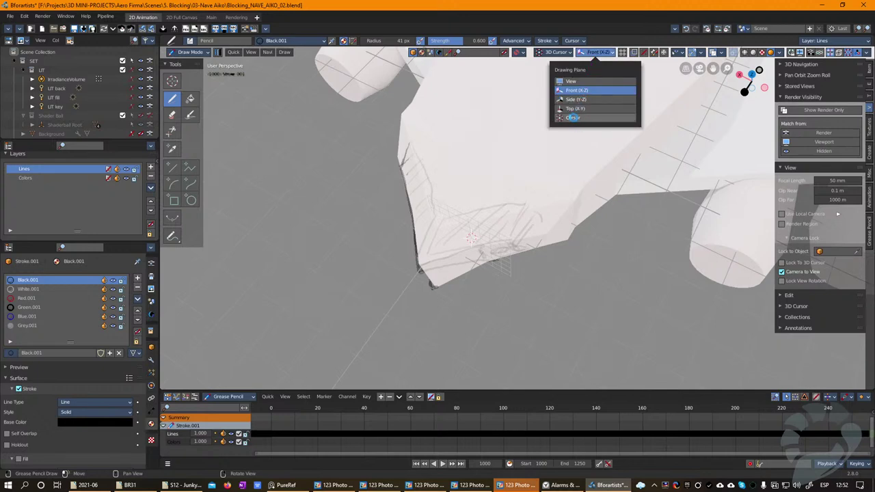
click(573, 117)
mouse_move(477, 229)
middle_down()
mouse_move(451, 242)
mouse_move(474, 227)
mouse_move(466, 222)
mouse_move(475, 218)
middle_up()
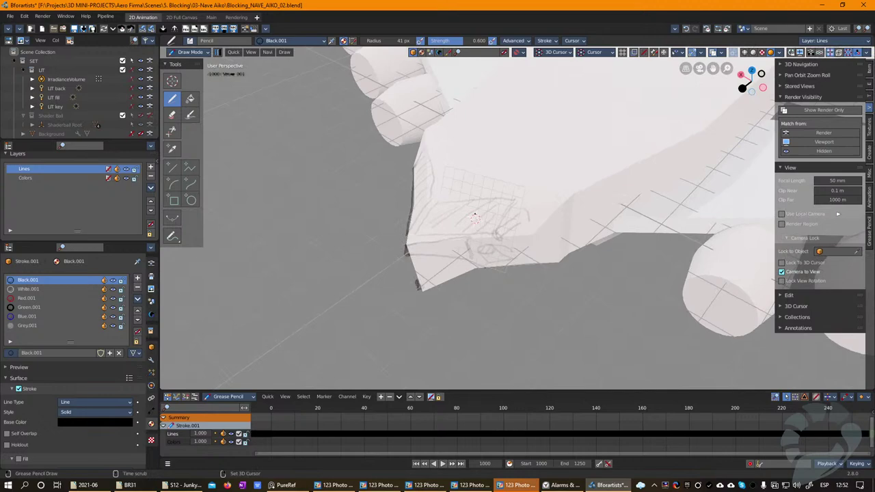
middle_drag(447, 217, 555, 194)
middle_drag(582, 147, 418, 201)
middle_drag(552, 201, 505, 125)
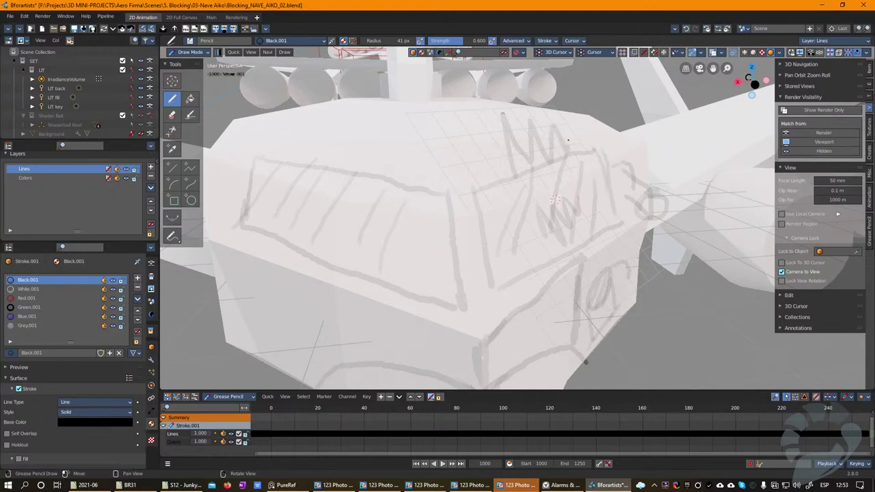
Step: Examine the zigzag test strokes against the ship's hull from the front, above and the side
mouse_move(567, 155)
middle_down()
mouse_move(412, 154)
mouse_move(251, 244)
middle_up()
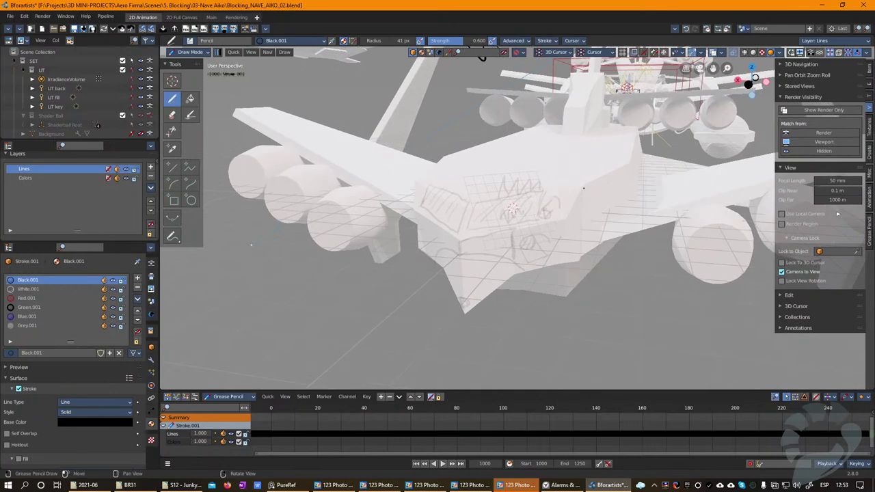
middle_drag(250, 244, 474, 238)
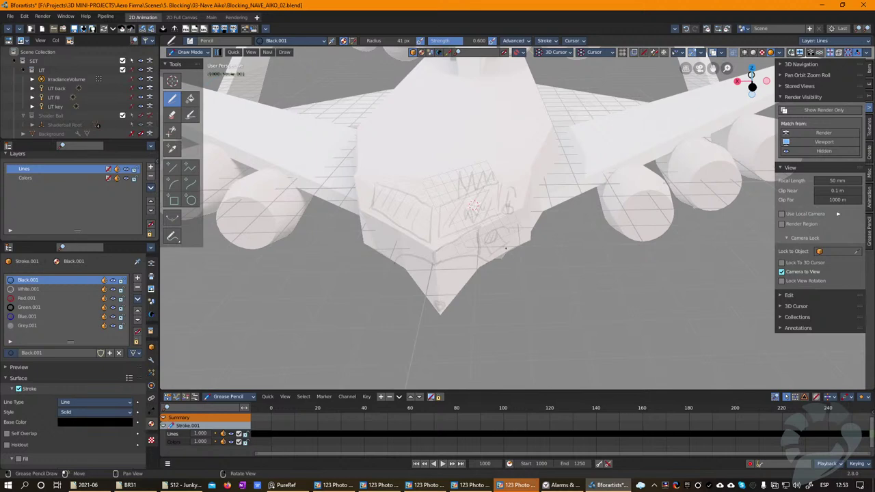
mouse_move(510, 187)
ctrl+middle_down()
mouse_move(512, 263)
mouse_move(521, 188)
ctrl+middle_up()
middle_drag(738, 123, 670, 87)
middle_drag(550, 311, 562, 341)
ctrl+middle_drag(506, 269, 530, 303)
middle_drag(576, 342, 570, 340)
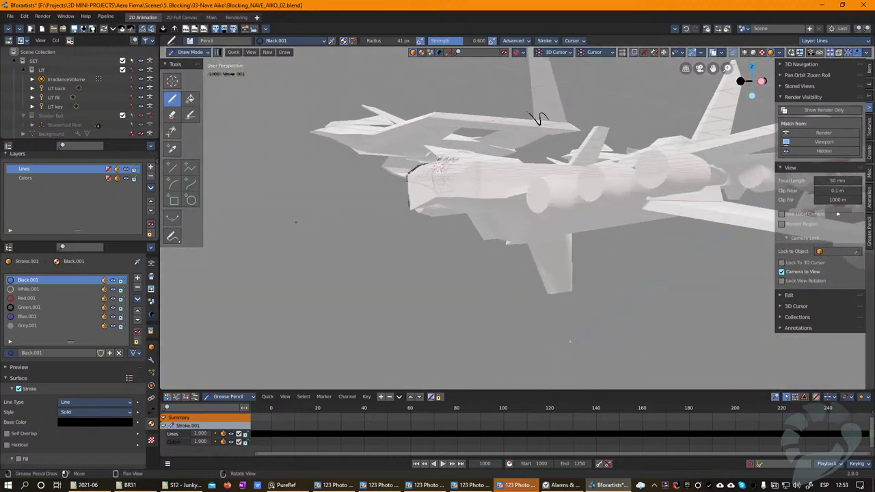
Step: Switch from Draw Mode to Object Mode, select the body of the small blue-finned ship and frame it up close
middle_drag(569, 341, 470, 257)
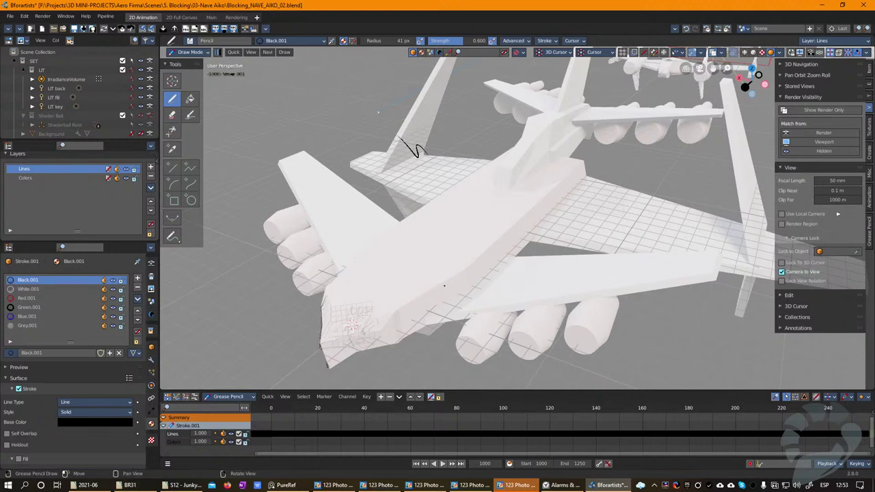
middle_drag(501, 301, 437, 170)
mouse_move(481, 150)
ctrl+middle_down()
mouse_move(481, 338)
mouse_move(482, 330)
ctrl+middle_up()
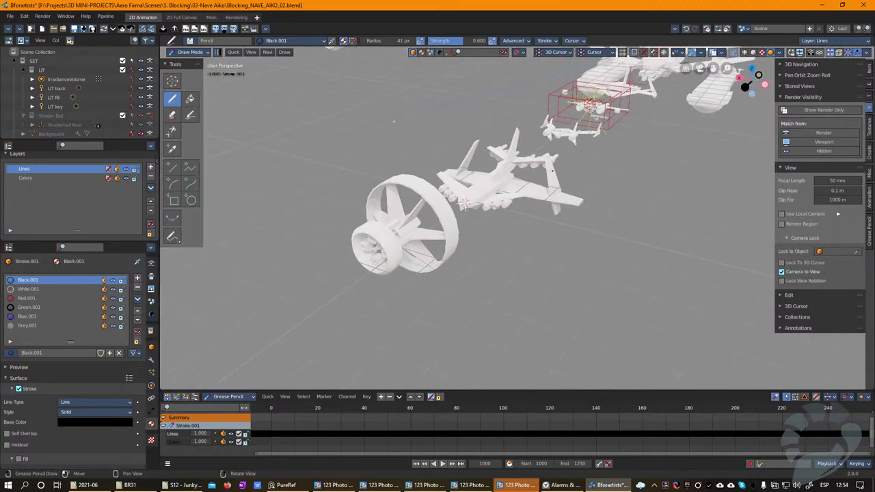
key(Tab)
click(592, 105)
key(KP_Decimal)
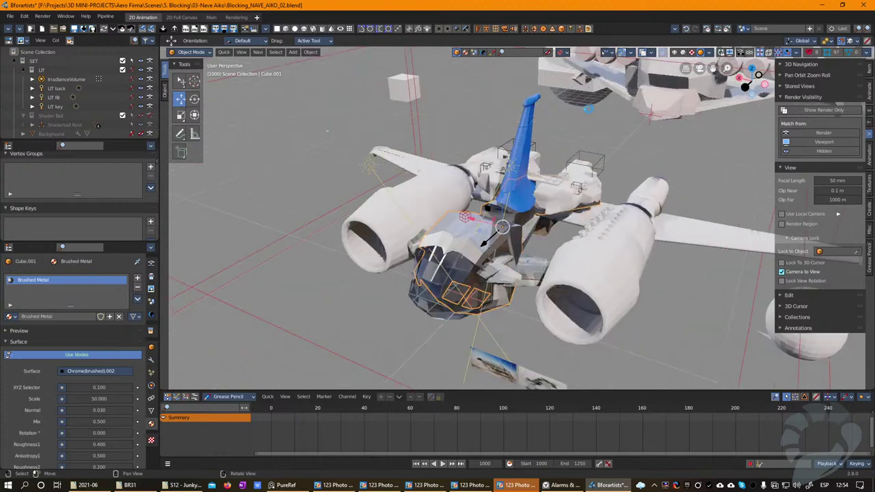
middle_drag(548, 247, 525, 271)
scroll(519, 270, up, 7)
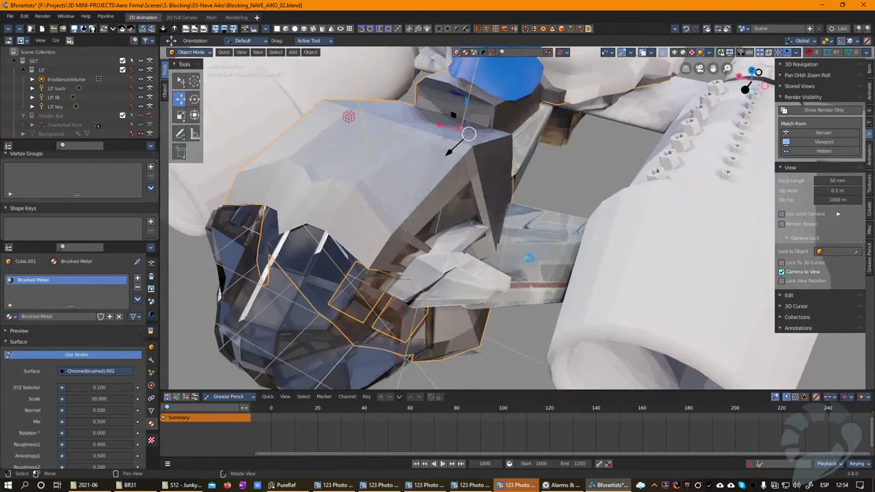
Step: Select the textured strut between the cockpit and the engine and examine how it joins the hull
click(528, 258)
scroll(529, 258, down, 5)
middle_drag(528, 258, 455, 240)
scroll(455, 239, up, 6)
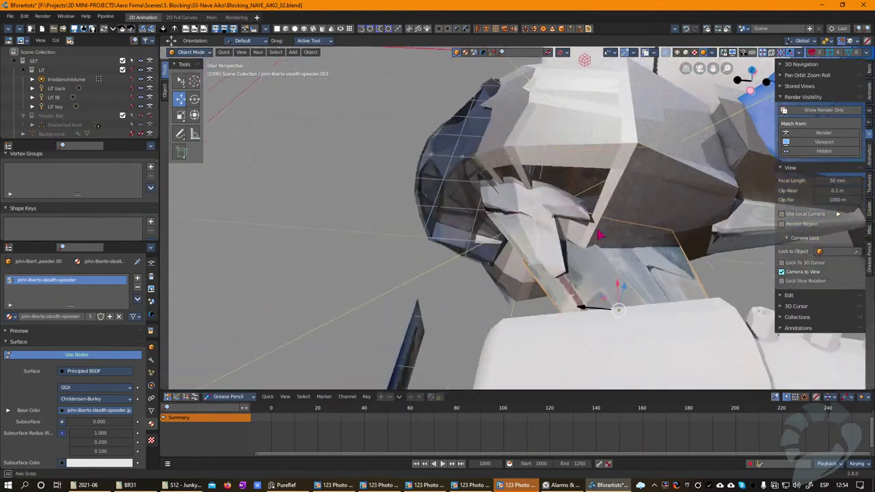
middle_drag(598, 234, 661, 143)
Step: Select the winged stealth-speeder piece beside the cockpit glass and shift it slightly
click(617, 196)
scroll(661, 143, up, 2)
scroll(662, 144, up, 2)
middle_drag(531, 211, 572, 205)
drag(574, 199, 613, 202)
click(589, 212)
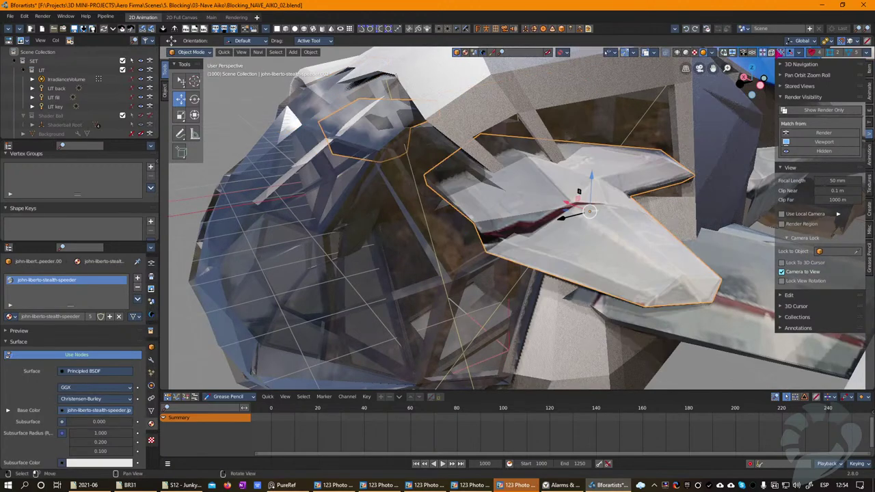
key(g)
click(604, 205)
Step: Examine the ship's assembled parts, including the 03-Tanque tanks behind the blue fin and the engine tube
middle_drag(620, 194, 594, 241)
middle_drag(491, 235, 434, 262)
middle_drag(524, 285, 536, 160)
click(603, 224)
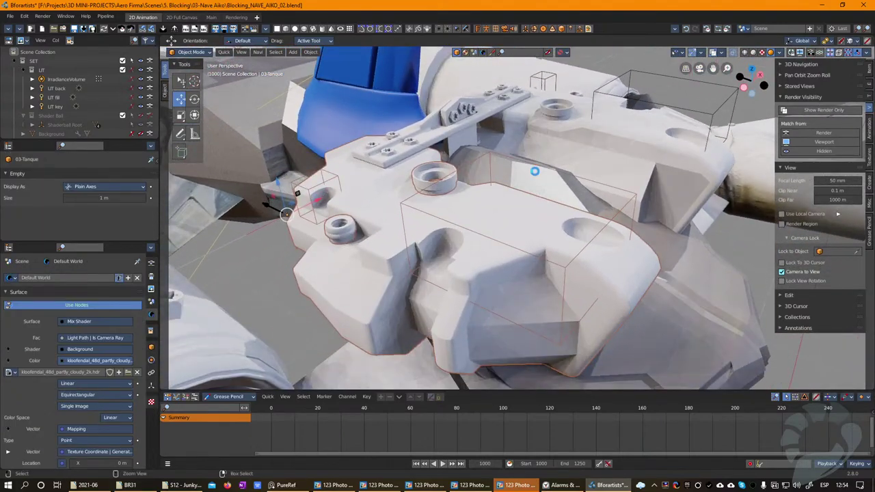
middle_drag(525, 217, 551, 320)
click(648, 260)
middle_drag(520, 238, 480, 220)
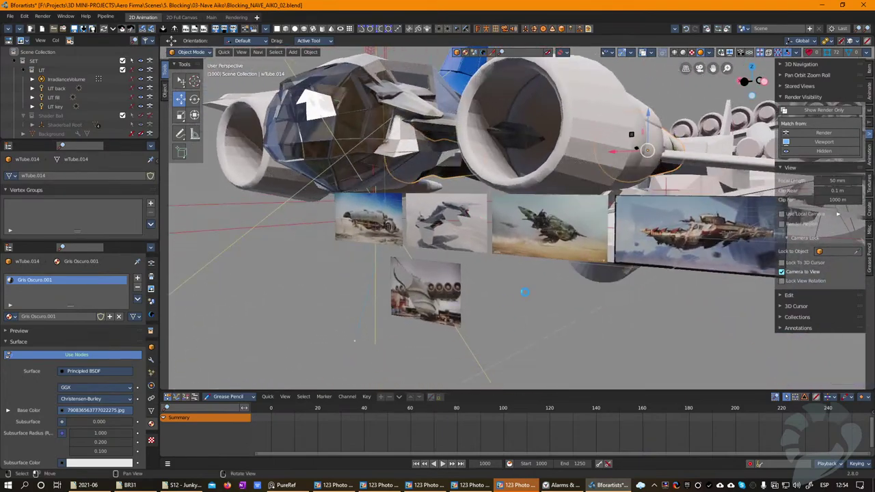
Step: Examine the reference images below the ship and select the SR_blast_sketch_99.3 picture
scroll(680, 216, down, 3)
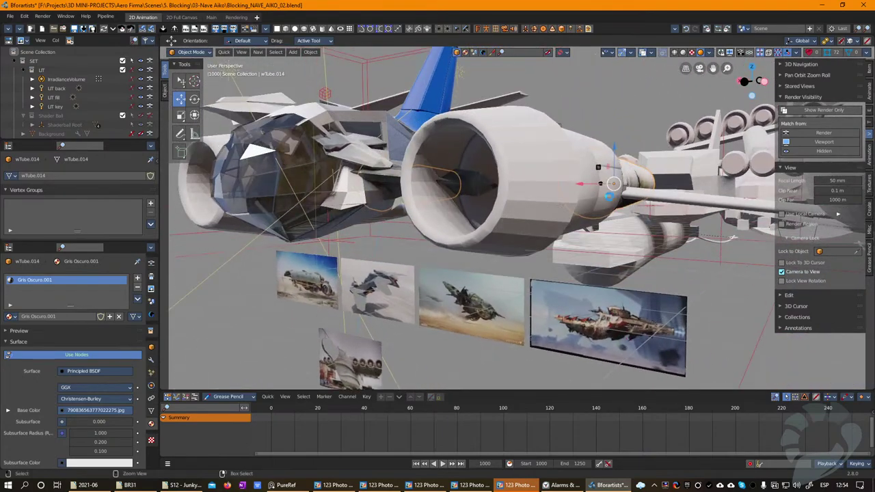
scroll(591, 301, down, 2)
middle_drag(592, 301, 609, 300)
click(538, 244)
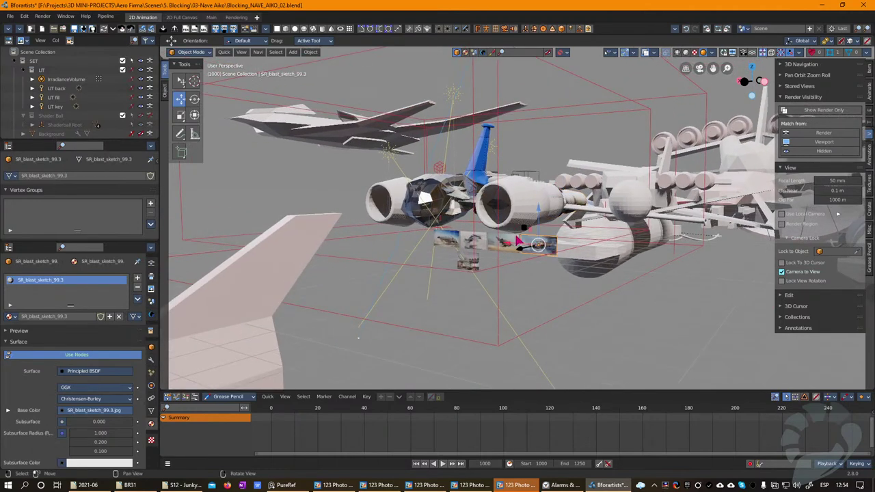
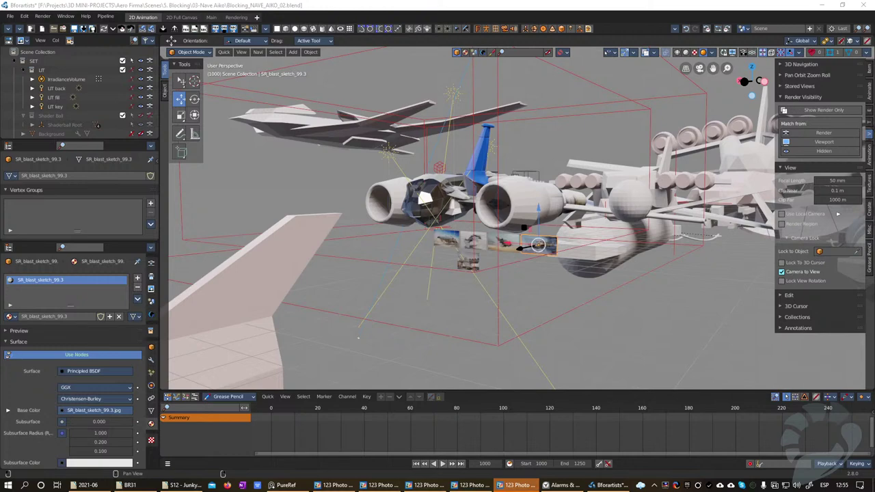
Step: Examine the line-up of blocked-out aircraft variants surrounding the textured ship in the scene
click(423, 294)
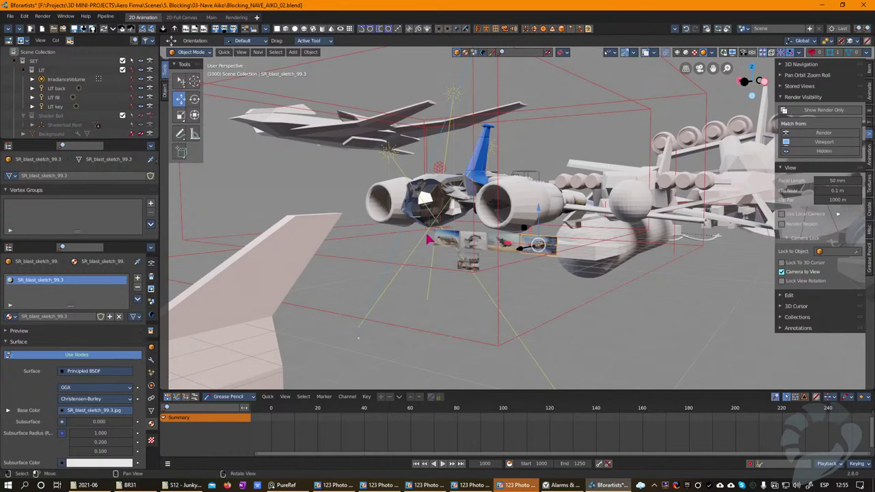
ctrl+middle_drag(440, 209, 439, 351)
right_drag(484, 196, 469, 233)
middle_drag(491, 188, 439, 248)
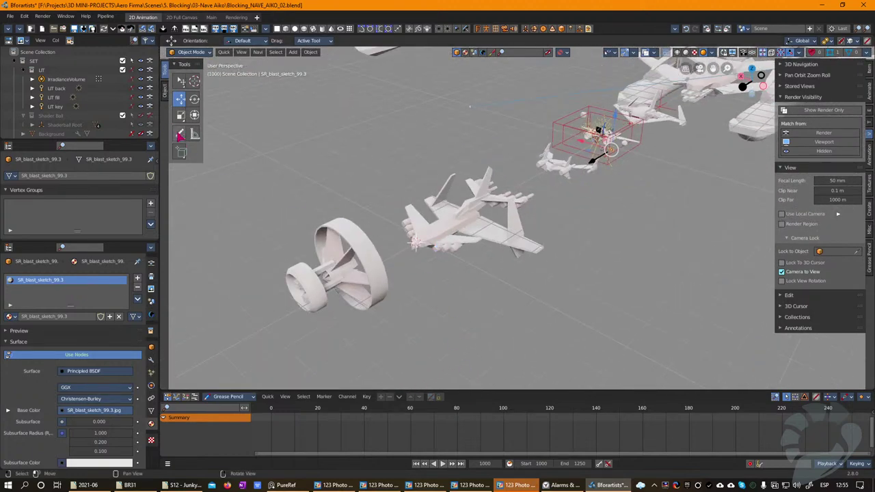
scroll(568, 158, up, 10)
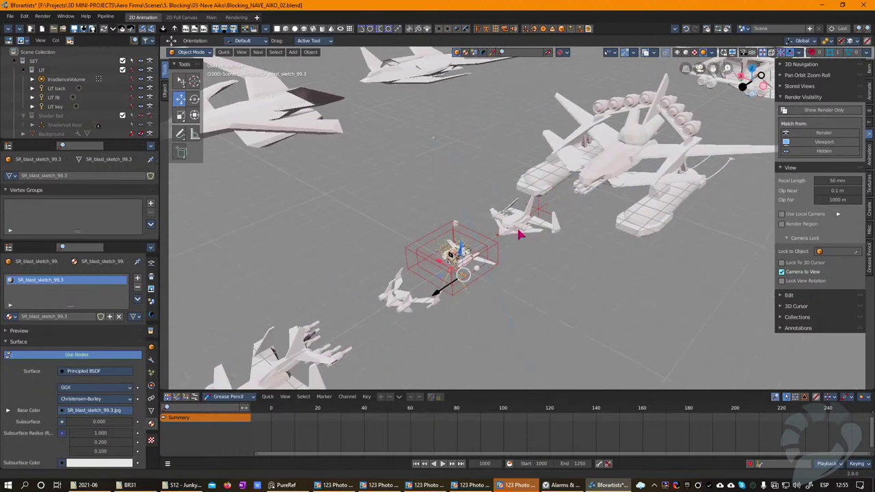
middle_drag(520, 186, 526, 83)
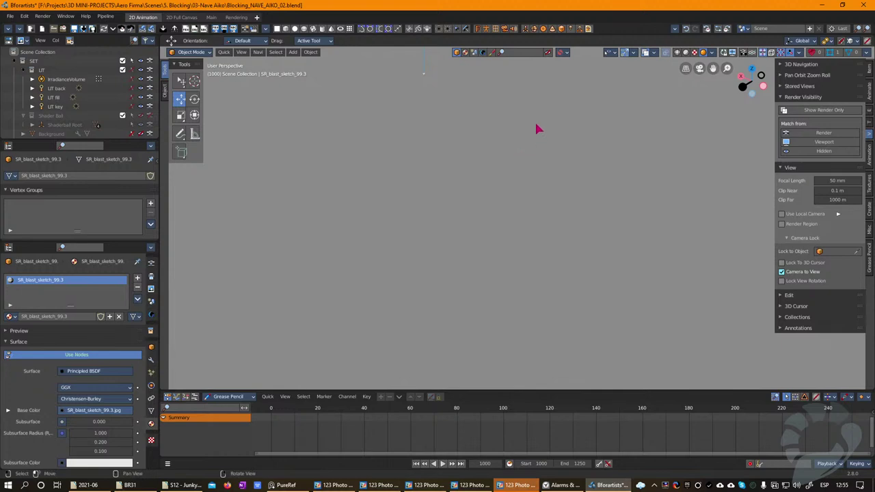
Step: Return to the blue-finned ship, select its cockpit glass and examine the ship from the other side
scroll(515, 151, down, 3)
right_drag(535, 185, 673, 107)
right_drag(604, 155, 544, 181)
click(344, 233)
middle_drag(471, 225, 649, 217)
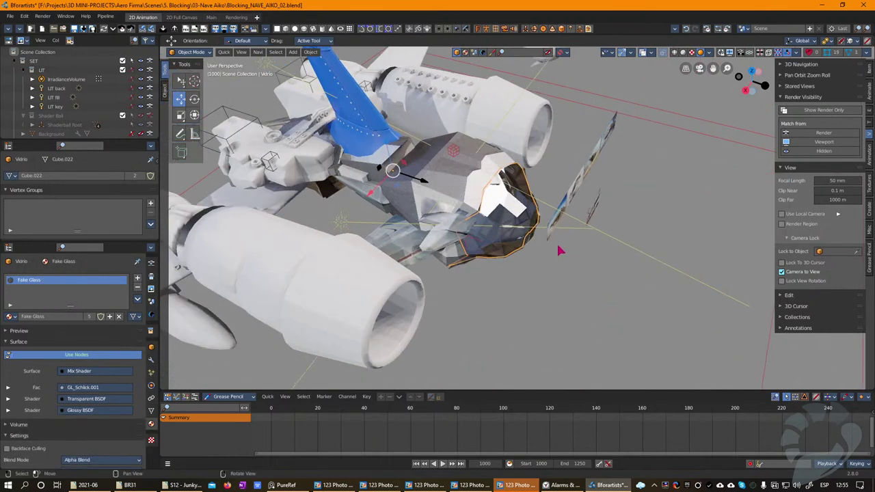
Step: Save the ship blocking scene and open the recent file ANIMATIC_02.blend, reloading it from a new file
click(63, 28)
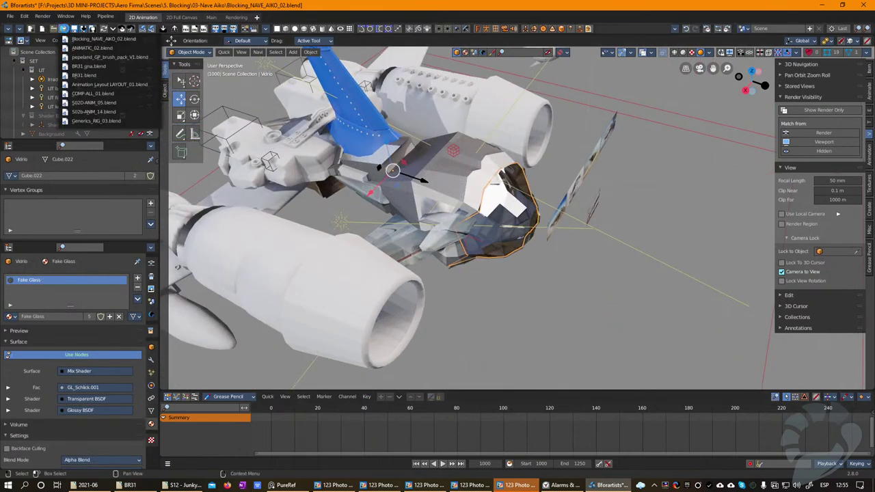
click(114, 39)
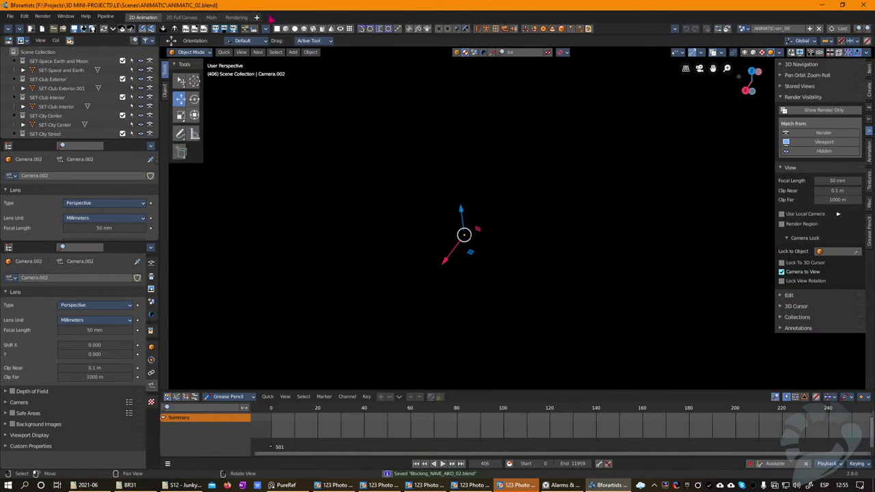
click(42, 29)
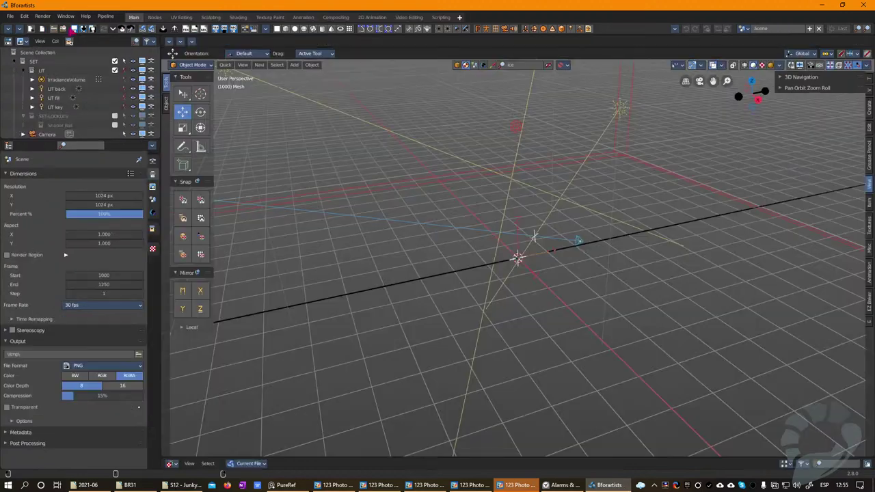
click(63, 28)
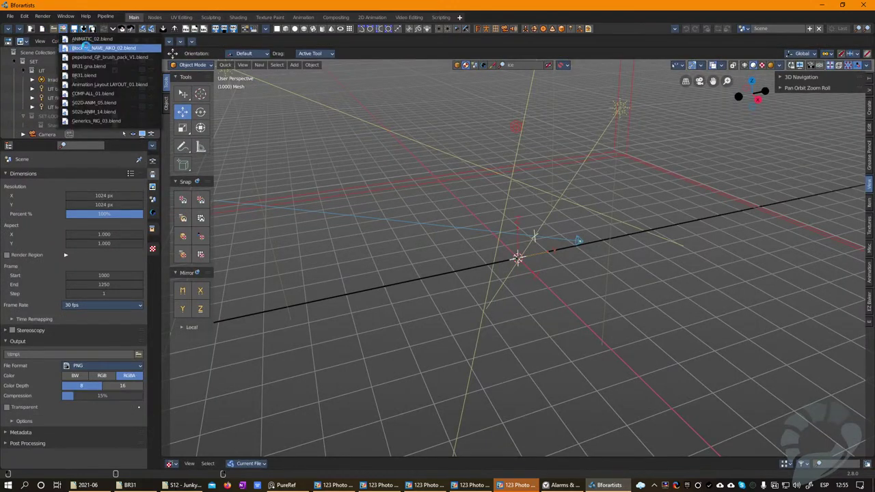
click(79, 40)
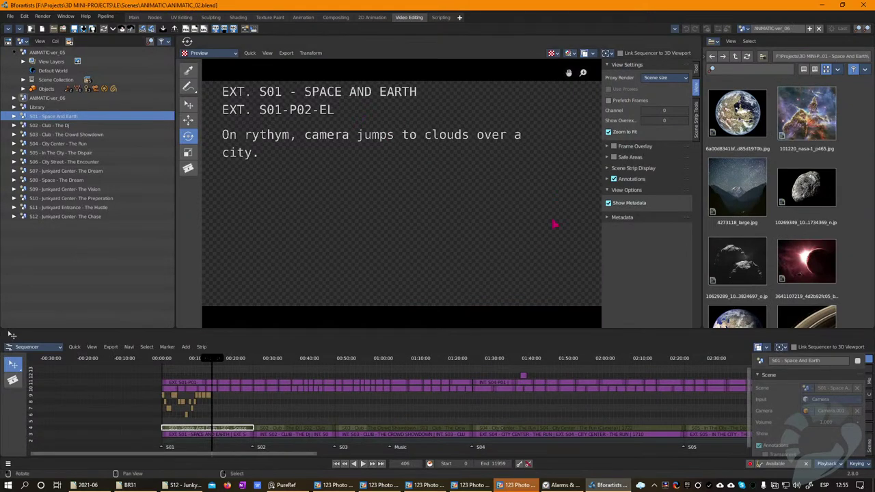
Step: Scrub the sequencer to shot S01-P03-L at frame 508 to review its scene description
scroll(201, 395, up, 5)
middle_drag(161, 397, 356, 402)
scroll(353, 444, up, 6)
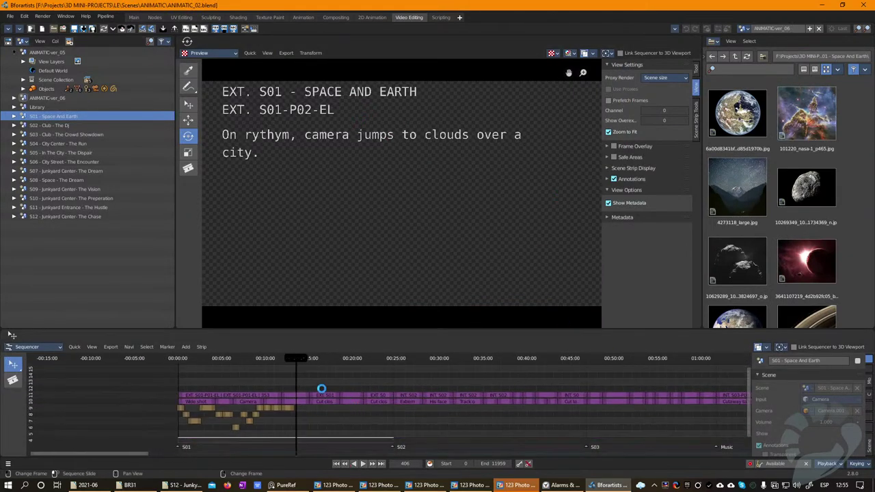
right_drag(322, 390, 327, 390)
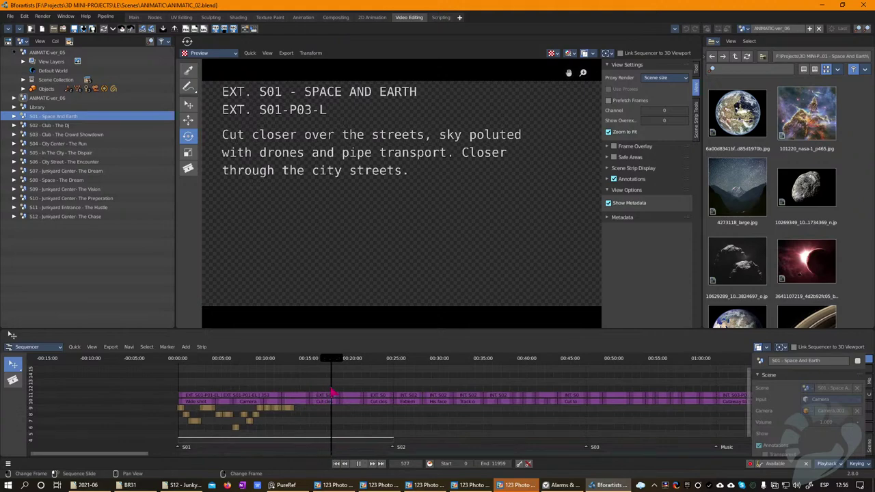
mouse_move(340, 393)
mouse_down()
mouse_move(352, 396)
mouse_move(189, 393)
mouse_move(321, 394)
mouse_move(292, 387)
mouse_move(326, 388)
mouse_up()
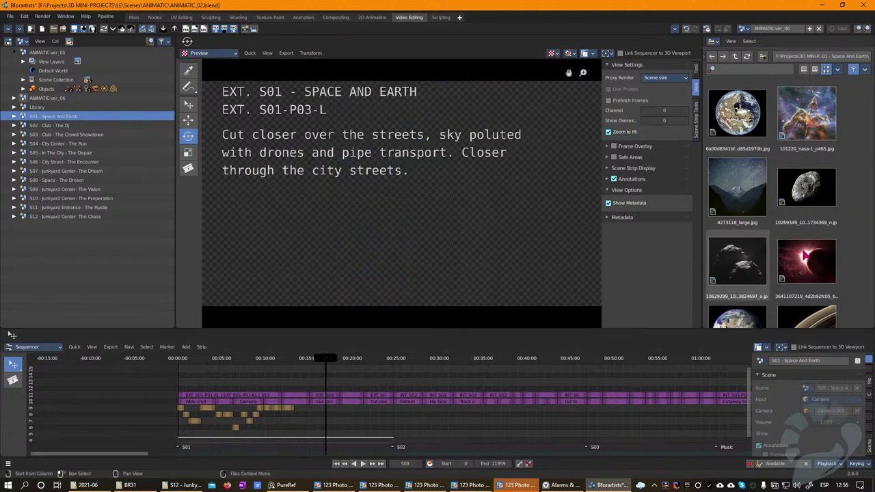
Step: Browse the reference pictures in the City folder and return to the parent folder
scroll(776, 115, down, 2)
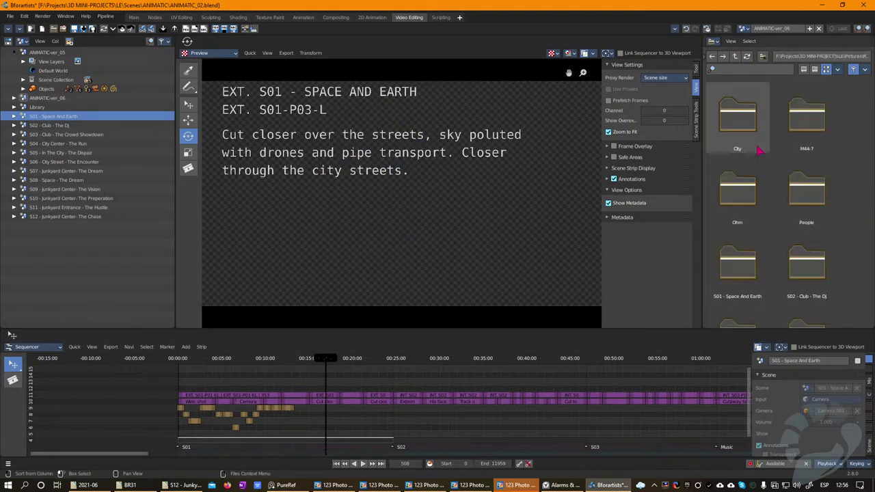
double_click(759, 104)
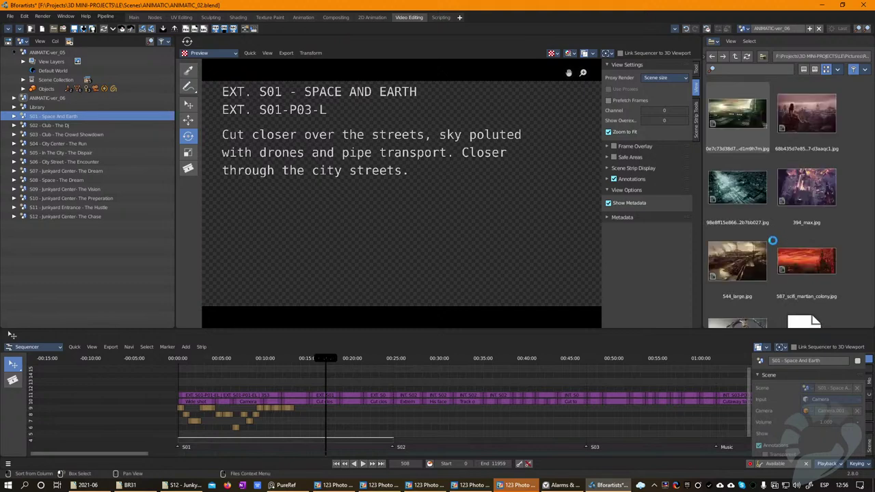
scroll(771, 247, down, 10)
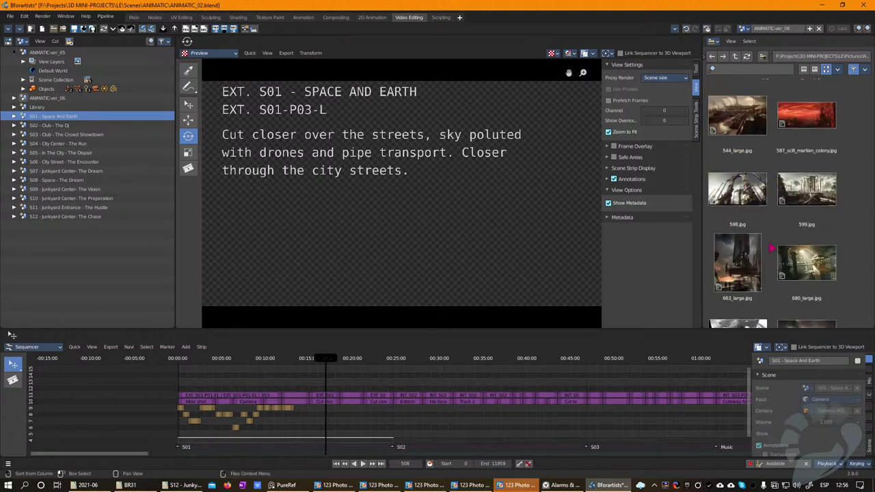
click(735, 56)
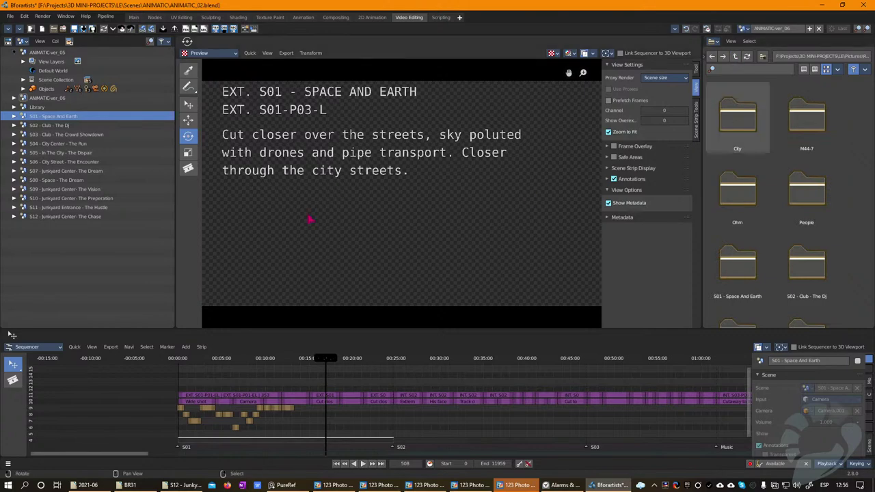
Step: Scrub the animatic back to the opening S01-P01-EL shot and examine its image strips close up
right_click(295, 372)
key(space)
right_drag(295, 372, 212, 361)
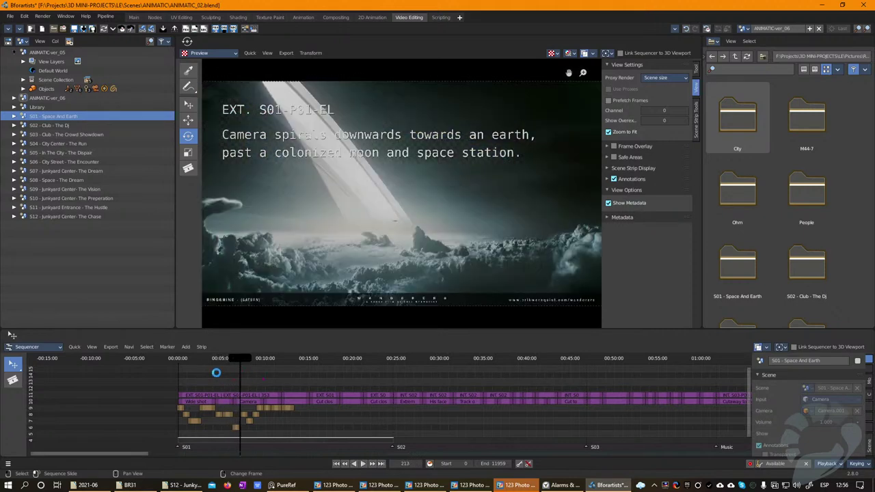
right_click(183, 376)
right_drag(183, 380, 181, 382)
key(space)
scroll(179, 389, up, 6)
middle_drag(61, 399, 335, 403)
scroll(304, 406, up, 12)
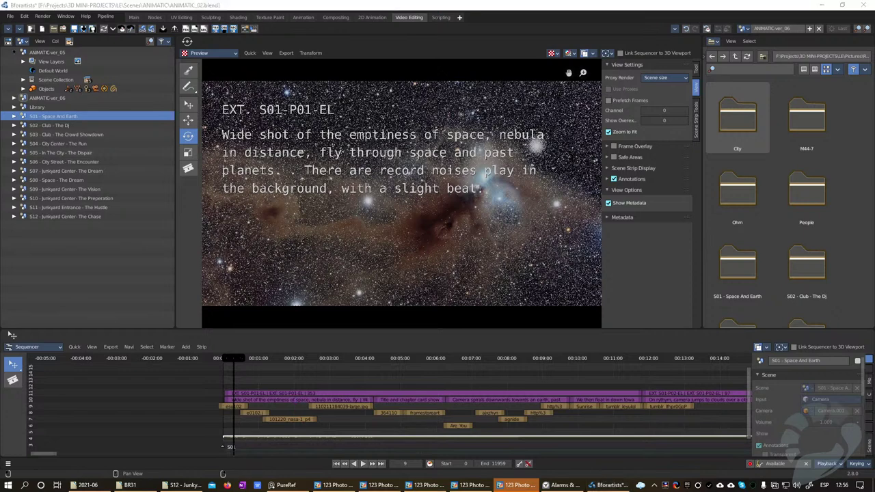
click(411, 422)
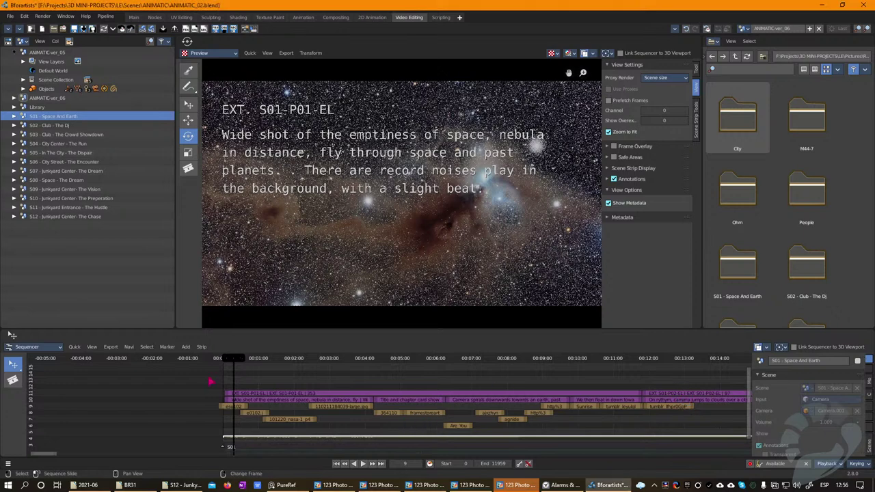
Step: Play the animatic from the opening into shot S01-P02-EL, stop it and scrub back to frame 38
key(space)
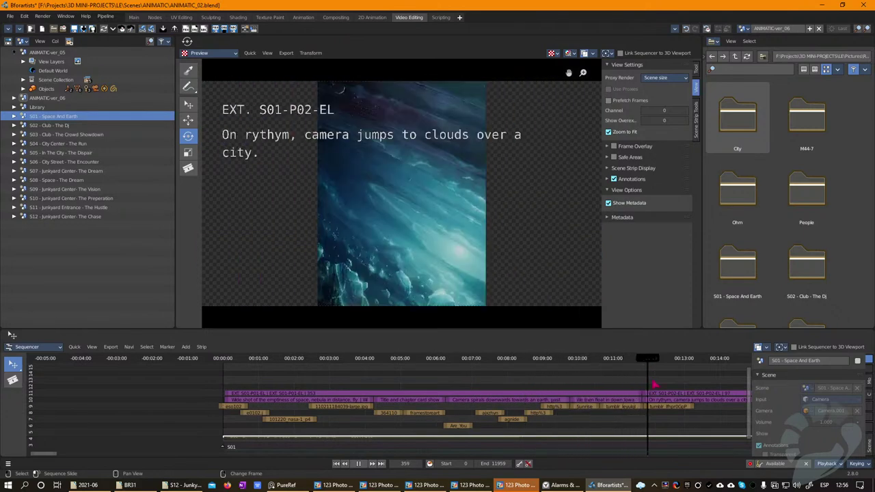
key(space)
middle_drag(652, 381, 632, 377)
right_drag(596, 382, 247, 386)
key(space)
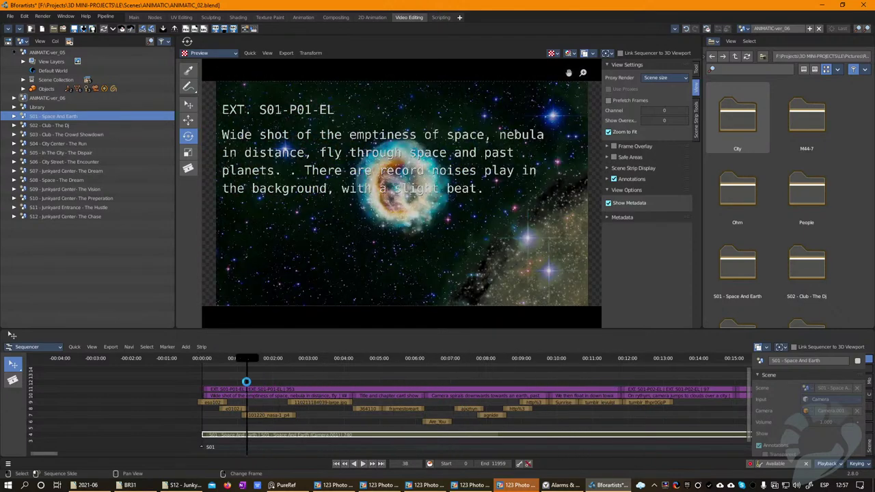
click(121, 485)
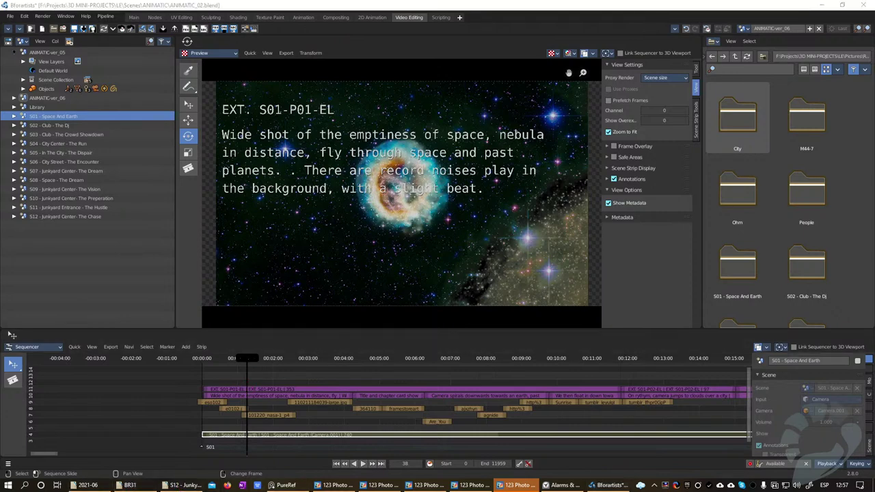
key(super)
key(super)
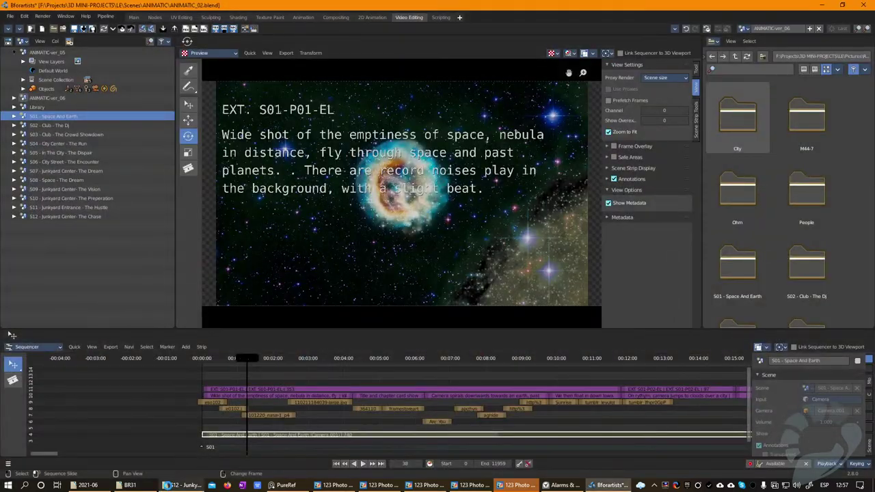
Step: Switch to File Explorer and open the 3. ADVANCED folder inside Pictures > Brief, showing its contents as large thumbnails
click(174, 485)
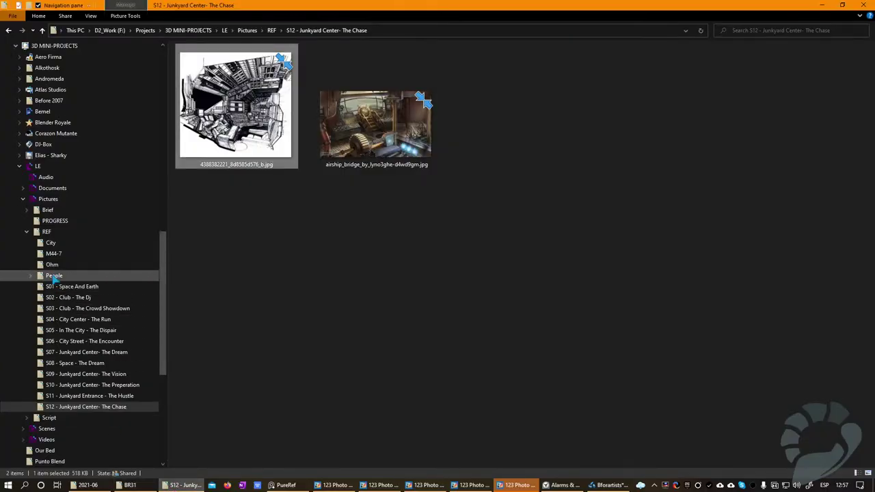
click(27, 231)
click(46, 211)
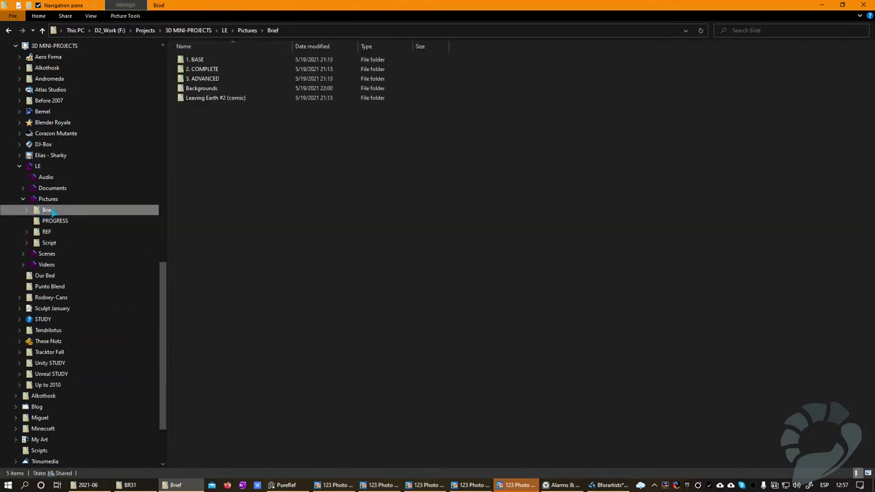
ctrl+scroll(234, 121, up, 3)
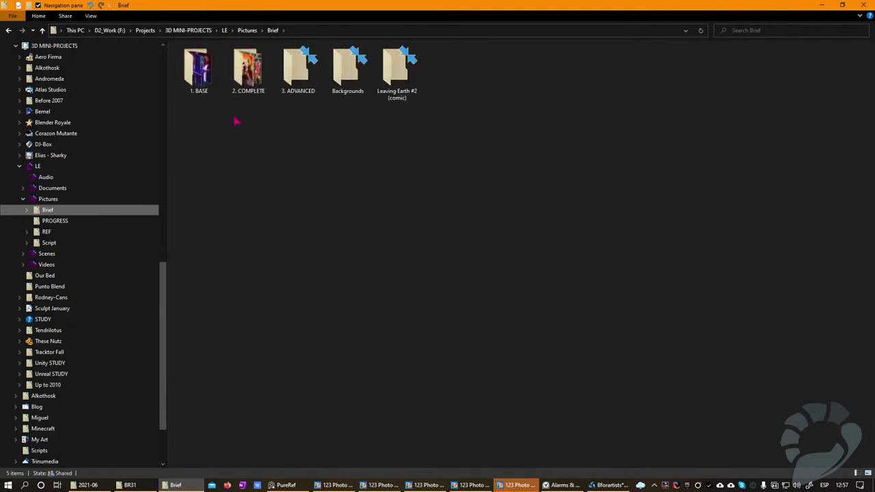
click(383, 90)
double_click(383, 89)
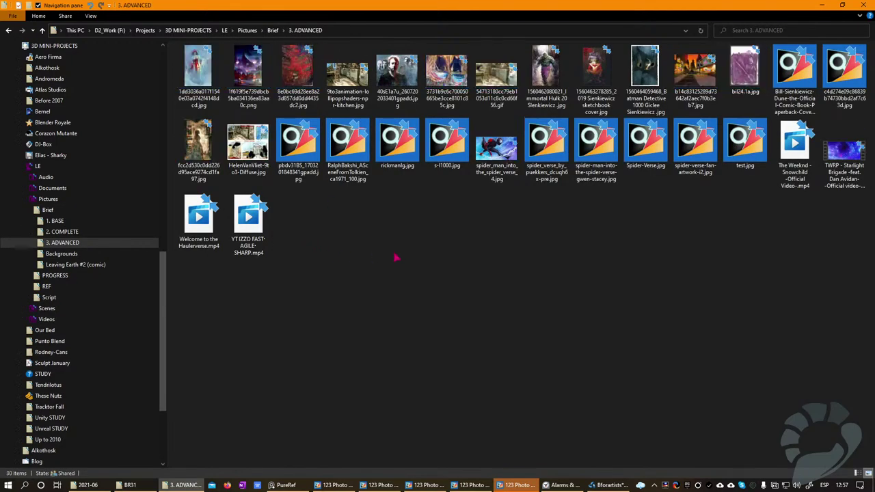
ctrl+scroll(394, 257, up, 1)
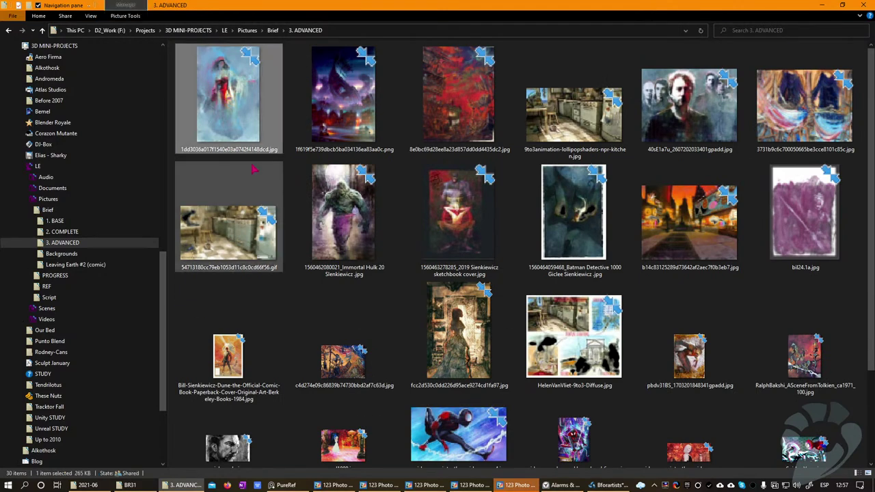
Step: Load all the still images of the 3. ADVANCED folder, without the videos, into a PureRef board and enlarge its window
scroll(294, 205, down, 3)
click(343, 427)
key(shift+Home)
drag(340, 253, 429, 250)
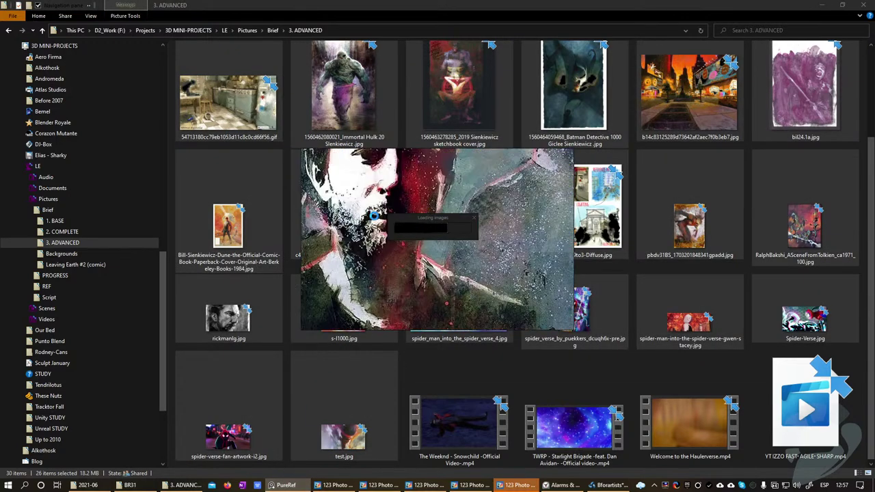
drag(303, 149, 53, 3)
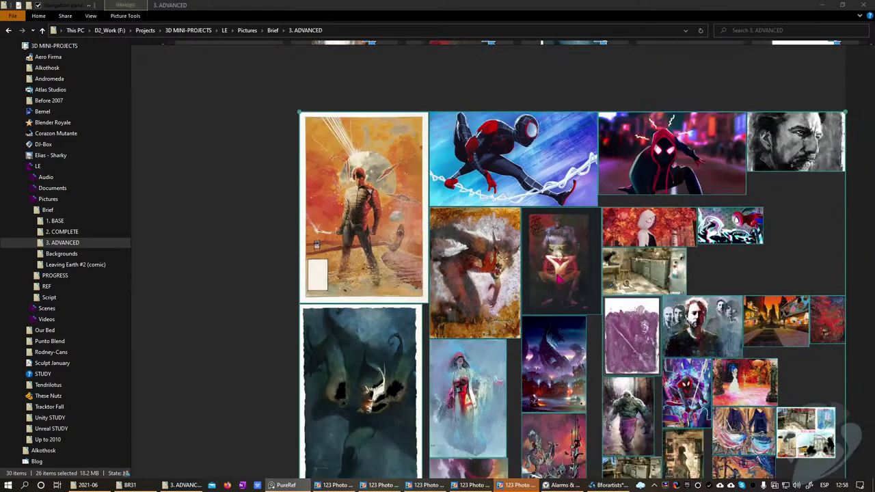
Step: Survey the whole reference board and examine the purple night city painting and the artworks around it
middle_drag(660, 386, 622, 360)
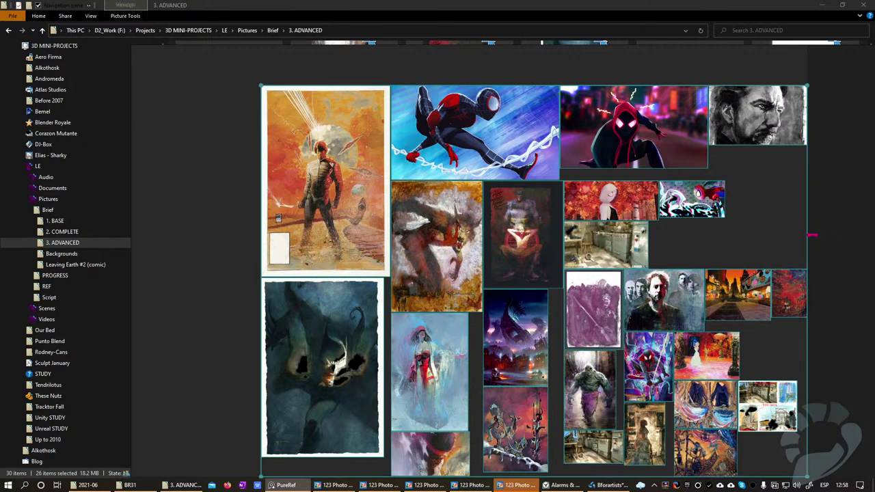
middle_drag(652, 371, 626, 275)
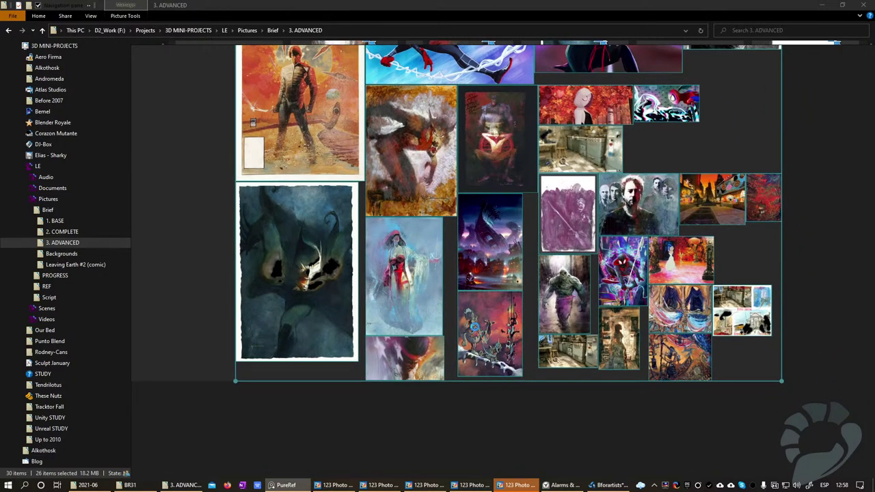
scroll(475, 328, up, 5)
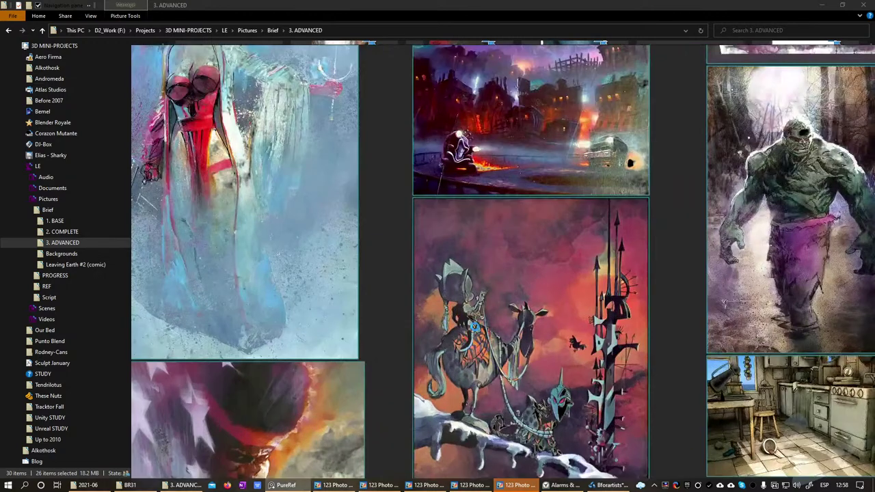
middle_drag(562, 224, 413, 375)
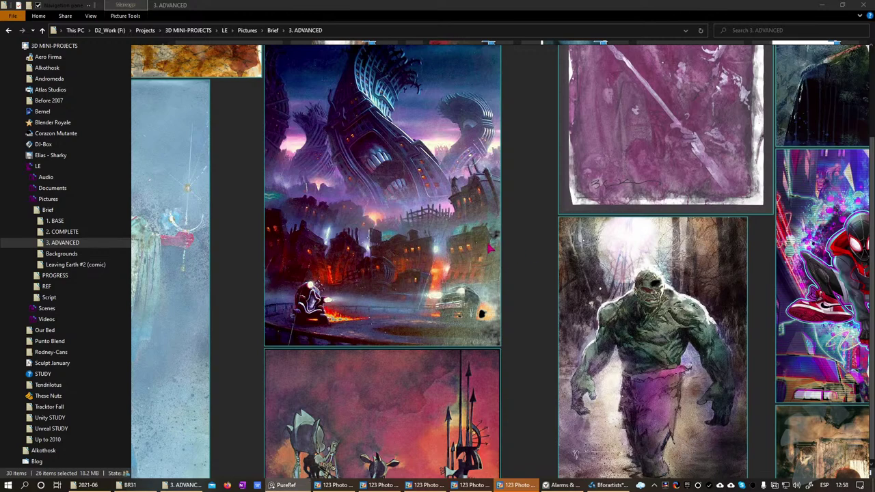
scroll(486, 245, down, 3)
middle_drag(375, 210, 384, 341)
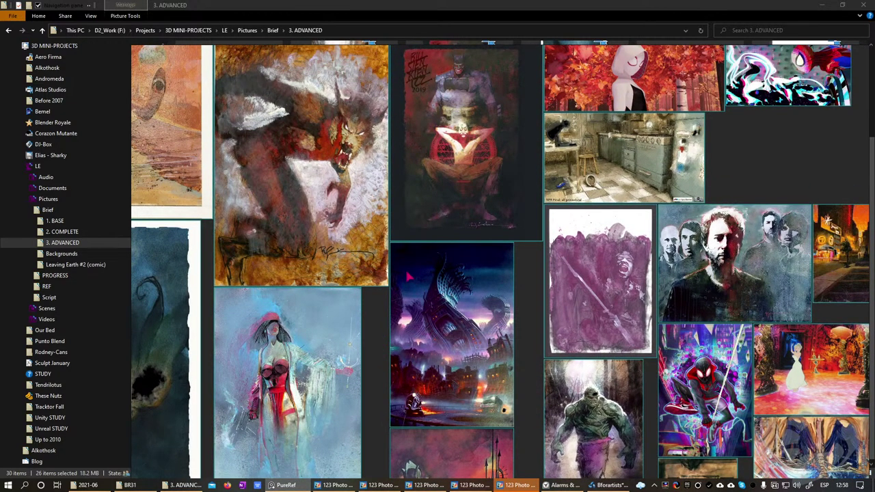
middle_drag(224, 250, 509, 291)
scroll(446, 261, down, 5)
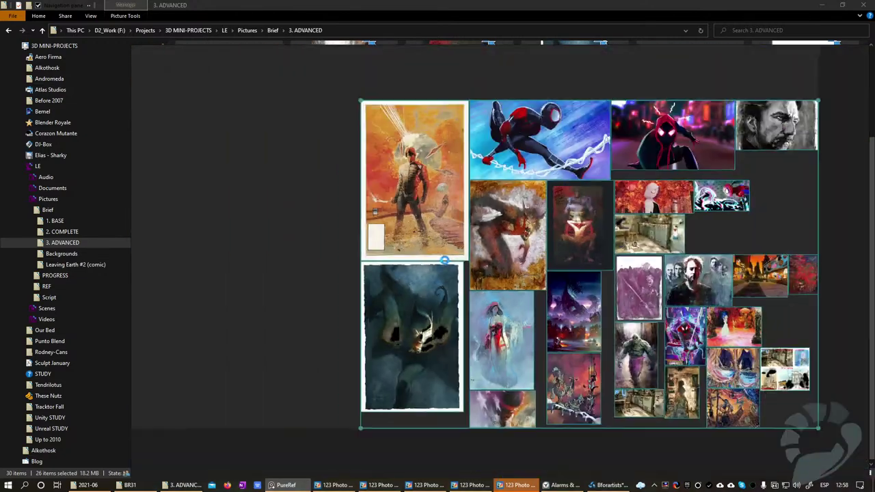
Step: Examine the seated Batman and snarling beast paintings up close, continuing across to the orange swordsman cover
scroll(595, 236, up, 6)
middle_drag(609, 305, 378, 222)
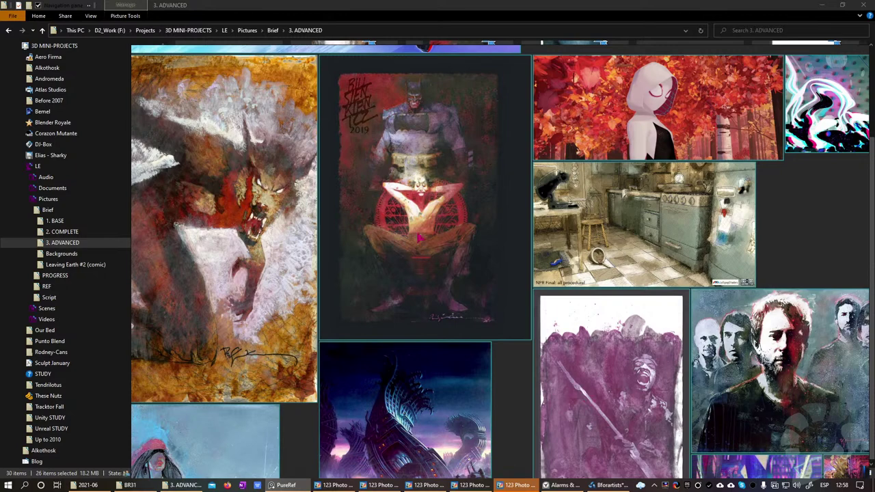
mouse_move(502, 306)
middle_down()
mouse_move(468, 276)
mouse_move(584, 334)
middle_up()
scroll(283, 236, up, 4)
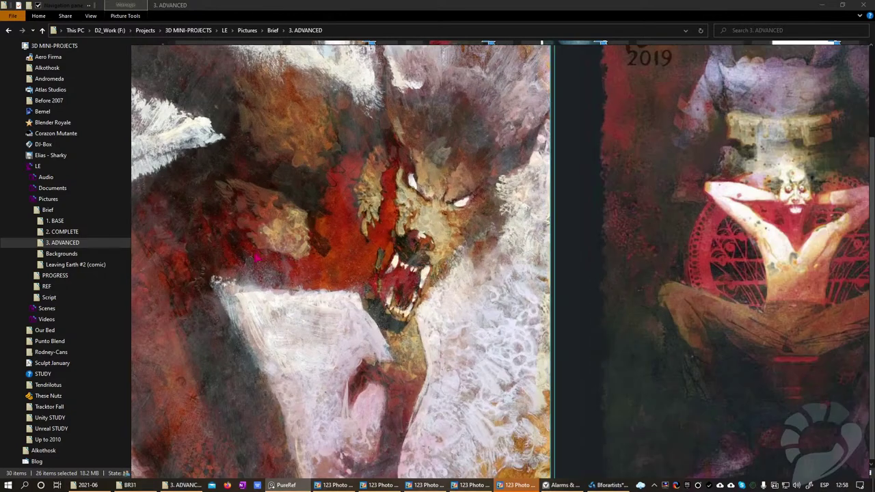
scroll(257, 256, up, 1)
middle_drag(266, 260, 454, 296)
middle_drag(580, 218, 587, 250)
scroll(587, 249, down, 1)
middle_drag(332, 172, 432, 267)
middle_drag(299, 294, 647, 296)
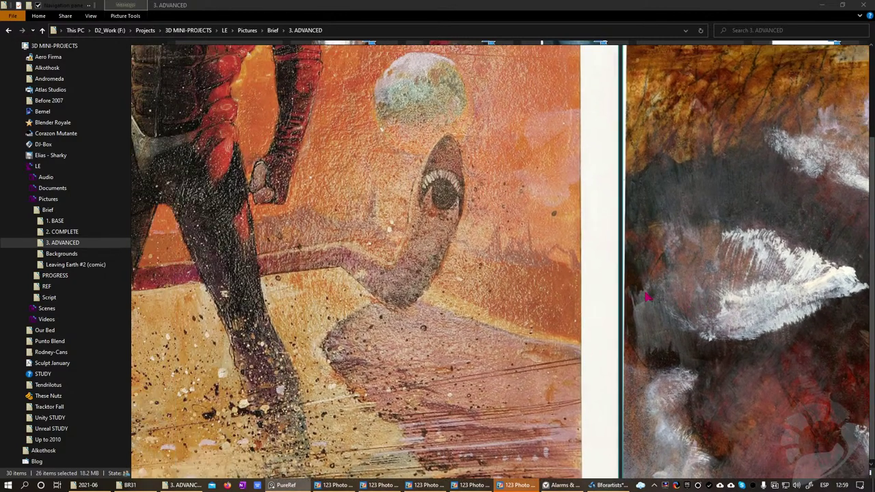
Step: Inspect the brushwork of the snarling beast painting at high magnification, then view it among its neighbouring artworks
scroll(498, 293, down, 5)
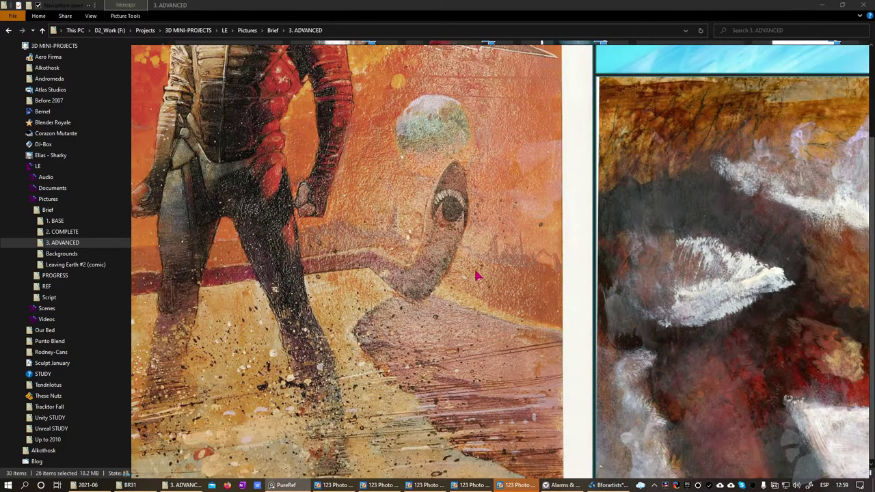
scroll(443, 405, up, 8)
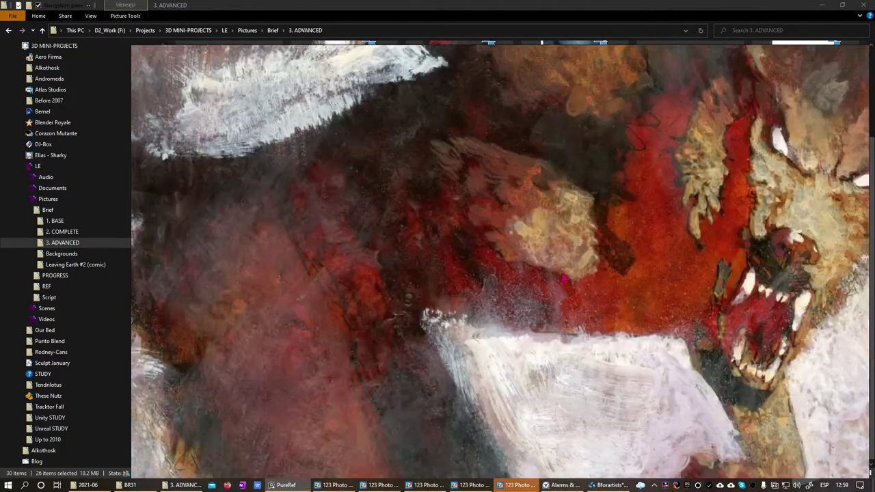
middle_drag(732, 366, 584, 317)
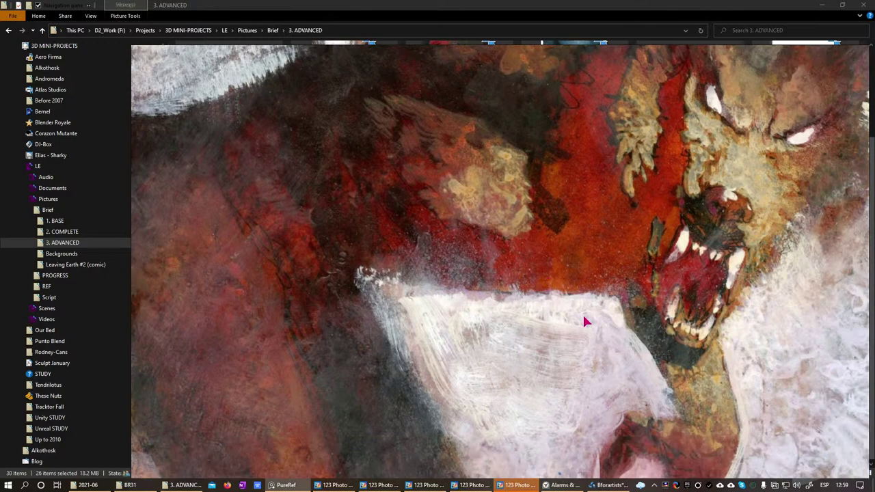
scroll(586, 321, down, 4)
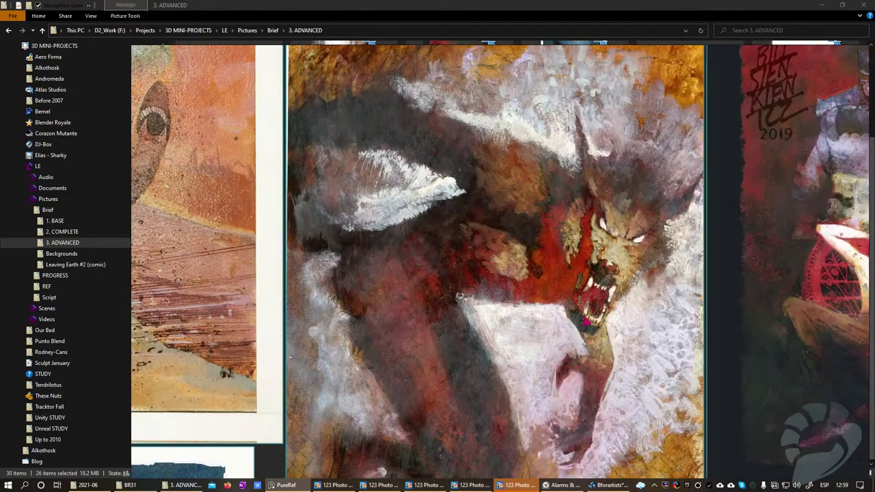
mouse_move(735, 402)
middle_down()
mouse_move(637, 382)
mouse_move(572, 387)
mouse_move(584, 297)
middle_up()
scroll(574, 388, down, 4)
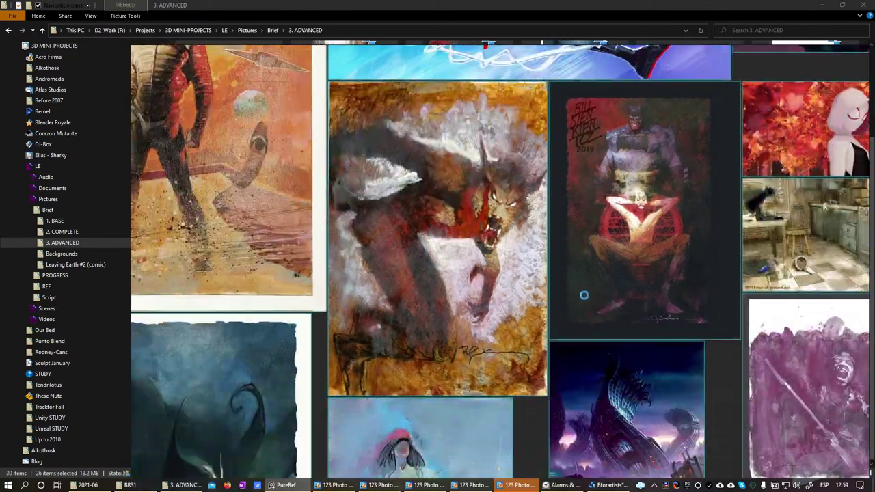
Step: Examine the painting of the woman in red and the dark blue creature painting beside it
mouse_move(513, 451)
middle_down()
mouse_move(517, 396)
mouse_move(557, 304)
middle_up()
scroll(449, 360, up, 5)
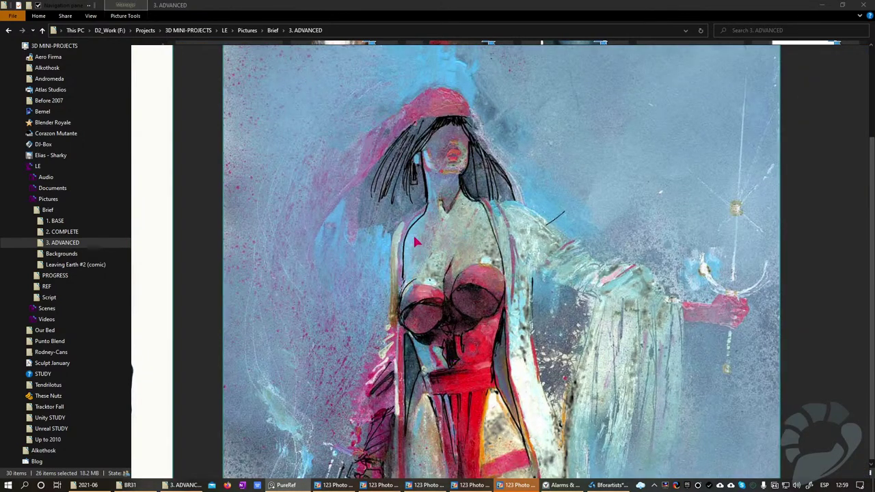
middle_drag(398, 372, 449, 310)
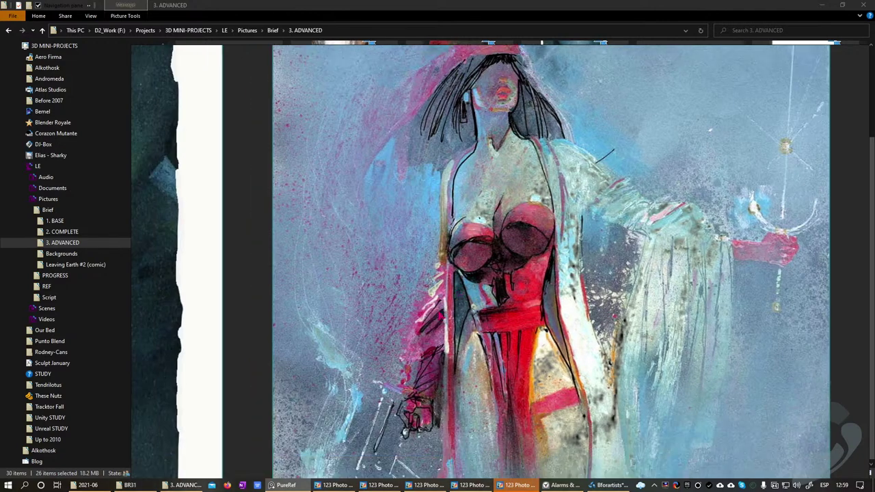
scroll(438, 311, down, 5)
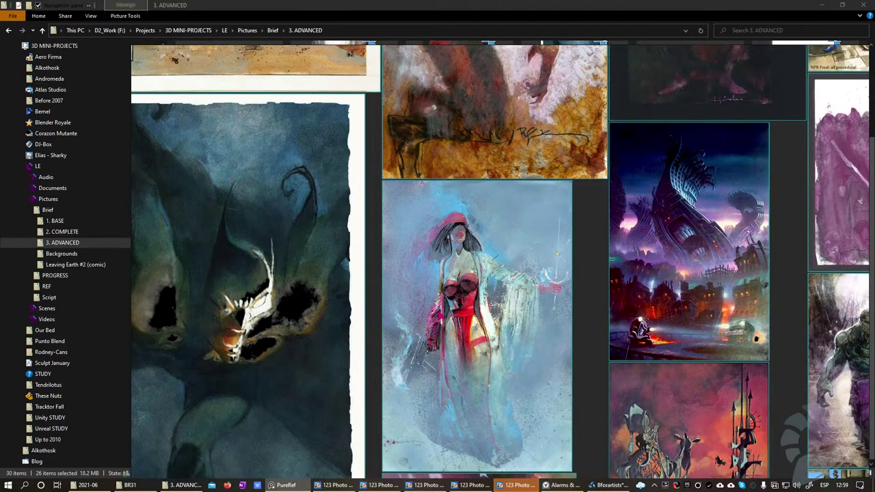
scroll(253, 287, up, 2)
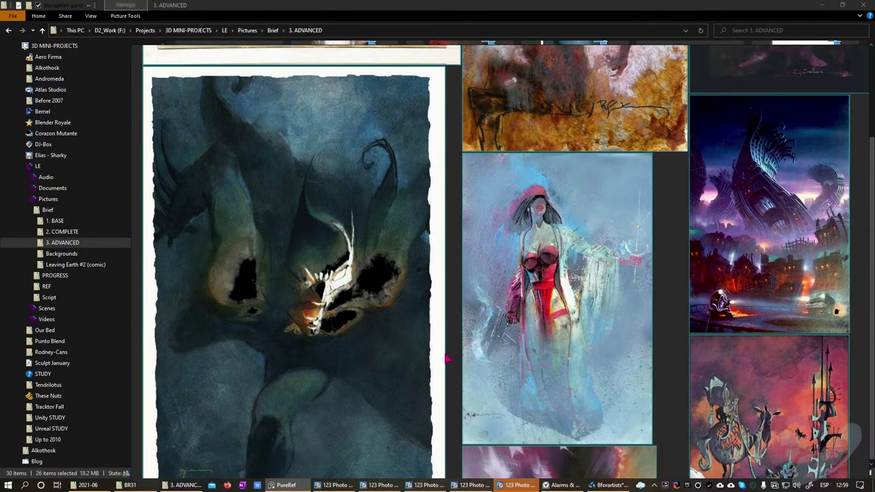
scroll(266, 257, up, 3)
scroll(266, 257, up, 1)
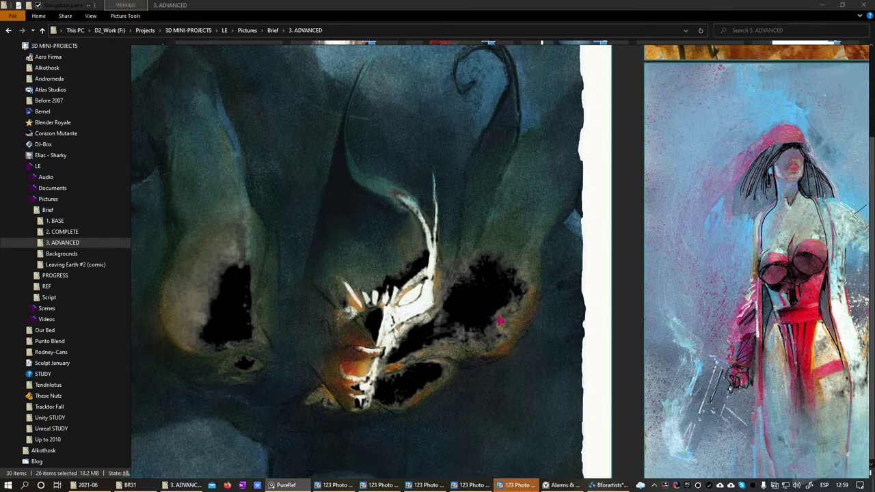
scroll(498, 315, down, 2)
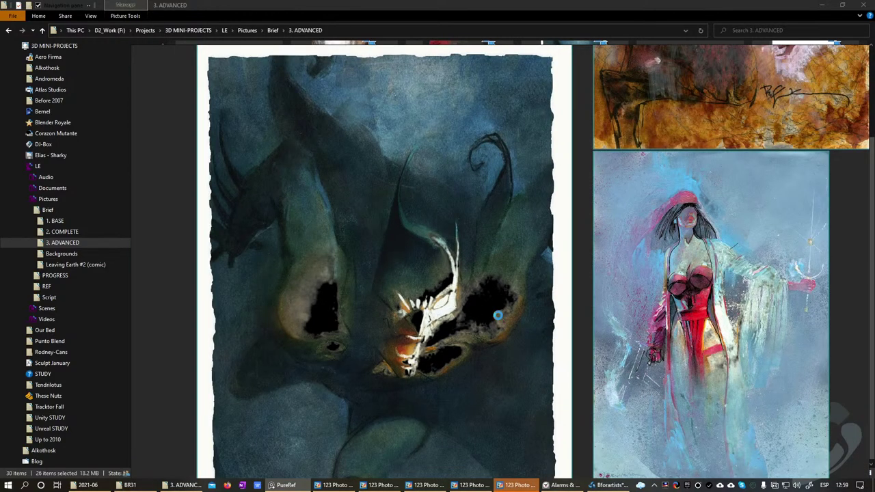
Step: Study the artworks along the board's lower edge, including the portrait with stars and the red-sky riders painting
scroll(499, 318, down, 3)
mouse_move(503, 325)
middle_down()
mouse_move(486, 260)
mouse_move(428, 160)
middle_up()
scroll(523, 283, up, 6)
scroll(522, 283, up, 2)
scroll(523, 283, up, 1)
scroll(523, 283, down, 4)
mouse_move(516, 362)
middle_down()
mouse_move(469, 386)
mouse_move(410, 440)
middle_up()
middle_drag(782, 285, 503, 323)
scroll(504, 328, down, 5)
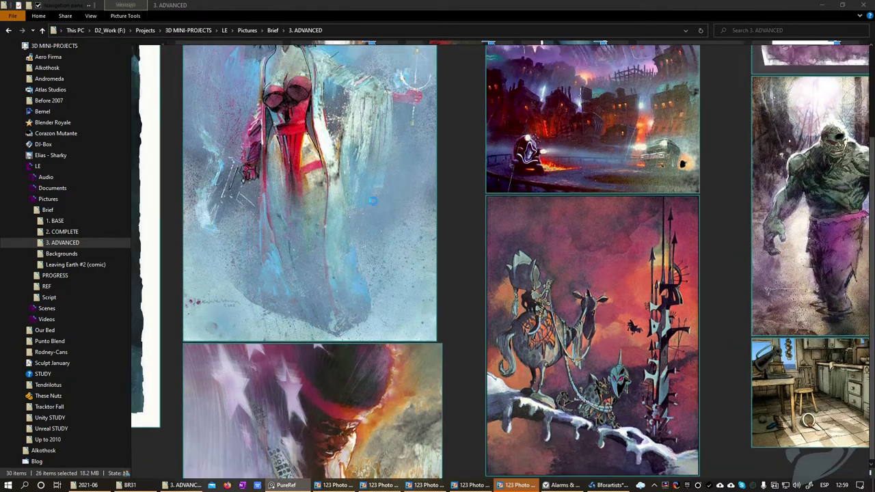
middle_drag(372, 200, 445, 280)
mouse_move(638, 213)
middle_down()
mouse_move(616, 249)
mouse_move(607, 307)
middle_up()
scroll(607, 306, down, 4)
Step: Examine the planet and the eye-tipped tentacle in the orange swordsman cover at close range
middle_drag(395, 104, 631, 321)
scroll(519, 126, up, 4)
middle_drag(527, 151, 530, 159)
scroll(612, 313, up, 2)
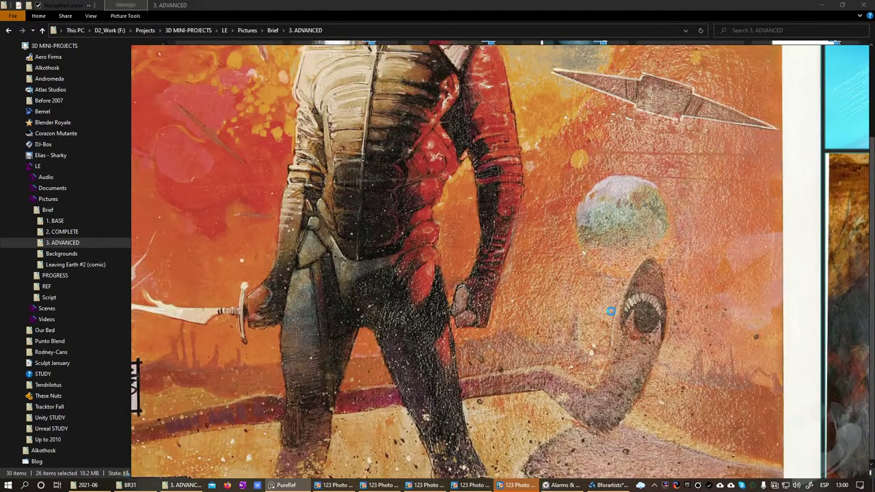
scroll(613, 316, up, 3)
middle_drag(664, 220, 611, 252)
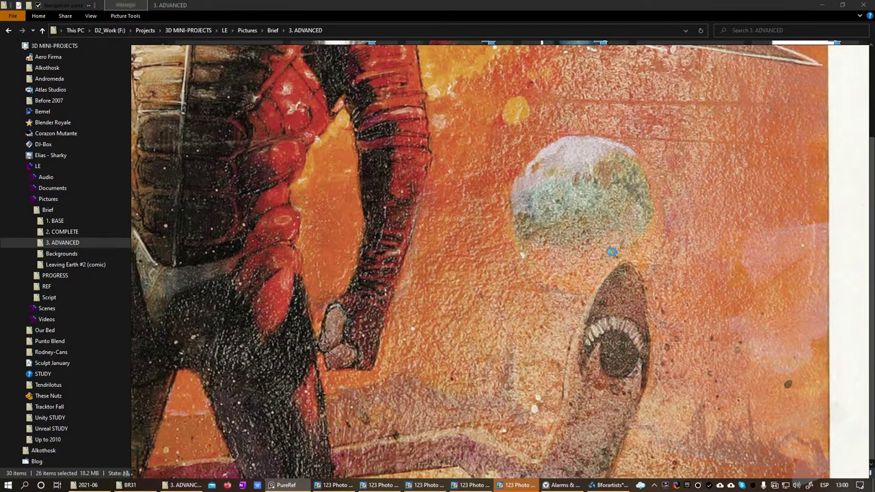
Step: Examine the paint splatter and streaks on the ground in the lower part of the swordsman cover
scroll(630, 268, down, 3)
middle_drag(480, 355, 458, 274)
middle_drag(509, 438, 501, 383)
scroll(641, 428, up, 2)
scroll(639, 424, up, 3)
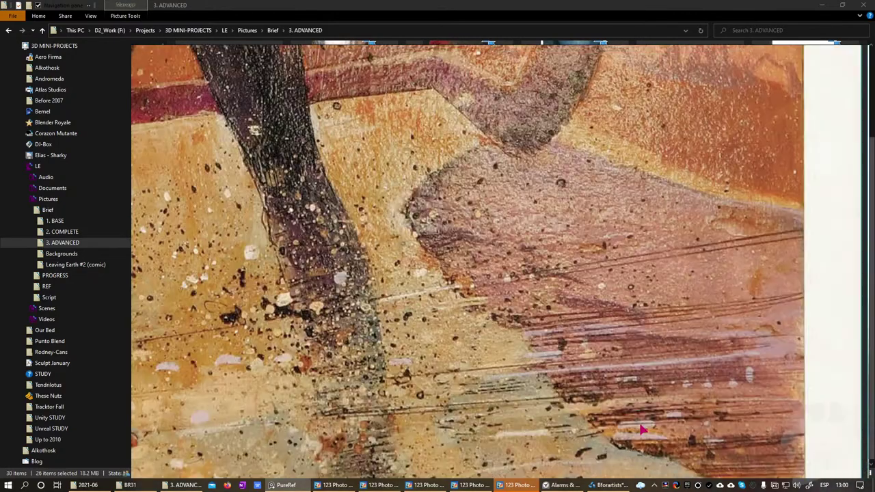
scroll(643, 426, down, 3)
scroll(642, 429, down, 2)
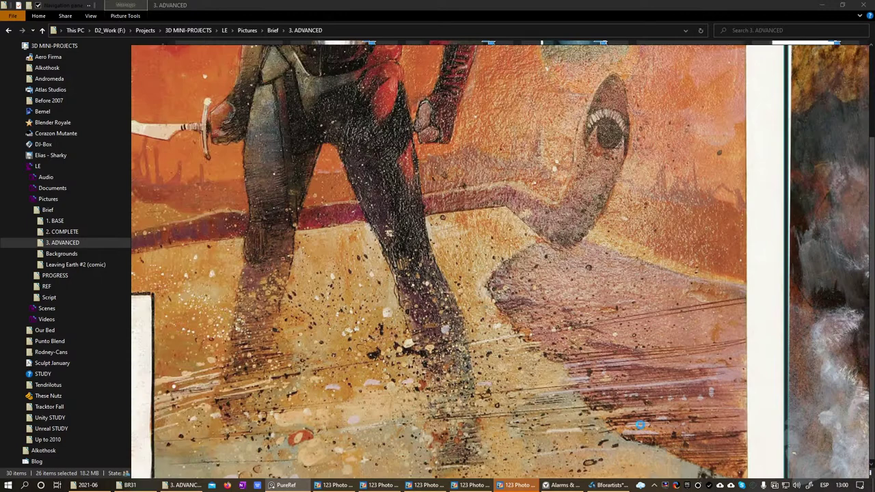
Step: Examine the swordsman's sword, jacket and face in the orange cover painting
middle_drag(358, 238, 455, 391)
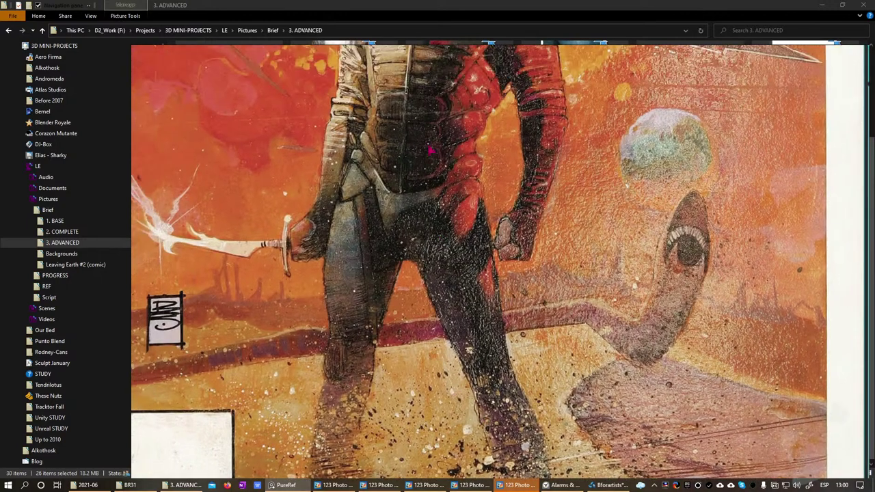
scroll(437, 120, up, 2)
middle_drag(439, 137, 453, 320)
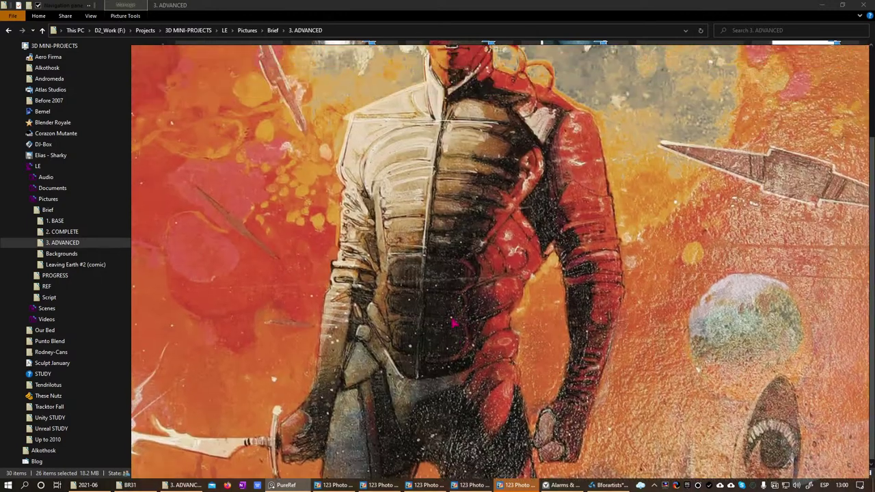
middle_drag(451, 142, 435, 263)
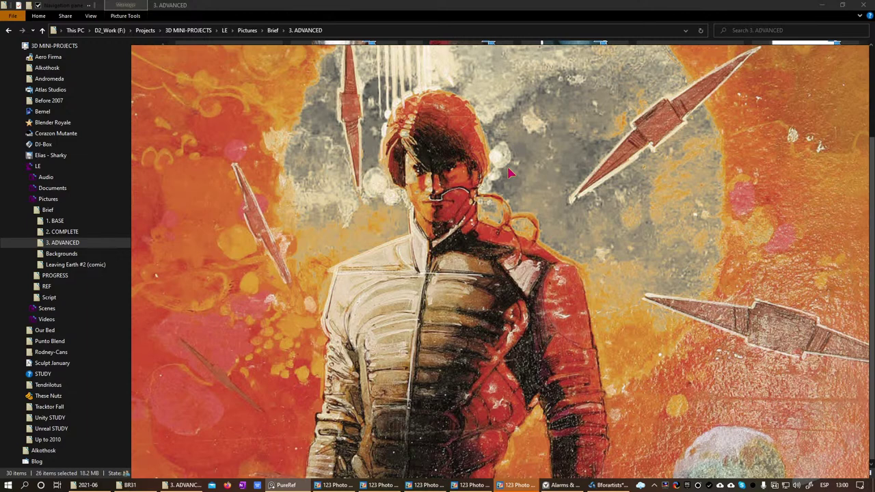
Step: Survey the board's artworks from the orange swordsman cover across the upper rows to the smaller paintings below
scroll(581, 219, down, 2)
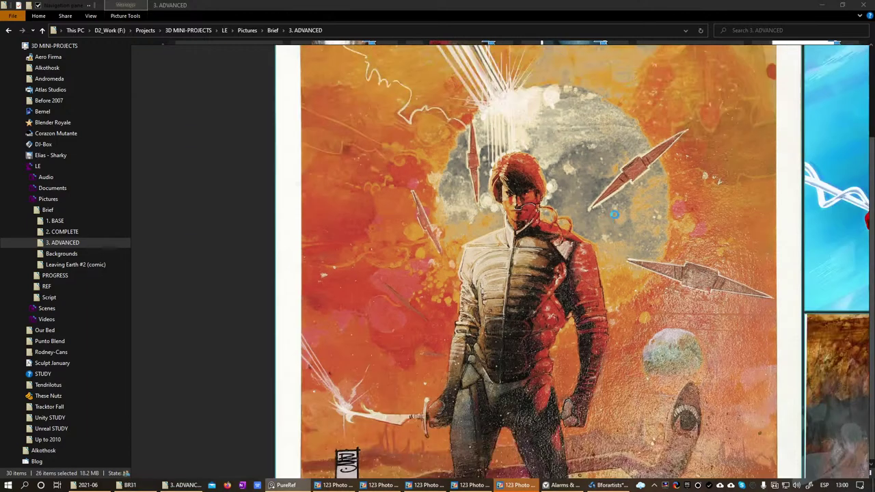
scroll(614, 214, down, 3)
middle_drag(681, 195, 491, 243)
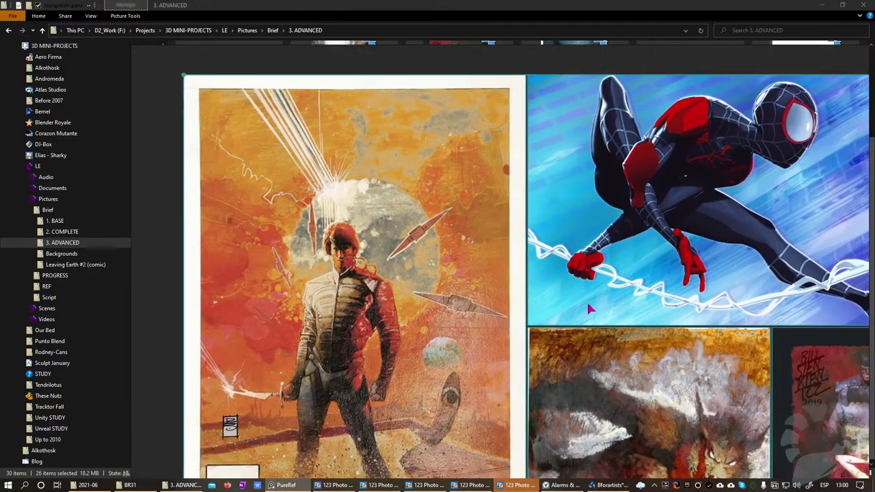
middle_drag(602, 325, 505, 202)
middle_drag(751, 350, 375, 327)
middle_drag(669, 368, 584, 257)
middle_drag(835, 273, 483, 305)
middle_drag(430, 203, 566, 162)
middle_drag(531, 338, 568, 255)
scroll(557, 327, up, 4)
middle_drag(557, 326, 470, 113)
middle_drag(331, 384, 493, 236)
scroll(493, 236, down, 3)
middle_drag(453, 404, 453, 300)
middle_drag(472, 147, 488, 235)
Step: Examine the Hulk painting's rim light, ink lines and textured forest background at close range
scroll(316, 243, up, 5)
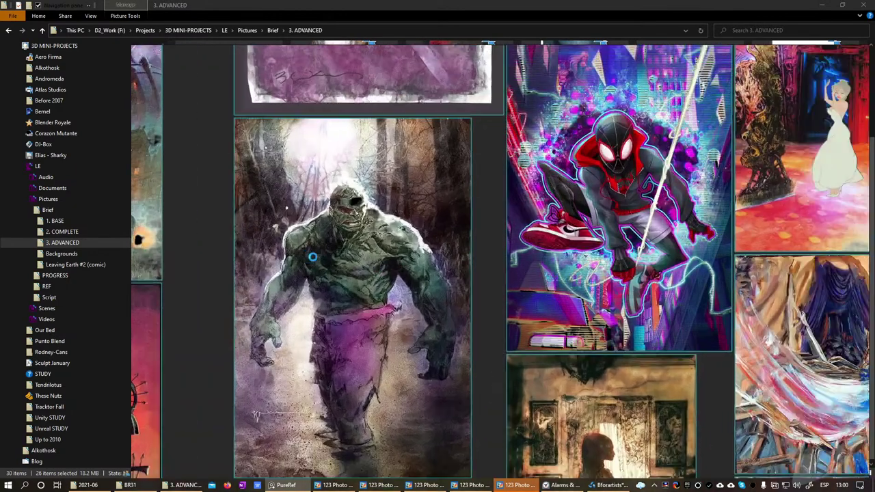
middle_drag(341, 229, 440, 279)
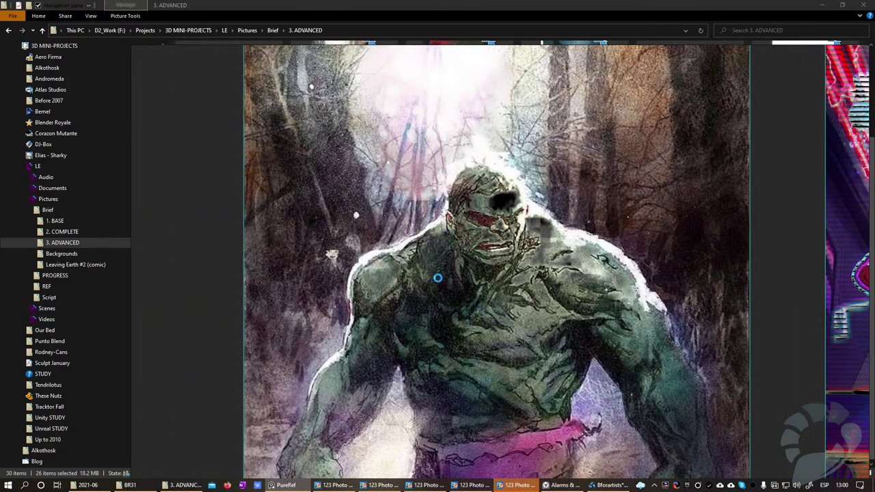
scroll(441, 275, down, 2)
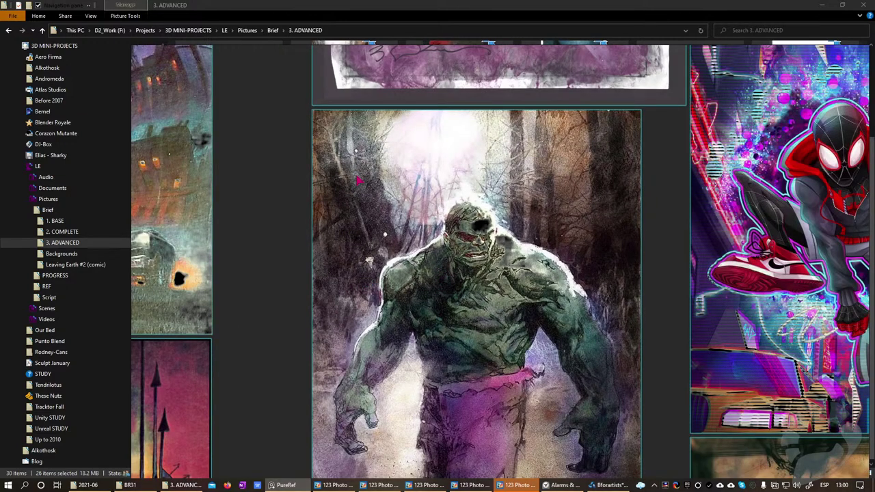
scroll(356, 179, up, 1)
scroll(517, 288, up, 1)
scroll(517, 288, up, 1)
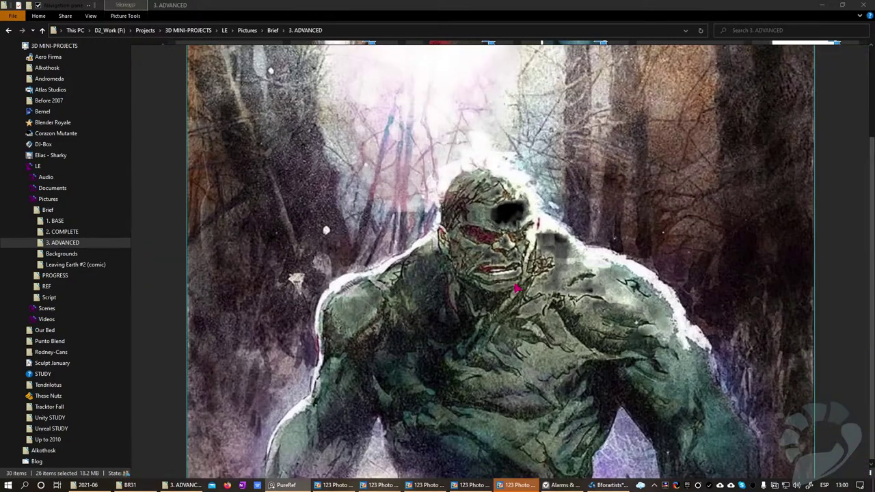
scroll(517, 288, down, 3)
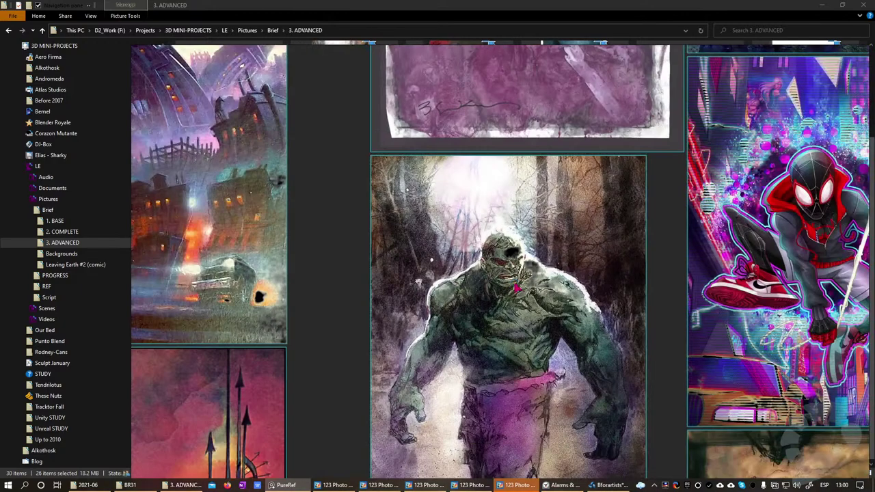
Step: Examine the red-sky riders painting, including the mounted figure, the masked creature and the spiked tower
middle_drag(400, 392, 782, 172)
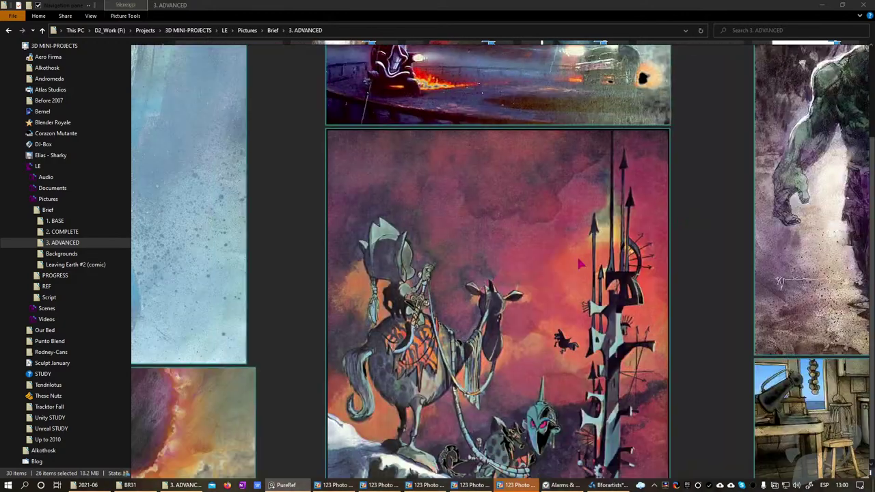
scroll(470, 209, down, 3)
scroll(509, 313, up, 5)
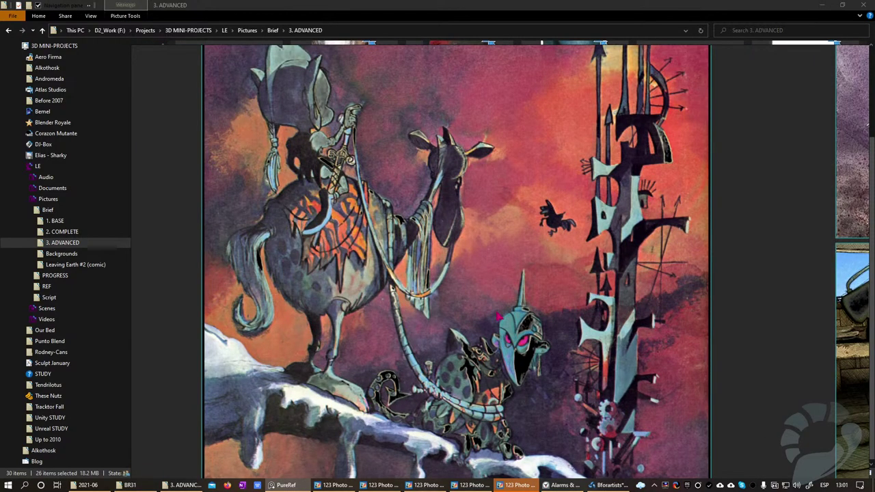
middle_drag(504, 378, 506, 352)
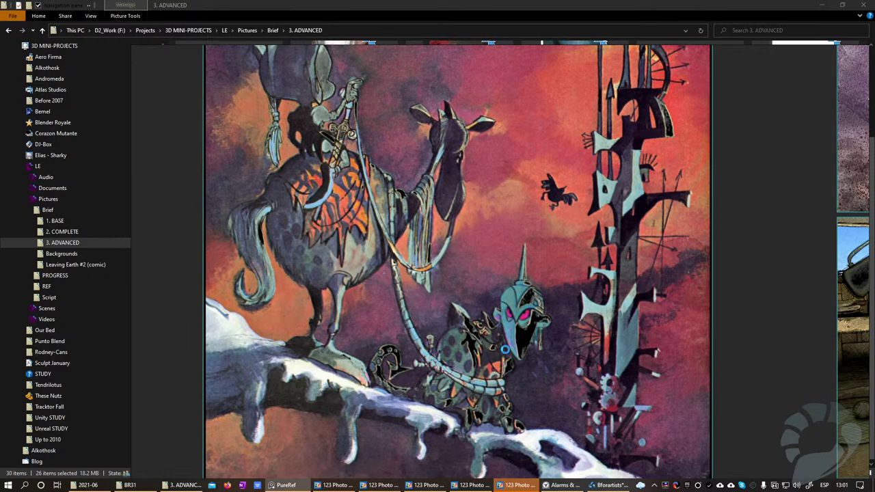
scroll(504, 349, down, 3)
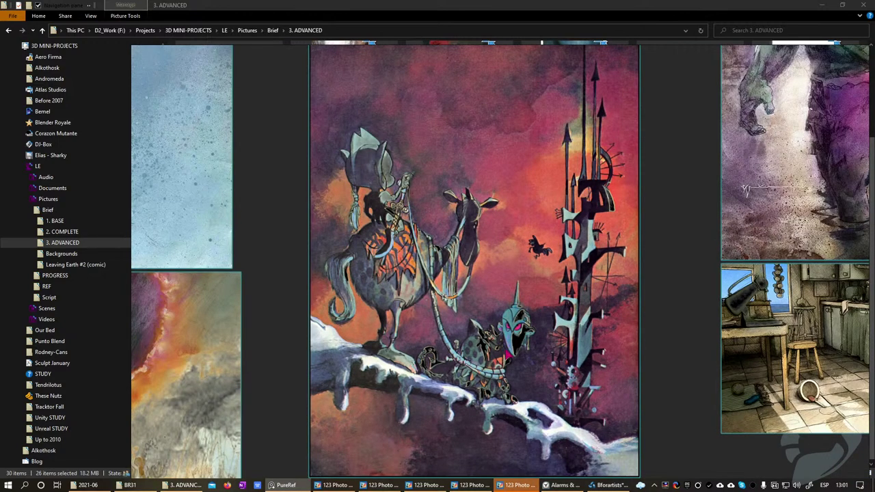
Step: Compare the dark tentacle painting with the woman in red on pale blue, ending at the swordsman cover
middle_drag(502, 110, 597, 192)
mouse_move(271, 303)
middle_down()
mouse_move(531, 194)
mouse_move(712, 324)
middle_up()
mouse_move(499, 192)
middle_down()
mouse_move(542, 384)
mouse_move(502, 452)
middle_up()
scroll(531, 269, down, 3)
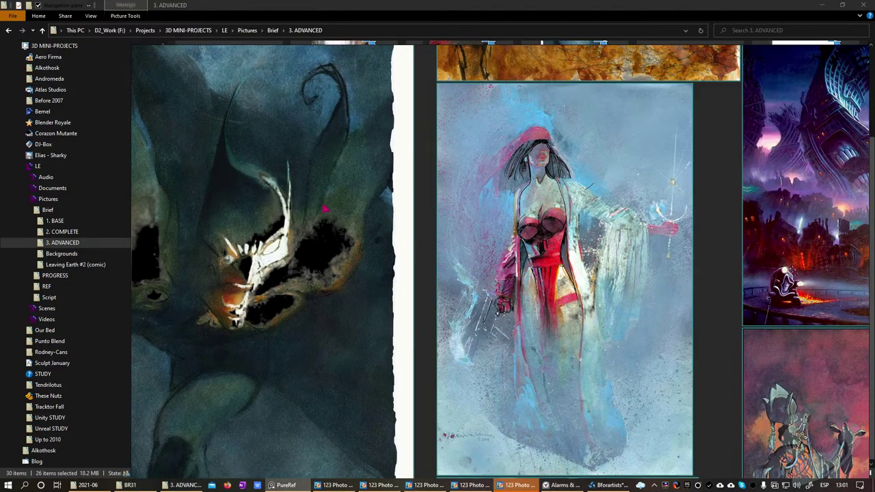
scroll(325, 209, down, 2)
scroll(321, 204, down, 2)
mouse_move(454, 164)
middle_down()
mouse_move(457, 182)
mouse_move(441, 243)
middle_up()
middle_drag(350, 168, 512, 335)
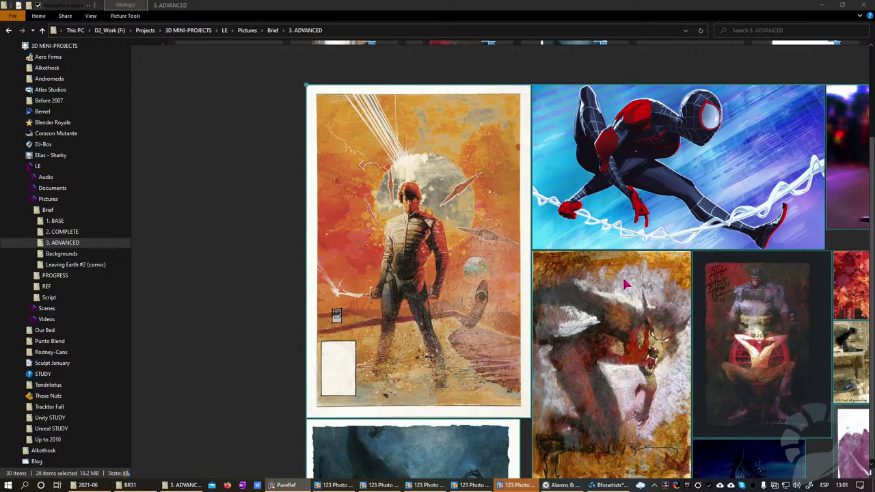
Step: Examine the brushwork and the eye area of the black-and-white bearded man's portrait at close range
middle_drag(756, 328, 387, 343)
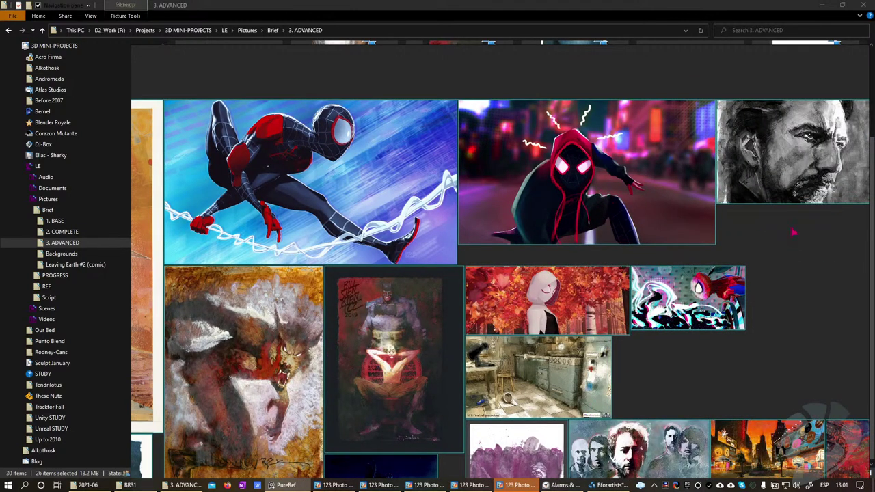
middle_drag(772, 241, 554, 341)
scroll(604, 287, up, 6)
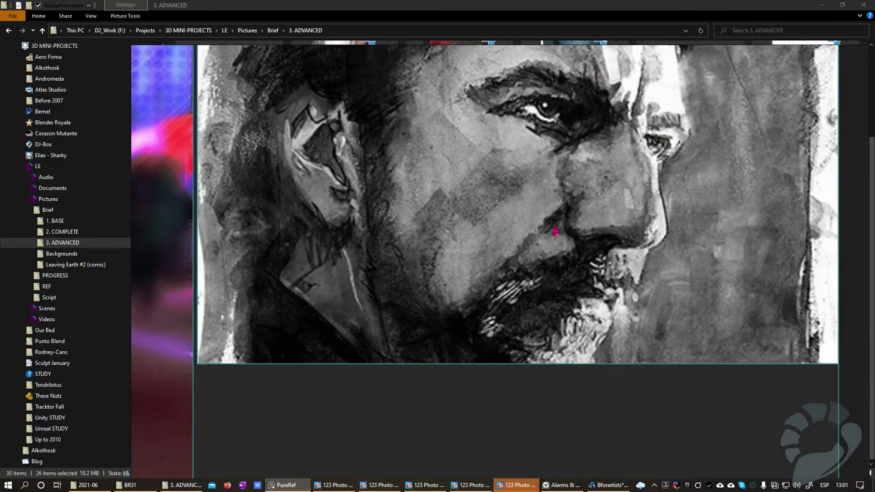
middle_drag(544, 168, 556, 280)
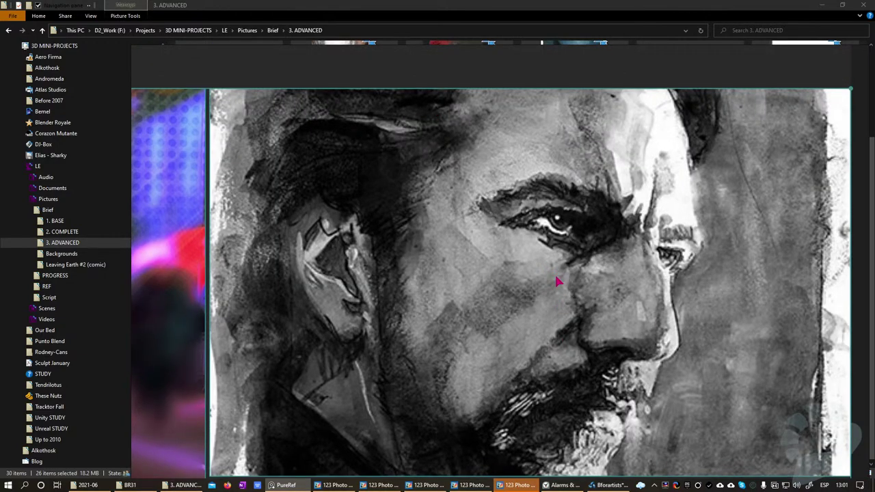
scroll(557, 281, down, 2)
scroll(617, 236, up, 4)
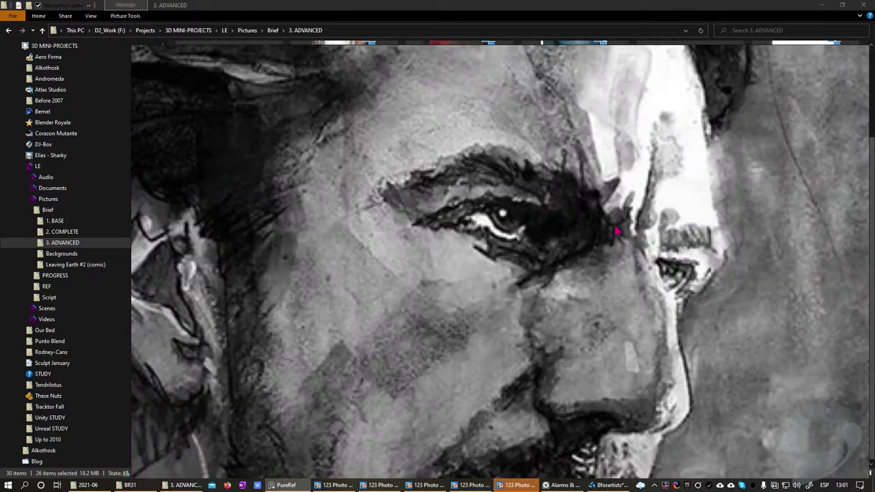
middle_drag(460, 233, 556, 234)
scroll(556, 239, down, 4)
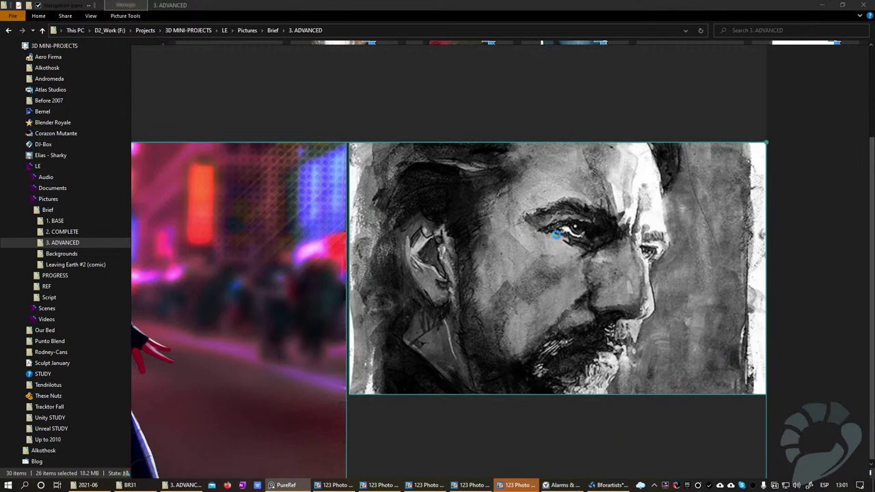
Step: Examine the hooded Spider-Man image against the blurred neon street
middle_drag(280, 325, 682, 254)
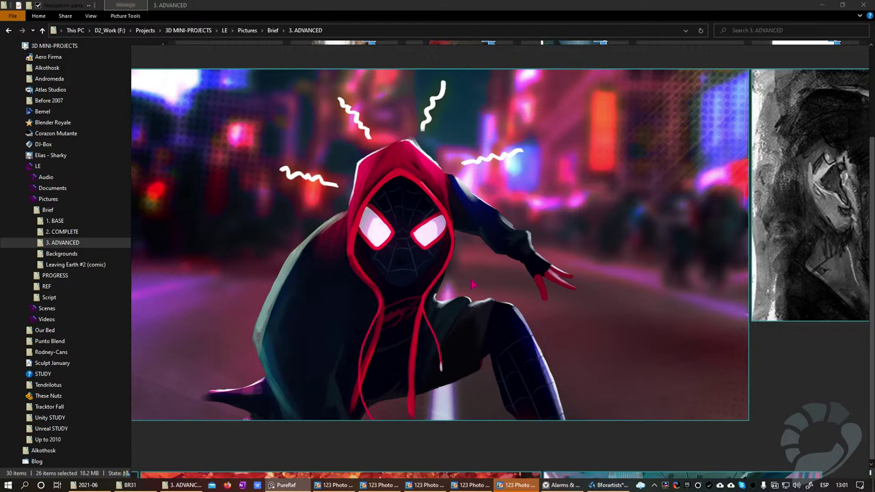
middle_drag(337, 257, 457, 267)
scroll(457, 266, down, 5)
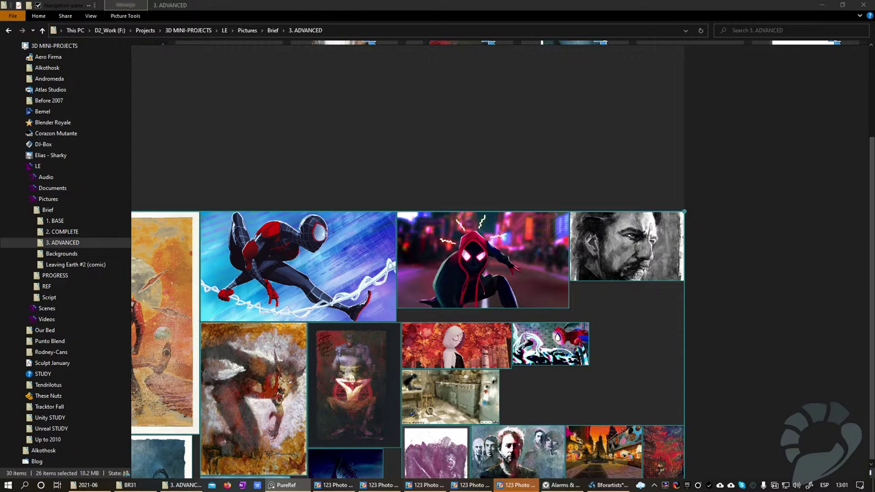
Step: Examine the white-hooded Spider-Gwen image and its red autumn foliage at close range
middle_drag(609, 463, 593, 349)
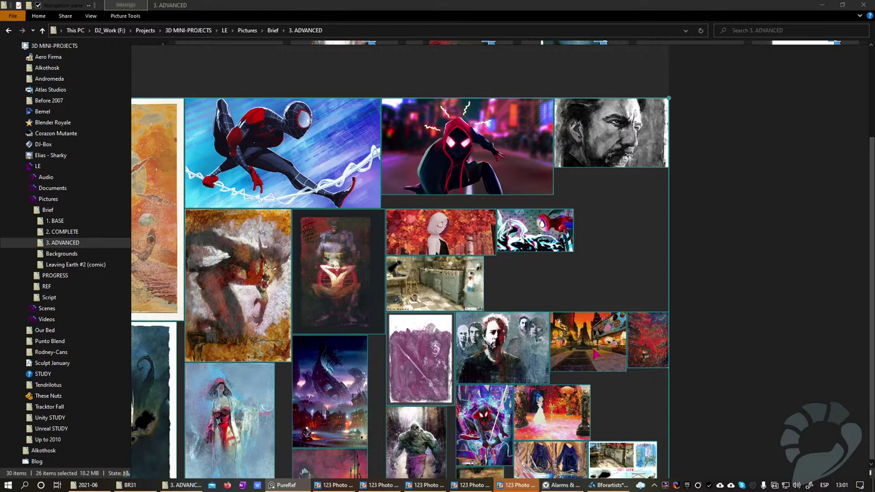
scroll(430, 221, up, 10)
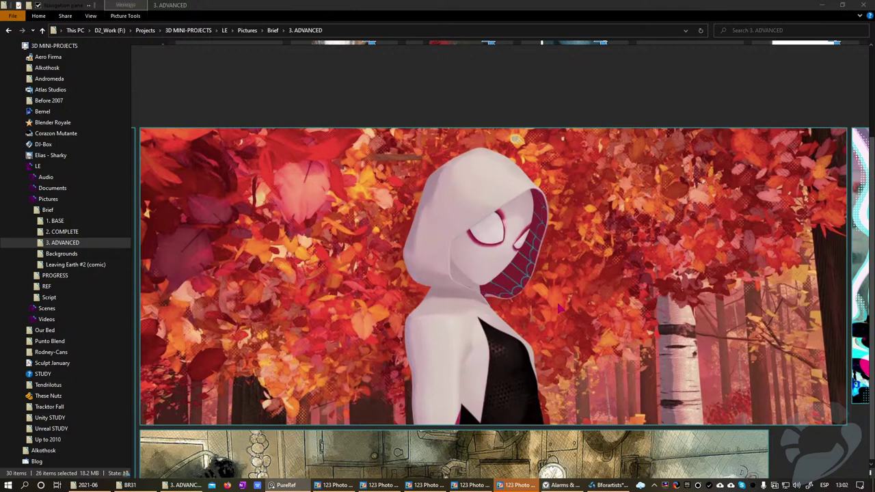
scroll(558, 307, down, 2)
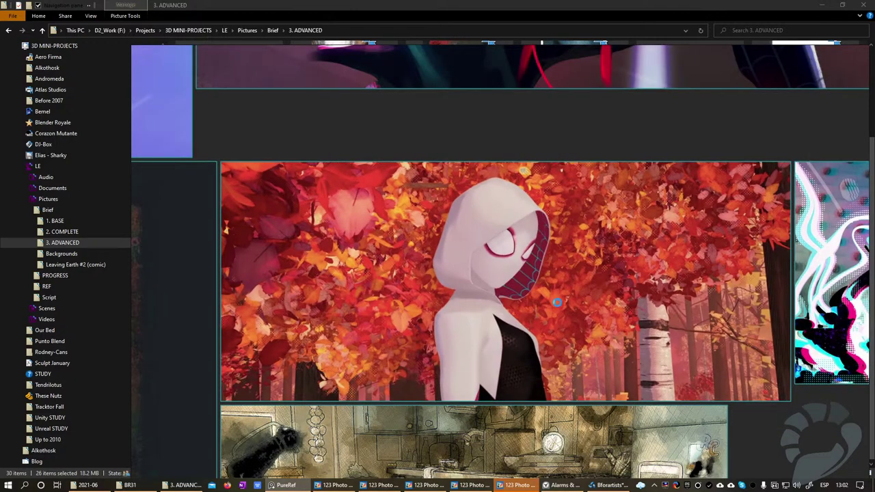
scroll(557, 302, down, 3)
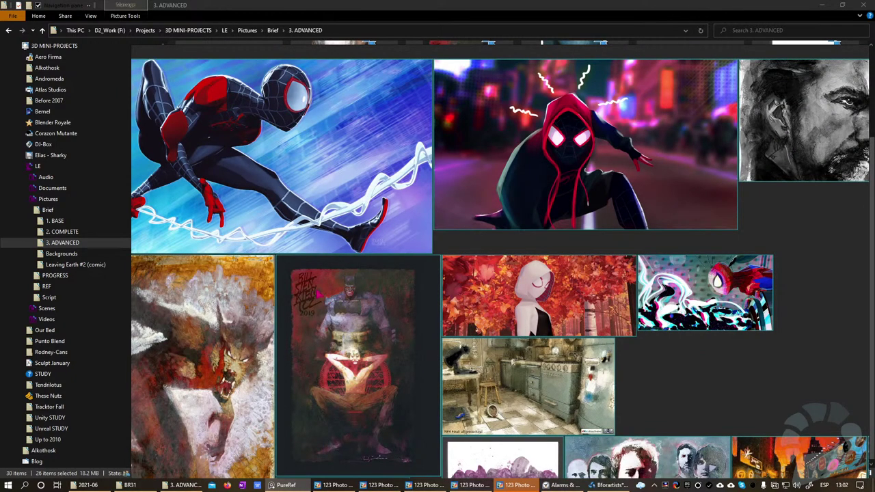
Step: Revisit the full orange swordsman cover and compare it with the neighbouring artworks on the board
middle_drag(279, 301, 542, 378)
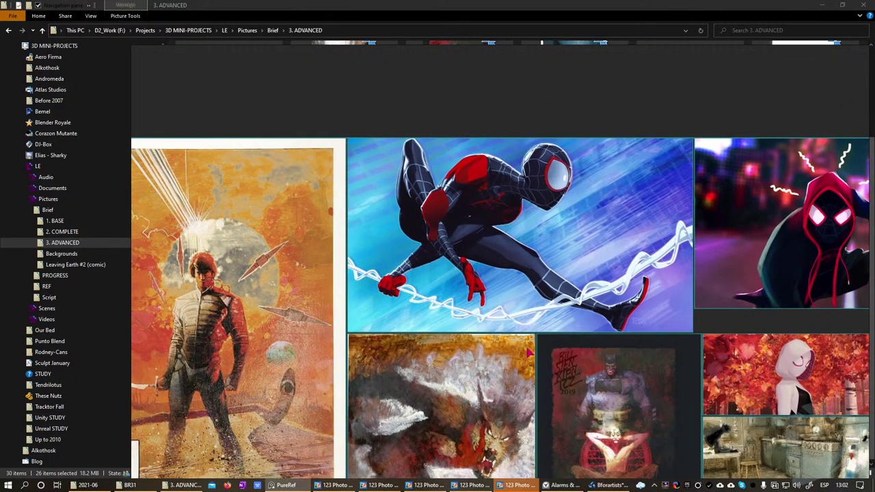
scroll(490, 222, down, 4)
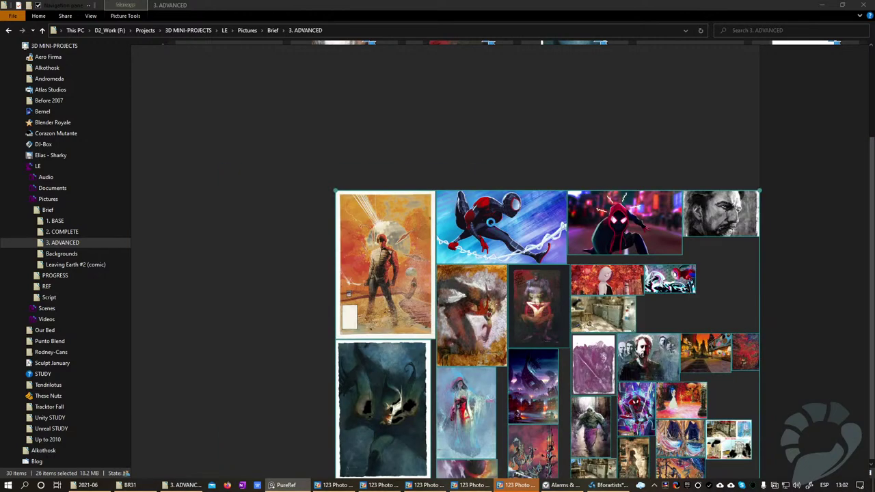
scroll(350, 257, up, 5)
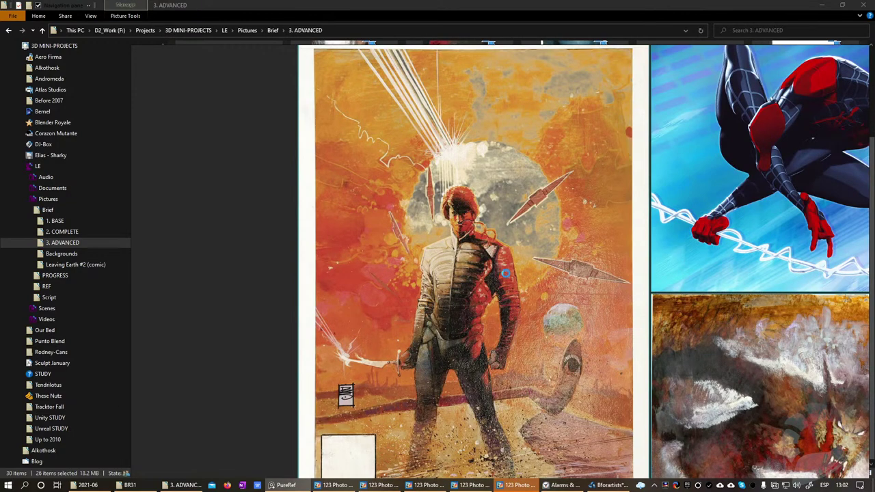
middle_drag(460, 377, 414, 288)
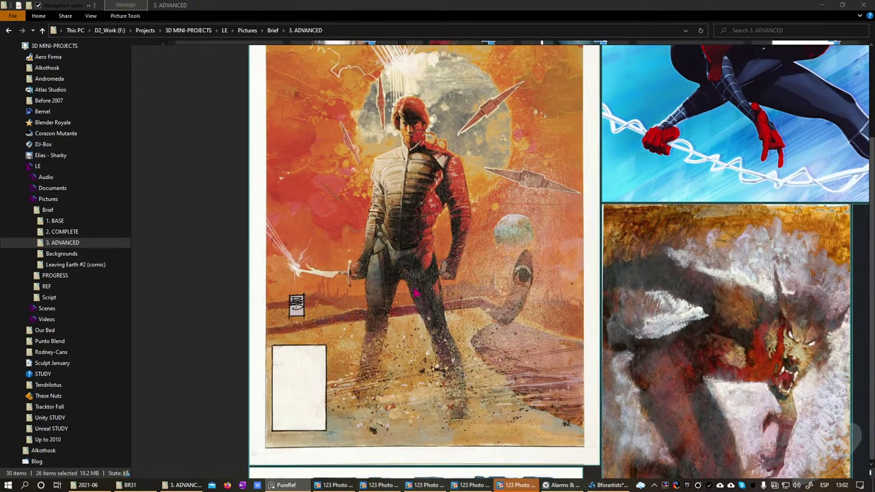
middle_drag(754, 405, 392, 214)
scroll(392, 215, down, 4)
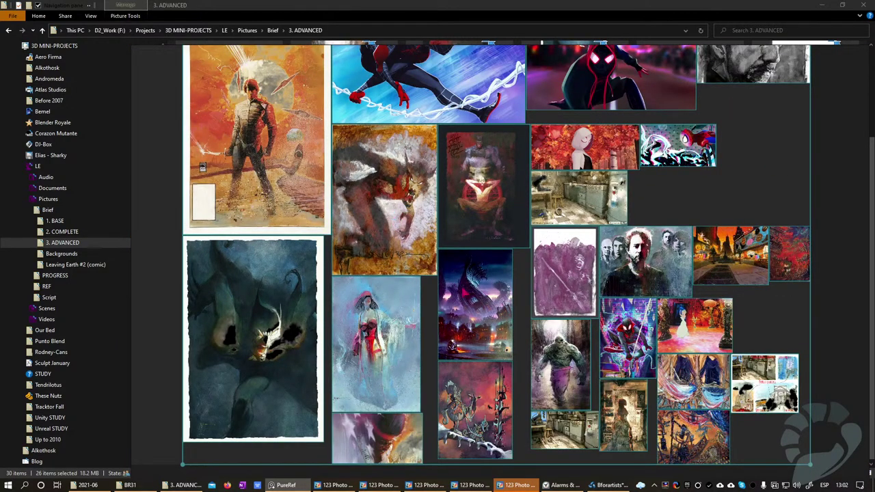
Step: Study the "Diffuse lighting" sheet comparing the RenderMan kitchen render with its reference art
middle_drag(813, 391, 658, 342)
scroll(656, 339, up, 10)
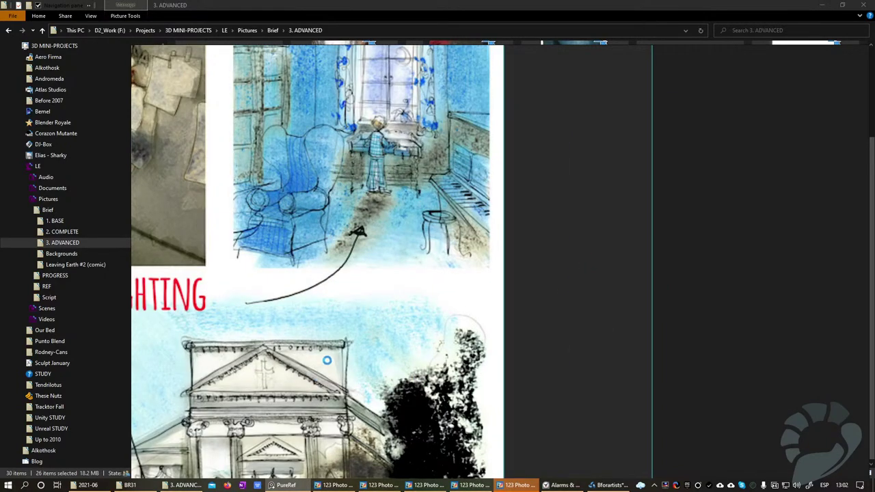
scroll(326, 360, down, 3)
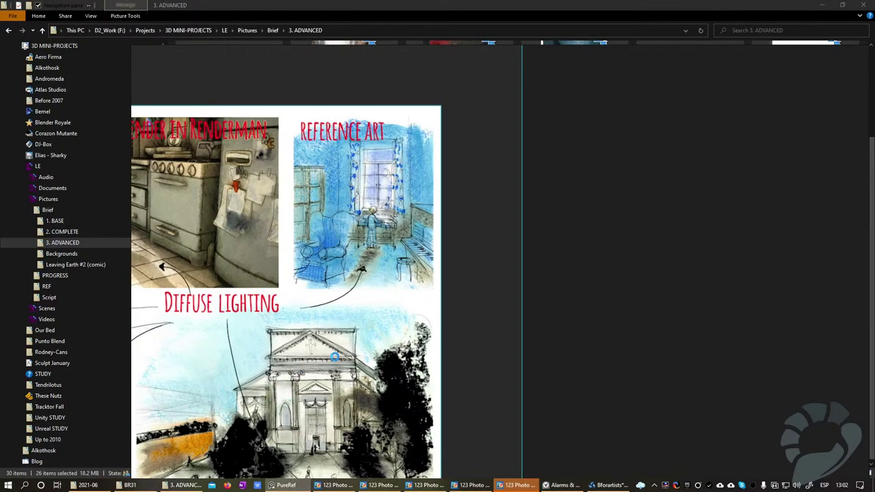
scroll(423, 353, up, 2)
middle_drag(424, 354, 503, 341)
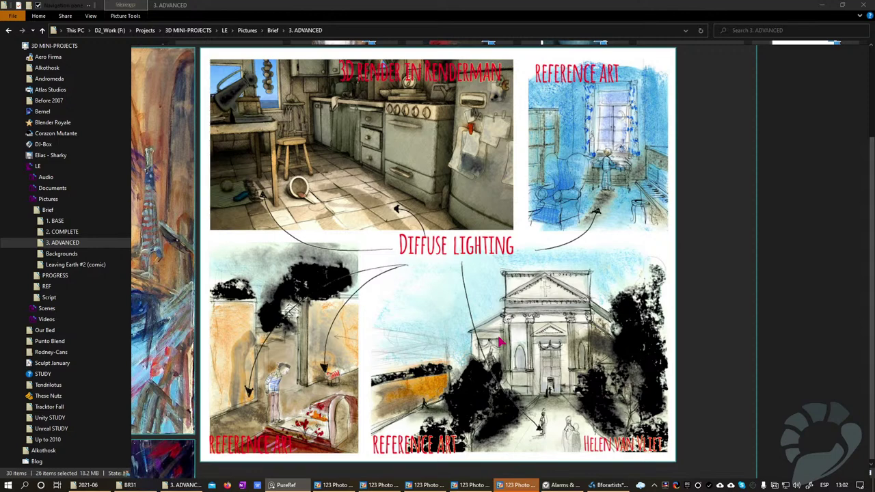
scroll(374, 303, down, 1)
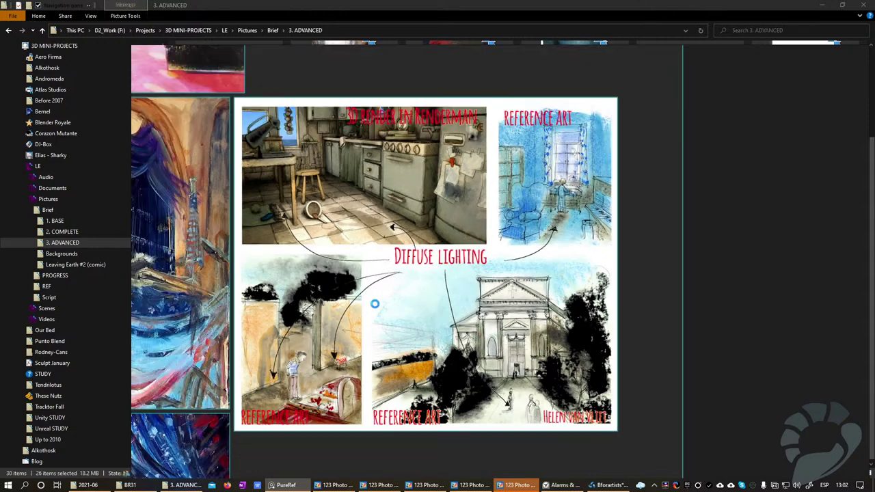
scroll(374, 305, down, 4)
Step: Examine the sketch-style kitchen illustration below the Spider-Gwen image
middle_drag(259, 288, 418, 380)
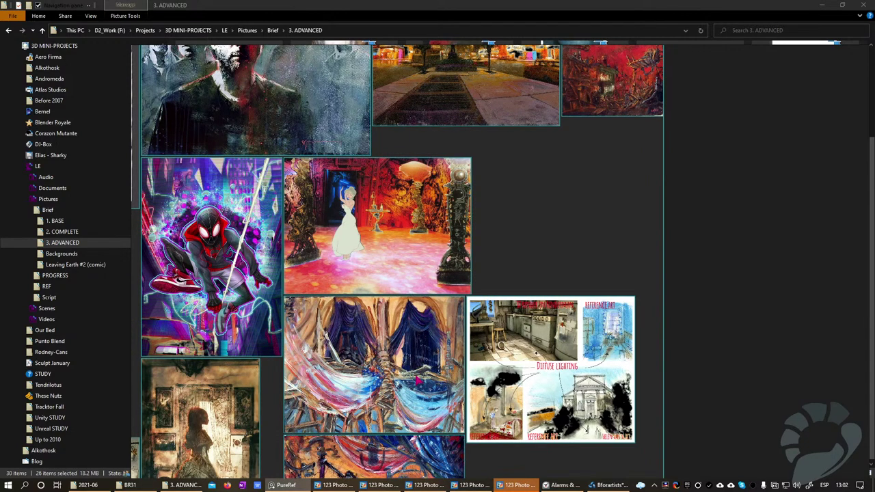
middle_drag(368, 254, 347, 441)
scroll(228, 294, up, 1)
middle_drag(246, 274, 531, 286)
scroll(531, 285, down, 2)
middle_drag(380, 137, 496, 321)
scroll(493, 299, up, 7)
scroll(493, 301, down, 3)
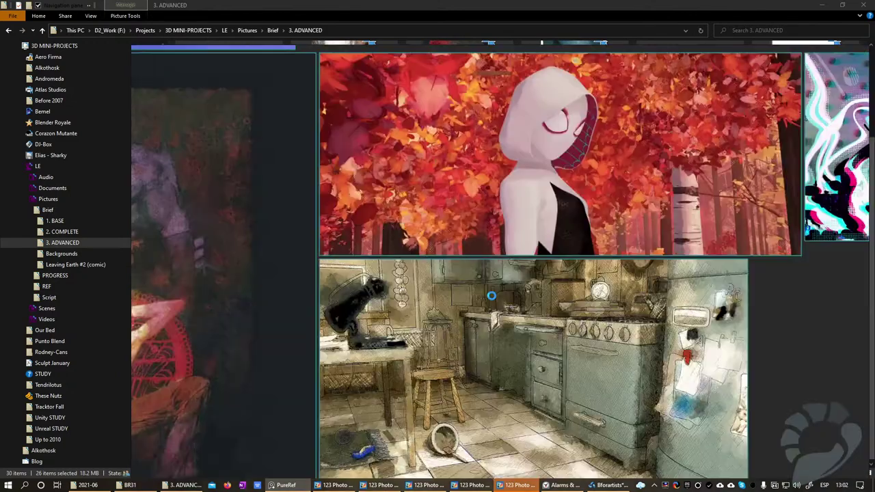
Step: Return to the ANIMATIC_02 project in Bforartists and preview the opening space shots of S01 - Space And Earth
scroll(519, 214, down, 4)
scroll(519, 214, down, 3)
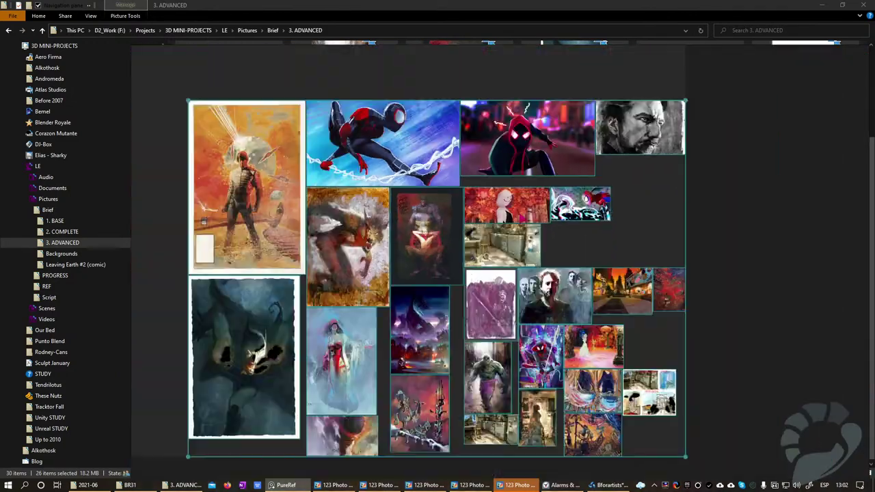
click(607, 485)
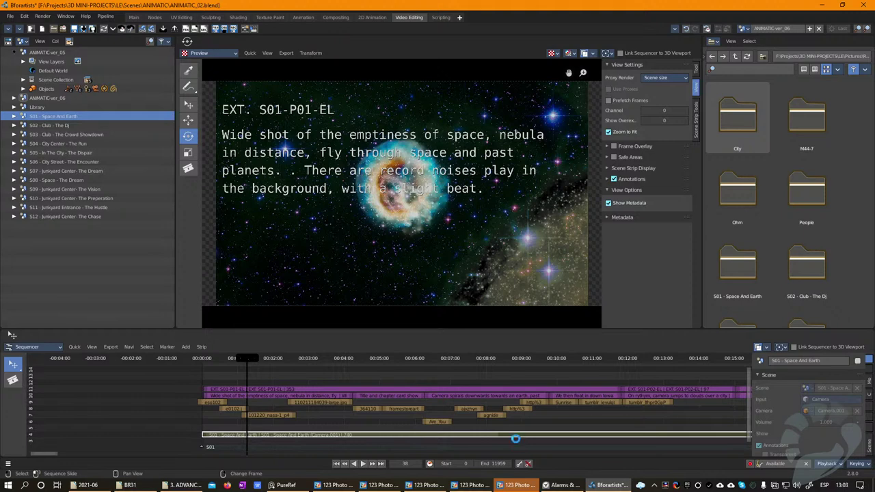
click(272, 375)
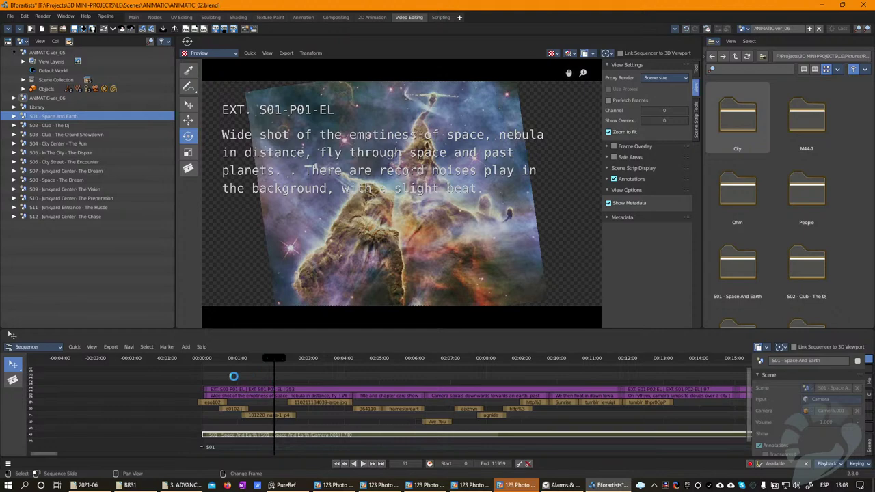
click(234, 376)
click(218, 377)
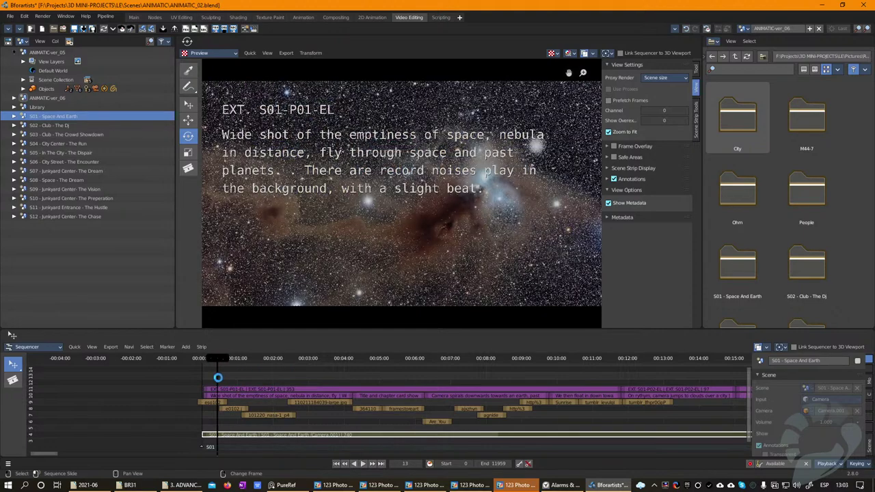
key(space)
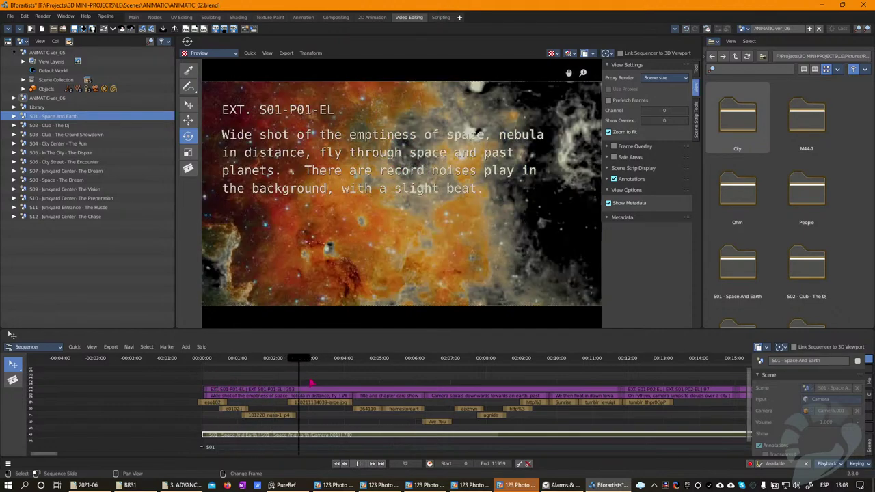
key(space)
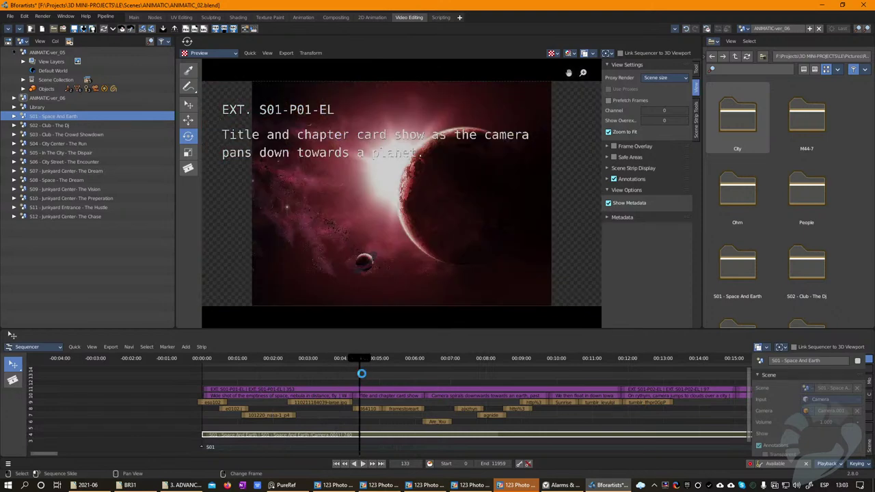
key(space)
key(space)
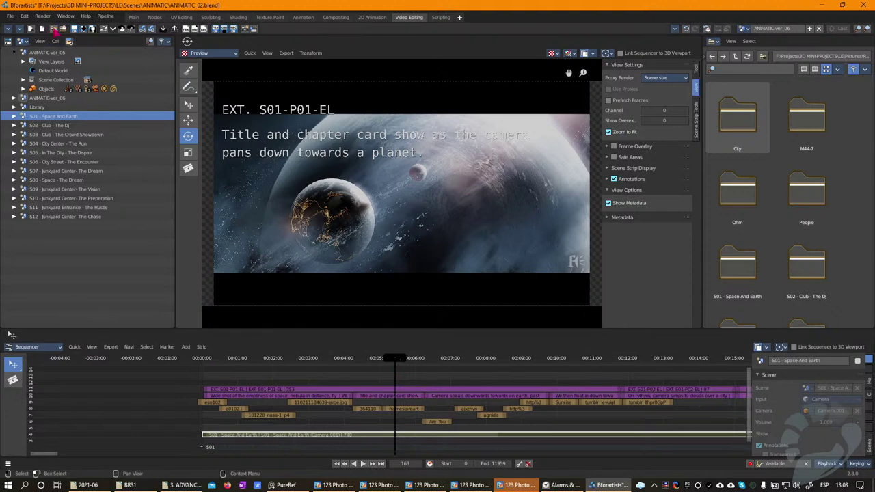
Step: Try to open BR42_-_Team2_07-extra love piece.blend from the BR42-Greasepencil NPR folder, discarding the unsaved changes to ANIMATIC_02
click(54, 29)
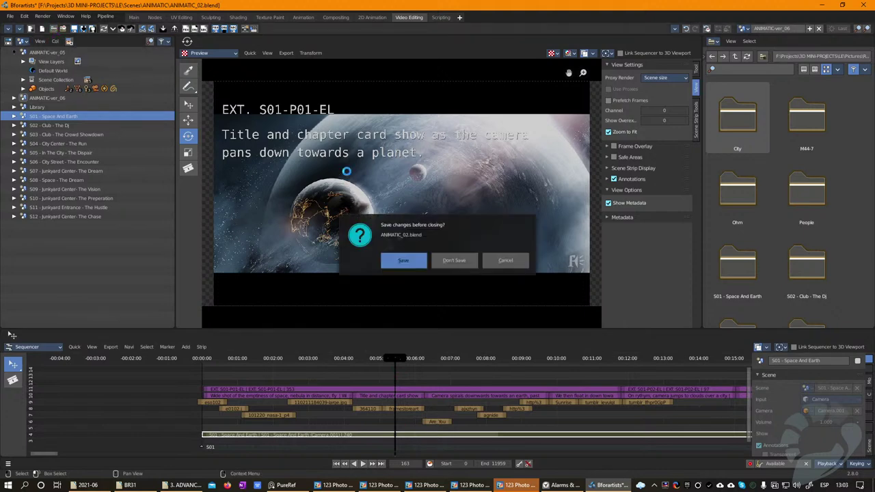
click(454, 260)
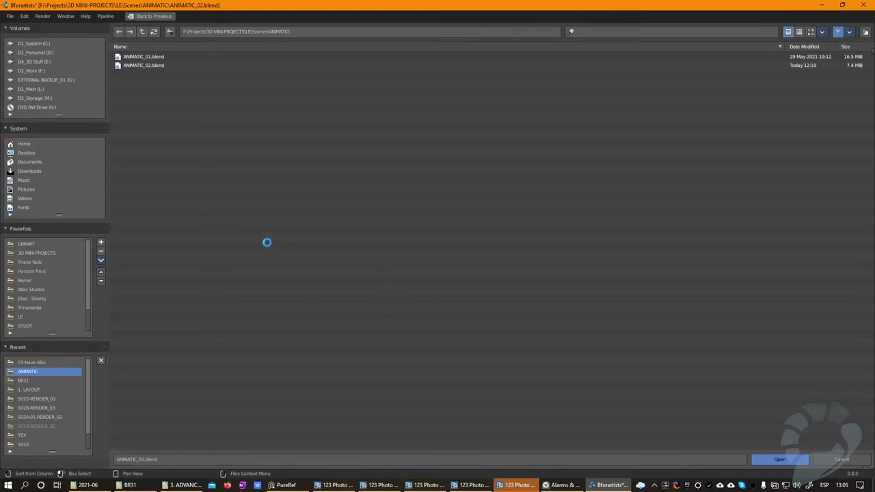
click(23, 381)
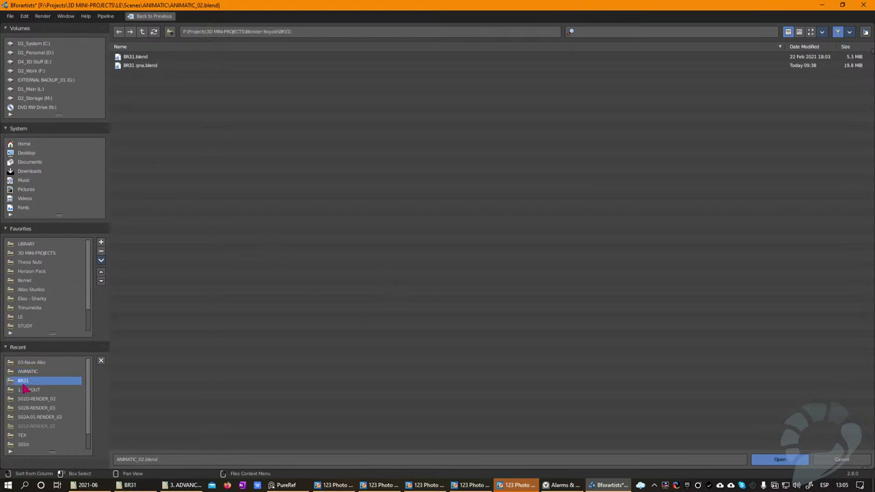
click(142, 32)
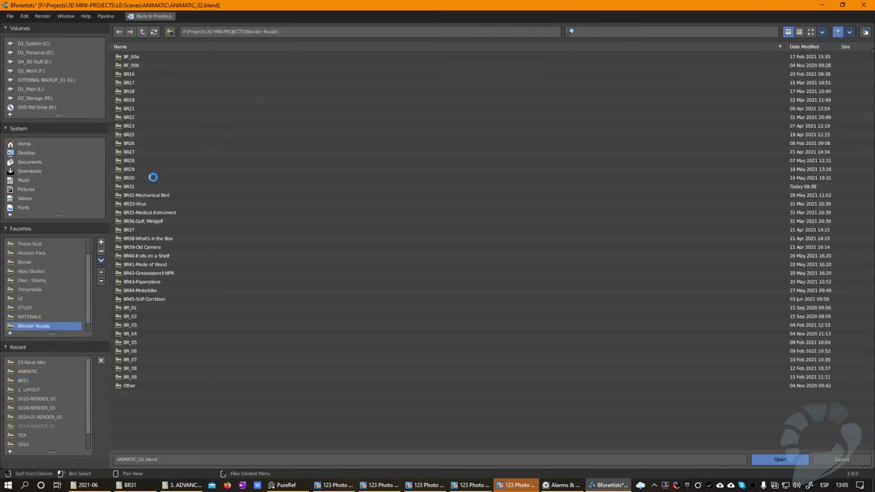
click(170, 273)
double_click(158, 273)
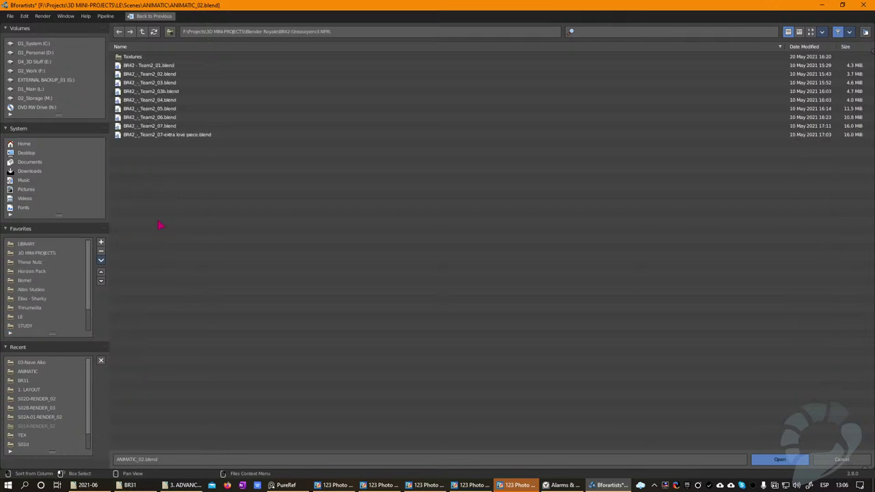
click(146, 134)
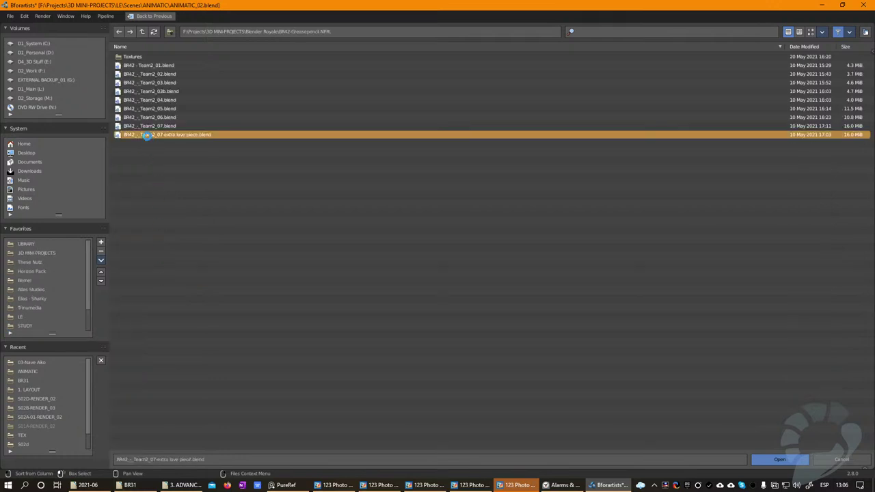
click(779, 458)
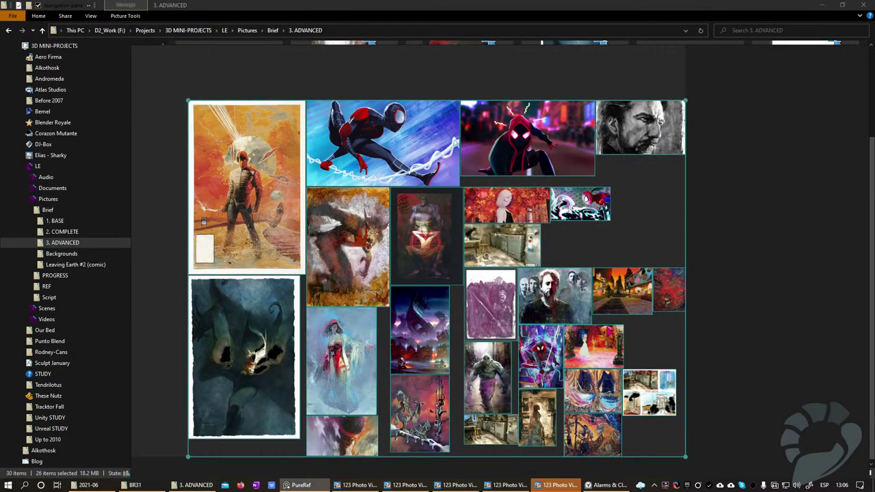
Step: Launch the Bforartists Devbuild - SSGI and Bforartists Devbuild applications
key(super)
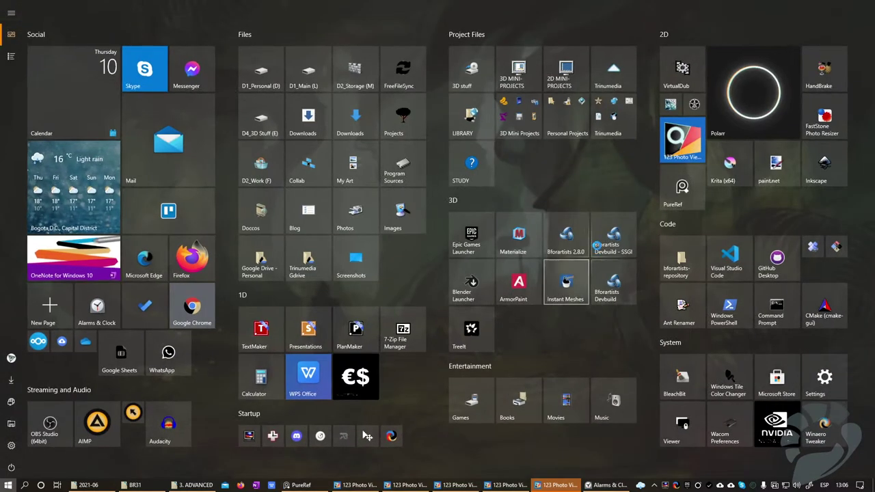
click(604, 239)
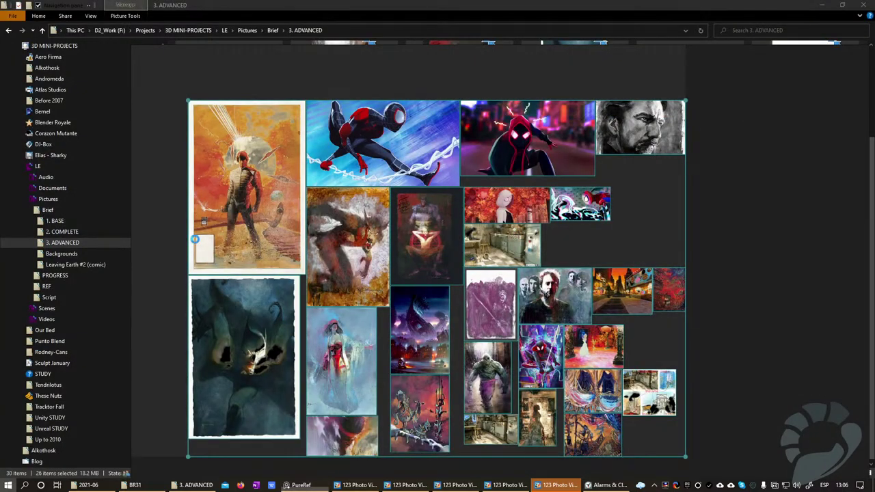
key(super)
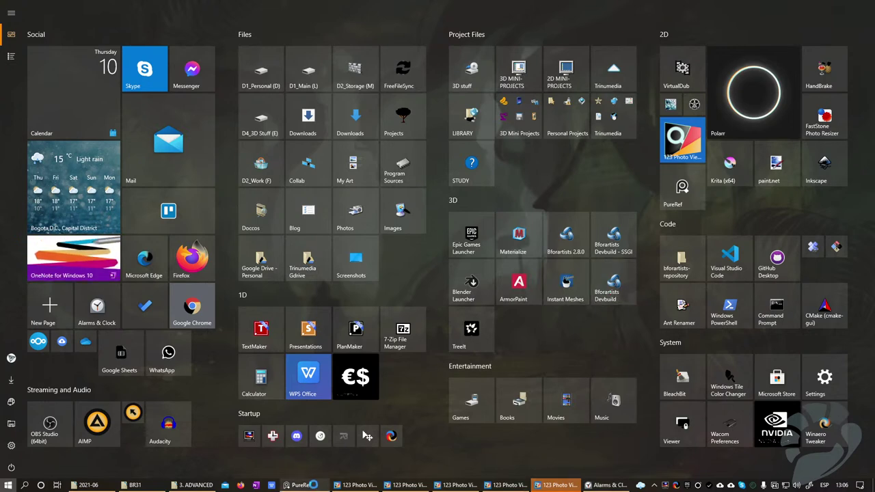
mouse_move(300, 484)
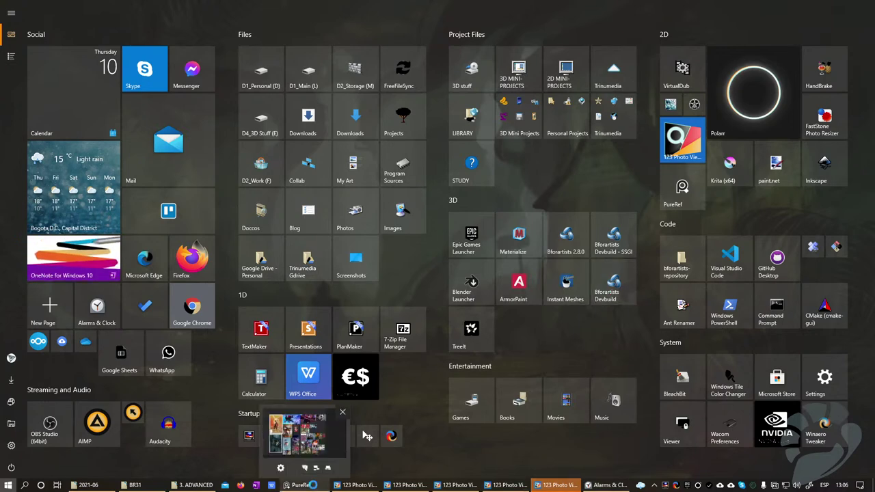
click(613, 284)
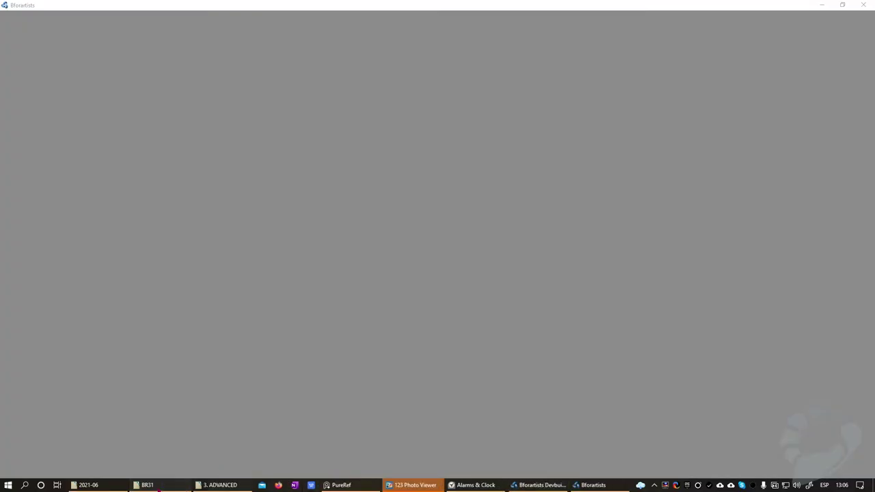
Step: Switch to File Explorer and go from BR31 to the BR42-Greasepencil NPR folder under Blender Royale
click(158, 485)
click(479, 394)
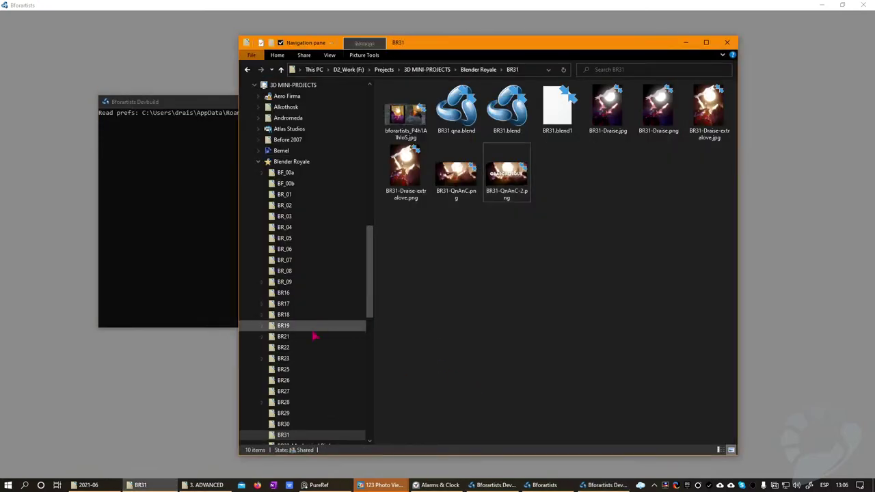
scroll(321, 341, down, 3)
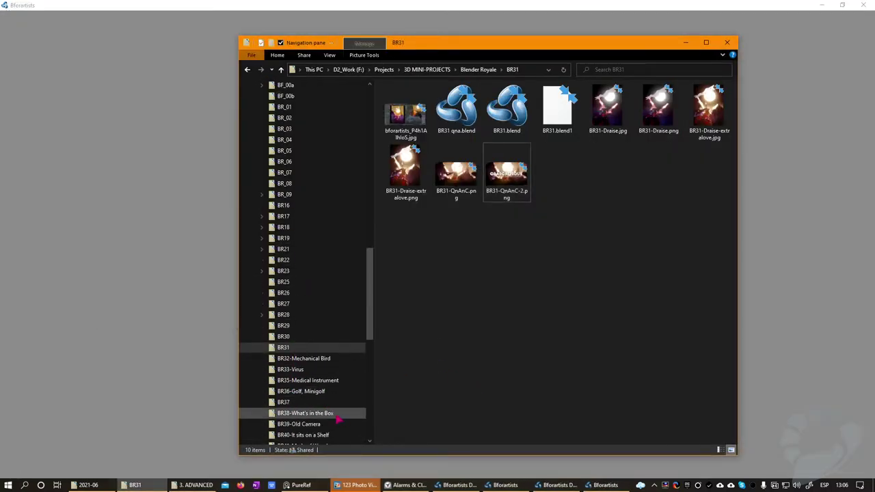
scroll(336, 418, down, 2)
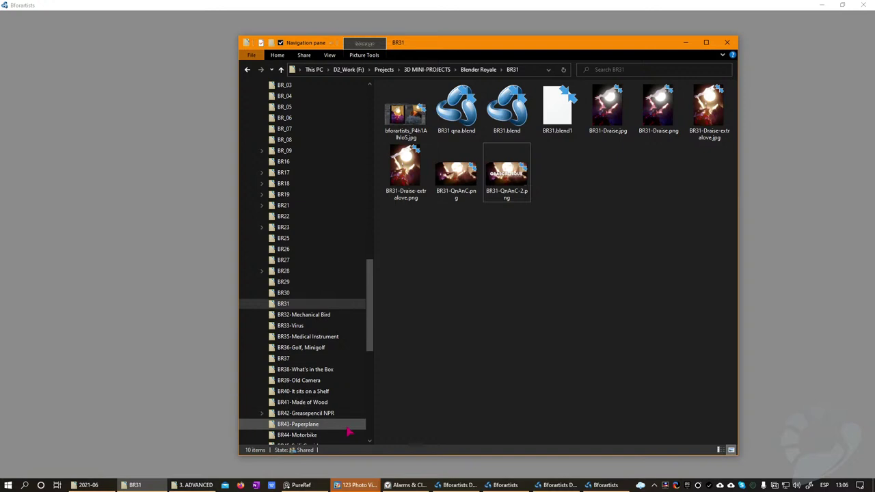
scroll(344, 423, down, 1)
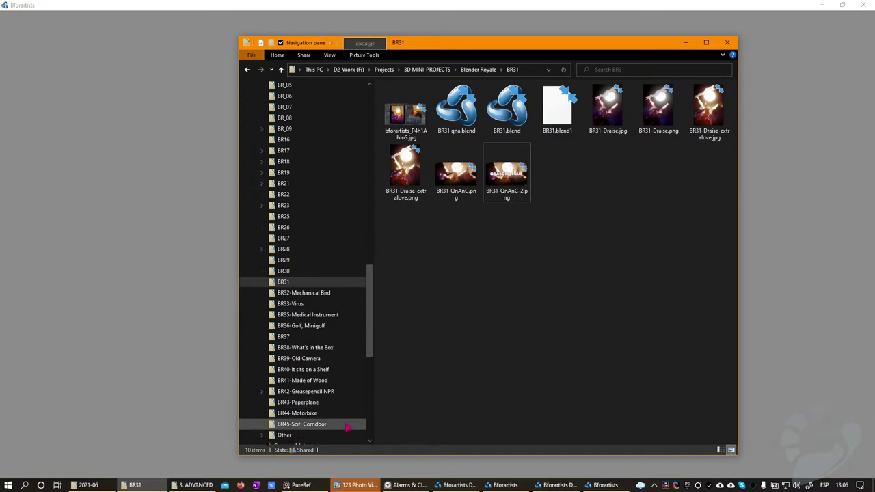
click(320, 392)
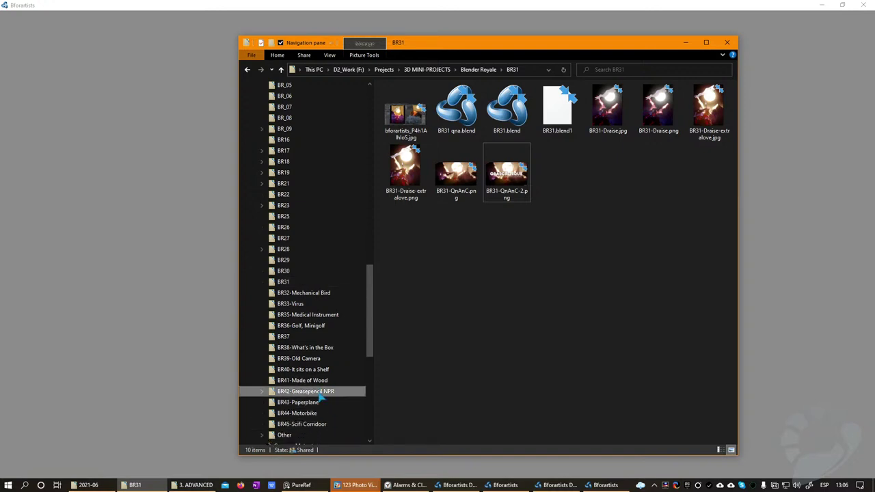
Step: Enlarge the folder's thumbnails and open the forest character screenshot bforartists_IcgGbn4BNf.png in a maximized photo viewer
ctrl+scroll(509, 252, up, 4)
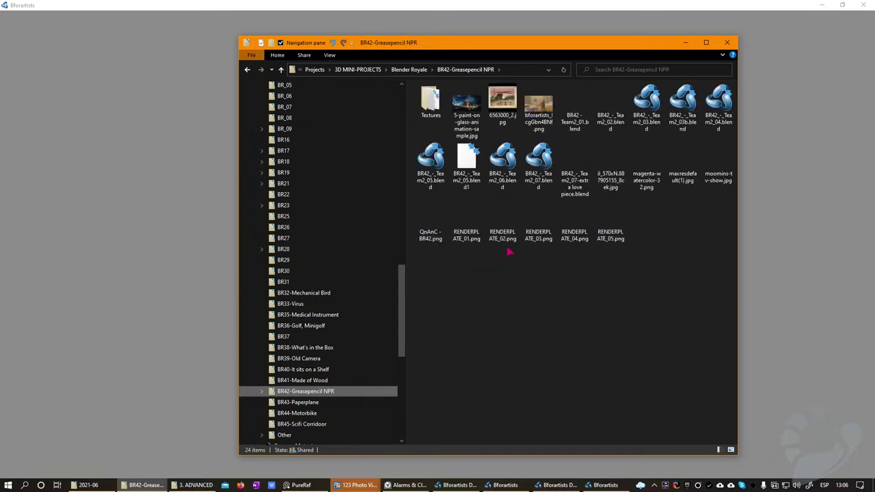
scroll(507, 246, down, 3)
scroll(506, 246, up, 3)
scroll(505, 242, down, 5)
scroll(505, 242, up, 5)
click(468, 255)
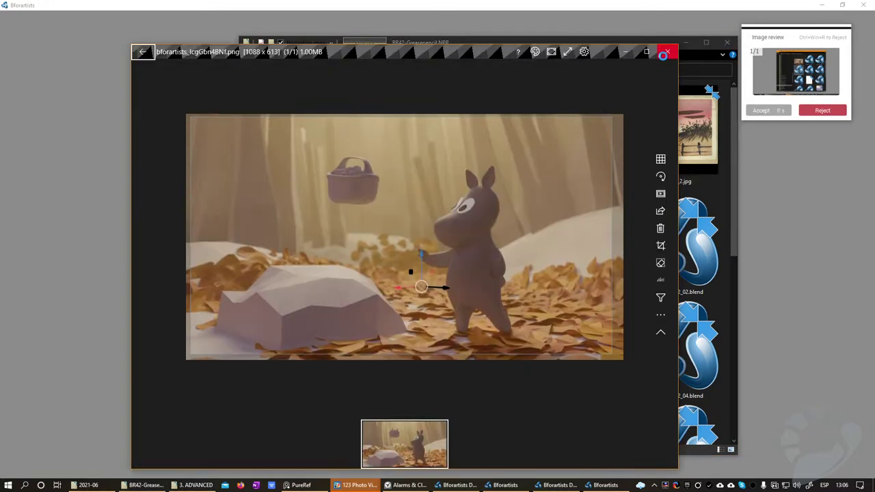
click(648, 52)
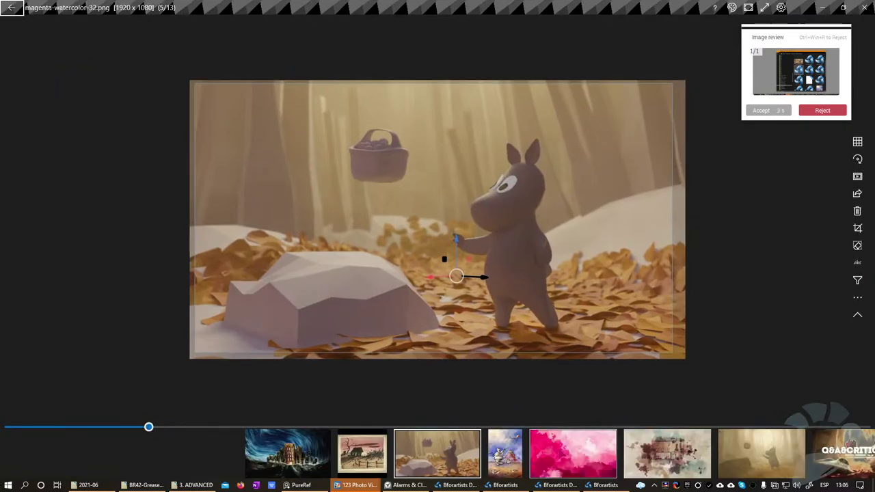
Step: Review the watercolor references magenta-watercolor-32.png and maxresdefault(1).jpg and compare them with the RENDERPLATE images of the forest character
click(559, 452)
click(559, 452)
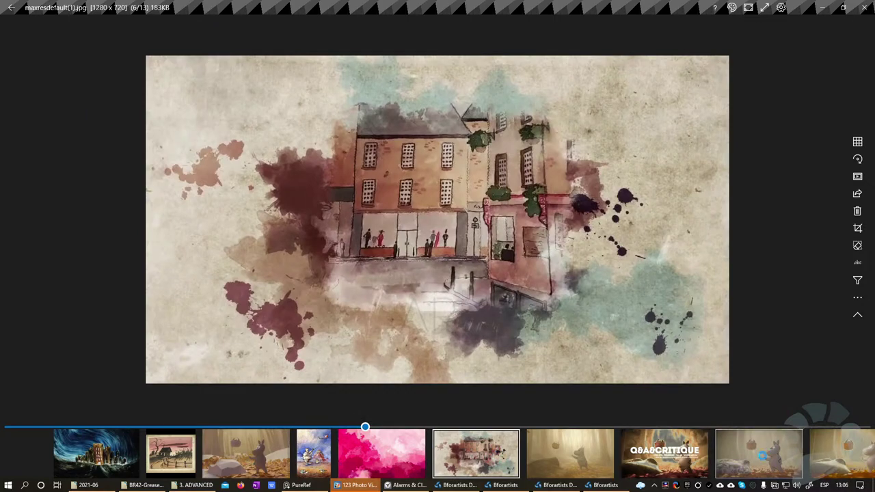
click(765, 462)
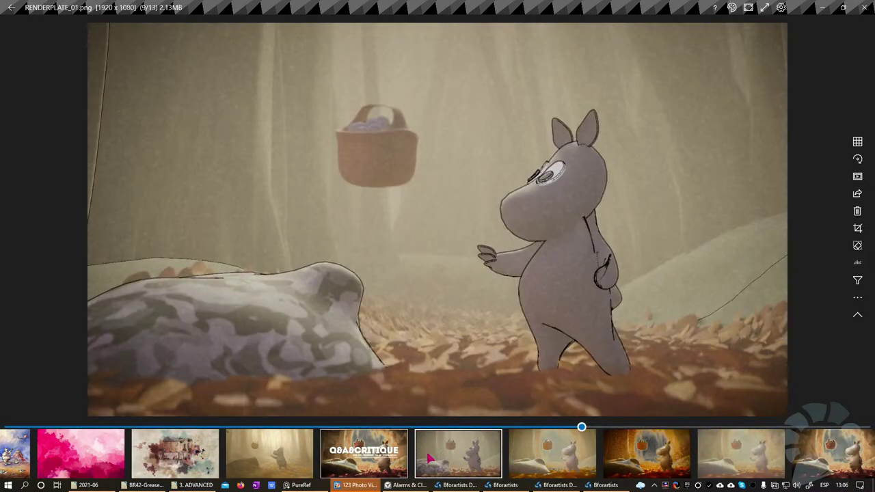
click(539, 460)
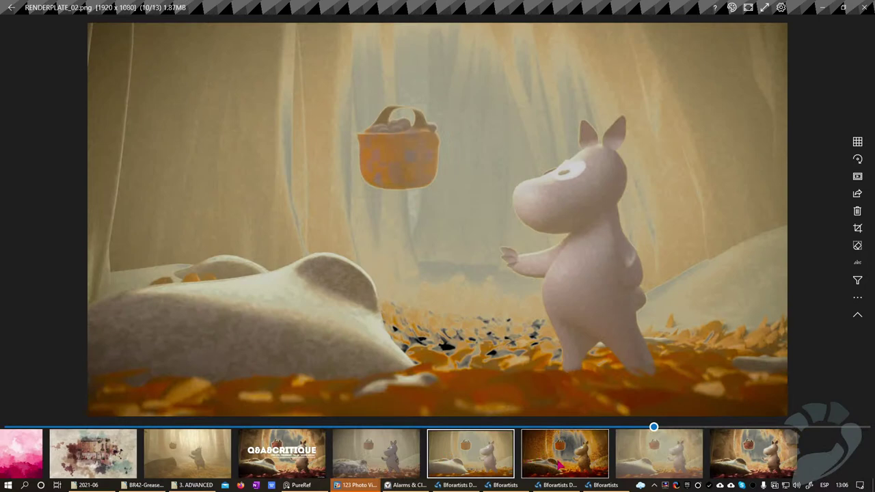
click(556, 462)
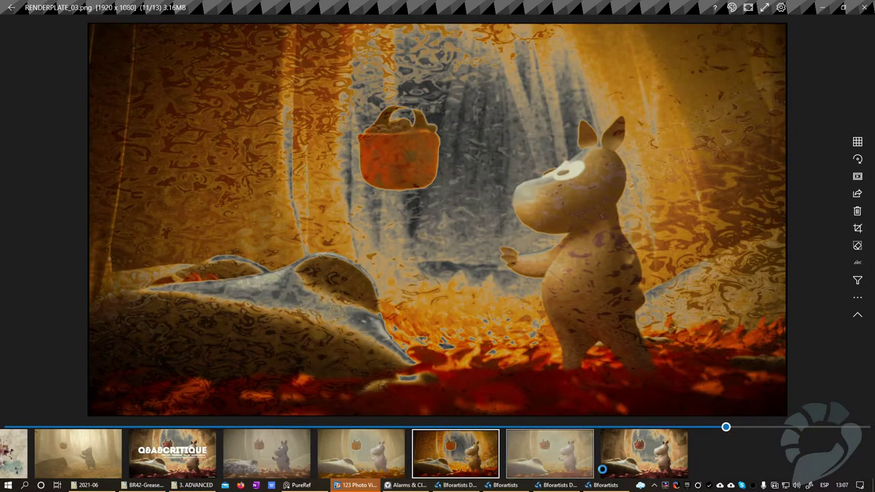
click(624, 466)
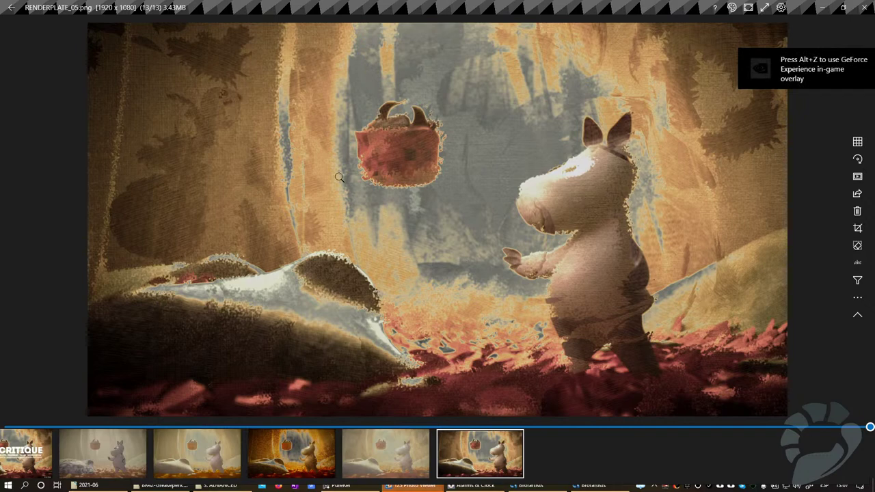
drag(356, 7, 449, 1)
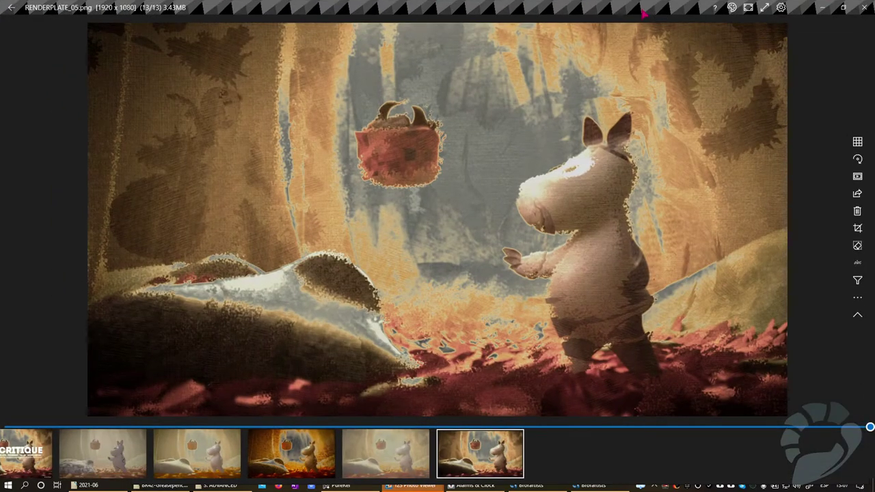
Step: Switch to Bforartists, start an Append and browse to the BR42-Greasepencil NPR folder under Blender Royale
click(595, 486)
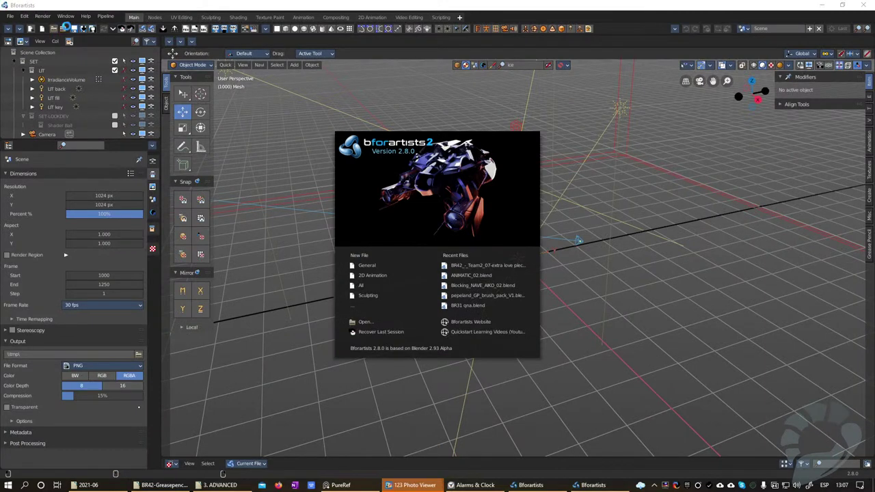
click(145, 25)
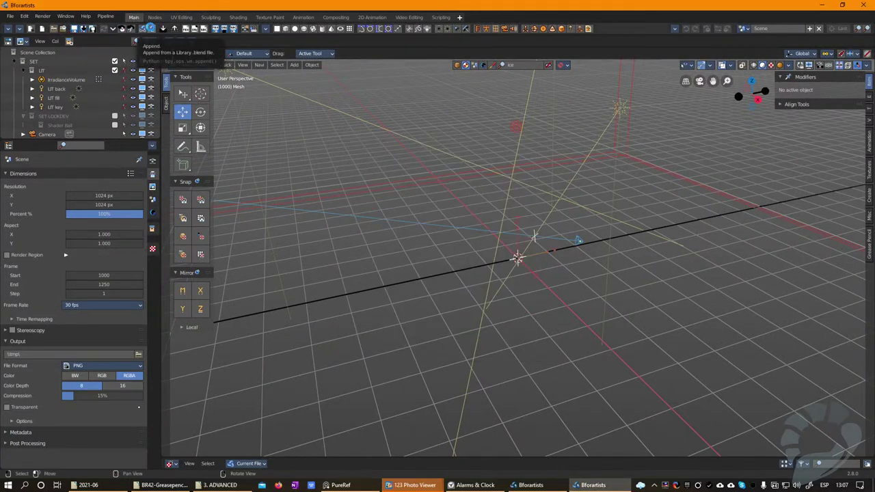
click(152, 28)
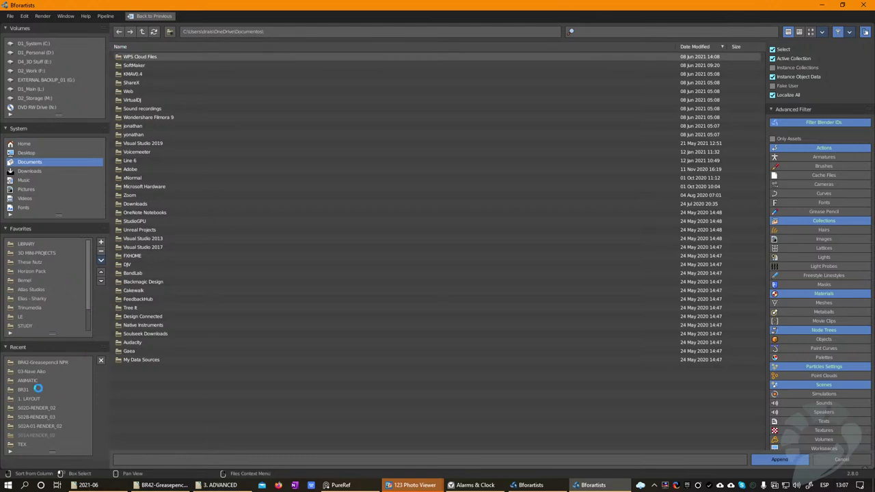
click(38, 388)
click(142, 32)
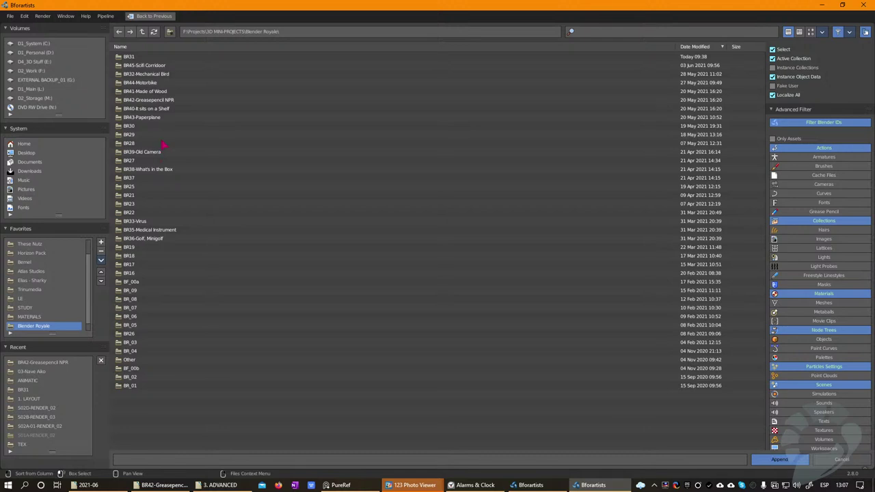
click(161, 100)
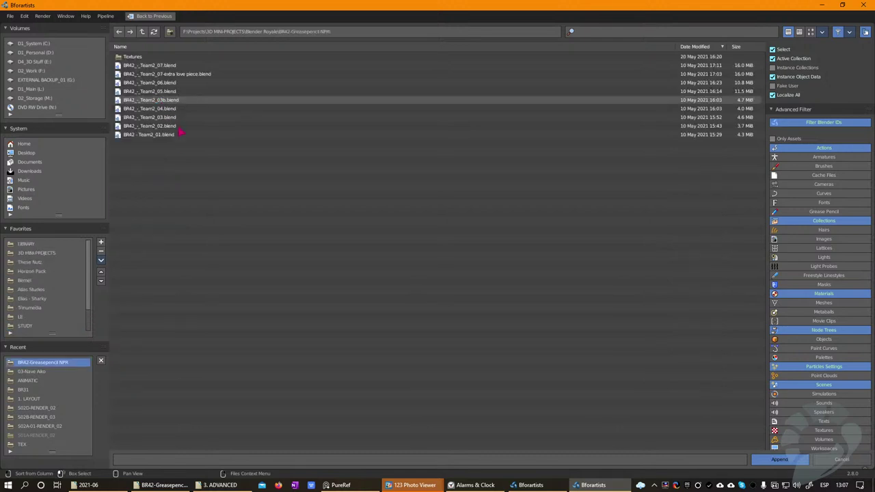
Step: Append the Composite, Library and Render scenes from BR42_-_Team2_07-extra love piece.blend
double_click(172, 73)
double_click(130, 99)
click(134, 73)
click(135, 59)
shift+click(134, 74)
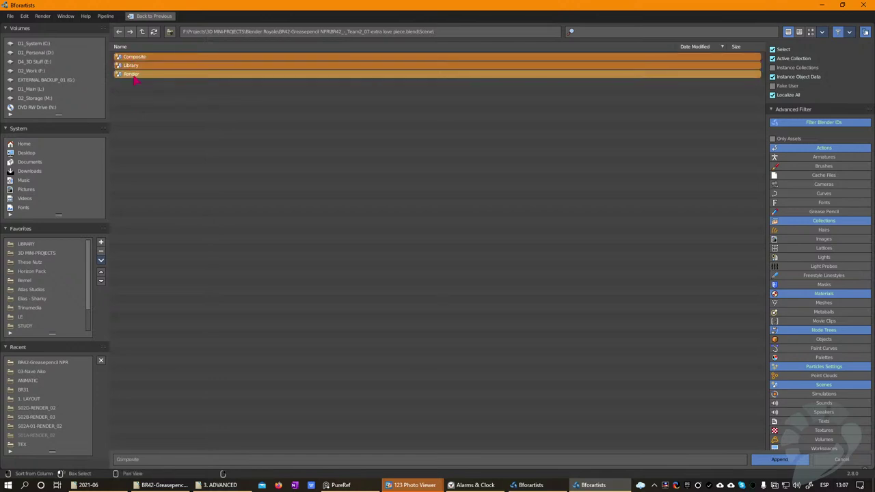
click(135, 75)
shift+click(139, 57)
click(779, 460)
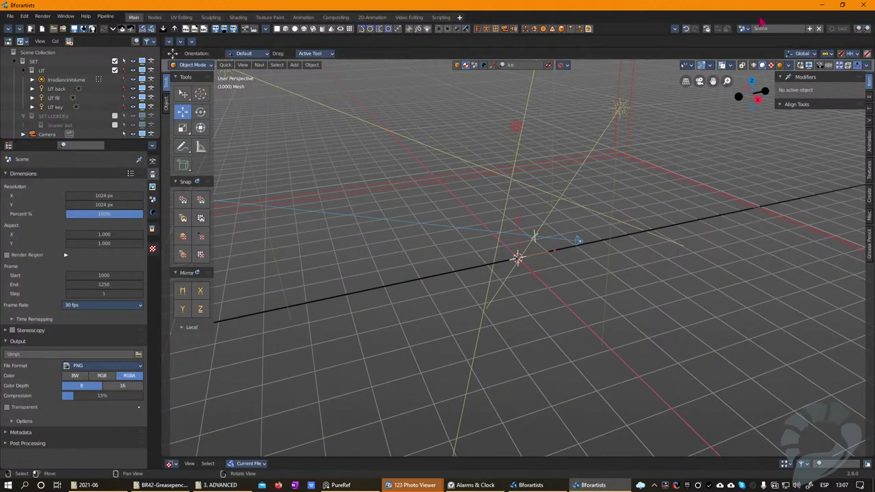
Step: Open the appended Render scene, look through its camera and set the viewport to rendered shading
click(753, 28)
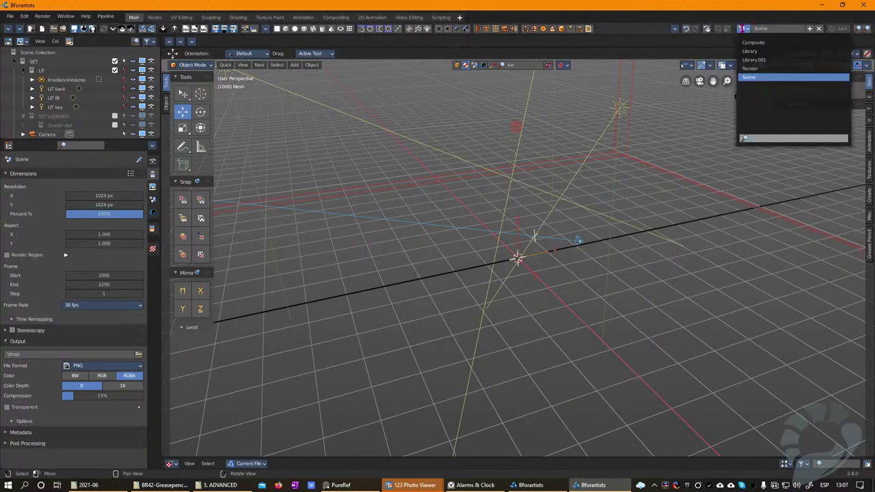
click(775, 75)
key(KP_0)
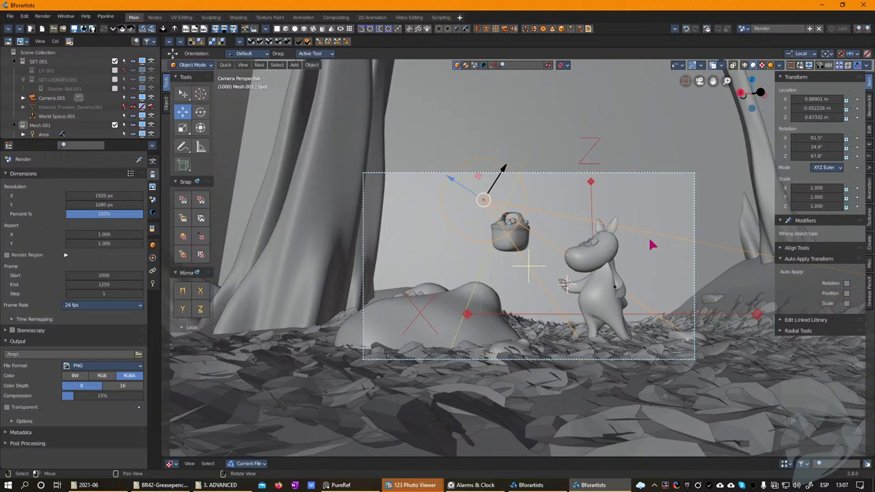
click(770, 65)
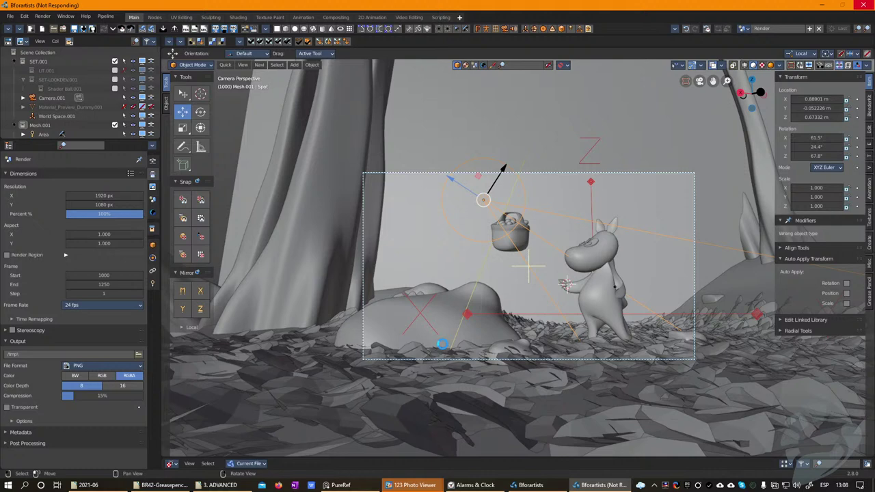
click(536, 484)
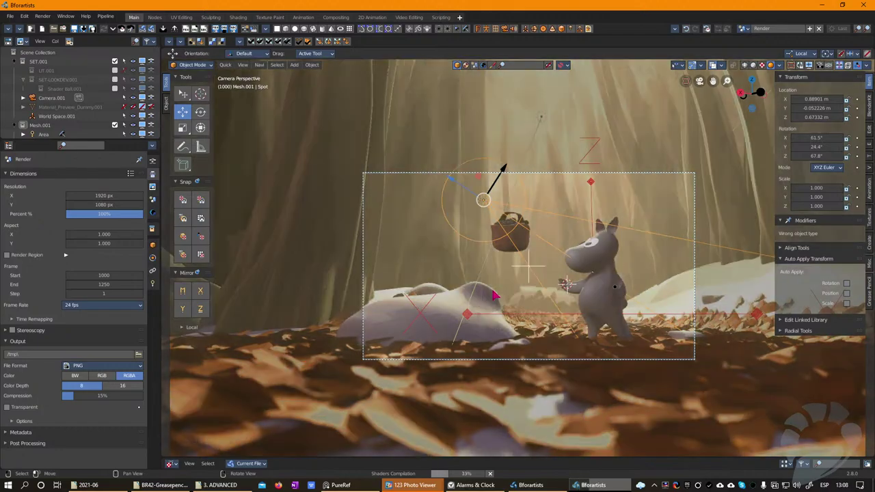
Step: Examine the forest set, leaves, rock, basket and character from several angles, then return to the camera view
middle_drag(498, 297, 808, 259)
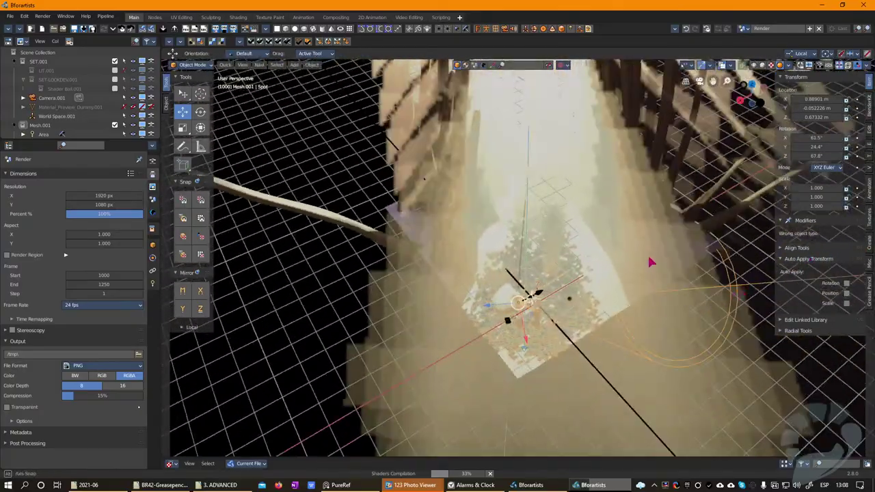
middle_drag(457, 213, 448, 277)
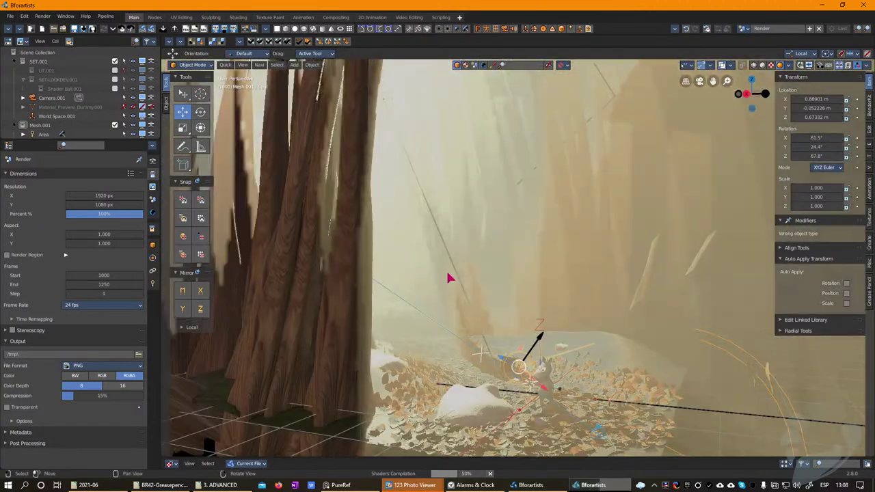
middle_drag(607, 301, 603, 326)
middle_drag(569, 356, 537, 322)
scroll(503, 328, up, 4)
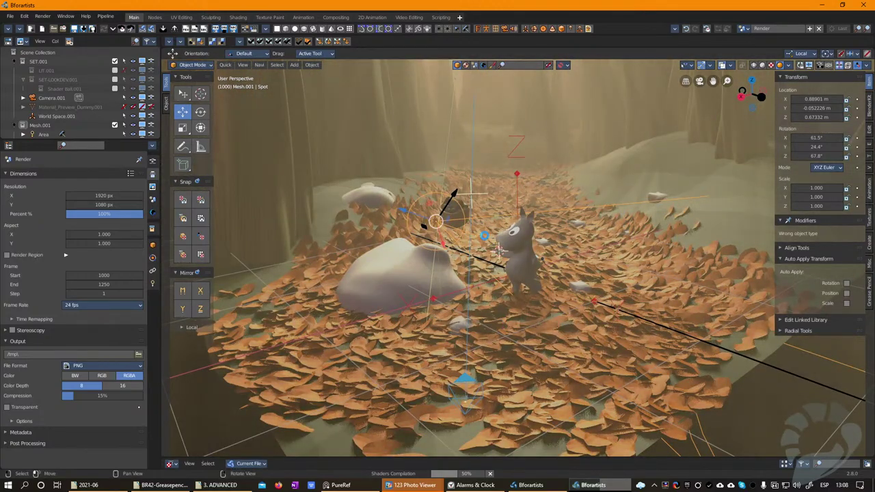
middle_drag(634, 308, 582, 316)
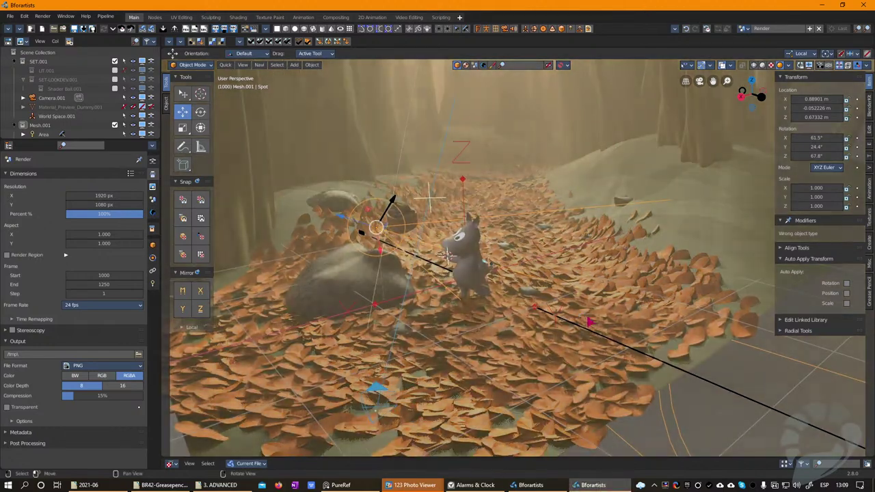
middle_drag(604, 279, 642, 224)
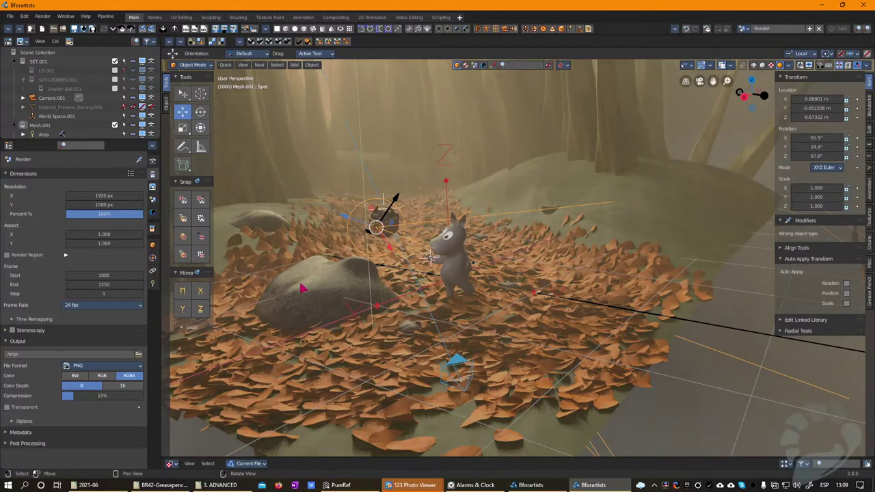
scroll(302, 288, up, 4)
middle_drag(303, 288, 459, 280)
scroll(647, 230, up, 4)
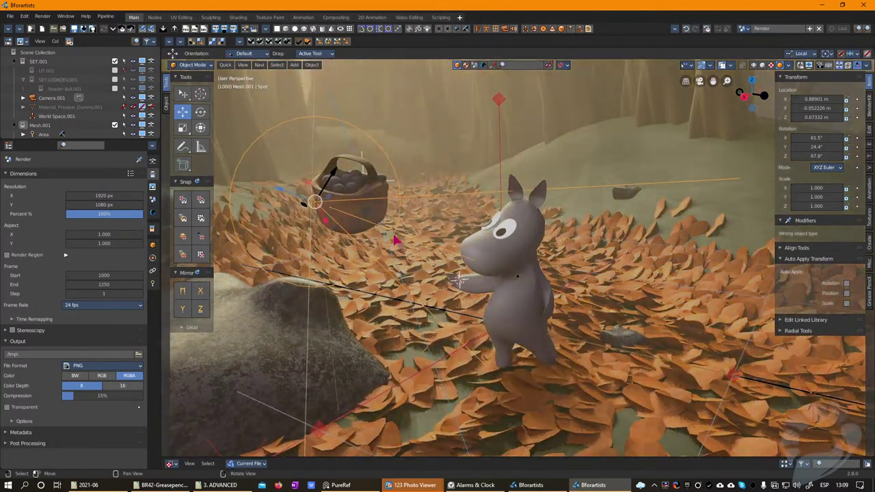
middle_drag(376, 225, 472, 259)
scroll(471, 259, down, 3)
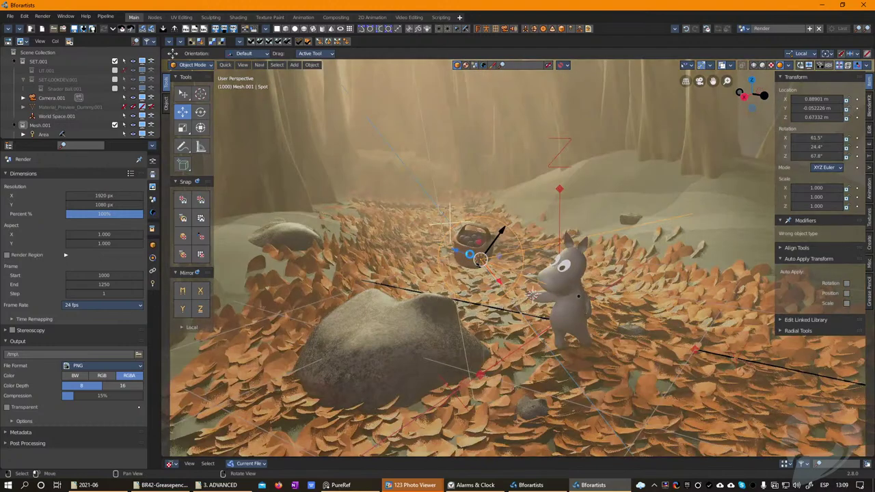
middle_drag(449, 224, 560, 273)
key(KP_0)
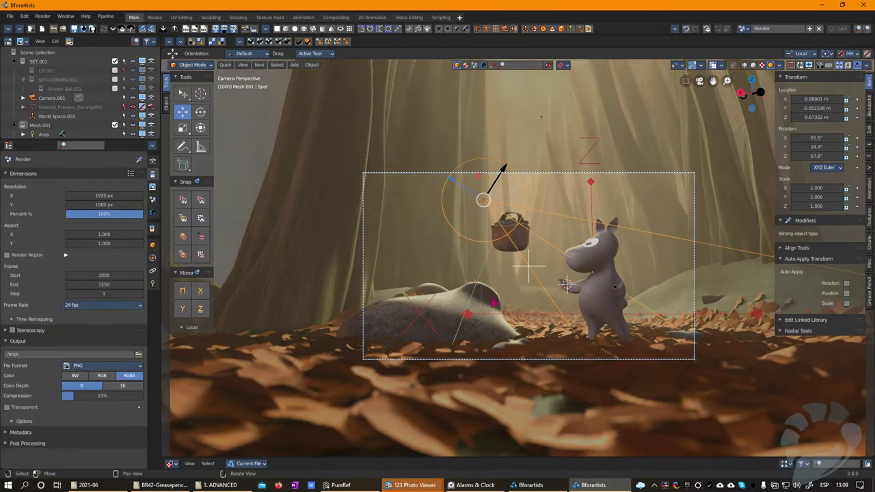
Step: Switch to the Composite scene and inspect the Splotches and Plate objects at an angle
click(742, 28)
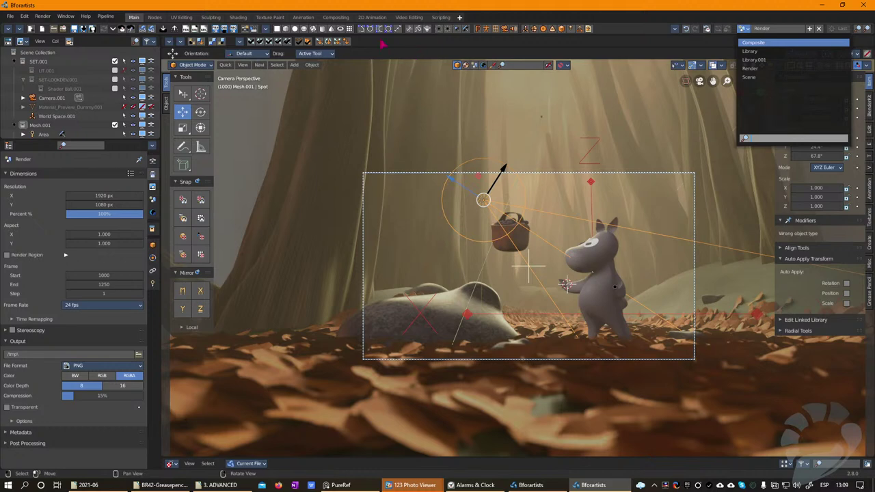
key(Return)
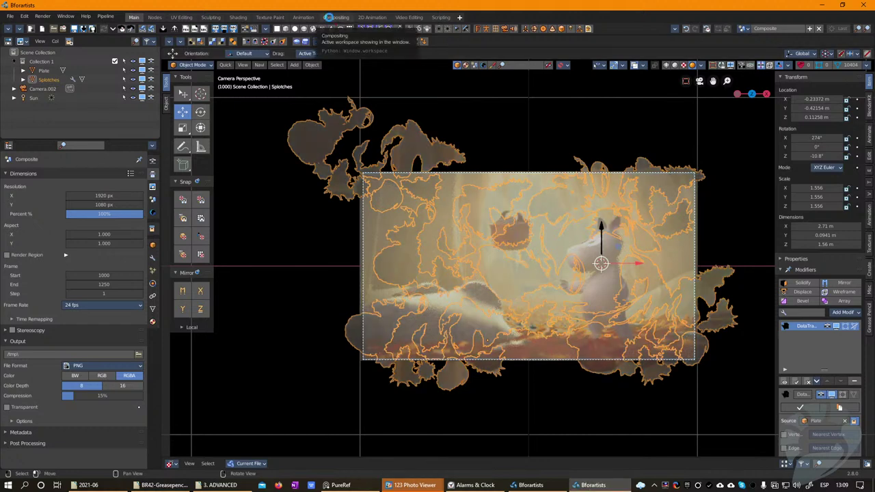
middle_drag(601, 267, 510, 246)
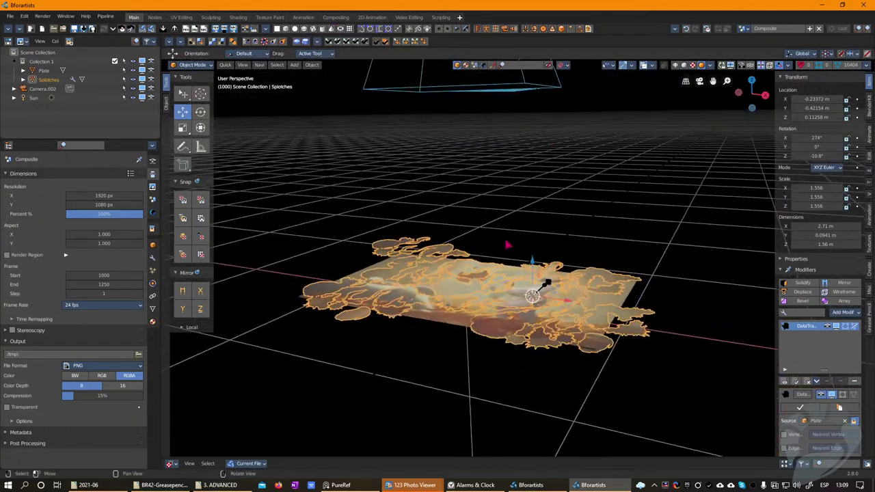
scroll(510, 246, up, 4)
middle_drag(465, 353, 527, 235)
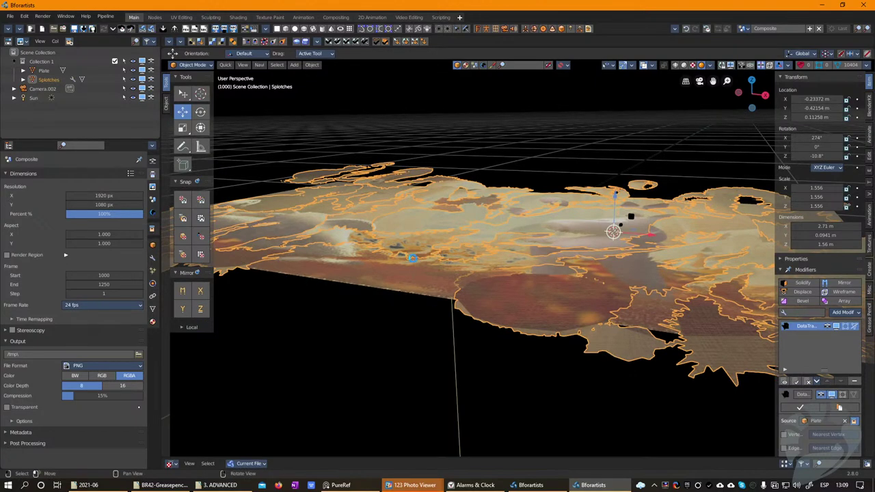
click(412, 258)
middle_drag(444, 211, 482, 232)
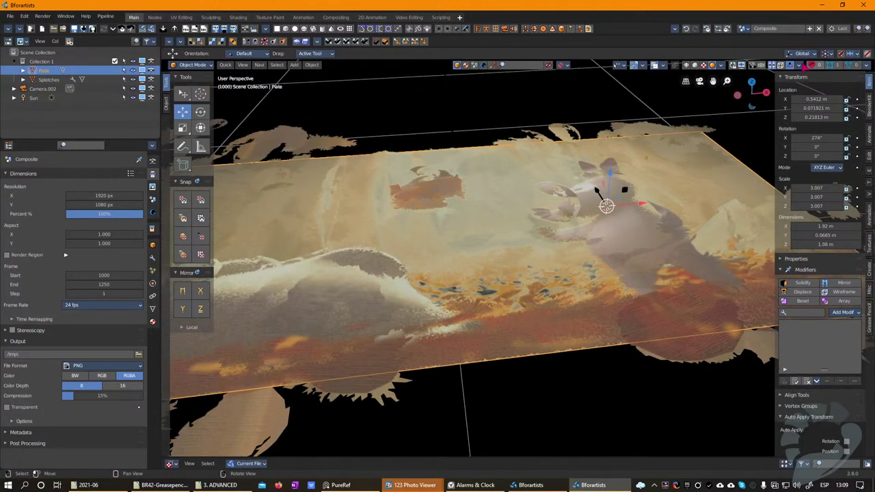
Step: Hide the floor grid, turn on the wireframe overlay and select the Splotches object
click(776, 65)
scroll(516, 222, down, 6)
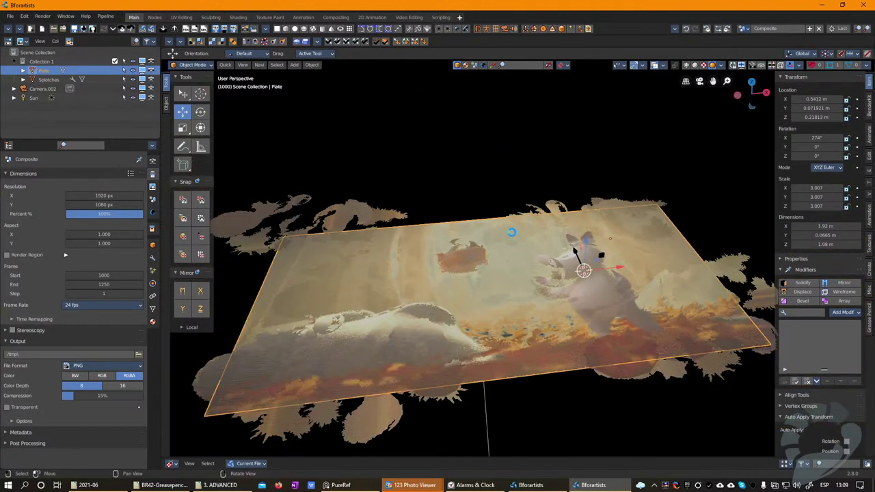
scroll(543, 228, up, 5)
click(785, 65)
click(489, 287)
Step: Examine how the Splotches mesh shapes lie over the Plate image, up close and as a whole
middle_drag(489, 287, 512, 311)
right_drag(513, 311, 492, 311)
scroll(491, 312, up, 5)
middle_drag(567, 272, 554, 287)
scroll(567, 237, up, 3)
middle_drag(568, 238, 537, 181)
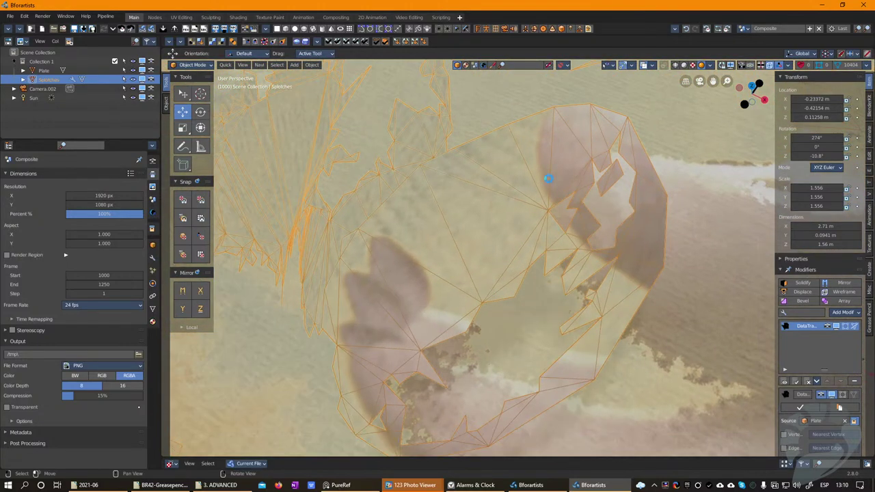
middle_drag(558, 239, 521, 245)
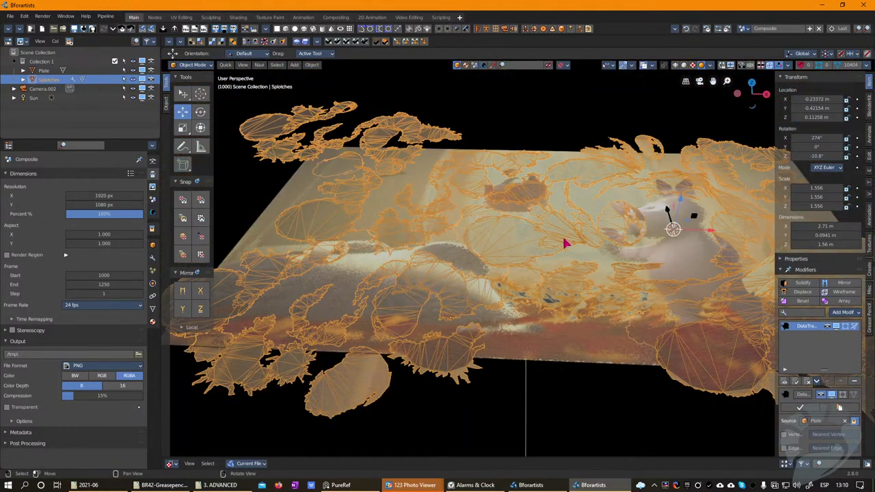
middle_drag(585, 248, 565, 373)
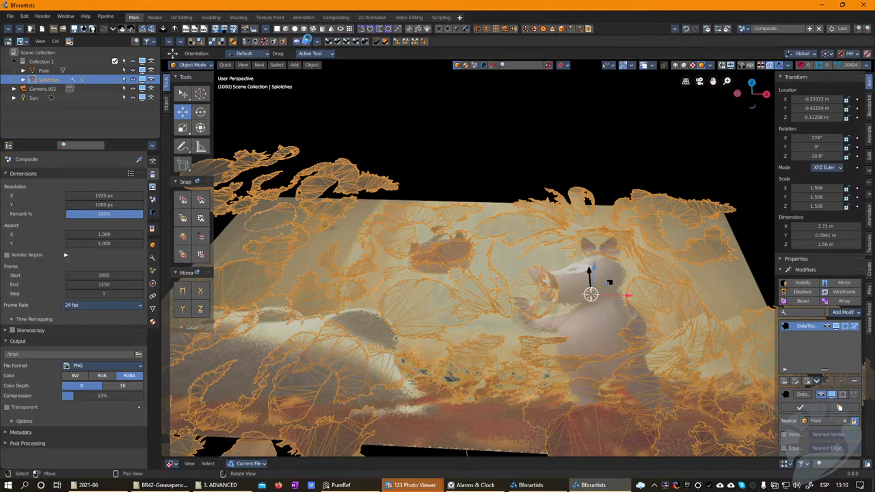
Step: Return to the Render scene and review its compositing nodes from the COLOR and GRAIN frames back to VIGNETTE
click(743, 28)
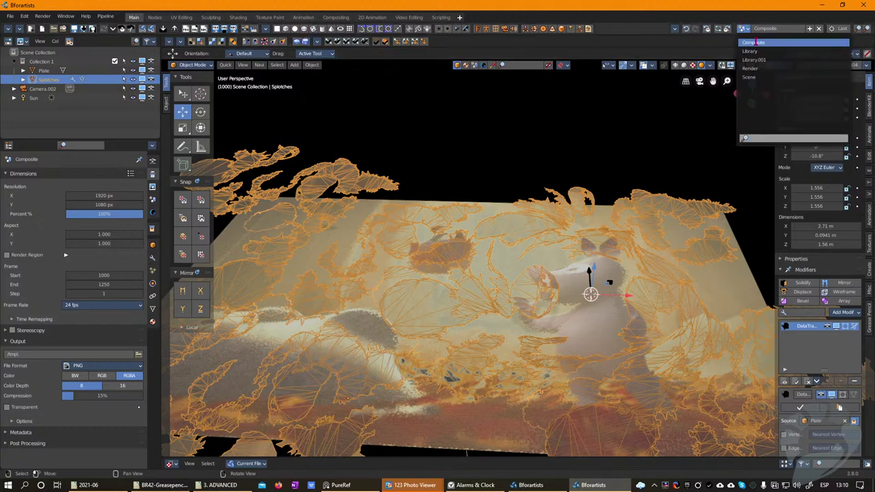
click(759, 68)
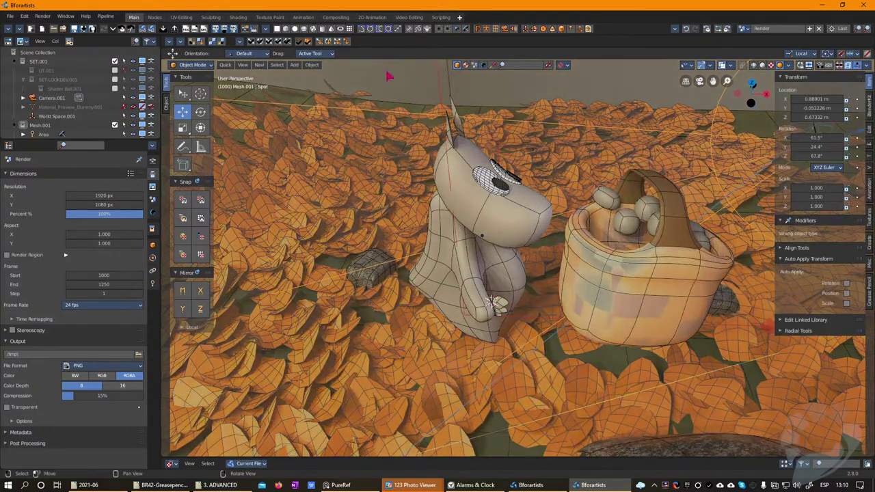
click(335, 17)
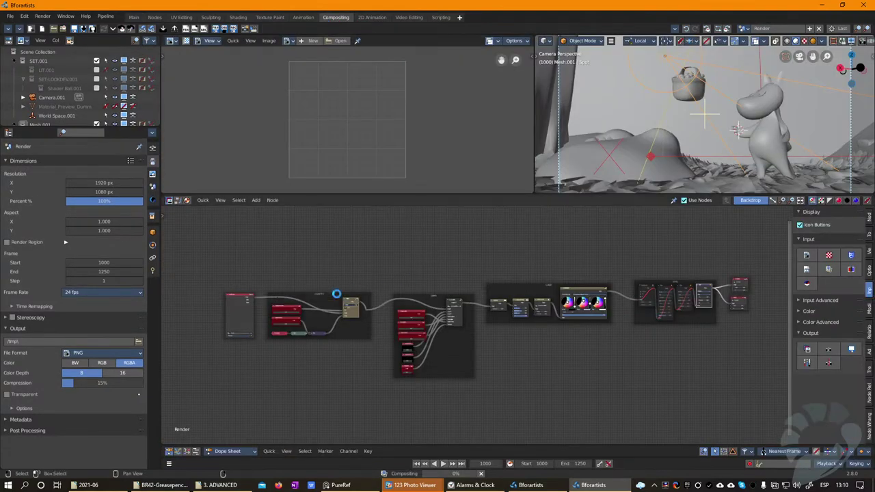
scroll(533, 311, up, 6)
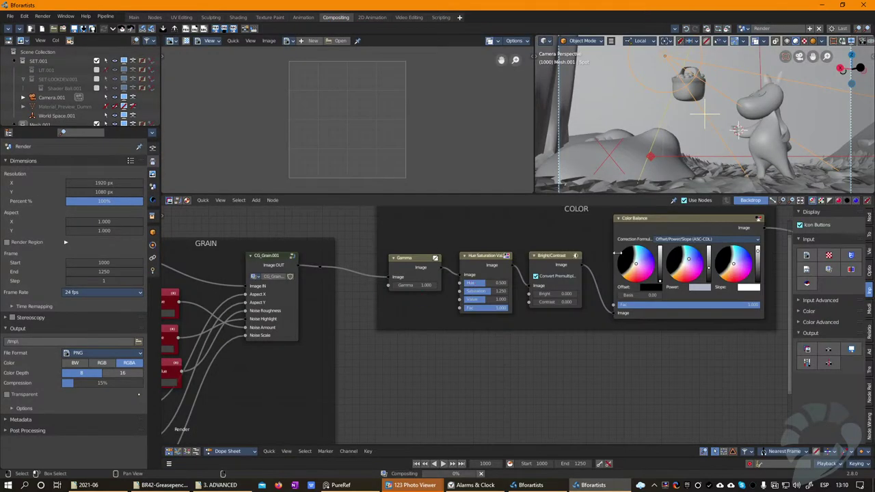
middle_drag(512, 301, 784, 301)
scroll(384, 307, up, 1)
middle_drag(372, 313, 610, 307)
middle_drag(344, 285, 556, 281)
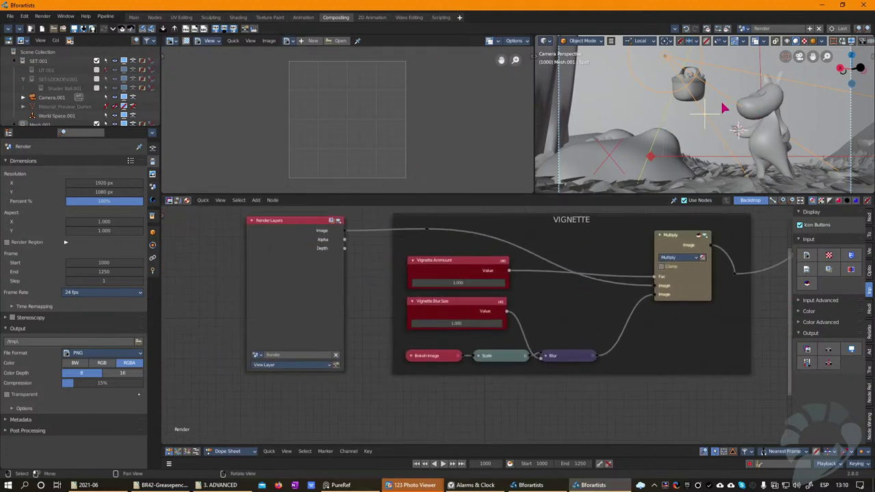
Step: Set the compositing workspace's viewport to rendered shading and render the current frame of the Render scene
click(814, 41)
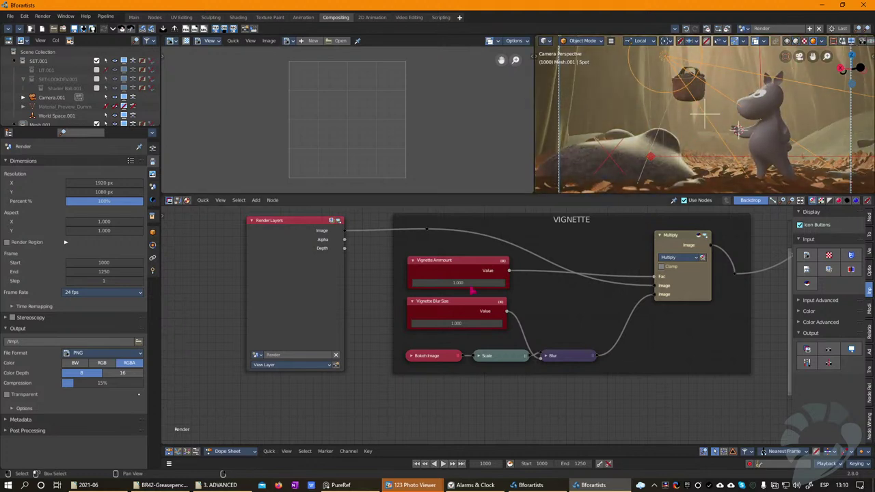
key(F12)
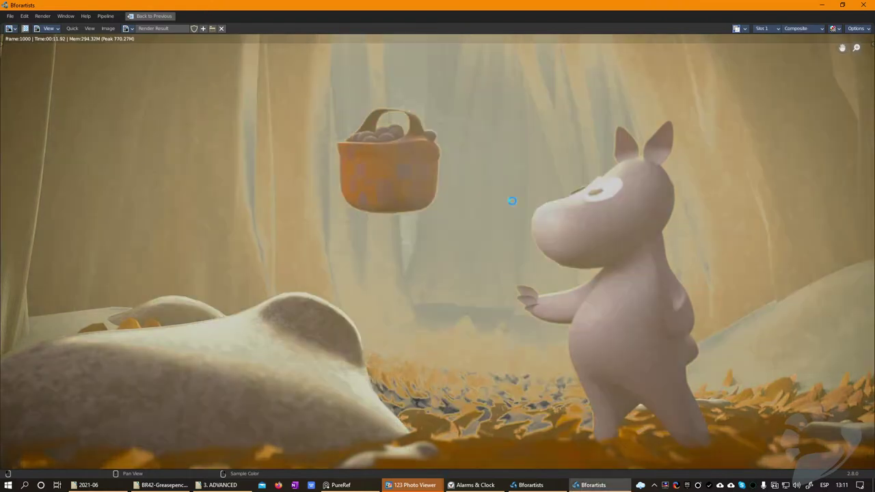
Step: Examine the rendered forest image closely across the basket, character and foreground, then return to the compositing workspace
scroll(371, 281, down, 2)
scroll(410, 185, up, 3)
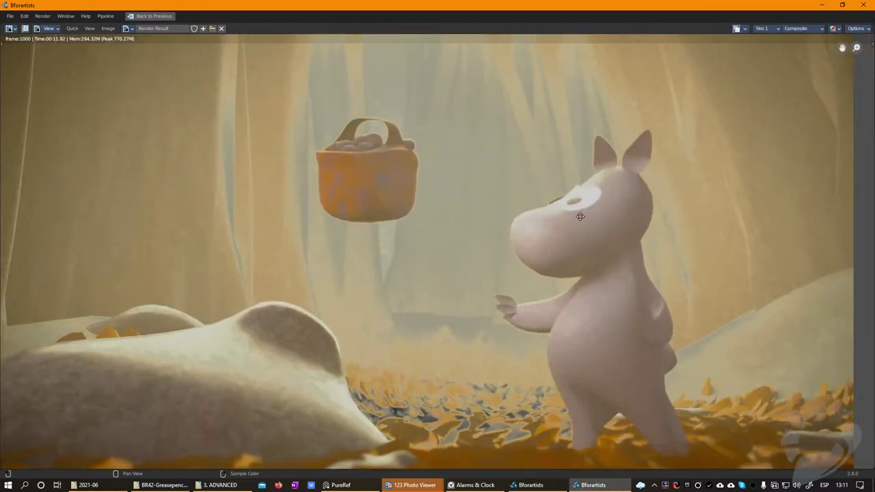
scroll(624, 165, up, 5)
middle_drag(661, 121, 414, 270)
scroll(405, 273, down, 6)
middle_drag(66, 277, 452, 203)
scroll(452, 203, up, 2)
middle_drag(315, 222, 444, 259)
scroll(502, 236, down, 4)
middle_drag(613, 347, 550, 272)
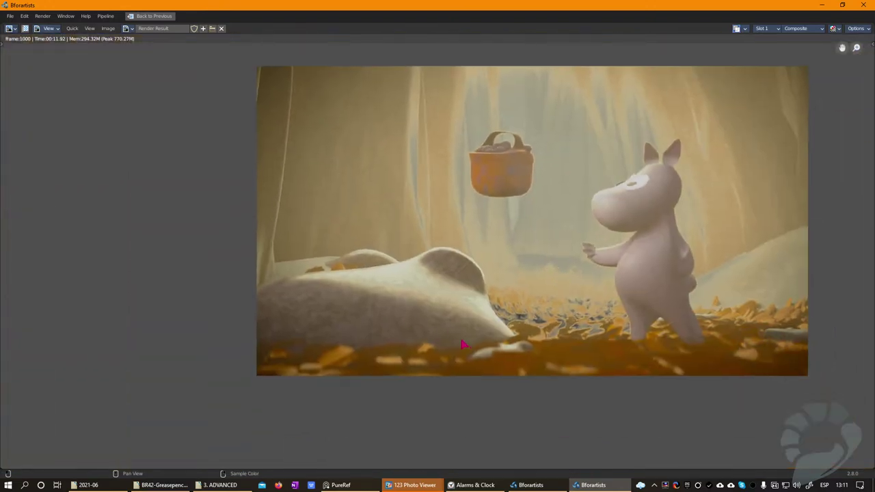
scroll(448, 273, up, 4)
scroll(460, 339, down, 1)
scroll(460, 339, down, 1)
middle_drag(772, 286, 572, 309)
middle_drag(401, 119, 472, 194)
scroll(562, 212, down, 6)
scroll(564, 215, up, 7)
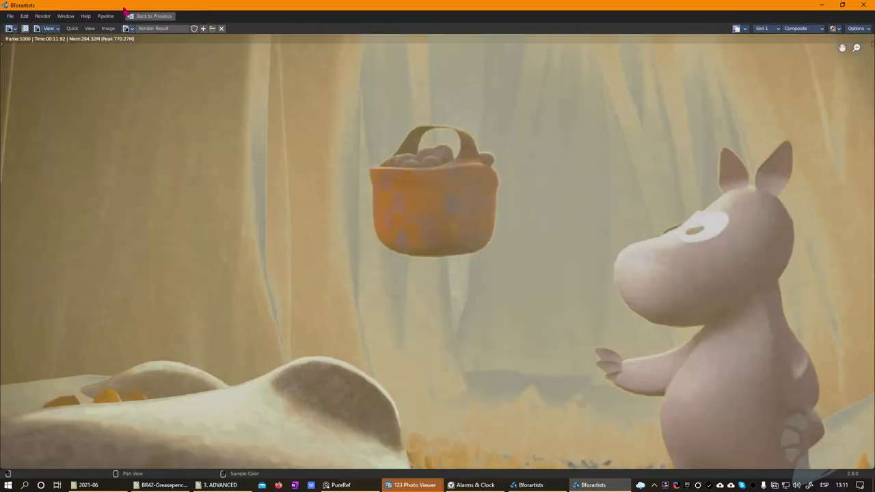
click(149, 15)
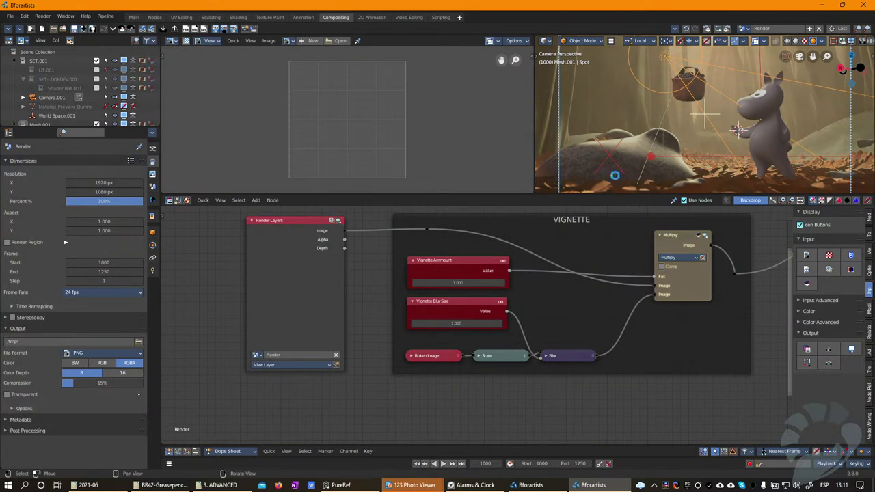
Step: Switch from the Render scene to the Composite scene and select the Splotches object
middle_drag(683, 257, 406, 333)
scroll(408, 333, down, 2)
scroll(408, 333, down, 1)
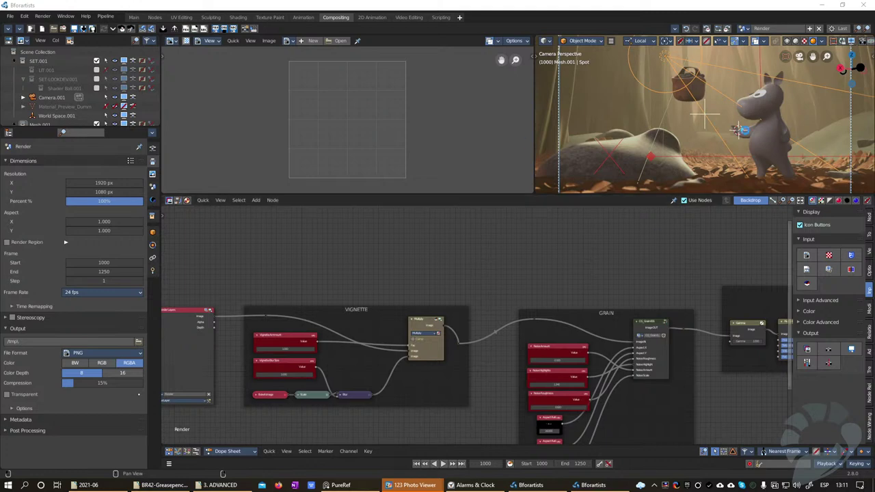
click(733, 114)
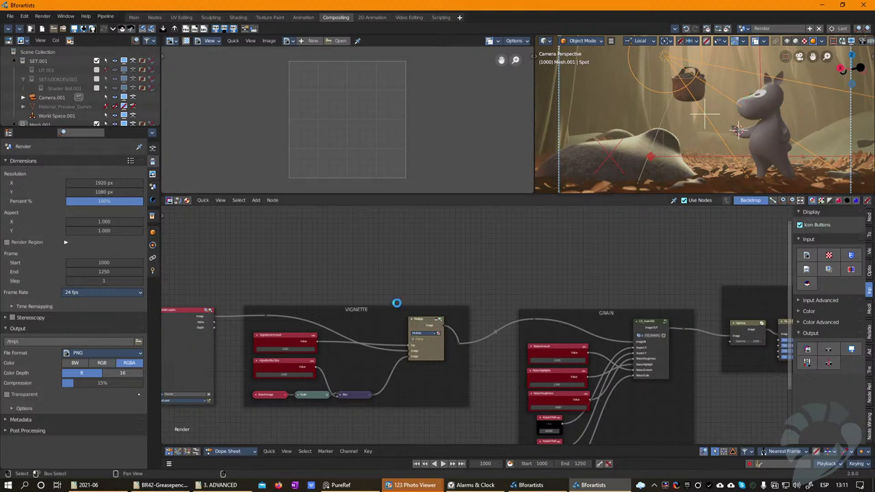
middle_drag(208, 355, 229, 342)
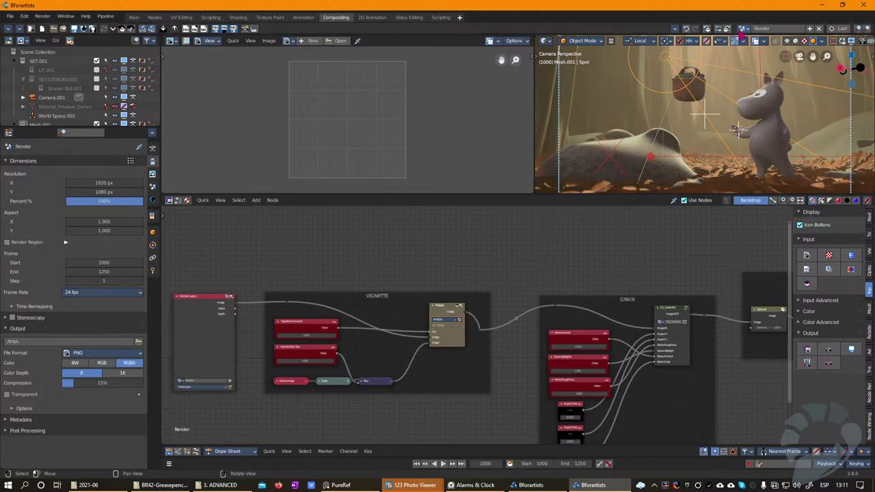
click(742, 29)
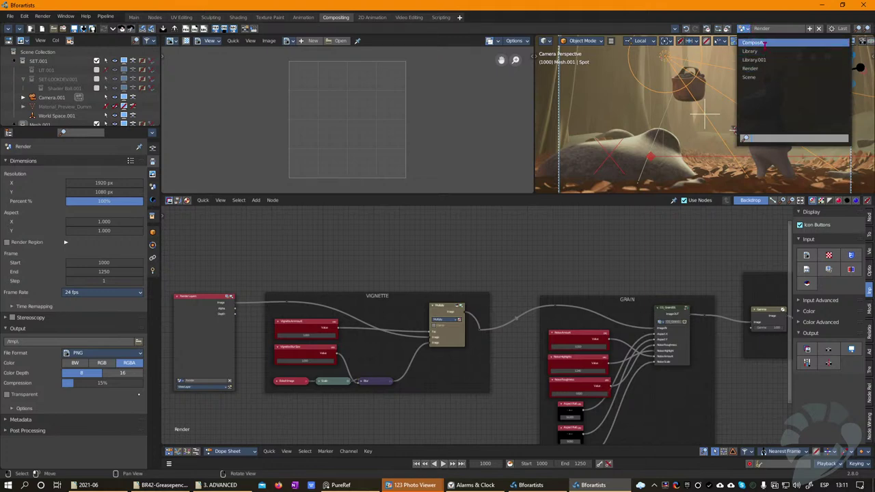
click(756, 43)
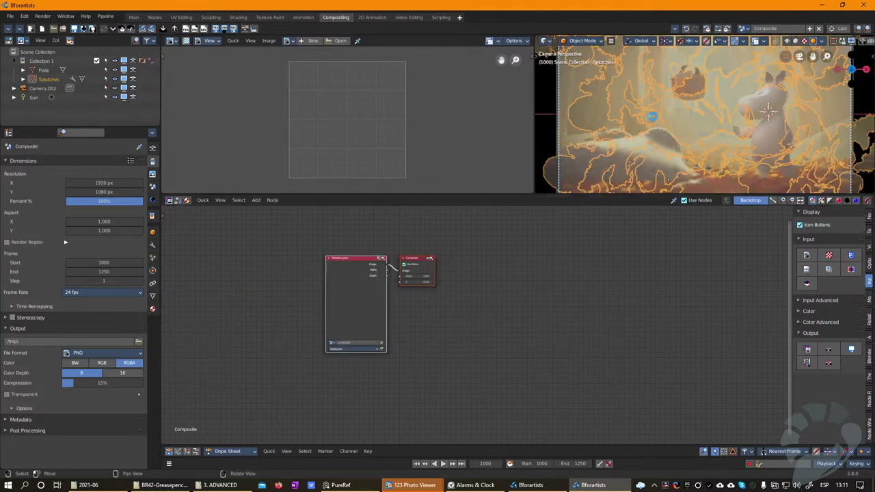
click(686, 131)
click(669, 127)
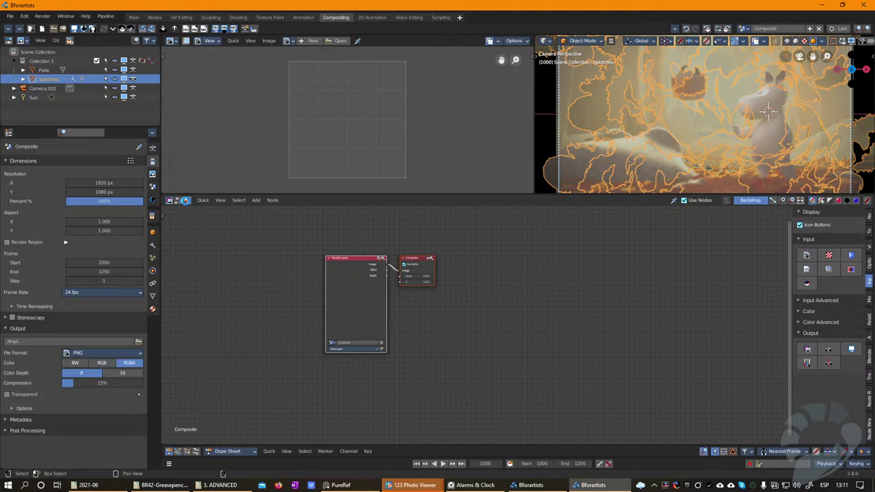
Step: Show the Splotches object's Brushes material nodes and examine the RENDERPLATE_02.png and my-watercolor-brushes.jpg textures feeding the Overlay mix
click(187, 200)
middle_drag(199, 291, 566, 293)
scroll(413, 267, up, 8)
middle_drag(382, 214, 408, 255)
scroll(408, 254, up, 2)
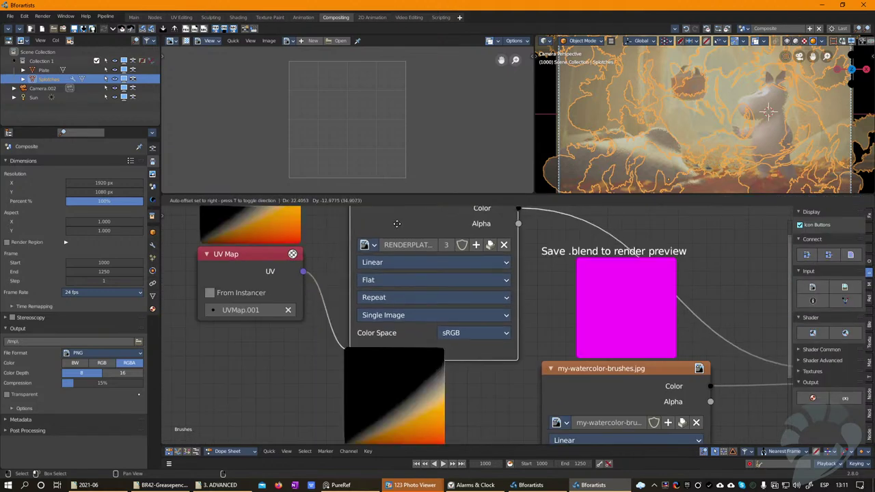
scroll(519, 287, down, 3)
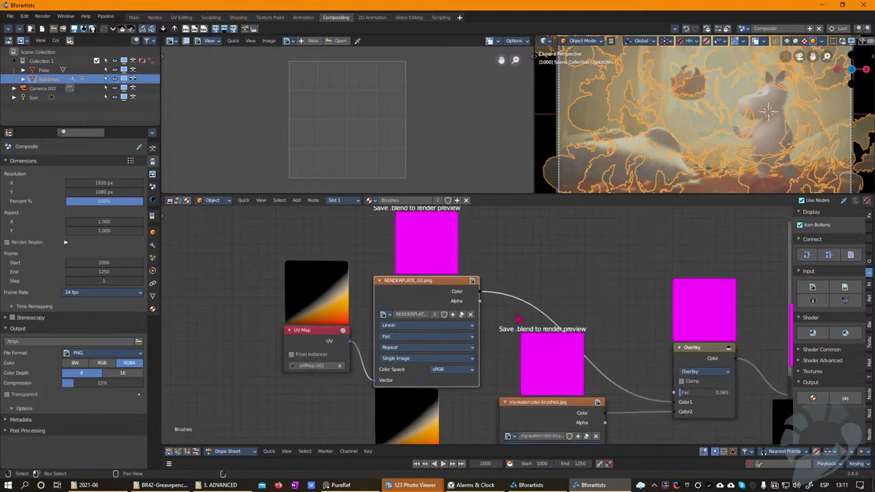
scroll(478, 294, up, 3)
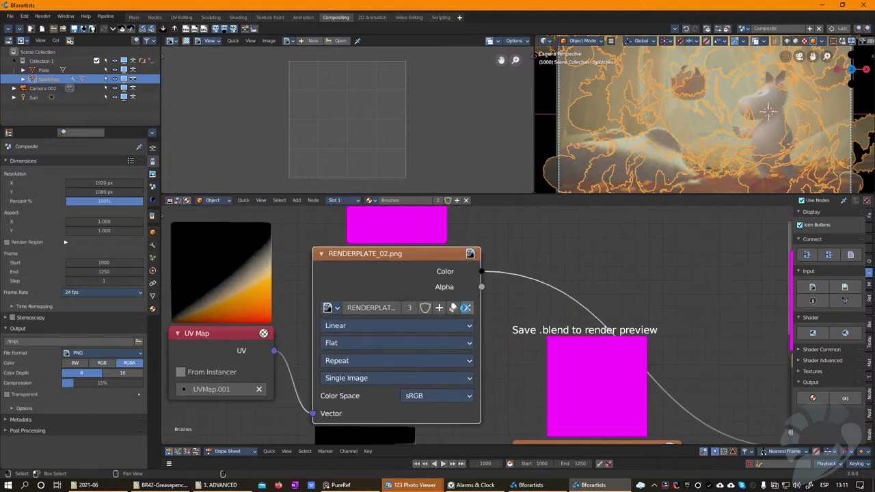
middle_drag(480, 352, 423, 301)
scroll(431, 318, down, 2)
middle_drag(497, 372, 494, 352)
click(494, 383)
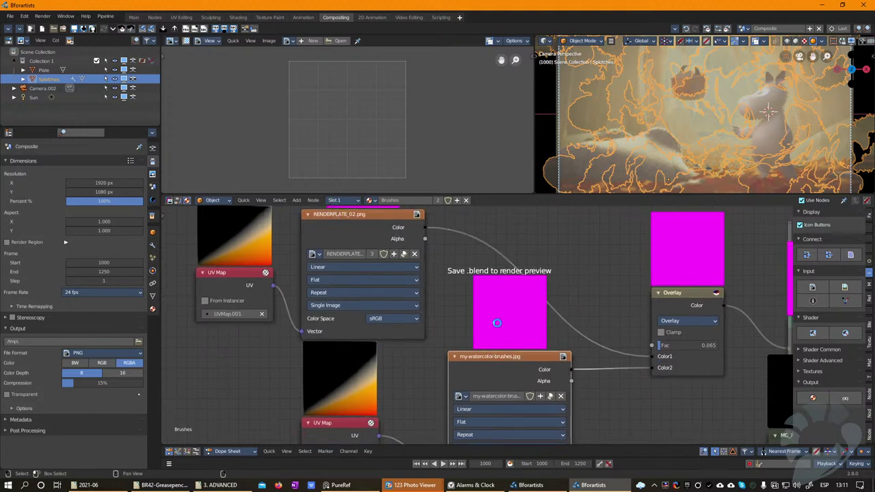
middle_drag(458, 270, 464, 319)
scroll(463, 318, down, 2)
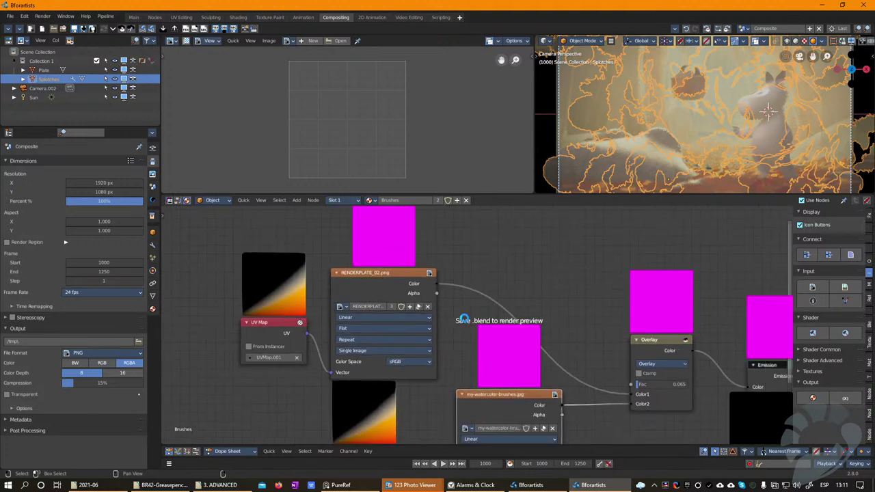
Step: Save the file as a new version named BR42_-_Team2_08-extra love piece.blend
key(ctrl+s)
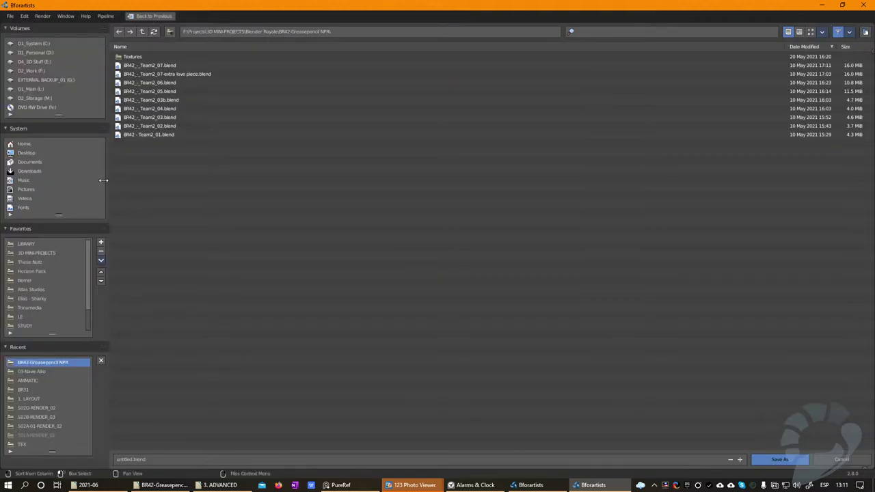
click(188, 75)
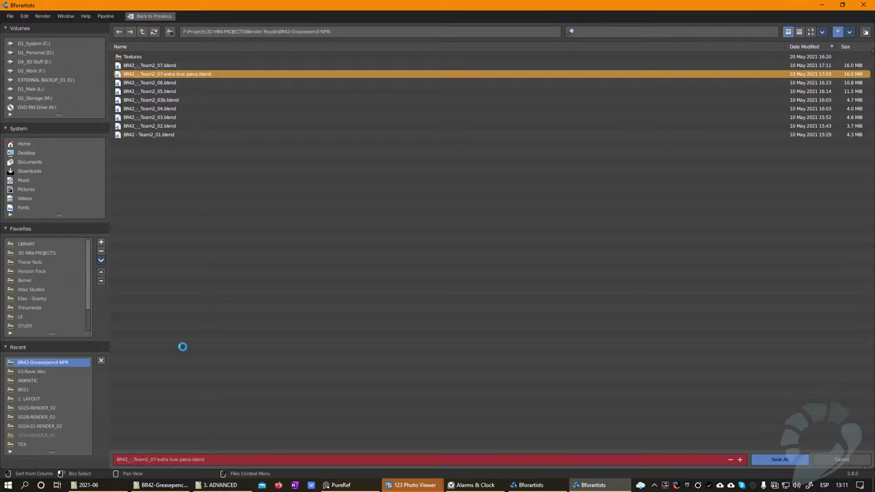
click(740, 460)
click(758, 459)
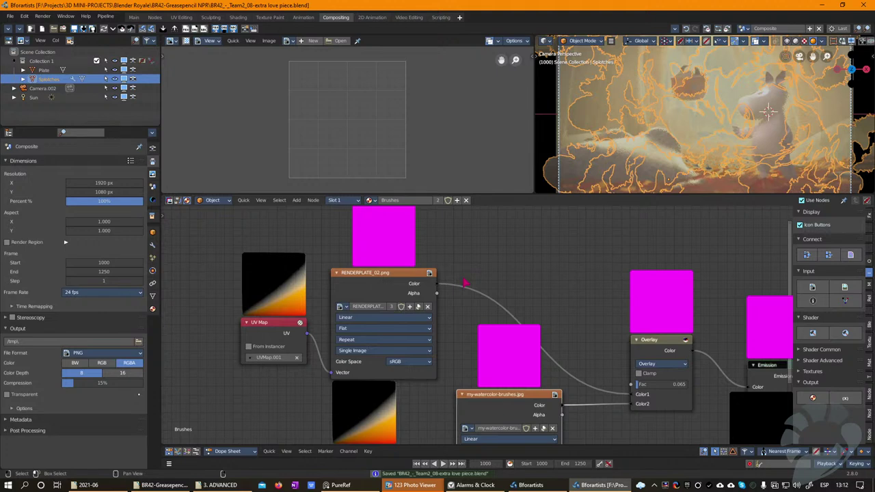
Step: Reposition the RENDERPLATE_02.png texture node and make more room for the 3D viewport above the material nodes
mouse_move(378, 274)
mouse_down()
mouse_move(380, 255)
mouse_move(388, 260)
mouse_up()
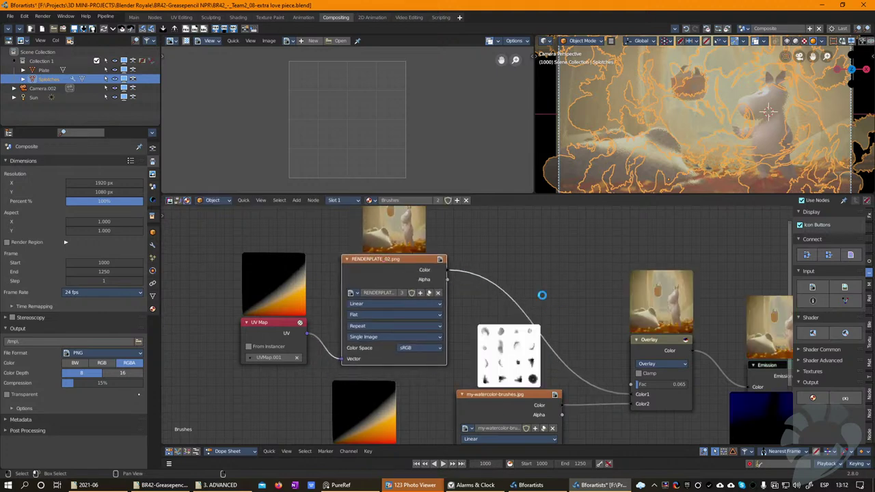
click(744, 28)
drag(608, 195, 606, 258)
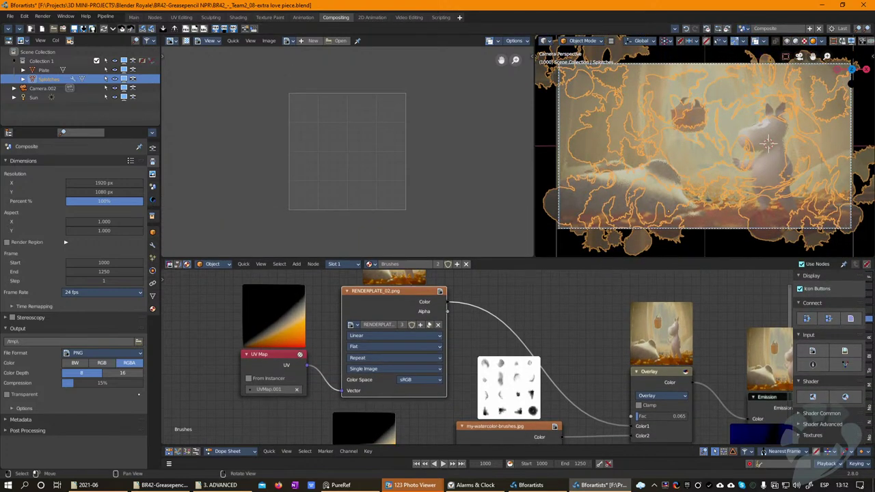
scroll(704, 41, down, 5)
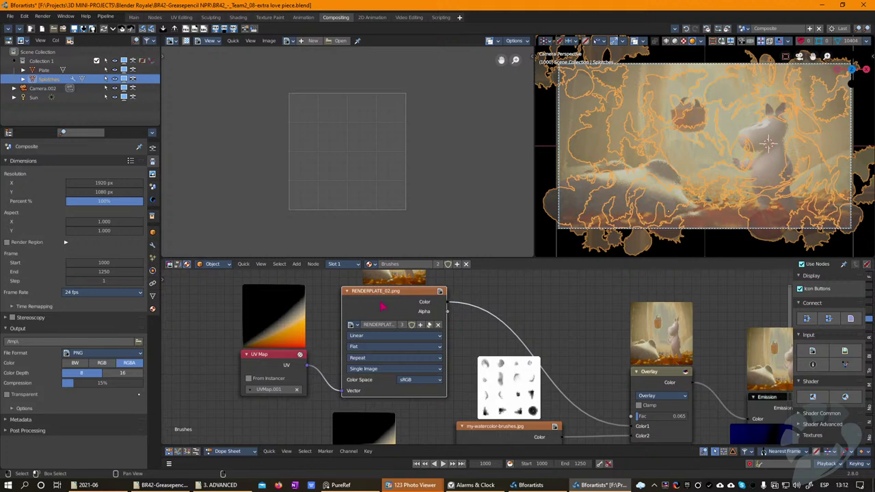
mouse_move(369, 296)
mouse_down()
mouse_move(386, 294)
mouse_move(370, 286)
mouse_move(371, 296)
mouse_up()
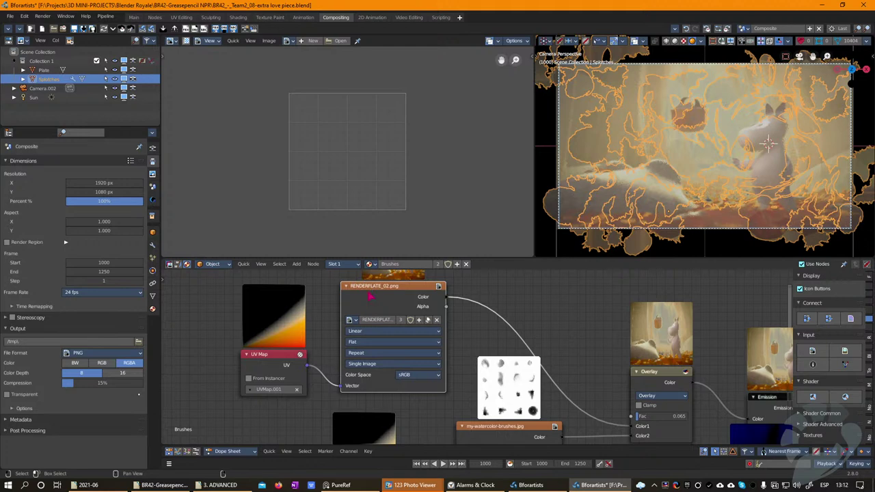
middle_drag(384, 287, 245, 416)
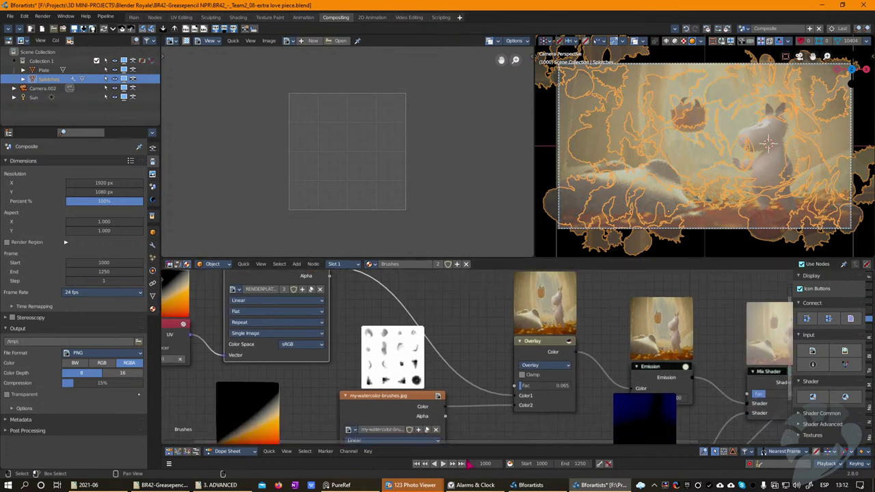
scroll(494, 335, down, 5)
scroll(562, 304, up, 5)
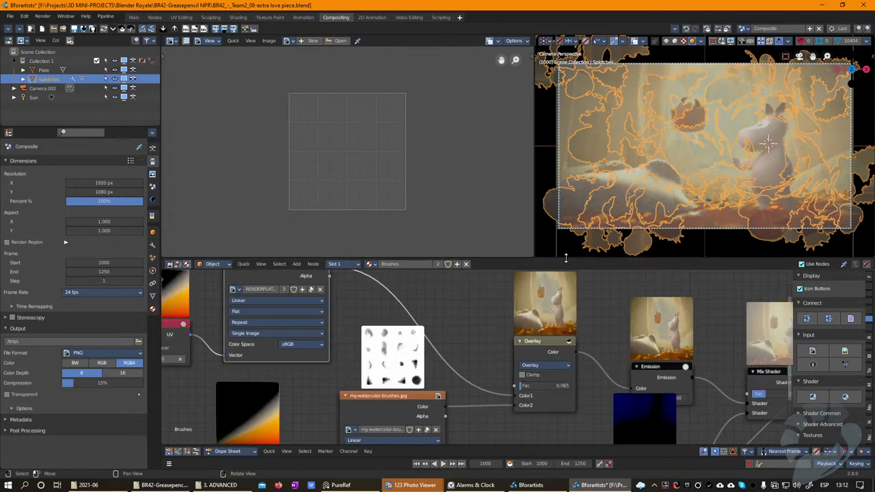
Step: Enlarge the node editor and shift the MG_Paper and Mix Shader nodes in the Brushes material
drag(568, 258, 574, 68)
drag(657, 377, 643, 409)
middle_drag(618, 401, 436, 392)
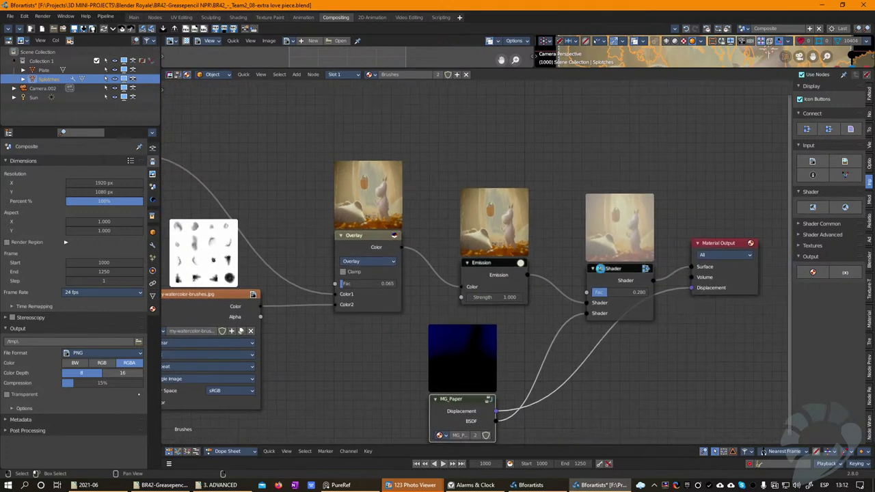
drag(626, 274, 612, 259)
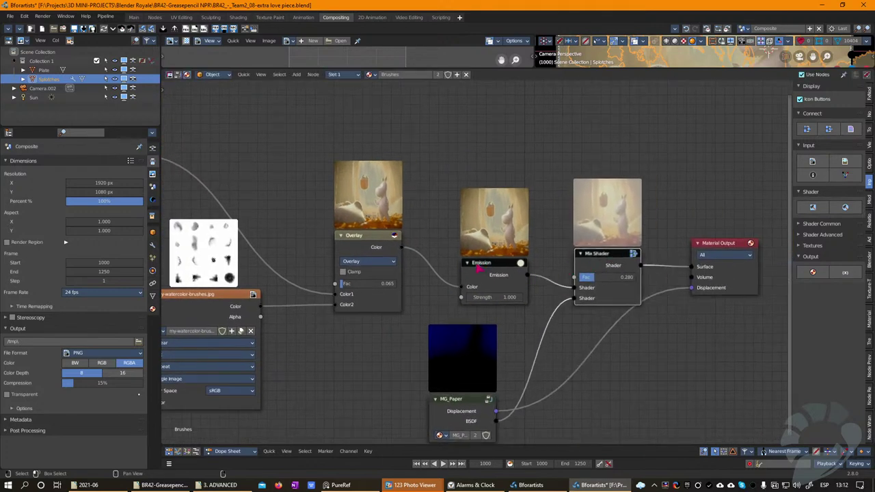
Step: Tidy the Brushes material by repositioning the my-watercolor-brushes.jpg, Overlay, RENDERPLATE_02.png and both UV Map nodes
mouse_move(231, 295)
middle_down()
mouse_move(427, 299)
mouse_move(544, 319)
middle_up()
mouse_move(513, 318)
mouse_down()
mouse_move(515, 311)
mouse_move(500, 322)
mouse_move(512, 318)
mouse_move(510, 329)
mouse_move(492, 326)
mouse_move(513, 334)
mouse_up()
drag(393, 384, 379, 388)
drag(661, 270, 671, 257)
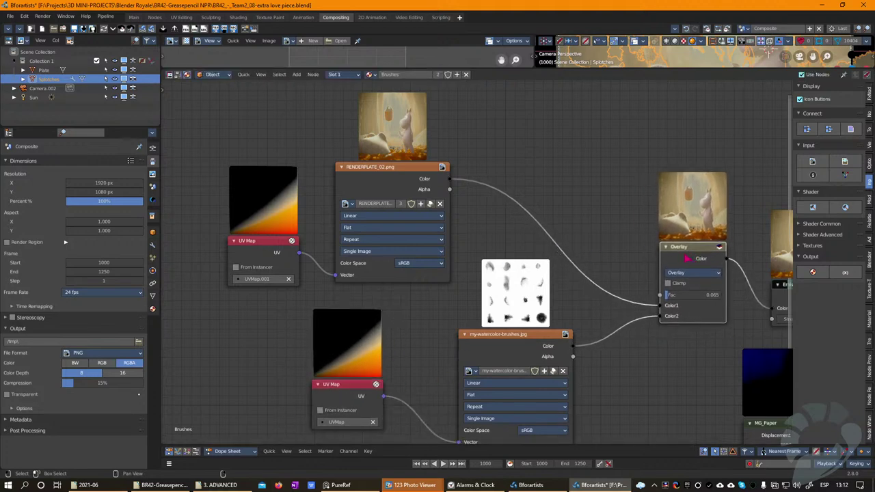
drag(406, 178, 417, 168)
drag(268, 247, 261, 240)
middle_drag(486, 168, 448, 204)
scroll(448, 204, up, 2)
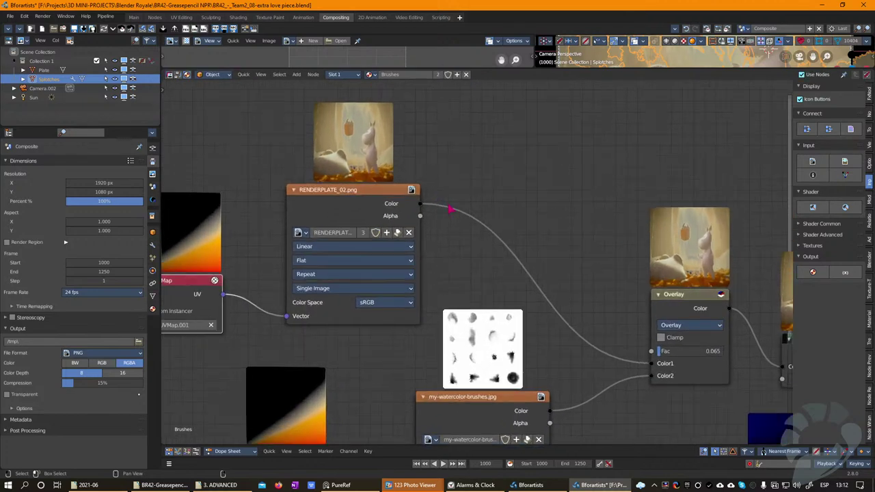
scroll(503, 203, down, 3)
middle_drag(618, 234, 597, 182)
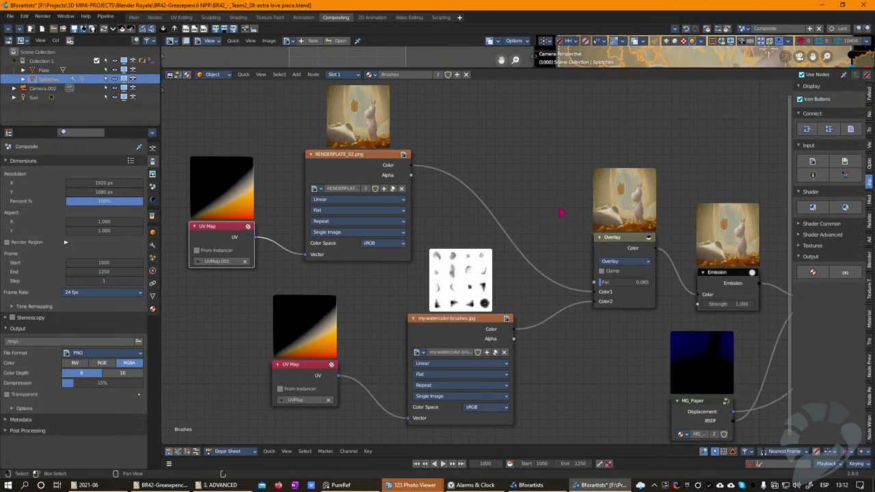
Step: With the 3D viewport enlarged and its overlays hidden, try moving the Splotches object around over the Plate image
drag(576, 70, 576, 306)
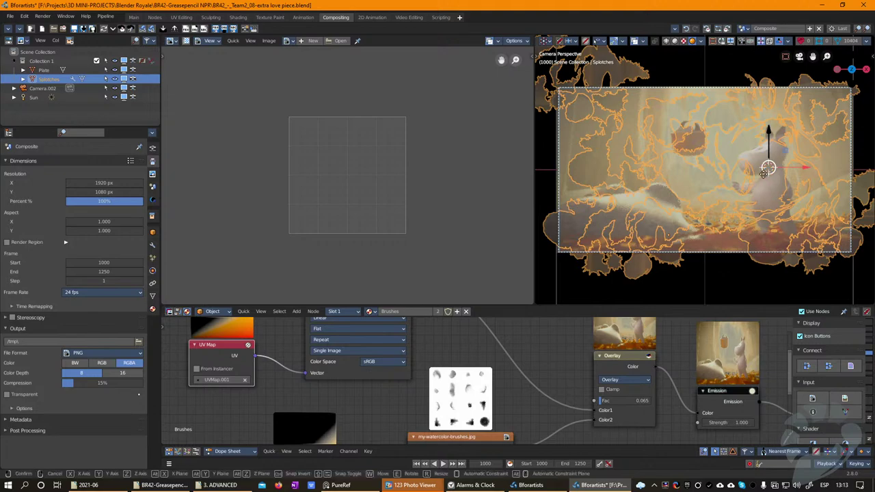
key(g)
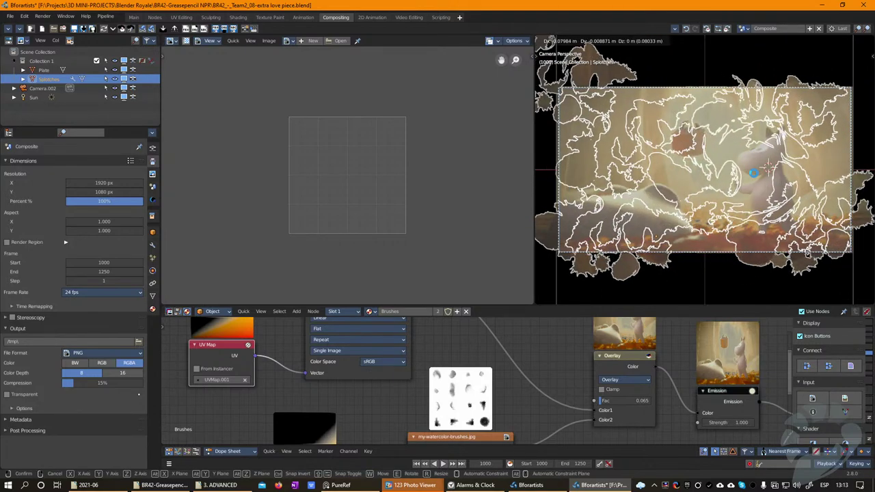
click(766, 171)
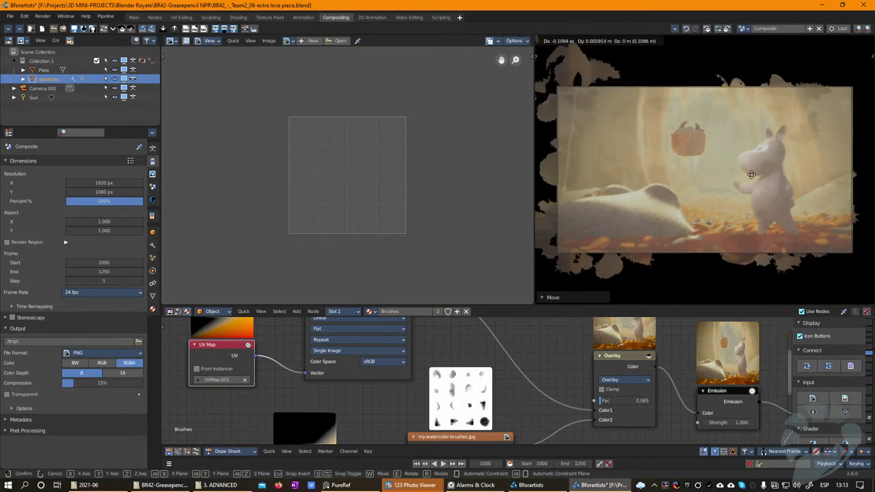
click(759, 169)
middle_drag(554, 356, 450, 444)
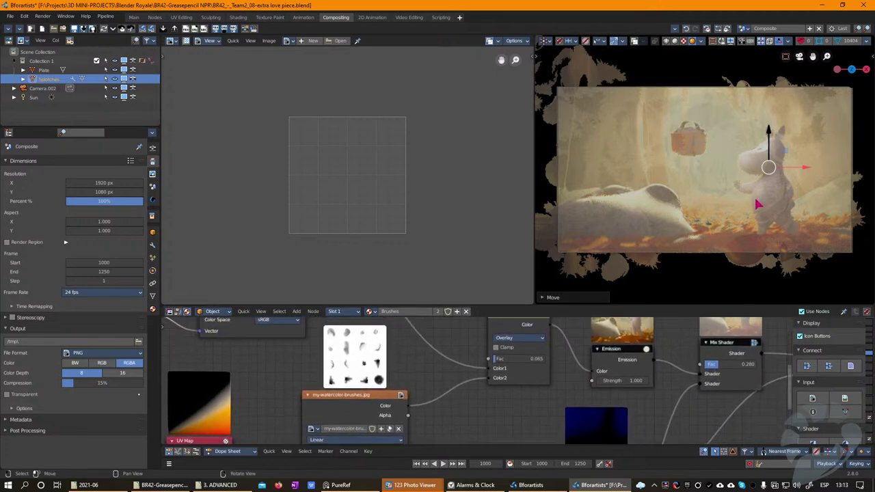
key(g)
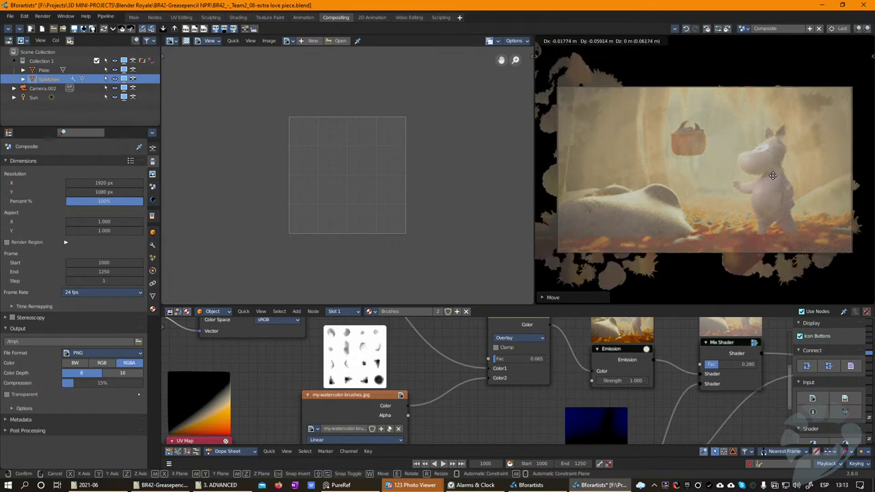
click(760, 198)
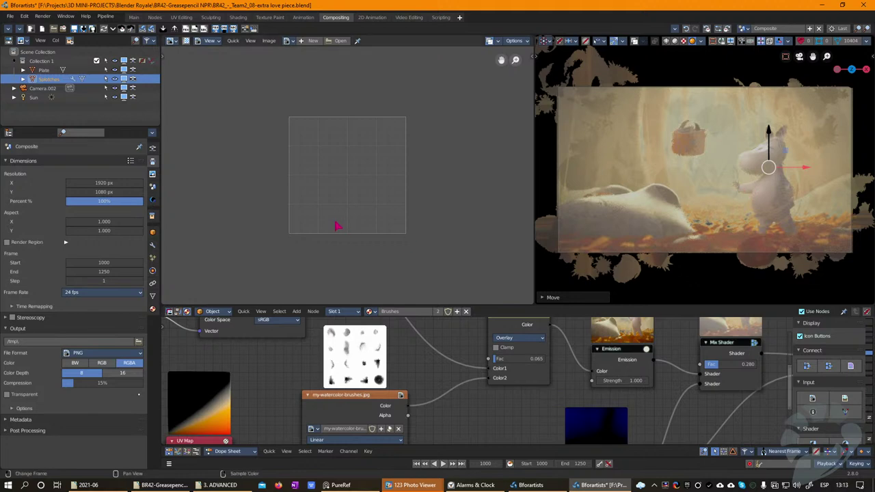
Step: Move the Splotches object once more over the Plate image
key(g)
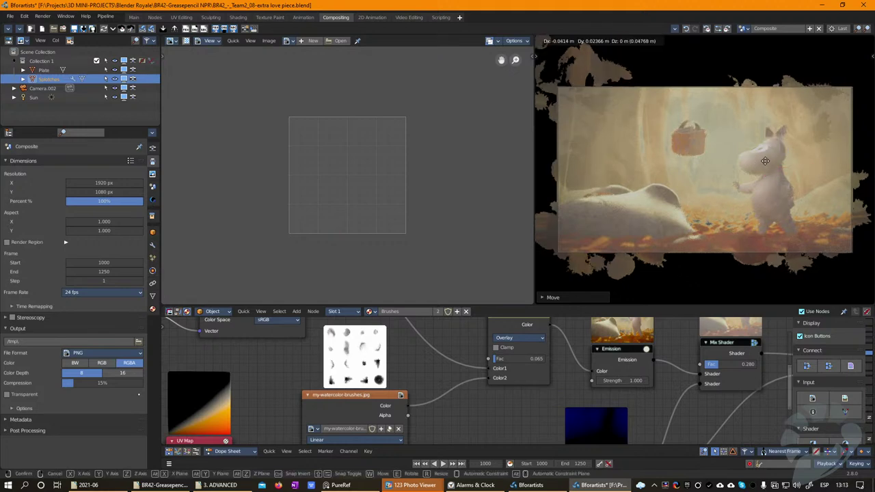
click(739, 172)
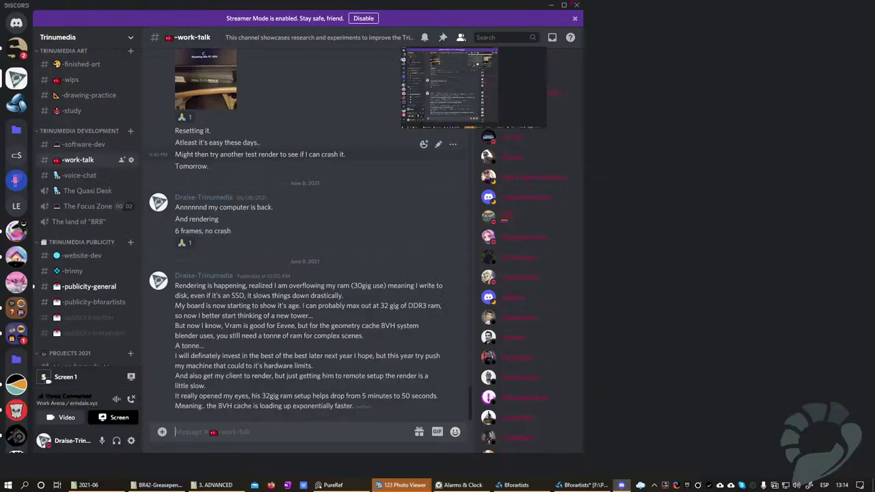
Step: Switch to Discord and look back through the work-talk channel's posts from June to early May 2021
scroll(301, 265, up, 15)
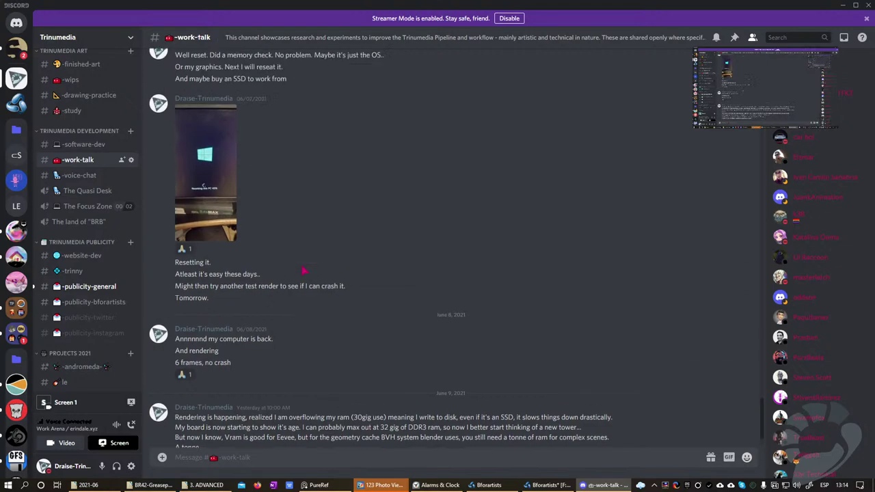
scroll(304, 271, up, 15)
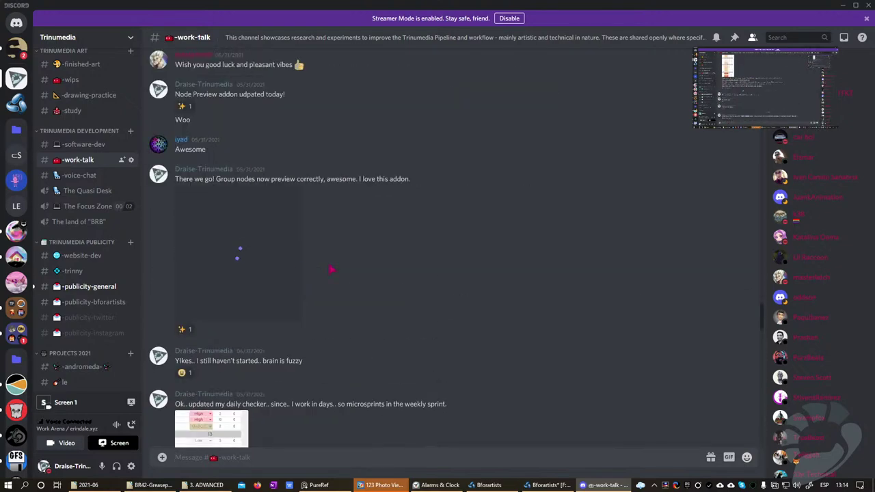
scroll(332, 276, up, 15)
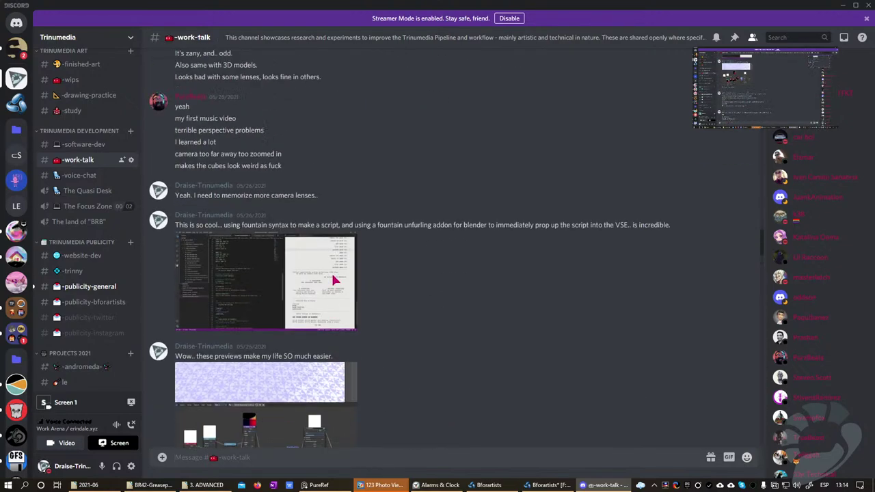
scroll(335, 280, up, 15)
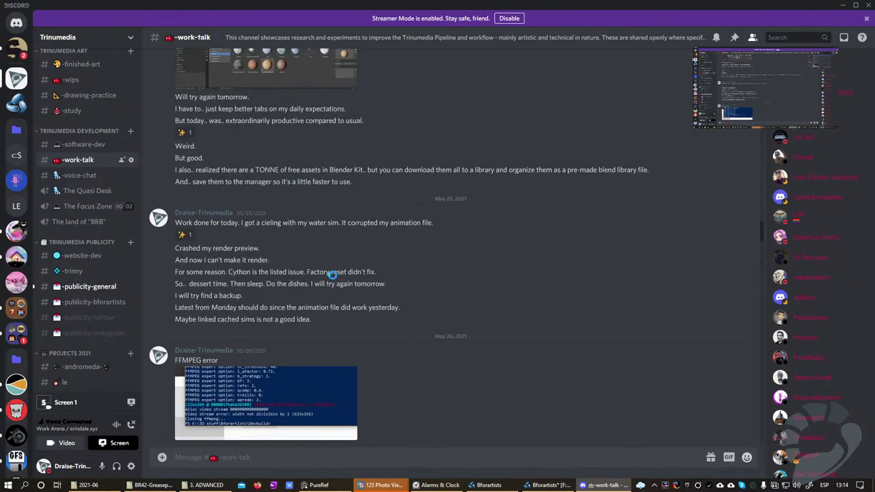
scroll(334, 280, up, 15)
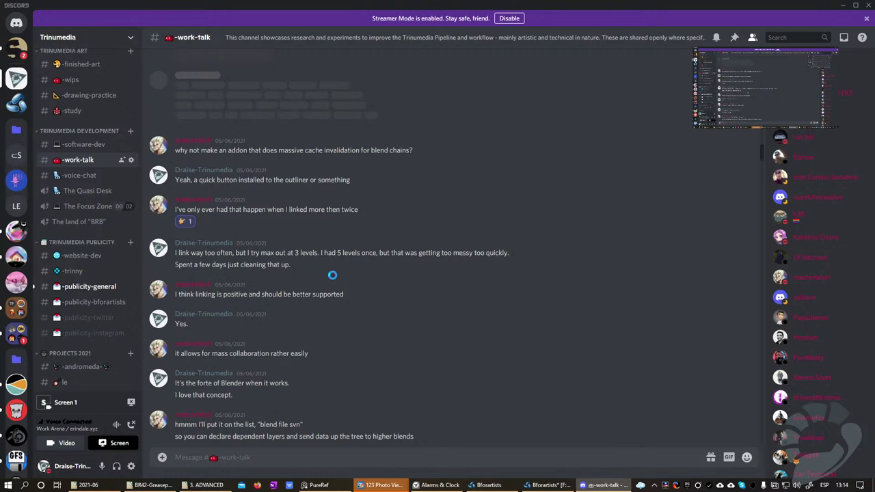
scroll(332, 275, up, 5)
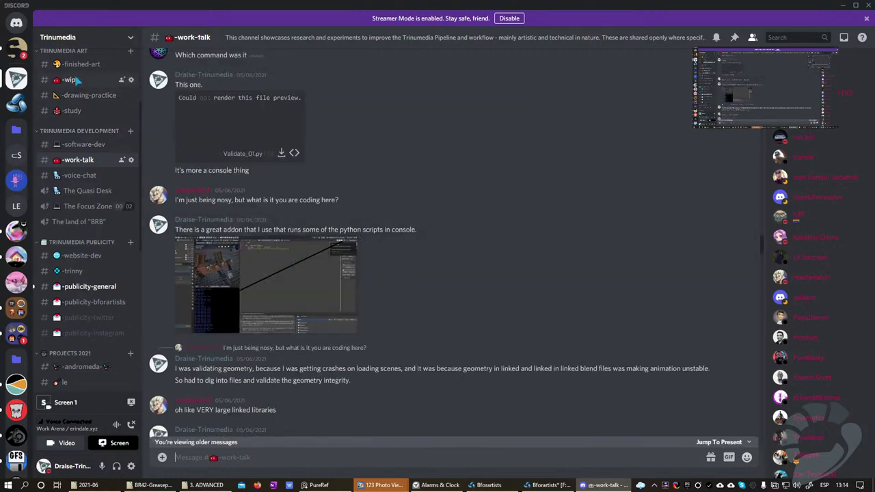
Step: Open the links-and-sharing channel and find the Painted World Effect (UE4 Tutorial) post among the older shared links
scroll(78, 96, up, 3)
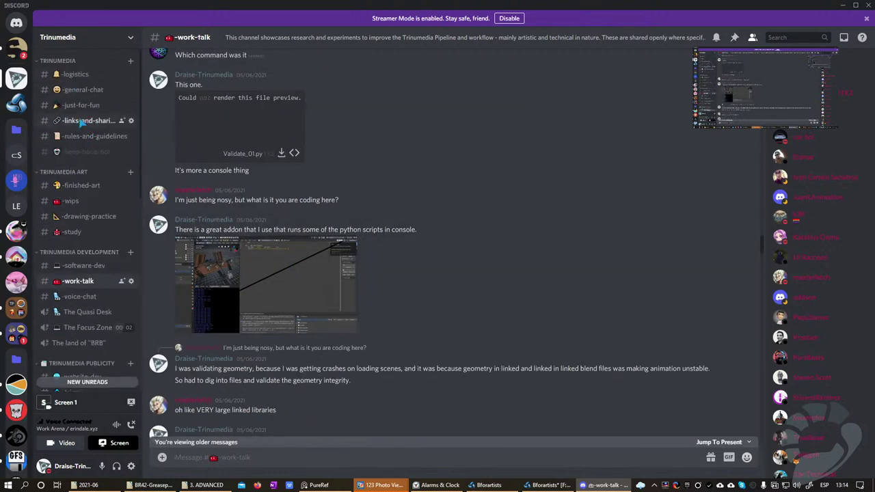
click(81, 120)
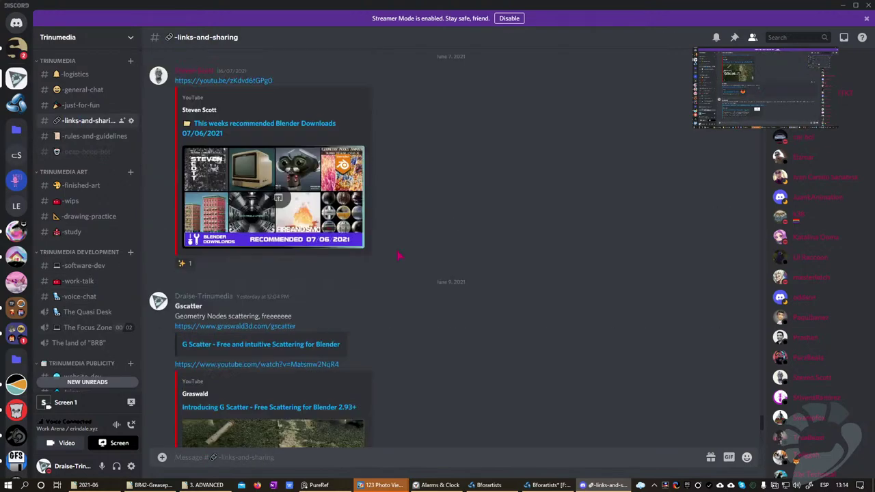
scroll(398, 253, down, 20)
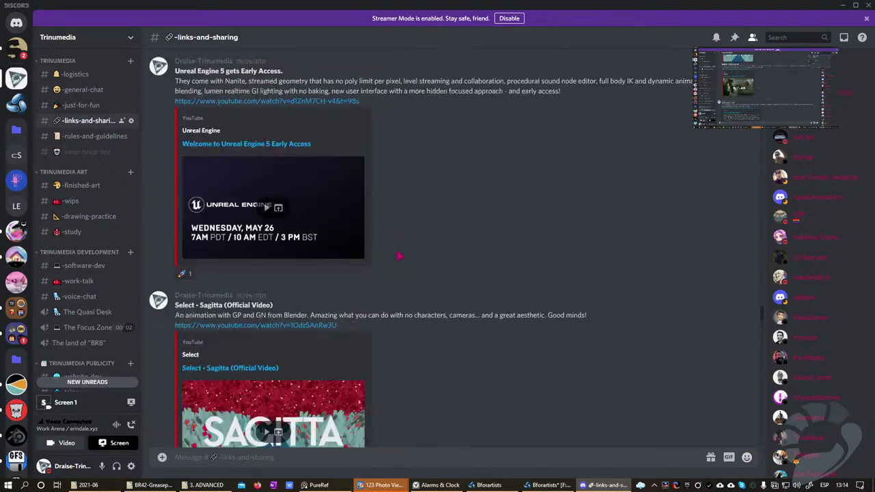
scroll(398, 254, down, 20)
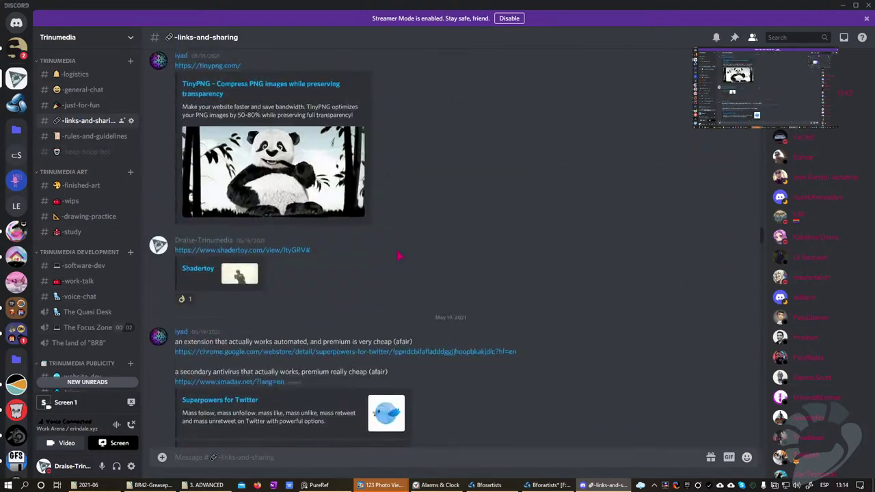
scroll(398, 254, up, 9)
scroll(398, 255, down, 8)
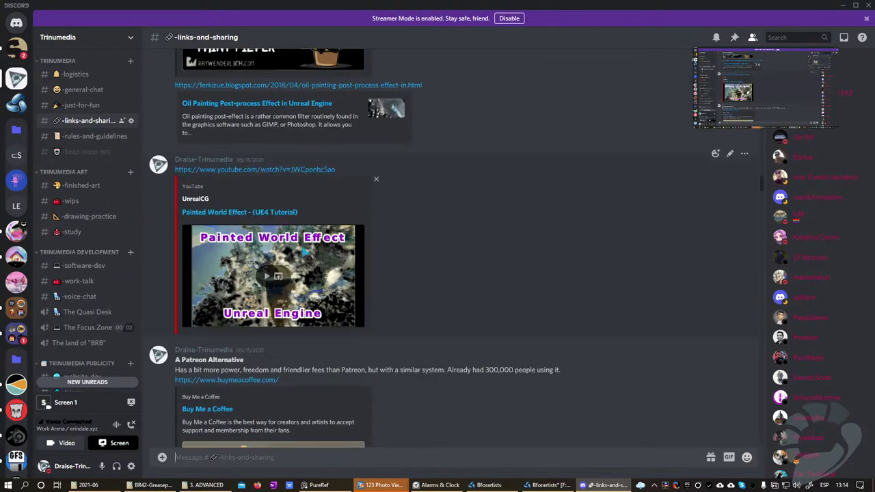
scroll(249, 205, up, 1)
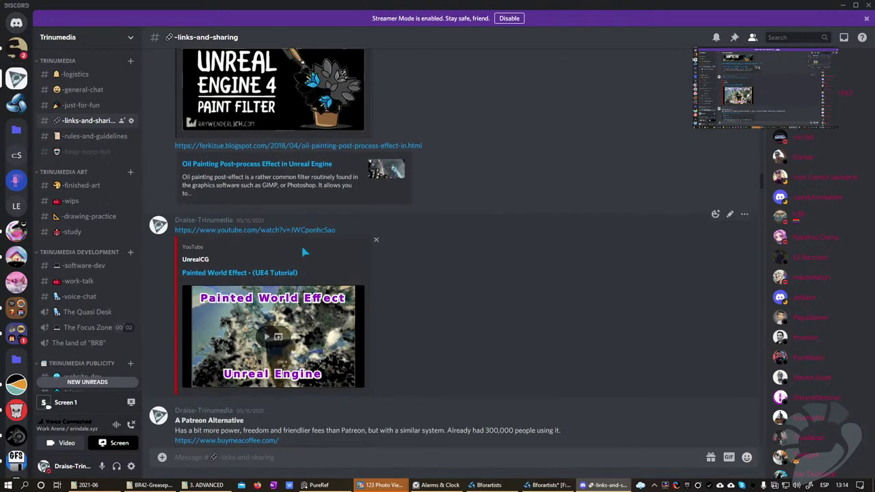
Step: Open the Painted World Effect tutorial link in the browser and play the video muted from about 5:41
click(254, 229)
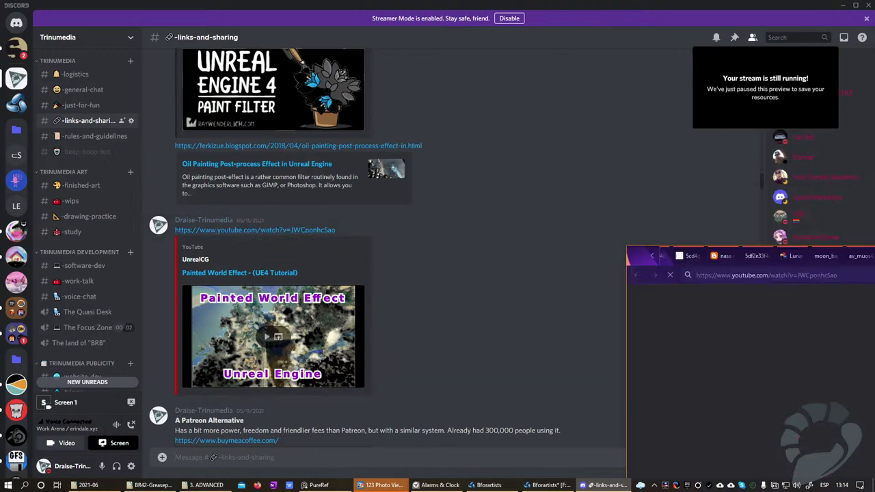
key(ctrl+w)
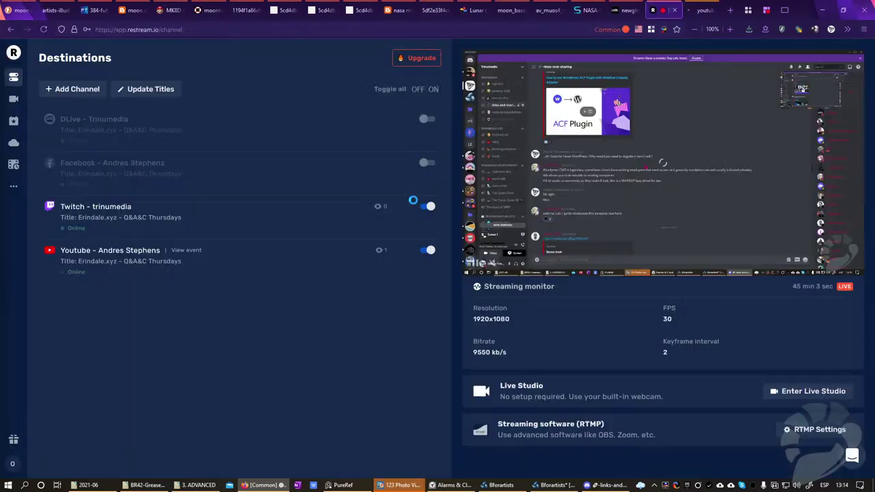
key(super+shift+Left)
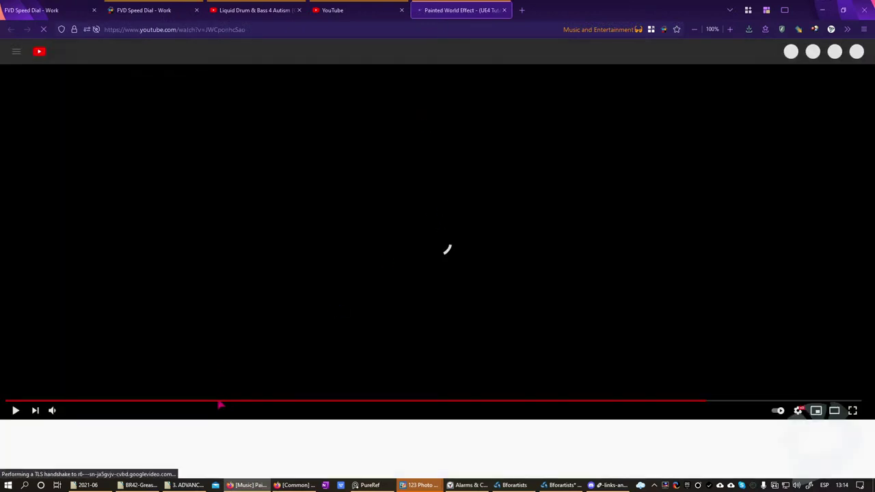
click(213, 410)
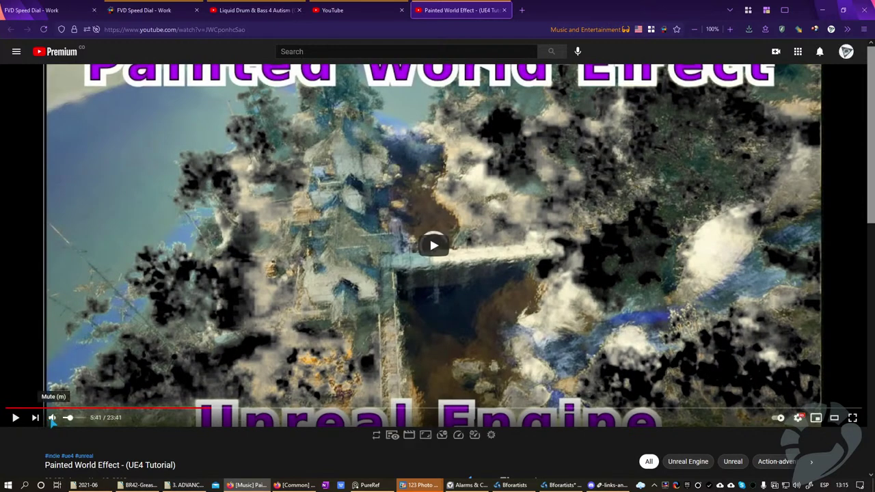
click(433, 246)
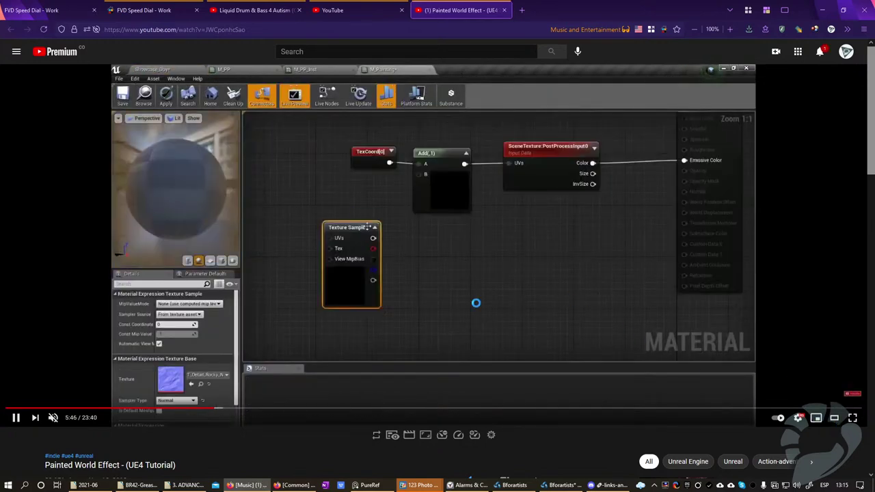
Step: Watch the tutorial's effect demonstration from about 1:21 and its distortion node setup from about 7:44, then pause
click(97, 410)
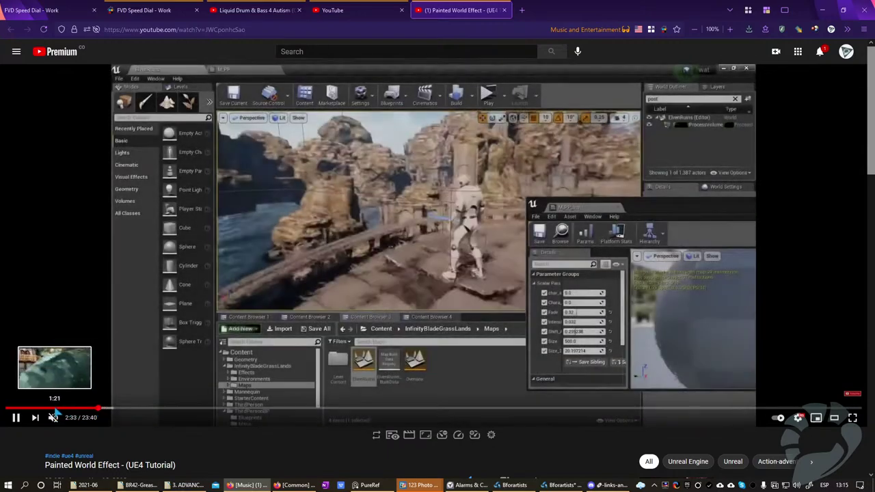
click(55, 410)
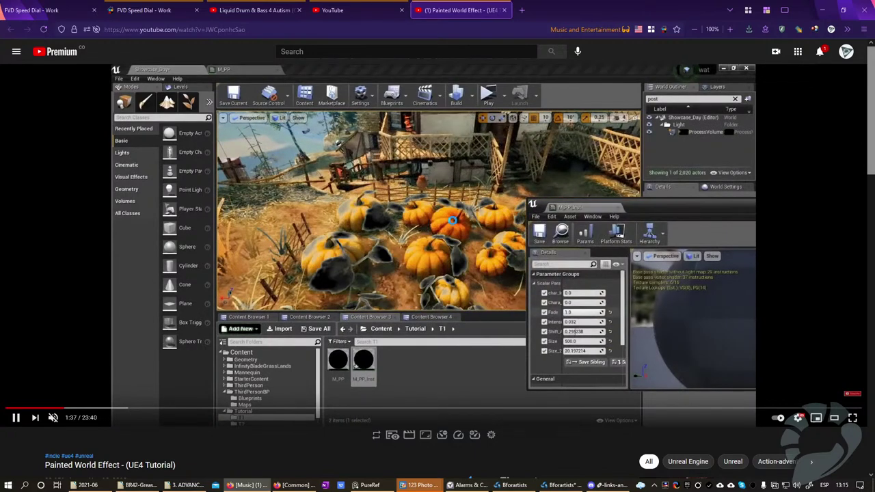
mouse_move(742, 309)
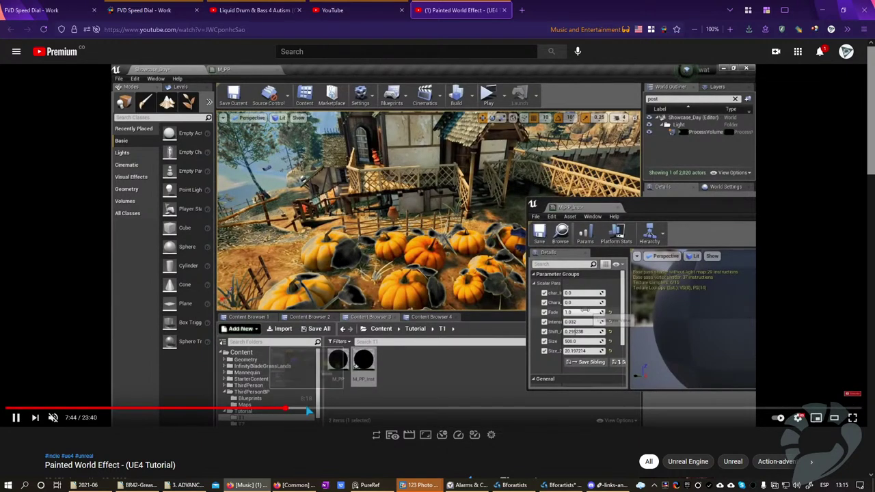
click(287, 409)
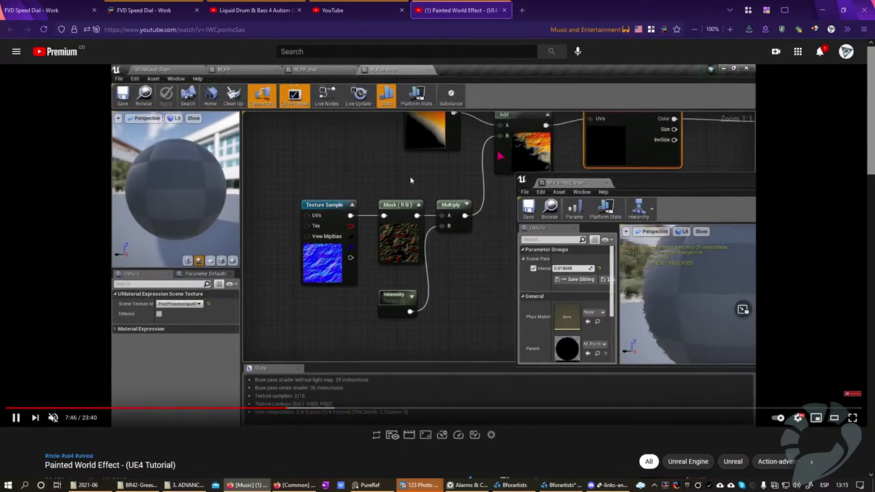
click(501, 325)
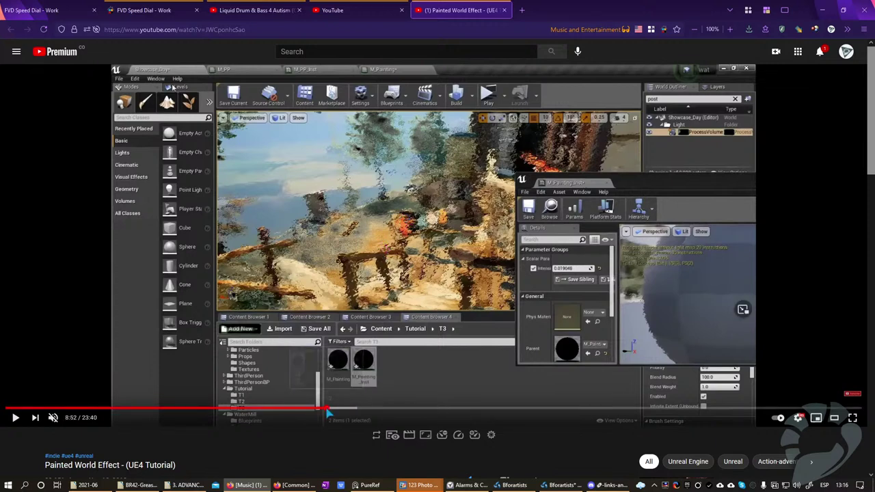
Step: Compare the tutorial's painted viewport and M_Painting node graph at several points between about 7:33 and 14:08
click(347, 411)
click(280, 412)
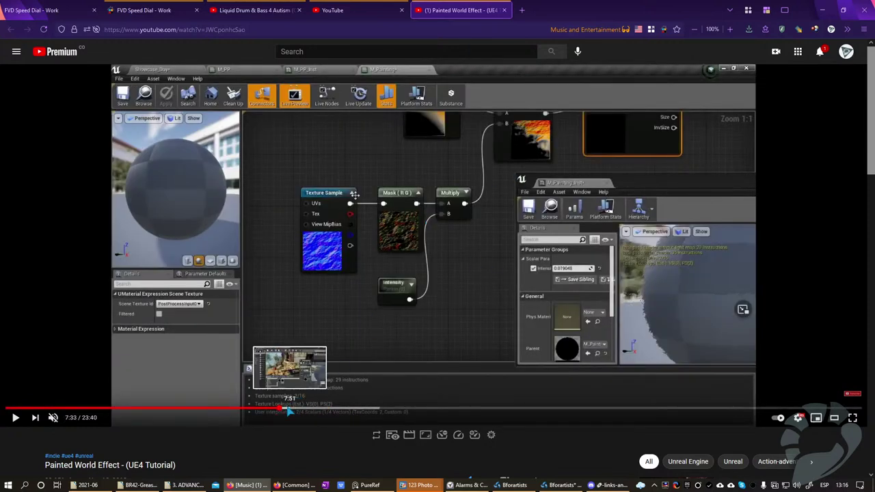
click(288, 412)
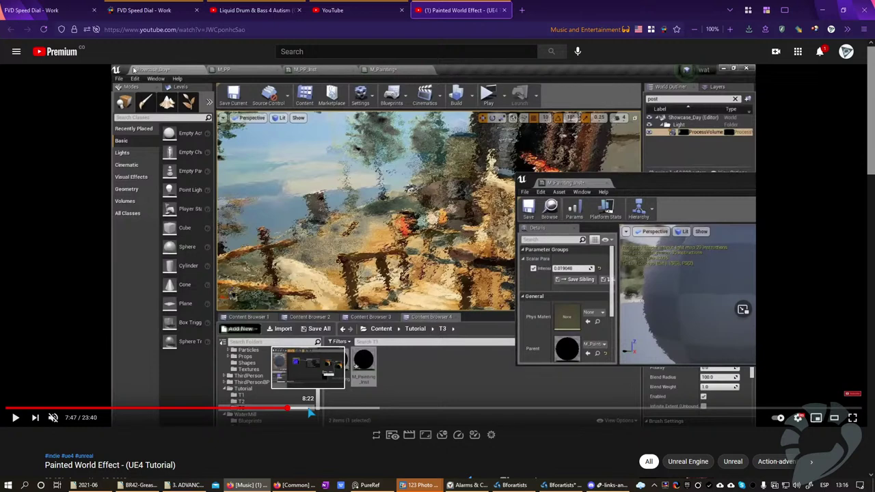
click(308, 411)
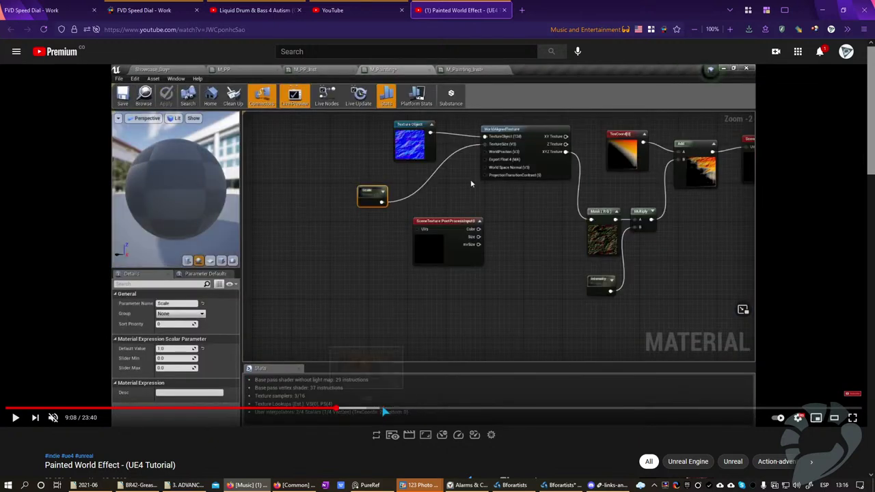
click(366, 411)
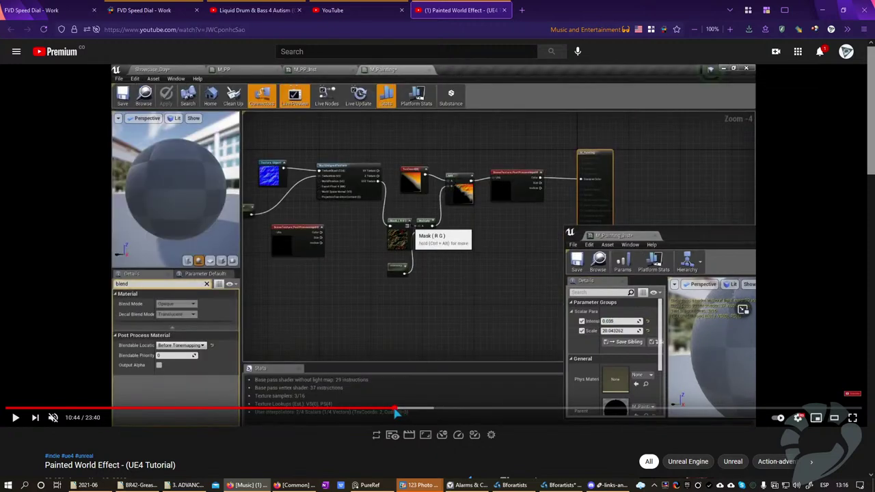
click(396, 411)
drag(419, 413, 525, 413)
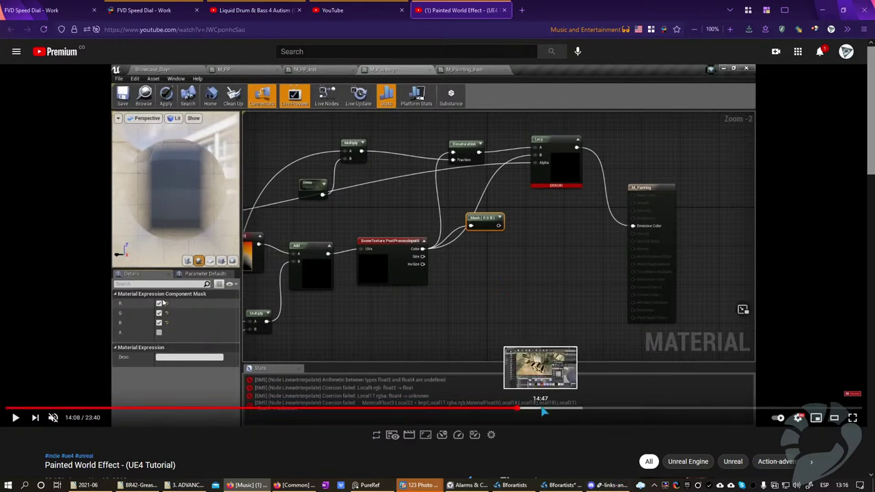
Step: Examine the painted result and the Fade and Intensity parameters in the tutorial between about 14:47 and 17:08
click(542, 410)
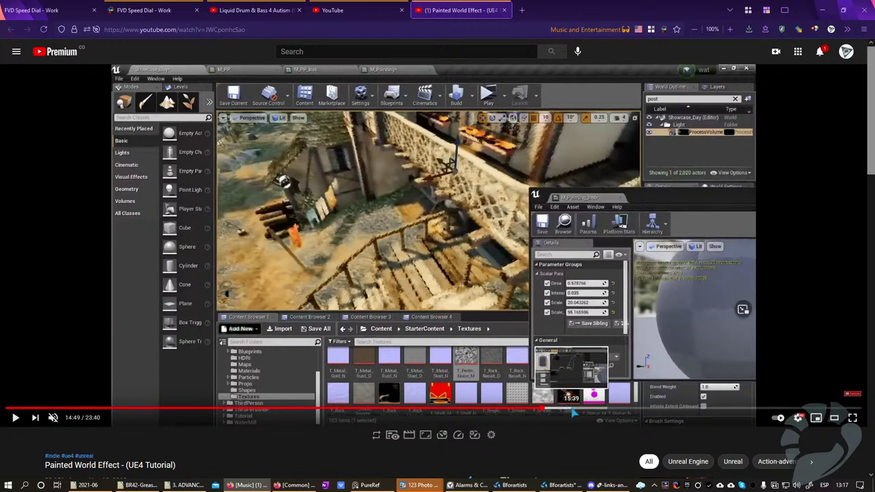
click(573, 409)
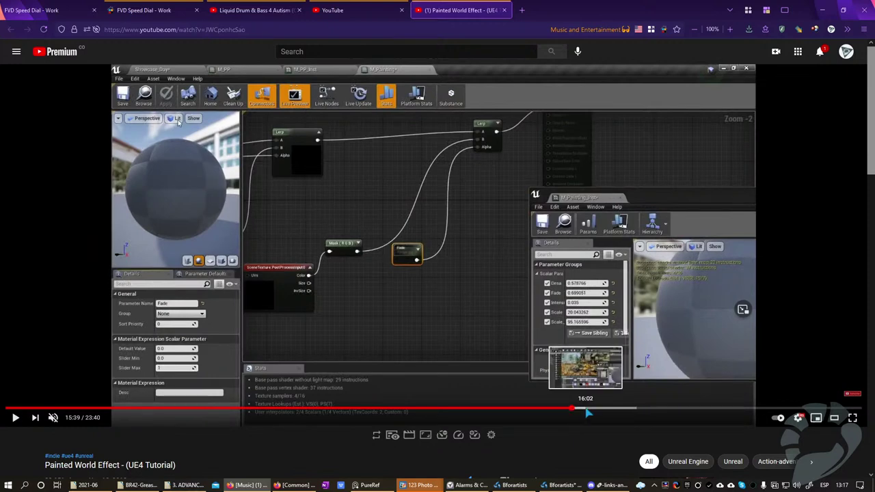
click(606, 410)
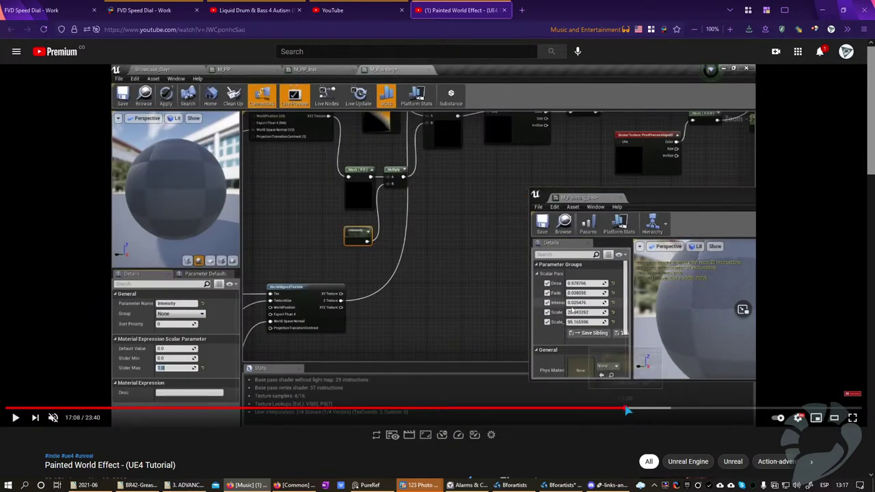
click(626, 410)
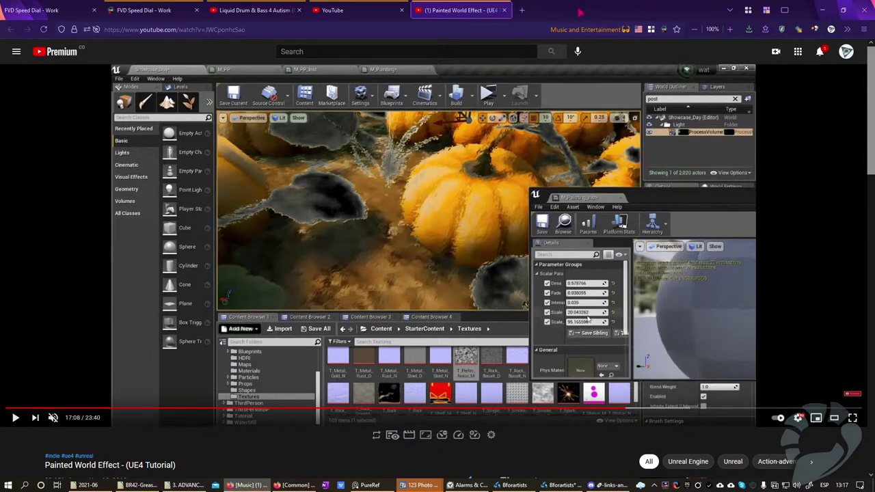
Step: Switch back to Discord and look through the earlier painterly rendering and coherent stylization links in the links-and-sharing channel
key(alt+Tab)
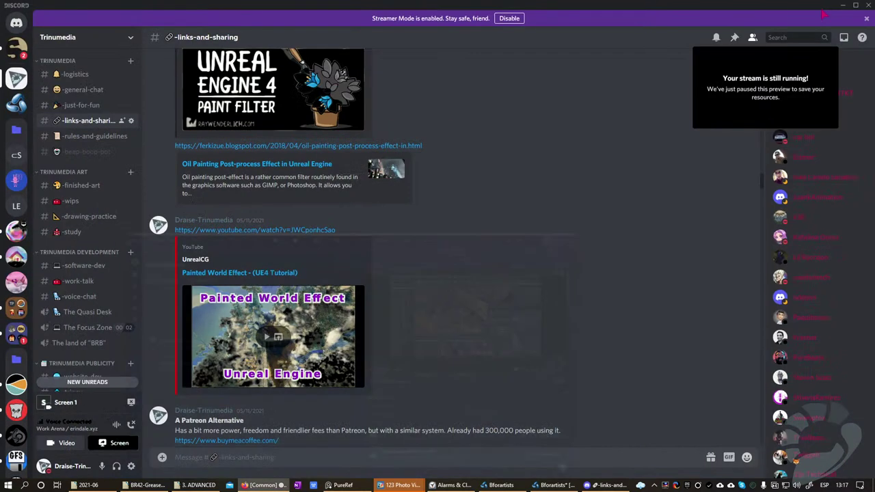
key(alt+Tab)
scroll(398, 278, up, 3)
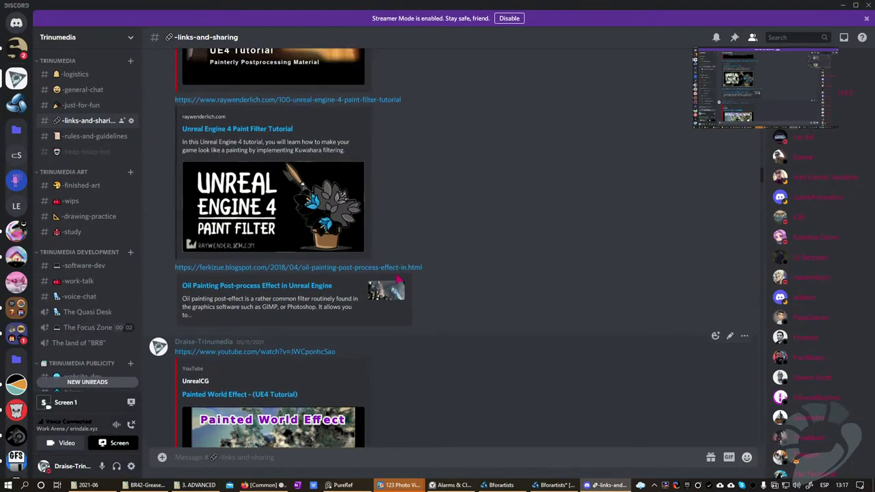
scroll(396, 274, up, 3)
scroll(398, 278, up, 5)
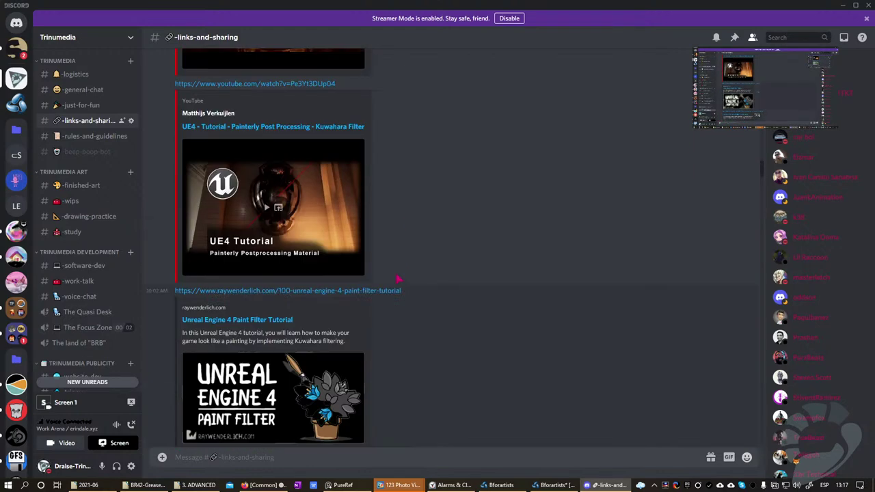
scroll(399, 278, up, 6)
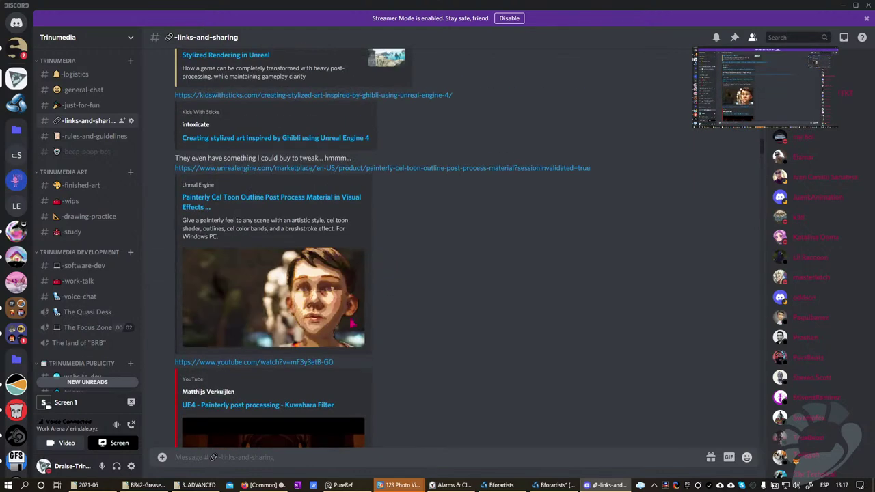
scroll(391, 349, up, 3)
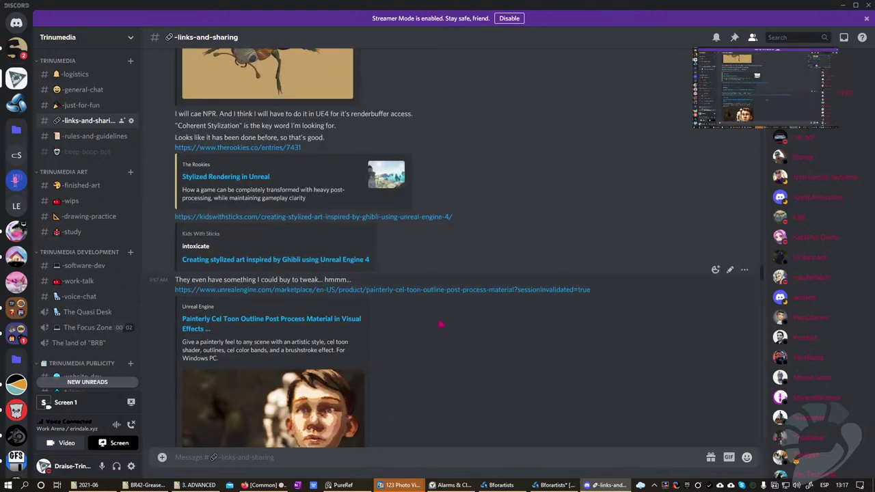
scroll(431, 325, up, 2)
scroll(429, 326, up, 4)
scroll(422, 326, up, 1)
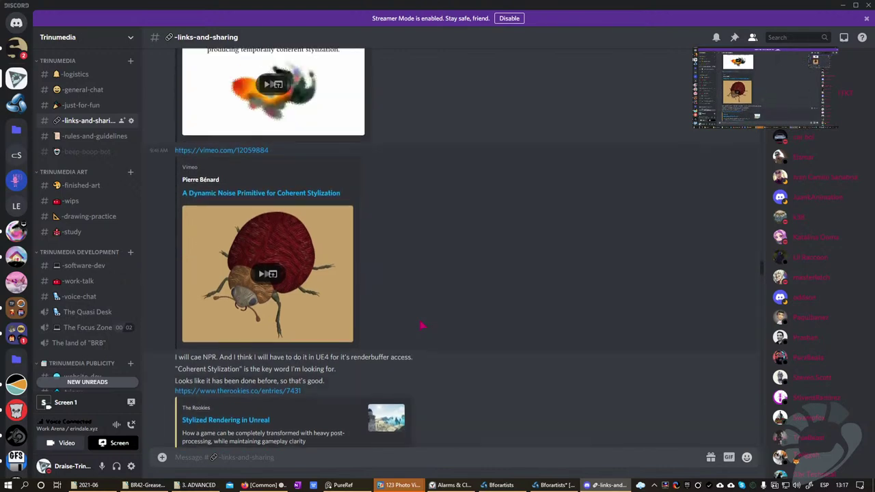
scroll(422, 326, up, 3)
scroll(420, 321, up, 4)
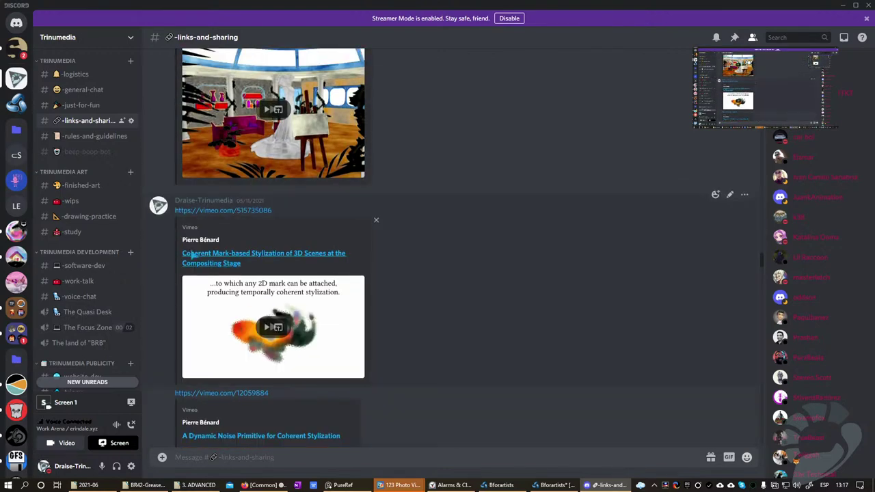
Step: Open the Vimeo link for Coherent Mark-based Stylization of 3D Scenes at the Compositing Stage in the browser and play it full screen
click(223, 212)
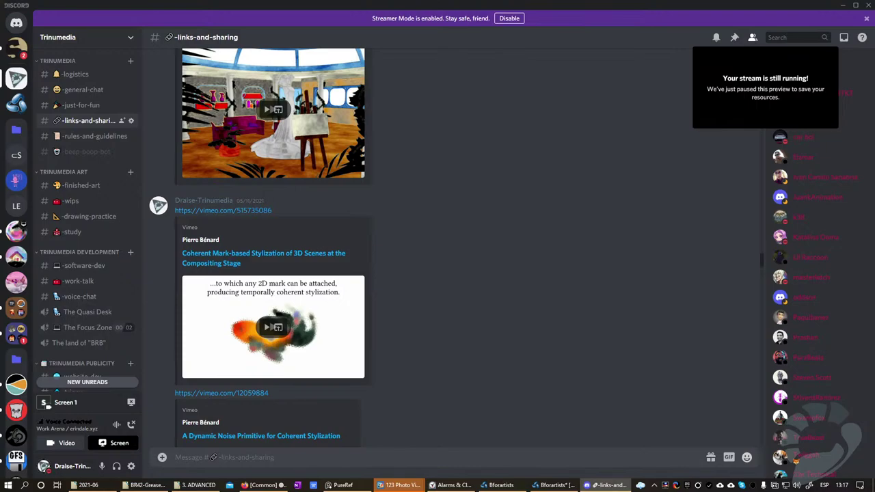
drag(874, 7, 567, 4)
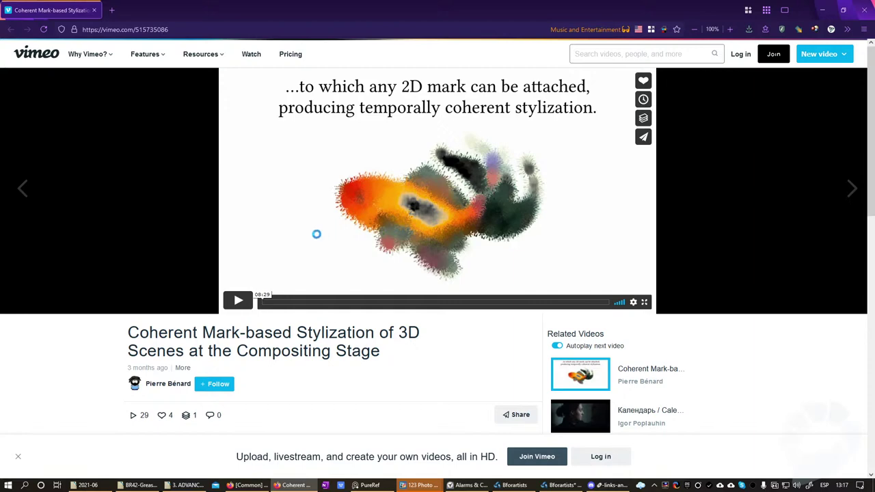
mouse_move(853, 51)
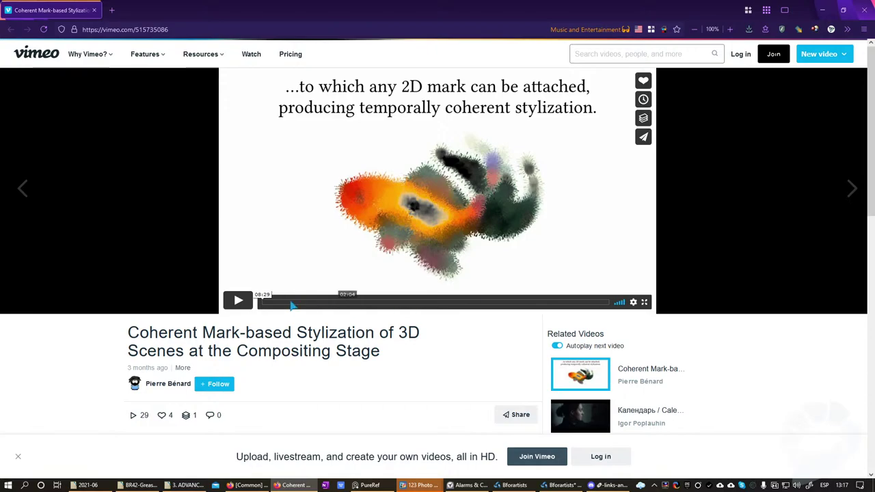
click(239, 301)
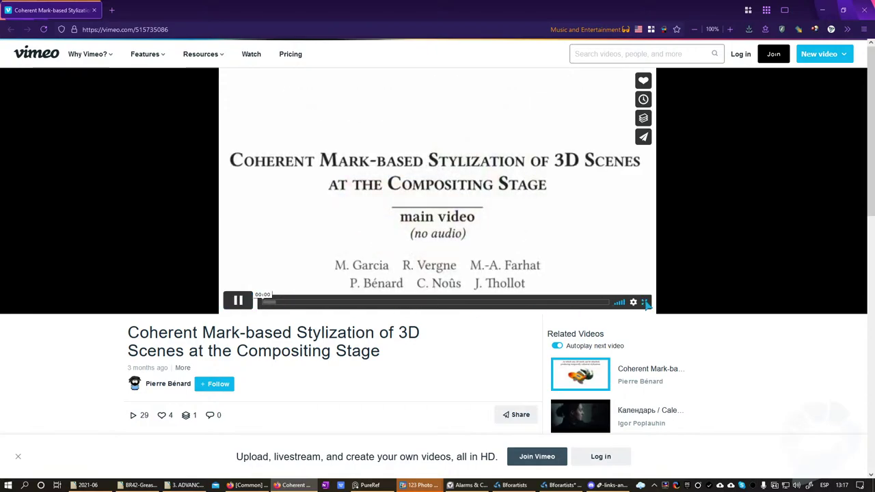
click(645, 303)
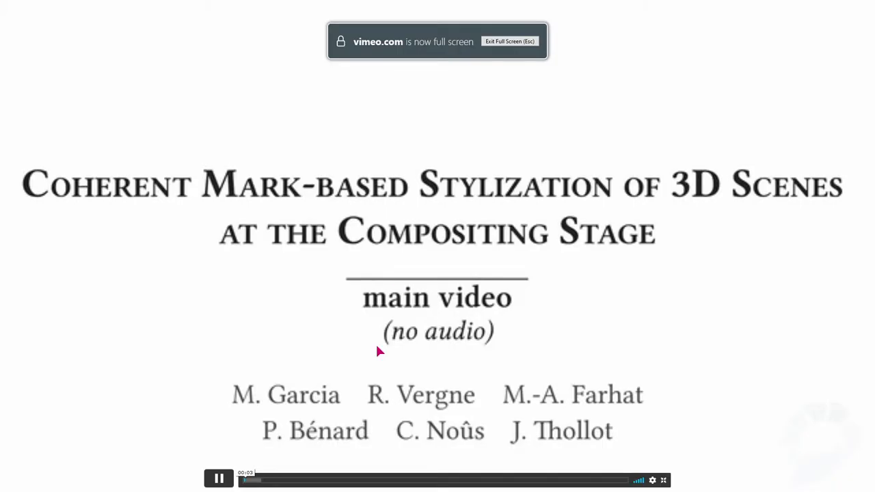